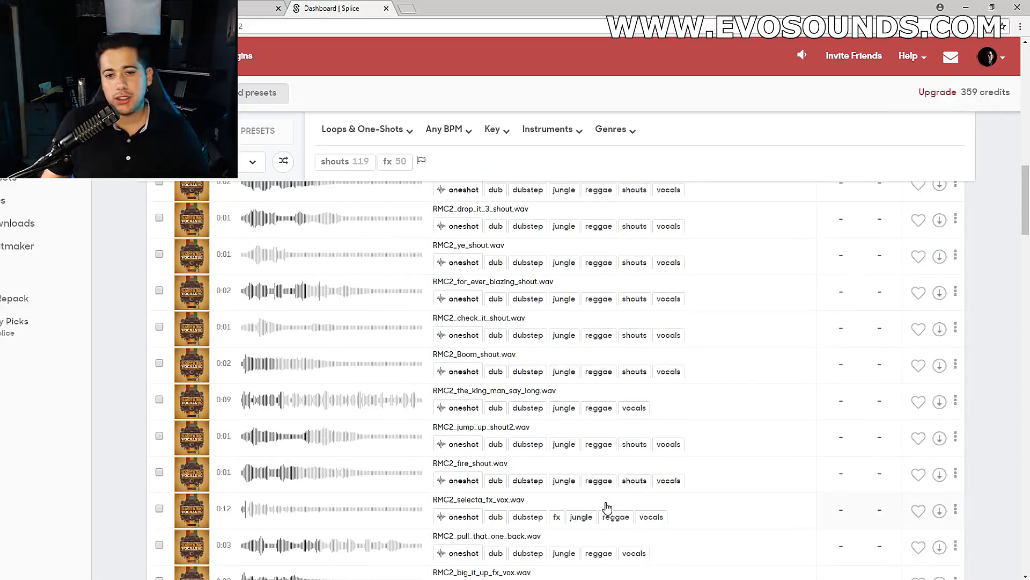
Browse the Rasta MC Vol2 sample list for reggae vocal shouts and phrases.
{"action": "scroll", "coordinate": [607, 506], "scroll_direction": "up", "scroll_amount": 12}
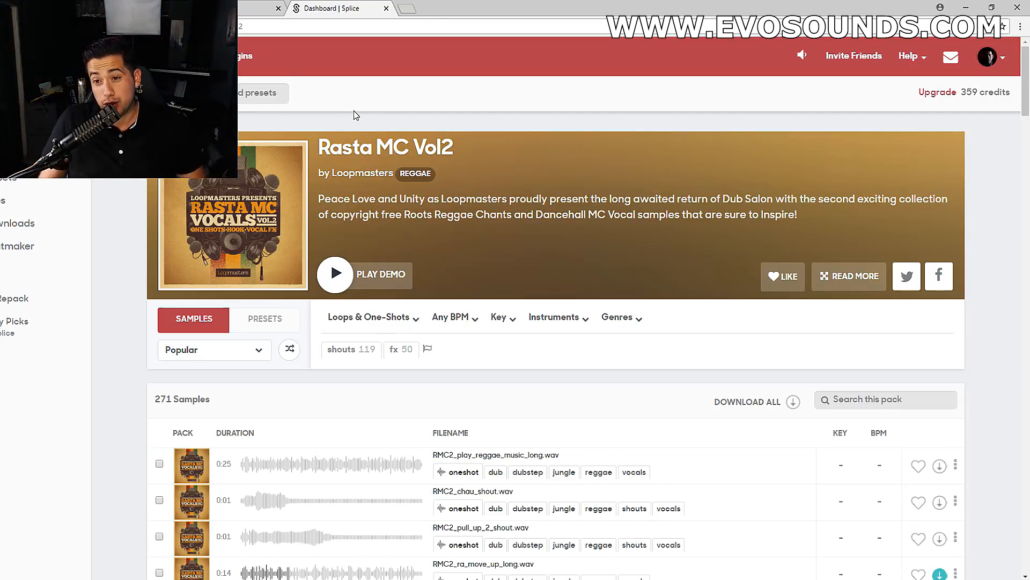
{"action": "scroll", "coordinate": [363, 235], "scroll_direction": "down", "scroll_amount": 5}
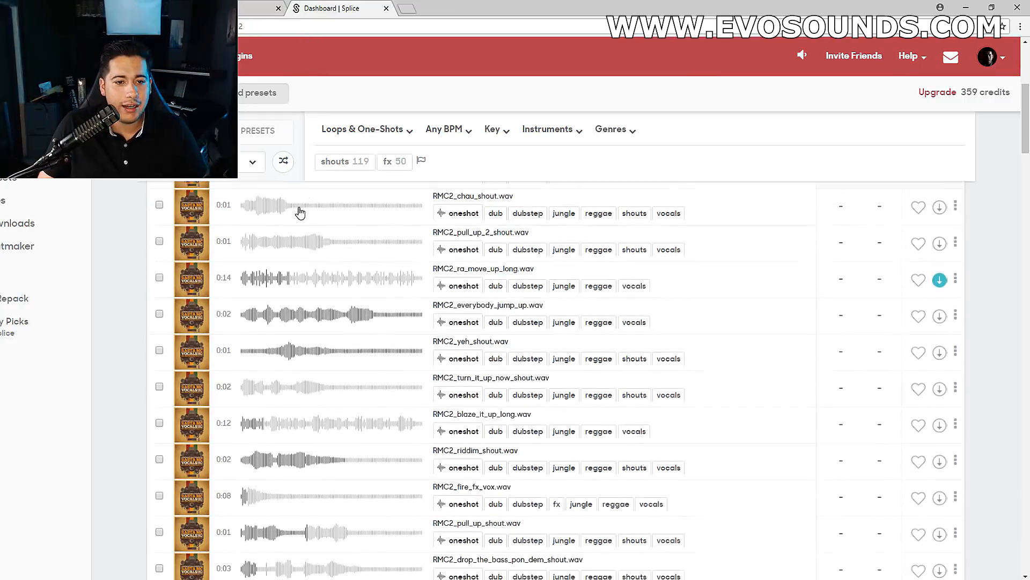
{"action": "scroll", "coordinate": [279, 269], "scroll_direction": "down", "scroll_amount": 1}
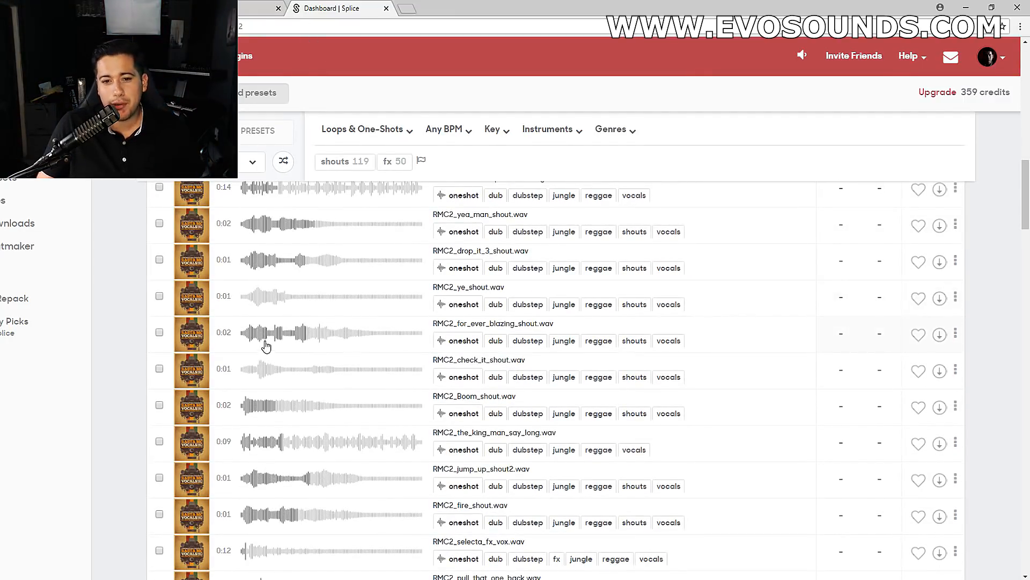
{"action": "scroll", "coordinate": [271, 339], "scroll_direction": "down", "scroll_amount": 5}
{"action": "scroll", "coordinate": [526, 311], "scroll_direction": "down", "scroll_amount": 2}
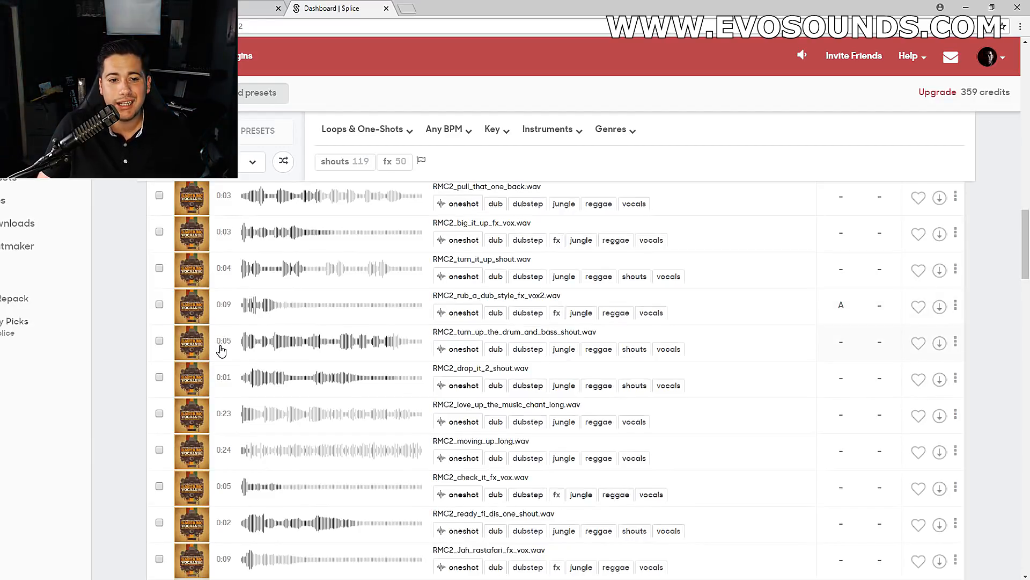
Audition RMC2_turn_up_the_drum_and_bass_shout, RMC2_drop_it_2_shout, RMC2_check_it_fx_vox and RMC2_moving_up_long.
{"action": "left_click", "coordinate": [311, 349]}
{"action": "left_click", "coordinate": [263, 378]}
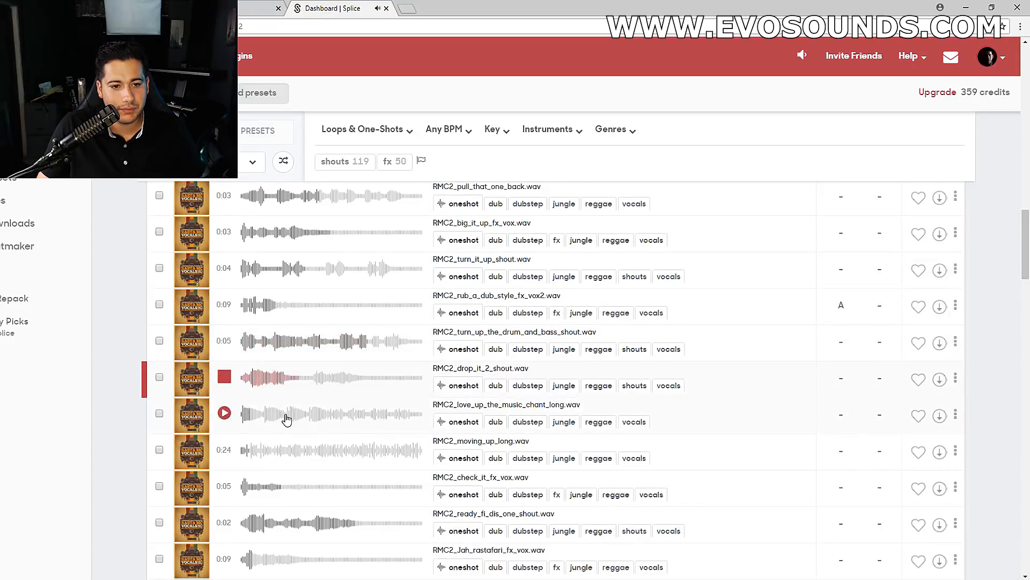
{"action": "scroll", "coordinate": [268, 376], "scroll_direction": "down", "scroll_amount": 2}
{"action": "left_click", "coordinate": [271, 371]}
{"action": "left_click", "coordinate": [279, 339]}
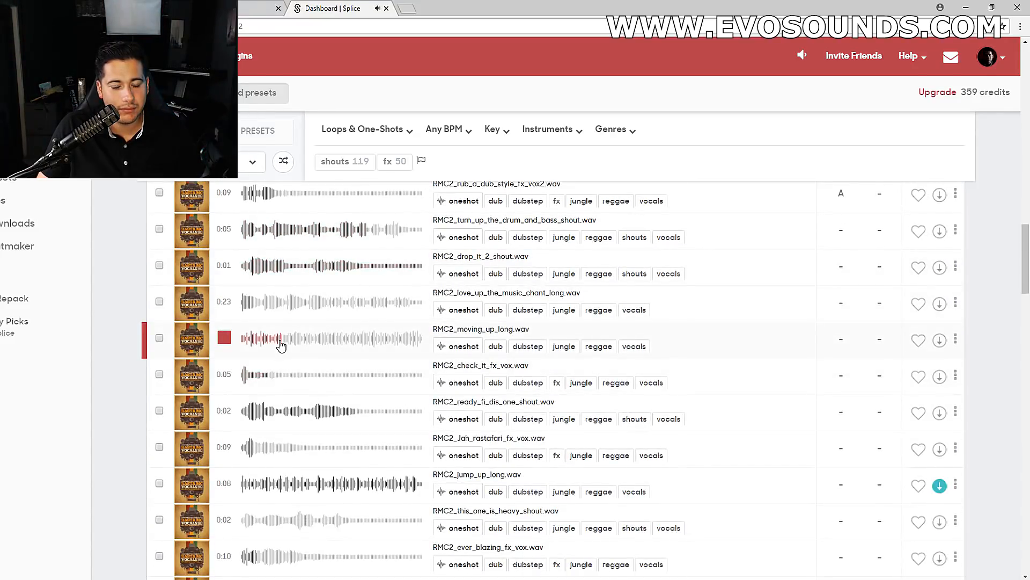
Audition the longer phrases RMC2_jump_up_long, RMC2_rub_a_dub_style_long and RMC2_no_matter_what_long.
{"action": "left_click", "coordinate": [300, 483]}
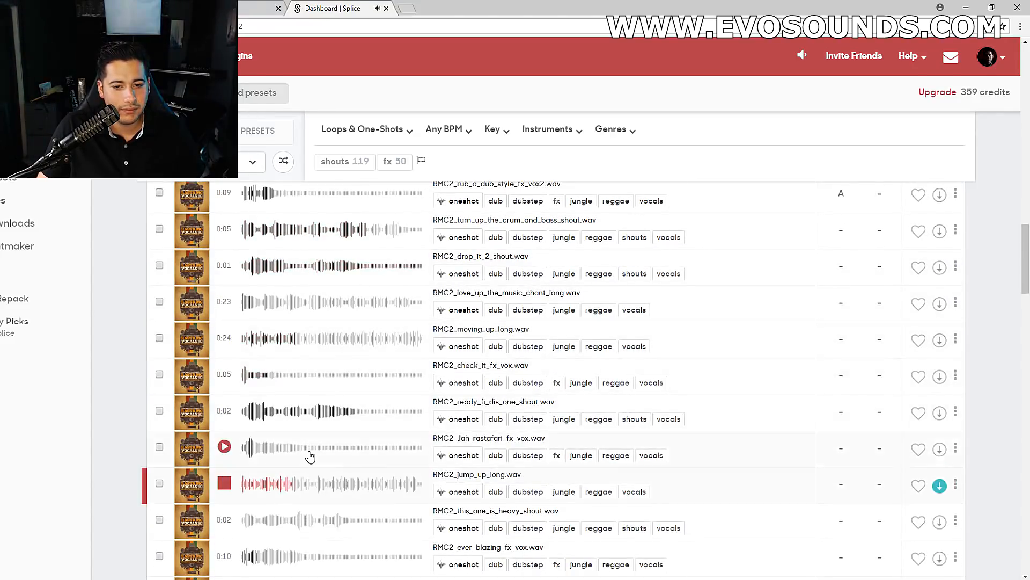
{"action": "scroll", "coordinate": [293, 405], "scroll_direction": "down", "scroll_amount": 3}
{"action": "left_click", "coordinate": [288, 425]}
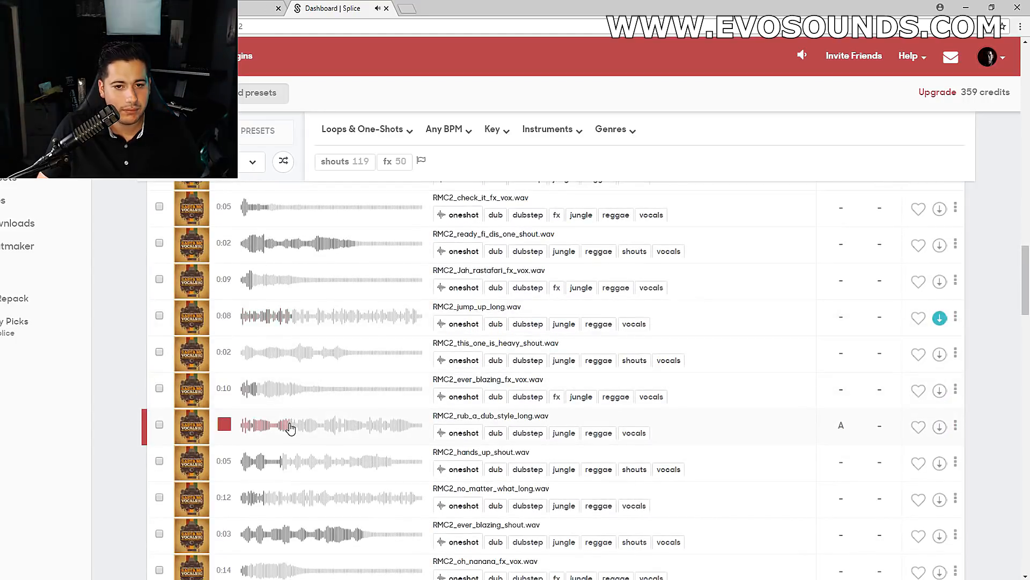
{"action": "scroll", "coordinate": [290, 430], "scroll_direction": "down", "scroll_amount": 1}
{"action": "scroll", "coordinate": [291, 429], "scroll_direction": "down", "scroll_amount": 1}
{"action": "left_click", "coordinate": [304, 385]}
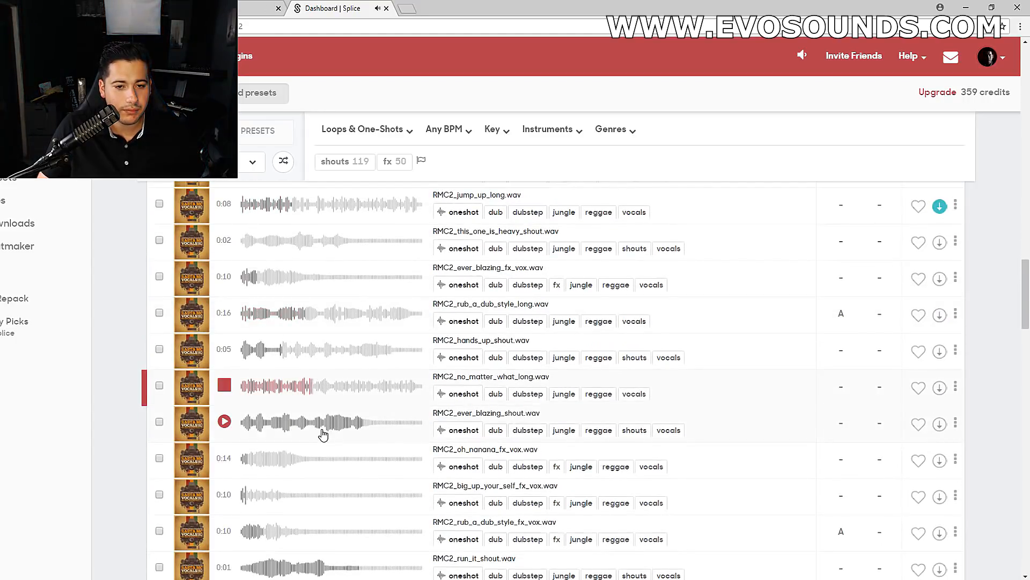
Look further through the pack's samples and audition RMC2_the_king_man_say3_long.
{"action": "scroll", "coordinate": [322, 436], "scroll_direction": "down", "scroll_amount": 2}
{"action": "scroll", "coordinate": [294, 424], "scroll_direction": "down", "scroll_amount": 5}
{"action": "left_click", "coordinate": [306, 358]}
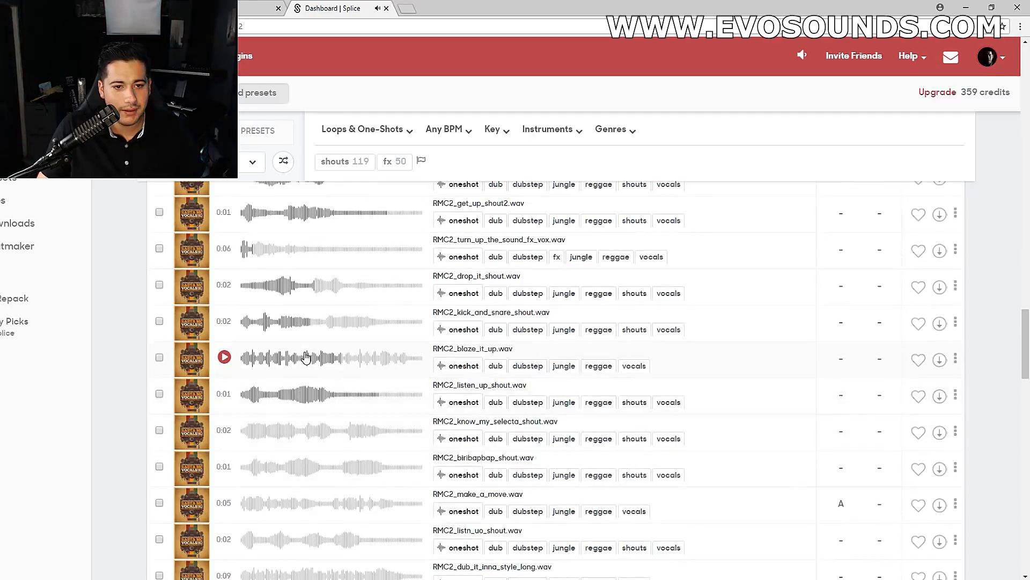
{"action": "scroll", "coordinate": [306, 358], "scroll_direction": "down", "scroll_amount": 10}
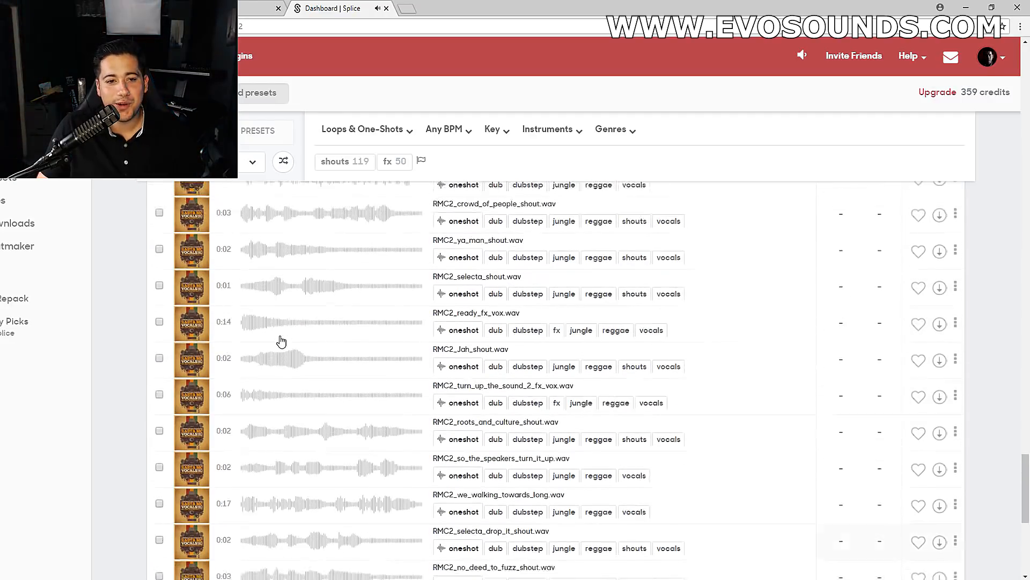
{"action": "left_click", "coordinate": [322, 197]}
{"action": "scroll", "coordinate": [326, 225], "scroll_direction": "up", "scroll_amount": 3}
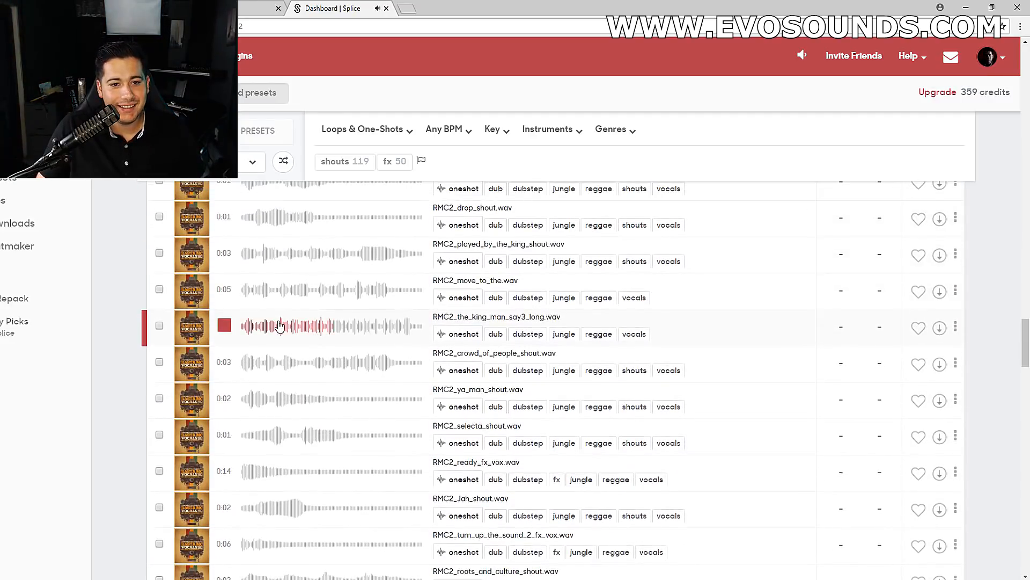
{"action": "scroll", "coordinate": [231, 328], "scroll_direction": "up", "scroll_amount": 15}
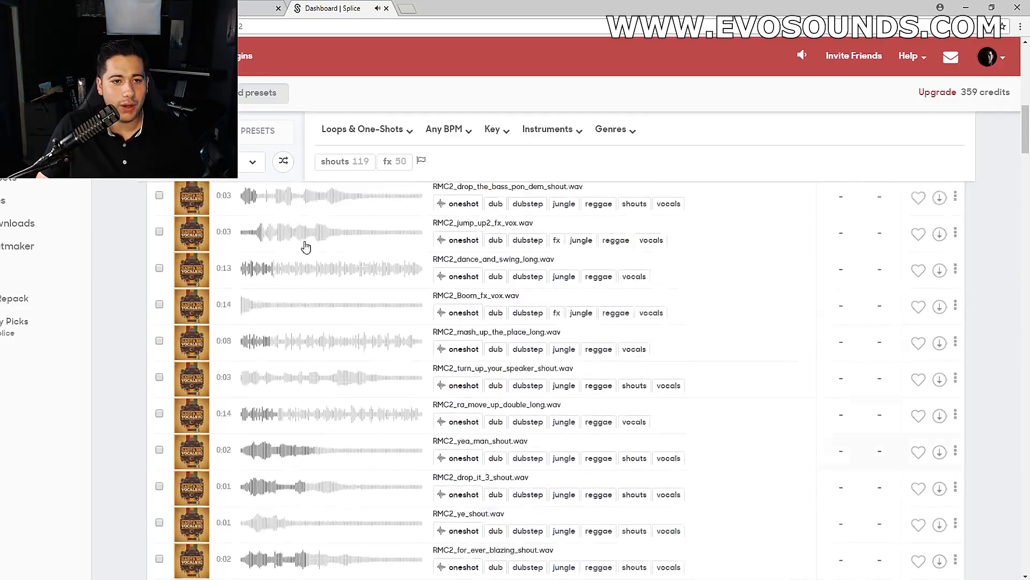
Return to the DUB VOCALS search results and browse the matching sample packs.
{"action": "key", "text": "alt+Left"}
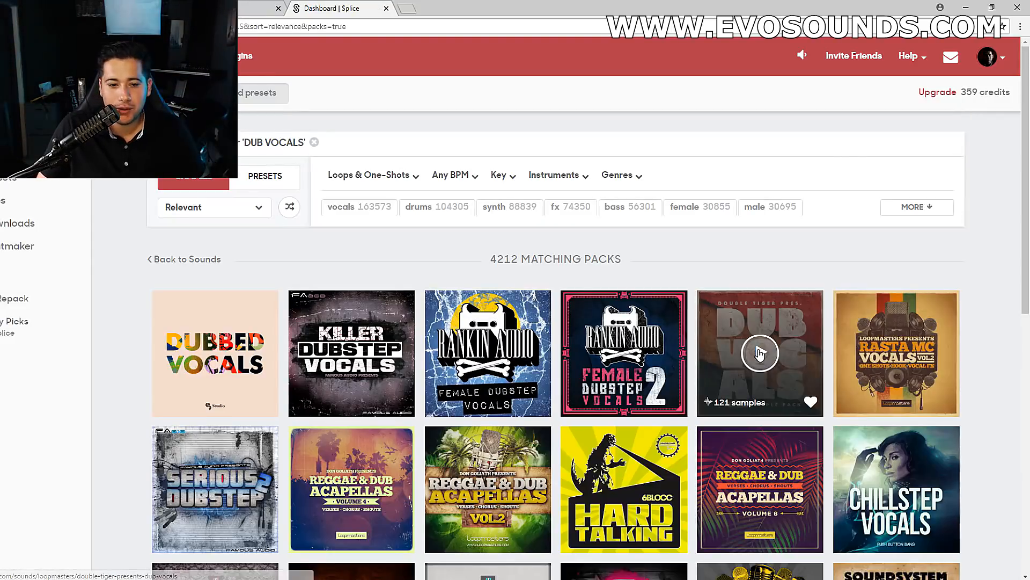
{"action": "scroll", "coordinate": [458, 354], "scroll_direction": "down", "scroll_amount": 3}
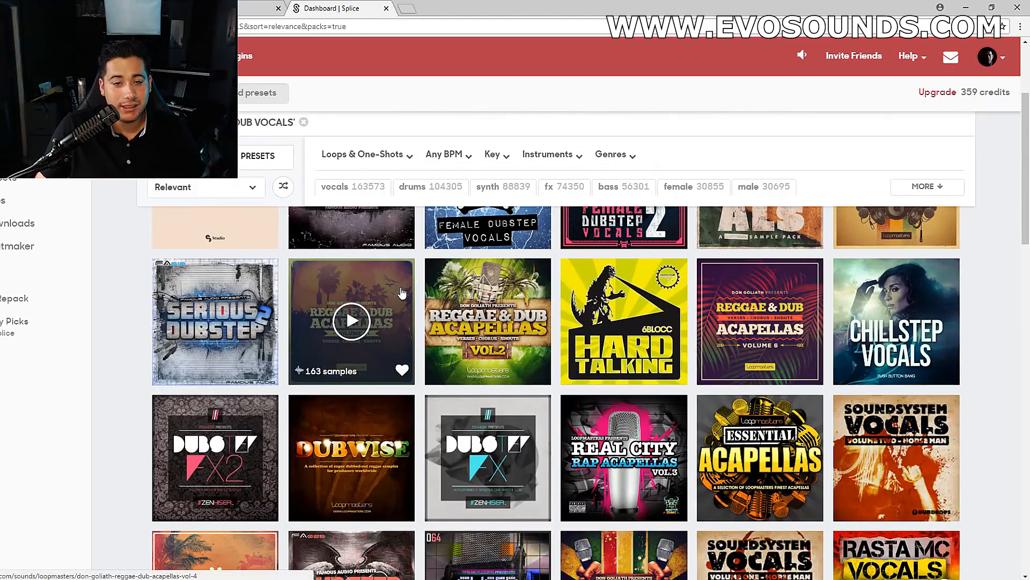
{"action": "scroll", "coordinate": [408, 311], "scroll_direction": "down", "scroll_amount": 3}
{"action": "scroll", "coordinate": [536, 456], "scroll_direction": "up", "scroll_amount": 6}
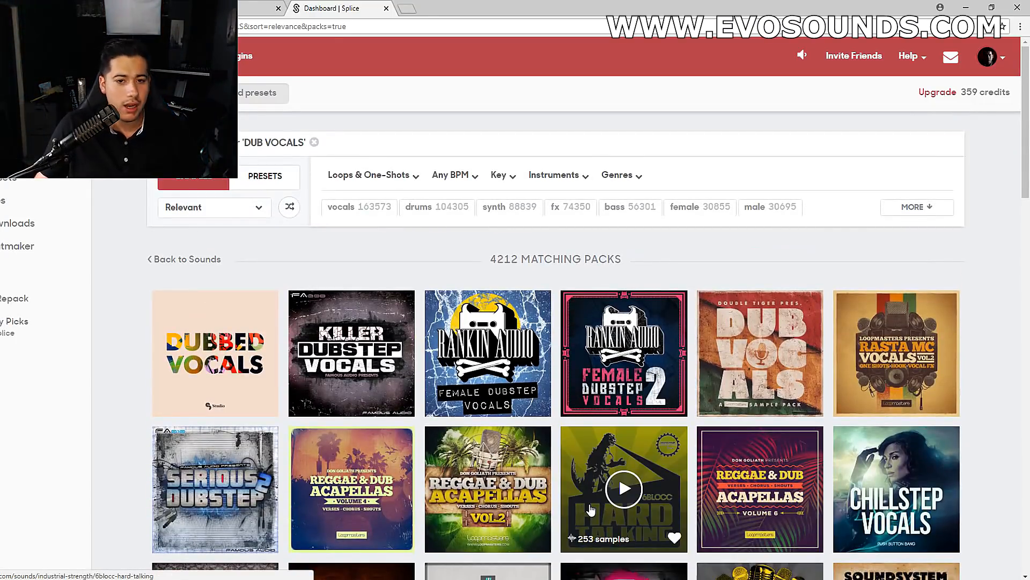
{"action": "scroll", "coordinate": [590, 509], "scroll_direction": "down", "scroll_amount": 10}
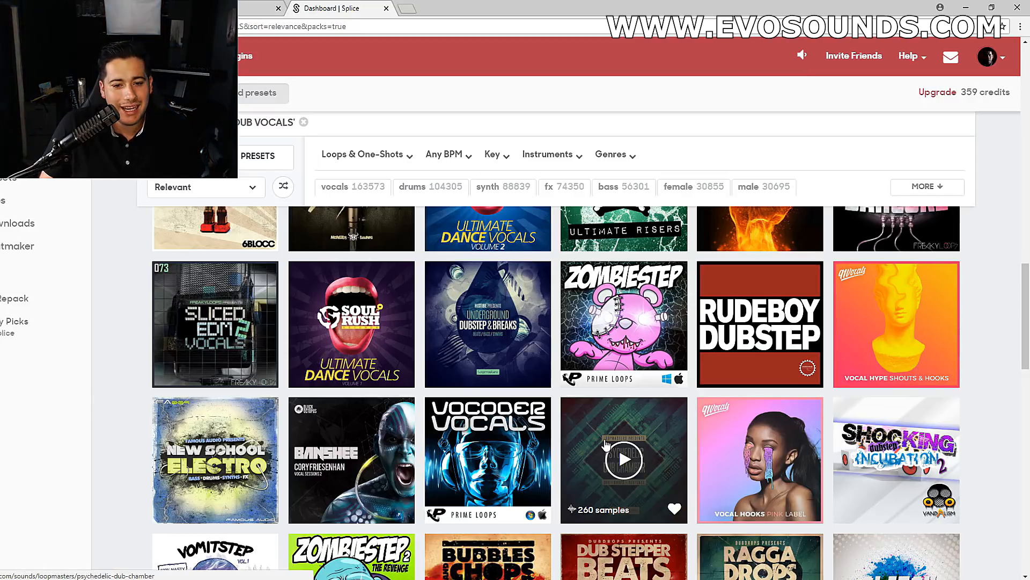
{"action": "scroll", "coordinate": [605, 444], "scroll_direction": "up", "scroll_amount": 10}
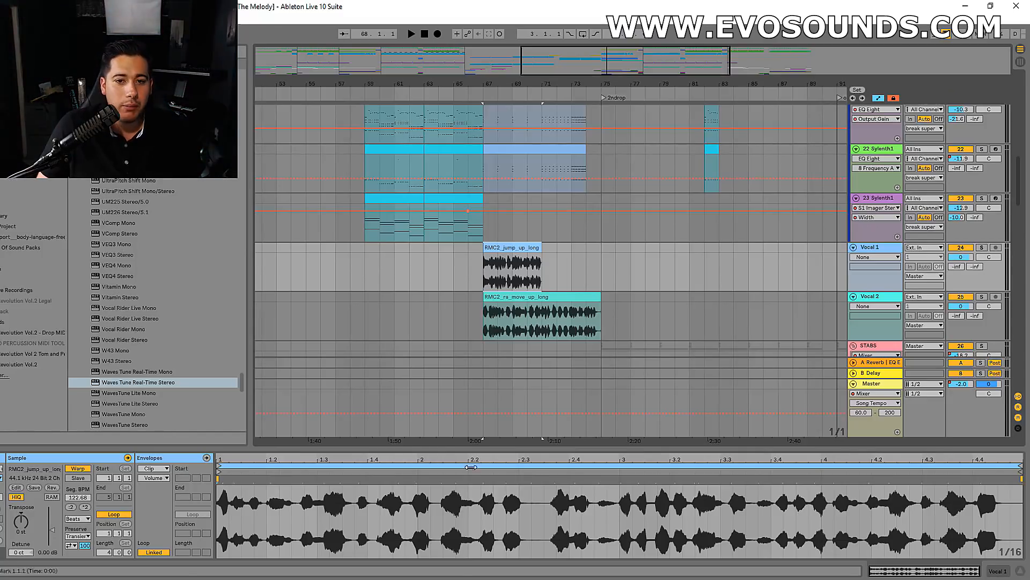
In the Ableton Live arrangement, play the Vocal 1 track soloed and lower its volume to -25.0 dB.
{"action": "left_click_drag", "start_coordinate": [620, 61], "coordinate": [619, 76]}
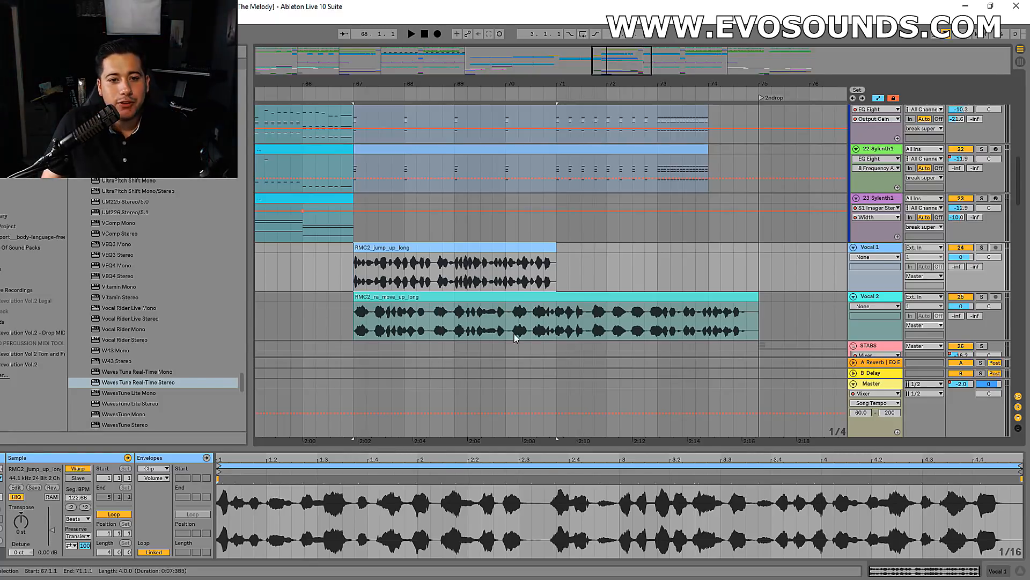
{"action": "left_click", "coordinate": [982, 248]}
{"action": "key", "text": "space"}
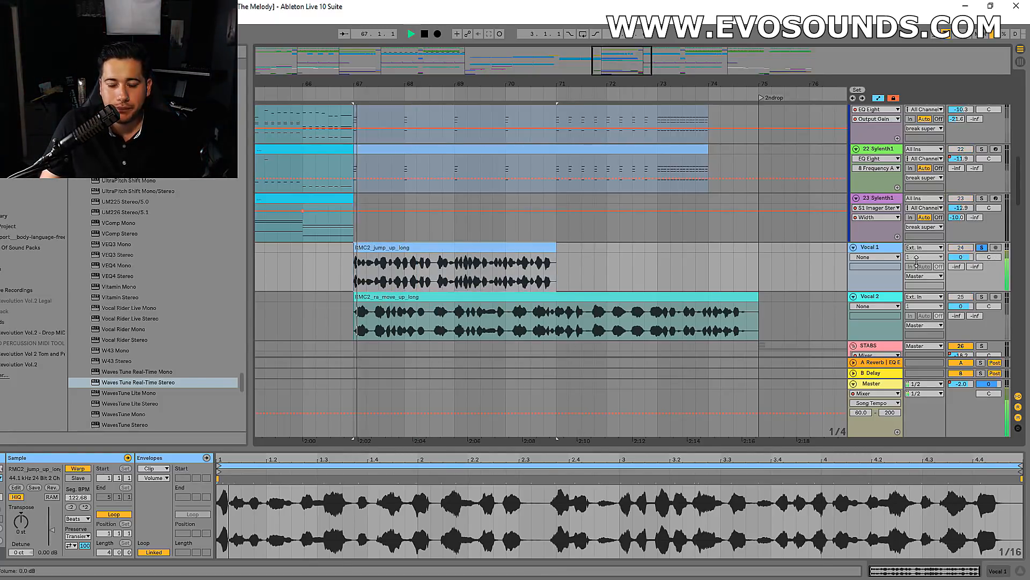
{"action": "left_click_drag", "start_coordinate": [961, 257], "coordinate": [961, 321]}
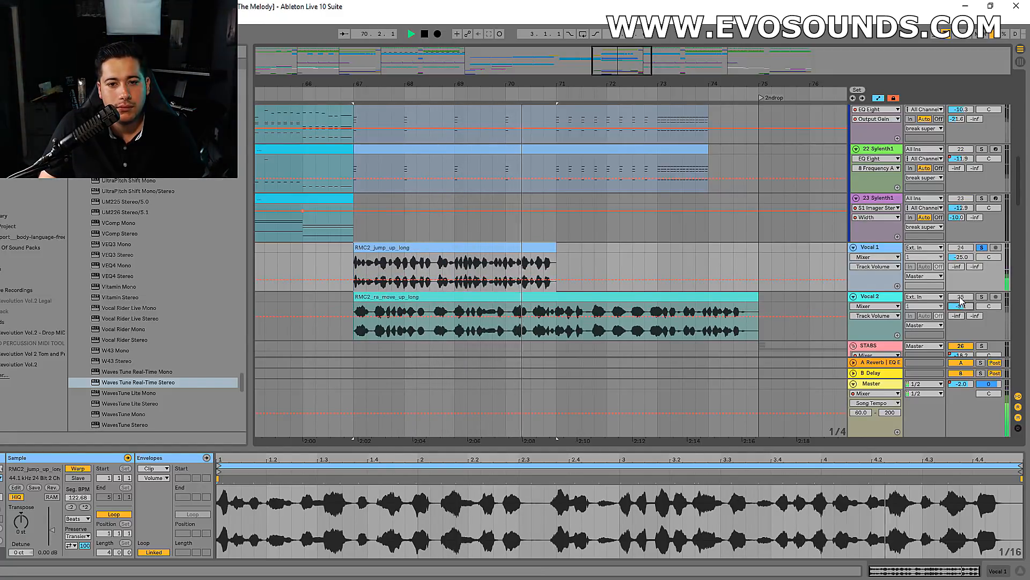
Play the Vocal 2 track soloed and lower its volume to -27.8 dB.
{"action": "left_click", "coordinate": [981, 296]}
{"action": "key", "text": "space"}
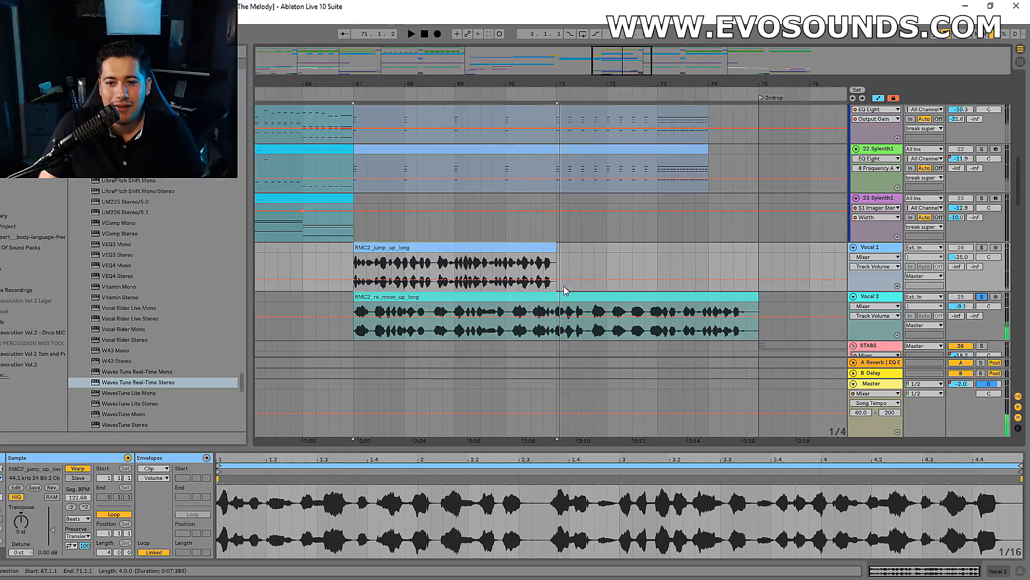
{"action": "left_click", "coordinate": [560, 295]}
{"action": "key", "text": "space"}
{"action": "left_click_drag", "start_coordinate": [960, 306], "coordinate": [961, 332]}
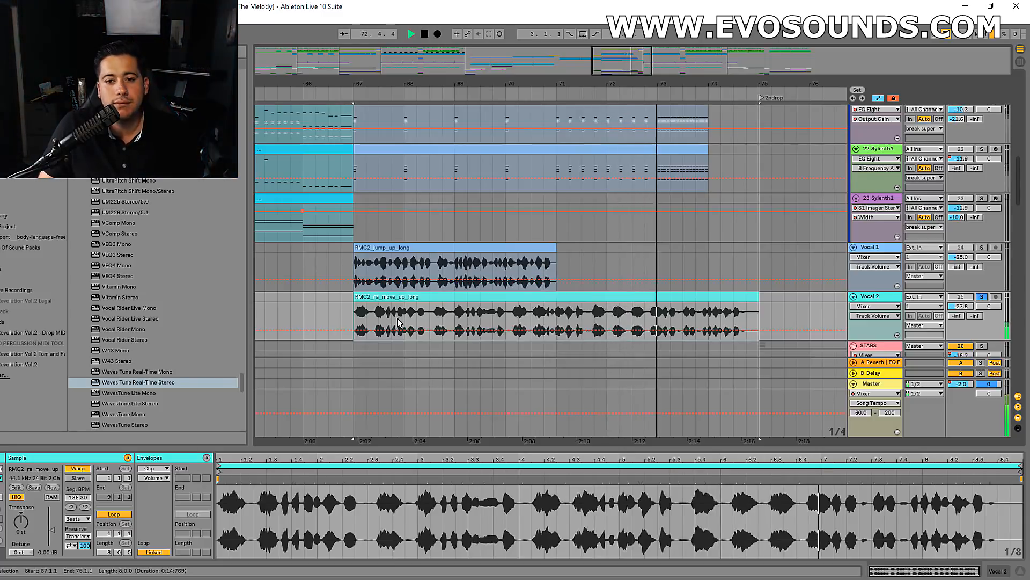
{"action": "key", "text": "space"}
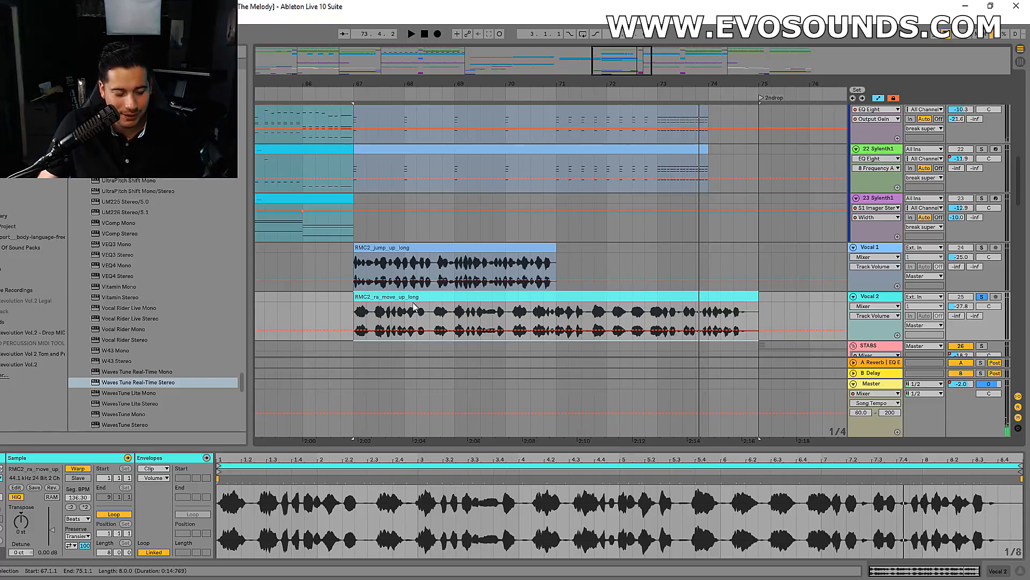
Play RMC2_jump_up_long soloed on Vocal 1 and select its phrase from 69.1.1 to 69.4.1.
{"action": "left_click", "coordinate": [450, 245]}
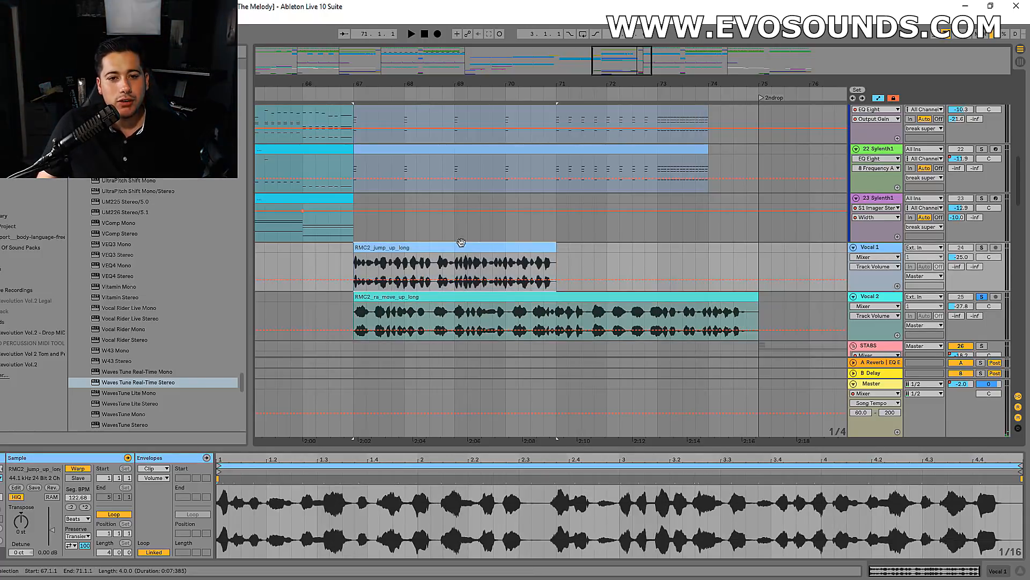
{"action": "left_click", "coordinate": [507, 292]}
{"action": "left_click", "coordinate": [497, 248]}
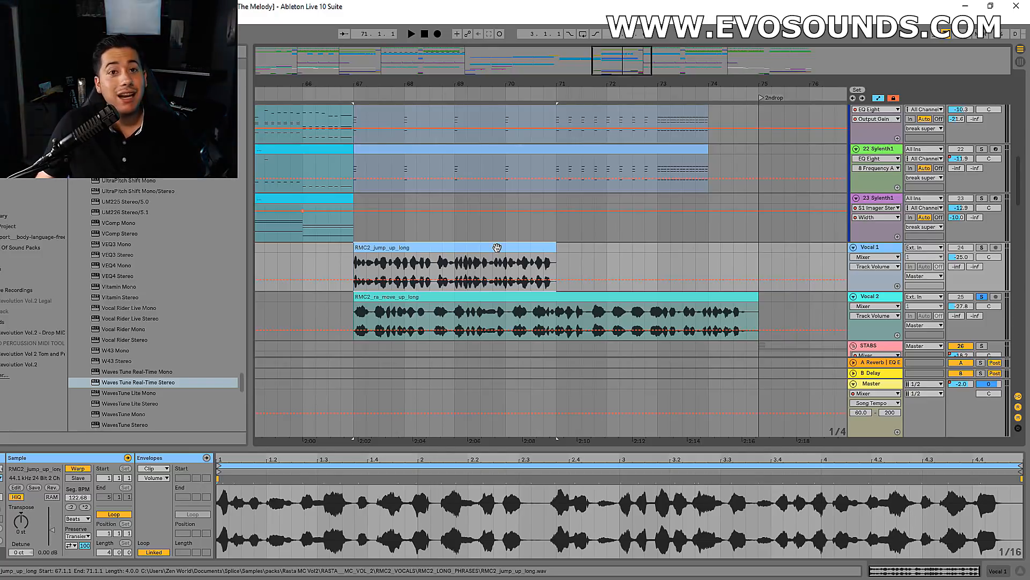
{"action": "left_click", "coordinate": [898, 249]}
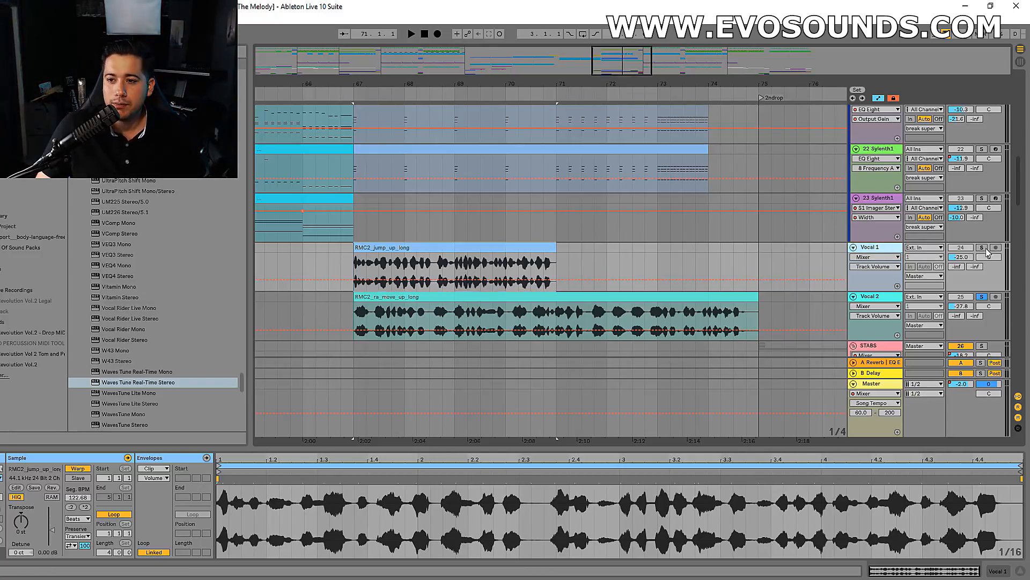
{"action": "left_click", "coordinate": [982, 248]}
{"action": "key", "text": "space"}
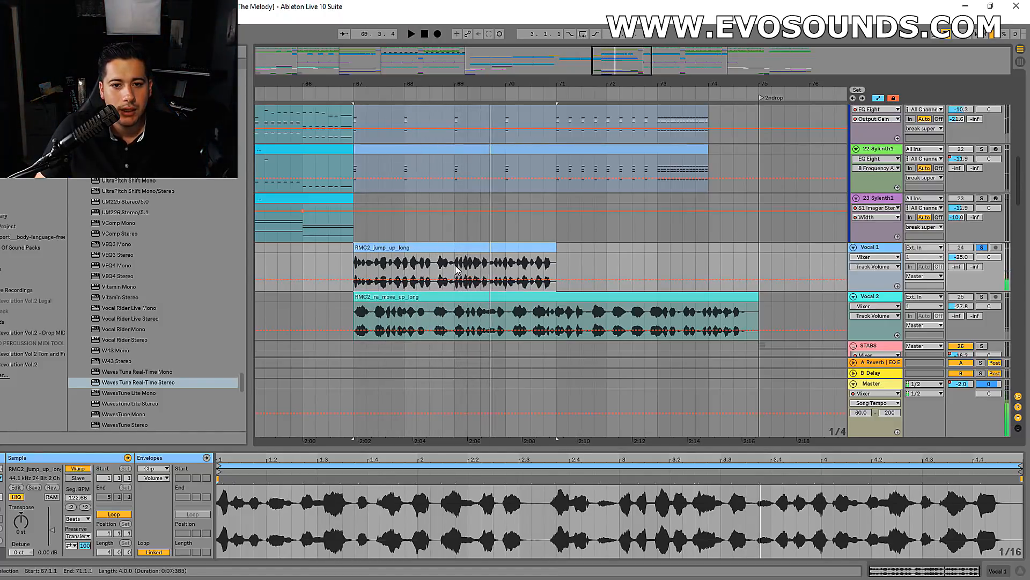
{"action": "key", "text": "space"}
{"action": "left_click_drag", "start_coordinate": [455, 263], "coordinate": [493, 262]}
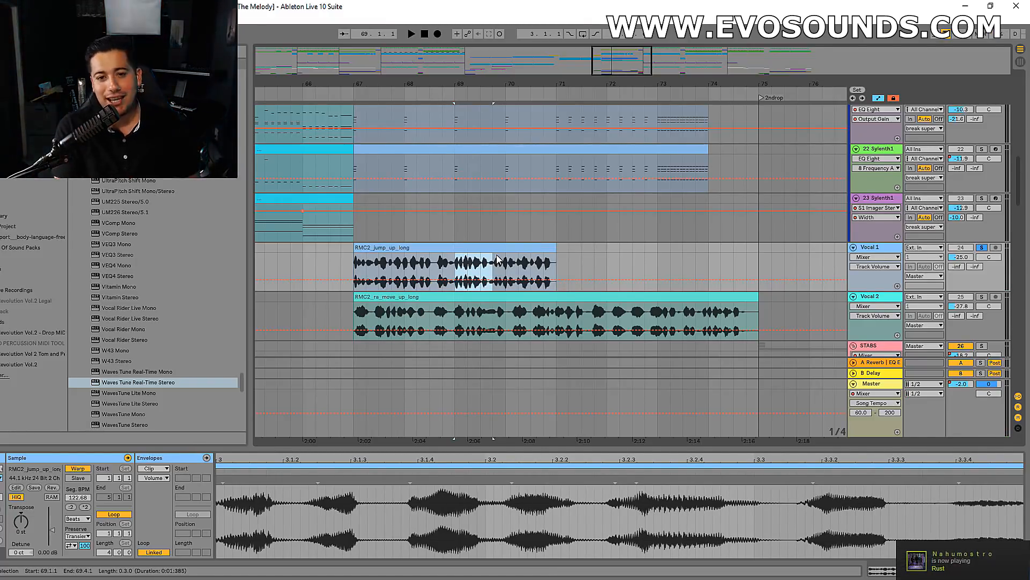
Trim the RMC2_jump_up_long clip on Vocal 1 to start at bar 69 and end at 69.3.3.
{"action": "left_click", "coordinate": [361, 250]}
{"action": "left_click_drag", "start_coordinate": [361, 248], "coordinate": [455, 248]}
{"action": "key", "text": "space"}
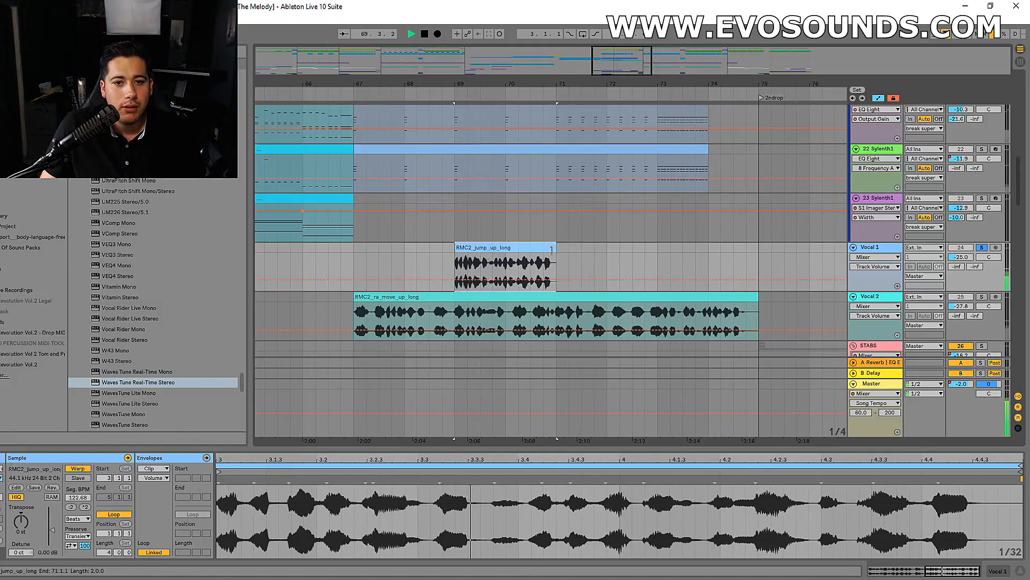
{"action": "key", "text": "space"}
{"action": "left_click_drag", "start_coordinate": [554, 248], "coordinate": [492, 254]}
{"action": "left_click_drag", "start_coordinate": [601, 54], "coordinate": [590, 202]}
{"action": "left_click_drag", "start_coordinate": [593, 251], "coordinate": [582, 251]}
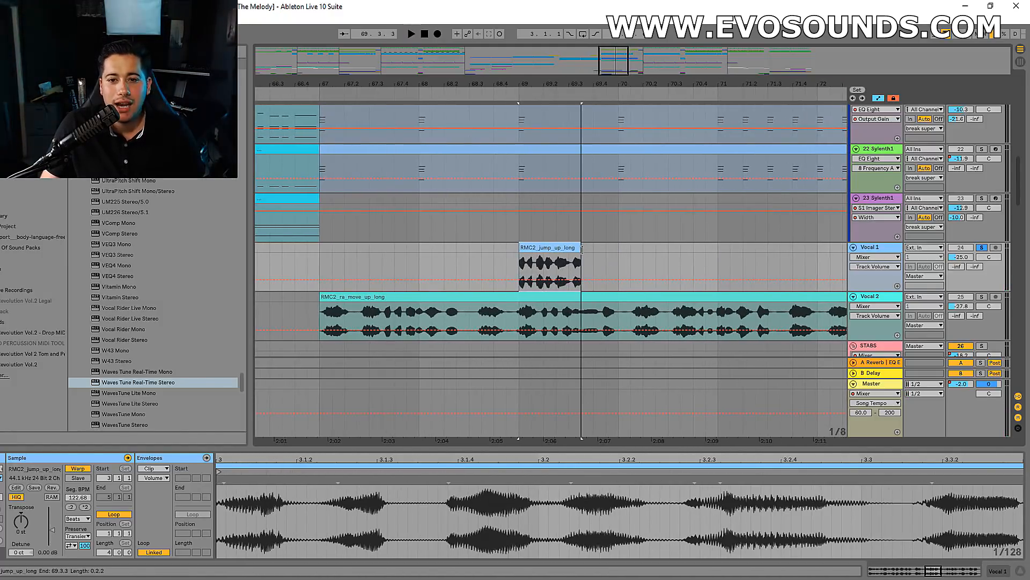
Solo Vocal 2 and listen through the RMC2_ra_move_up_long clip for a usable phrase.
{"action": "left_click_drag", "start_coordinate": [612, 61], "coordinate": [611, 36]}
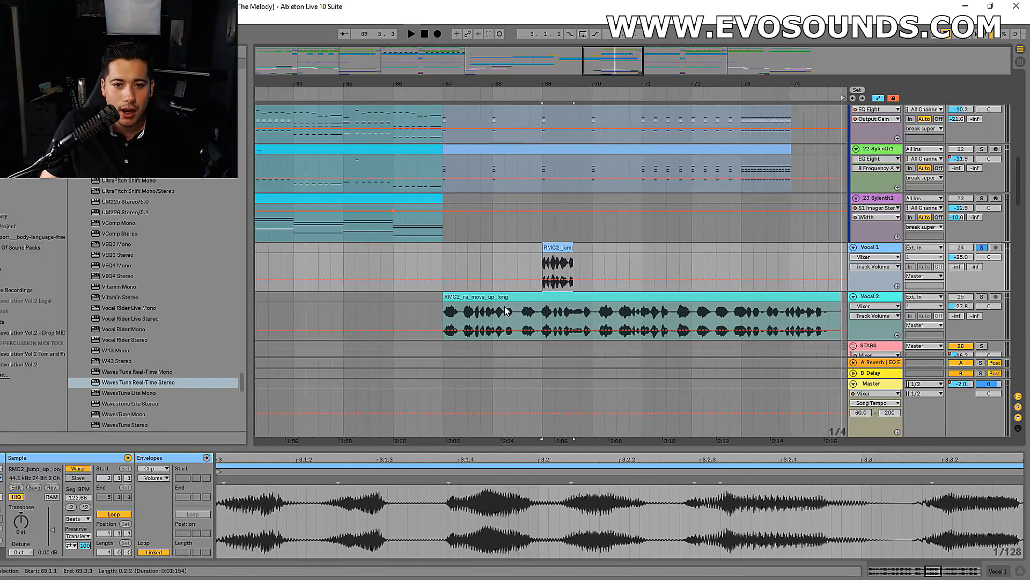
{"action": "left_click", "coordinate": [507, 297]}
{"action": "left_click", "coordinate": [983, 298]}
{"action": "key", "text": "space"}
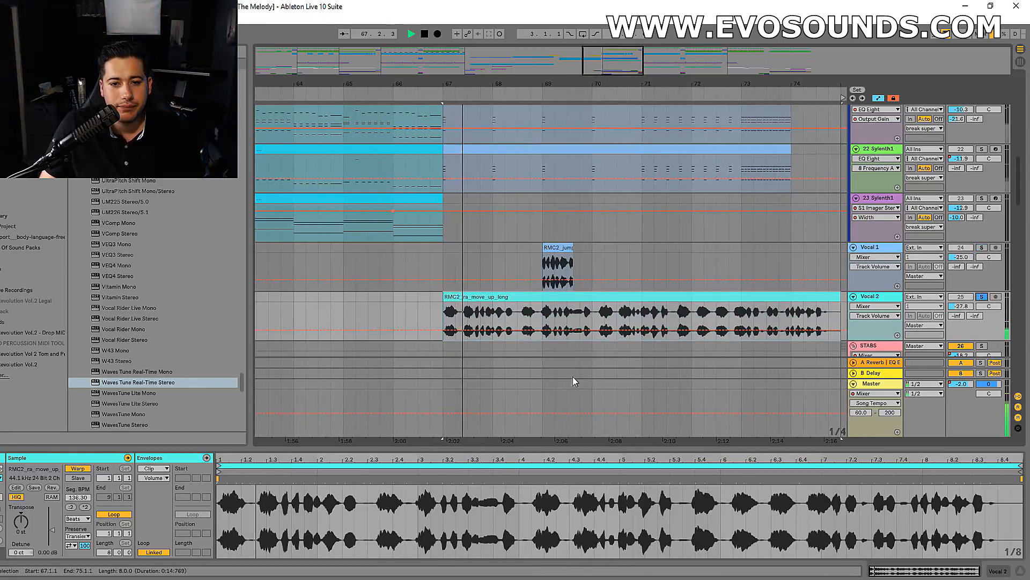
{"action": "left_click_drag", "start_coordinate": [585, 84], "coordinate": [536, 72]}
{"action": "key", "text": "space"}
{"action": "left_click", "coordinate": [537, 329]}
{"action": "key", "text": "space"}
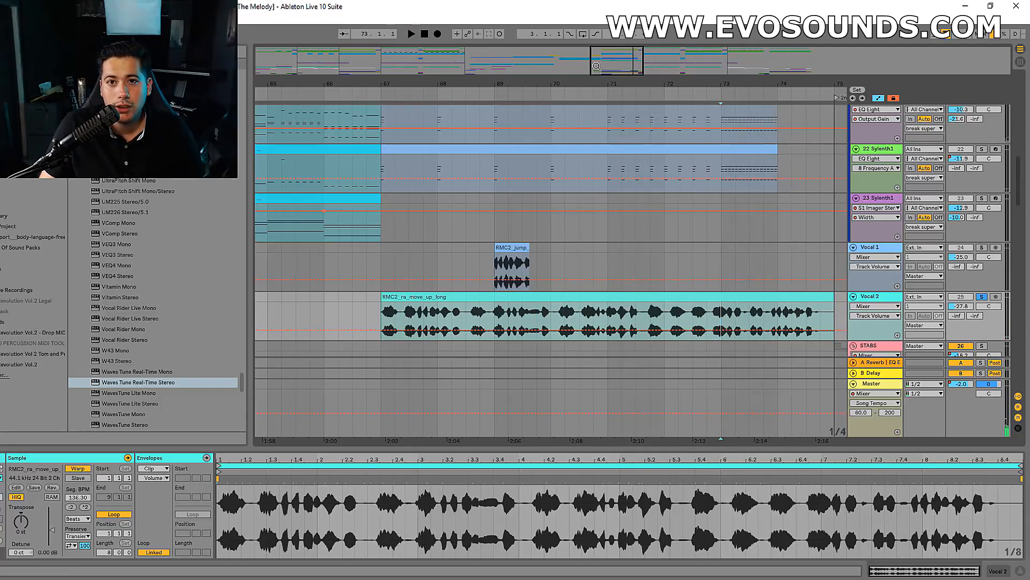
Listen to the last part of the RMC2_ra_move_up_long clip on Vocal 2, from around bar 73.
{"action": "left_click", "coordinate": [511, 253]}
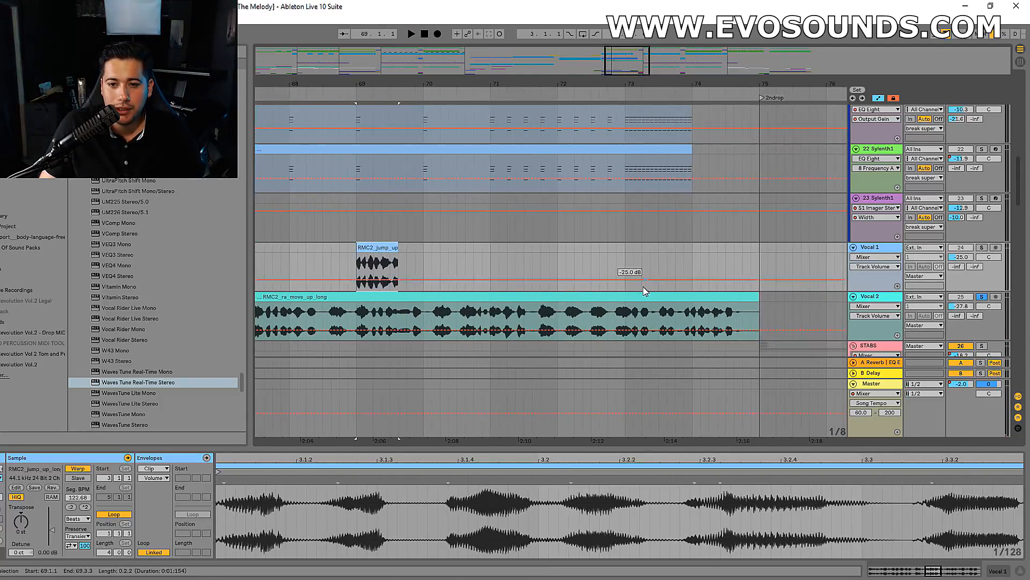
{"action": "left_click", "coordinate": [633, 319]}
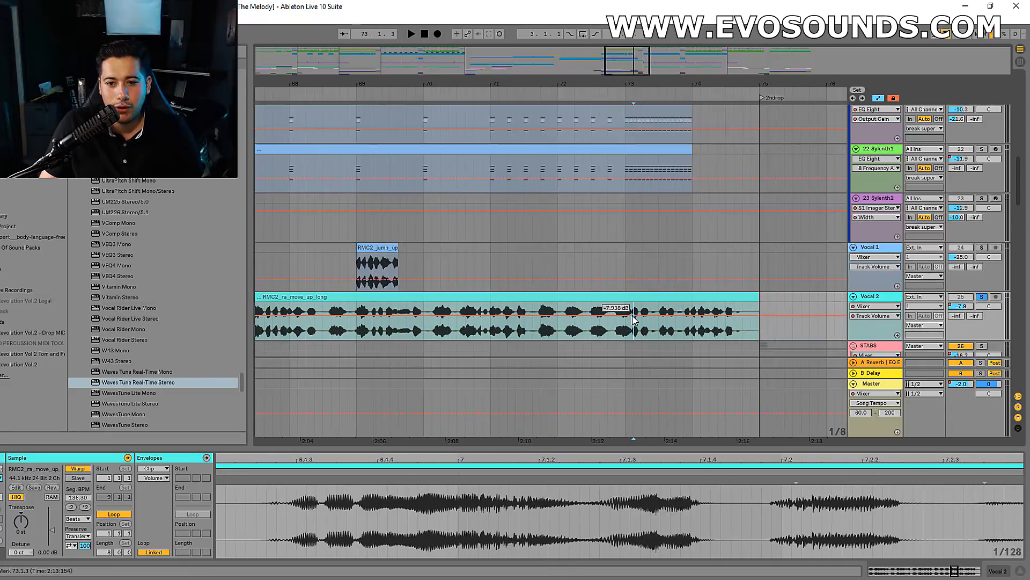
{"action": "left_click_drag", "start_coordinate": [630, 323], "coordinate": [644, 324]}
{"action": "left_click", "coordinate": [660, 317]}
{"action": "key", "text": "space"}
{"action": "right_click", "coordinate": [963, 309]}
{"action": "left_click", "coordinate": [964, 307]}
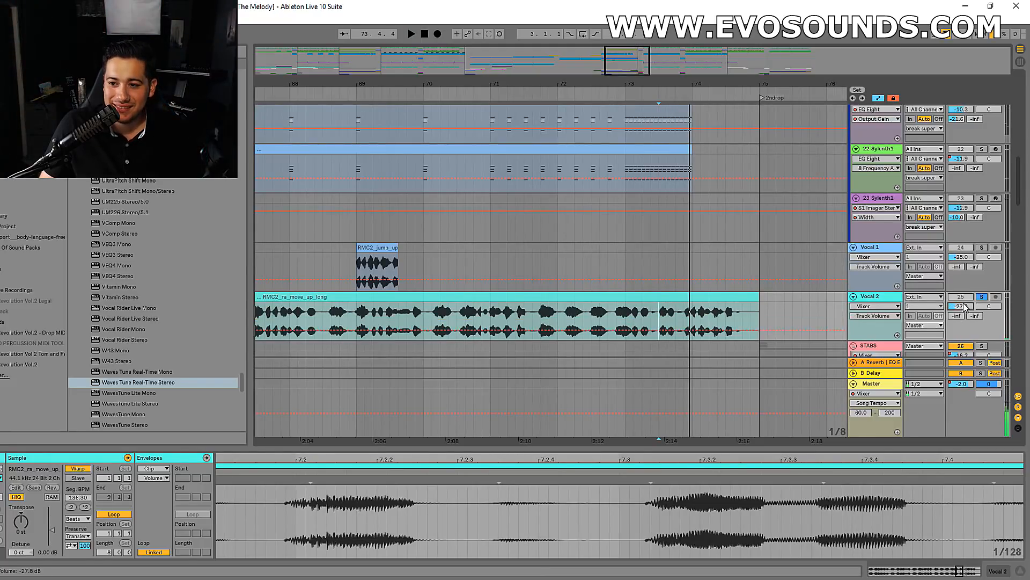
{"action": "left_click_drag", "start_coordinate": [626, 85], "coordinate": [799, 81]}
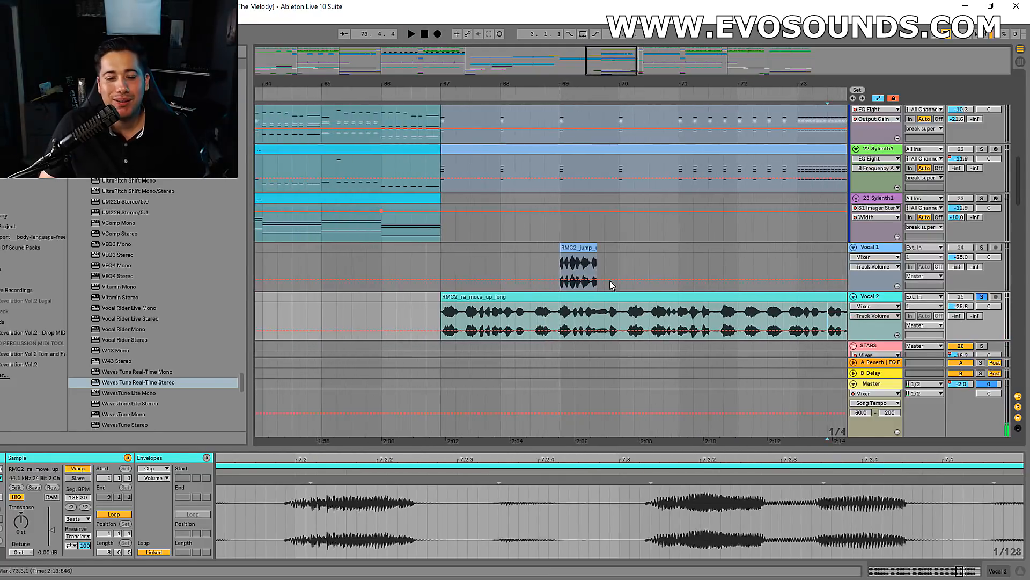
Play Vocal 2 unsoloed with the full mix from bar 66 and raise its volume to -14.1 dB.
{"action": "left_click", "coordinate": [443, 310]}
{"action": "left_click", "coordinate": [388, 240]}
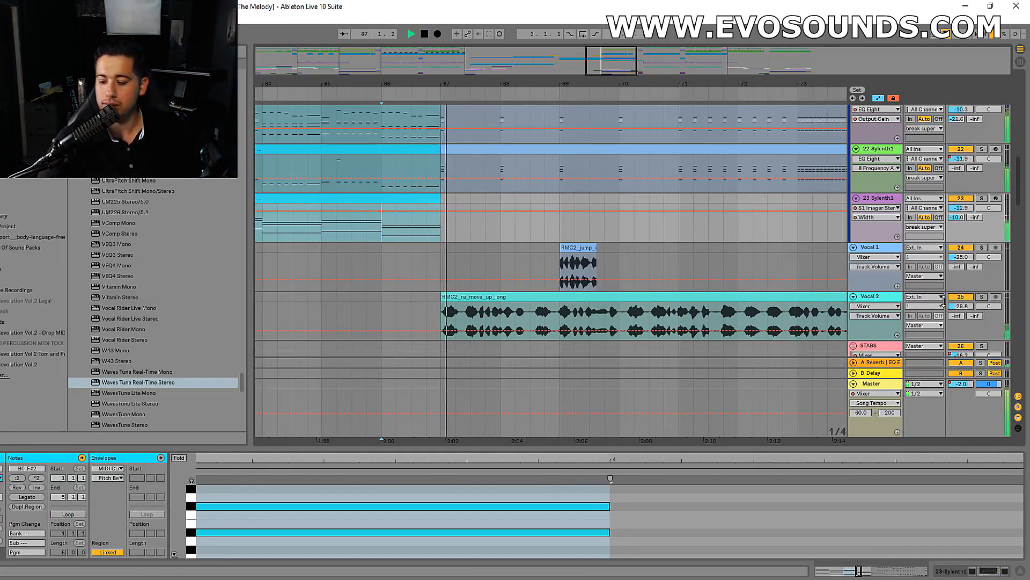
{"action": "mouse_move", "coordinate": [961, 306]}
{"action": "left_mouse_down"}
{"action": "mouse_move", "coordinate": [962, 289]}
{"action": "mouse_move", "coordinate": [961, 307]}
{"action": "left_mouse_up"}
{"action": "key", "text": "space"}
{"action": "left_click_drag", "start_coordinate": [596, 84], "coordinate": [445, 78]}
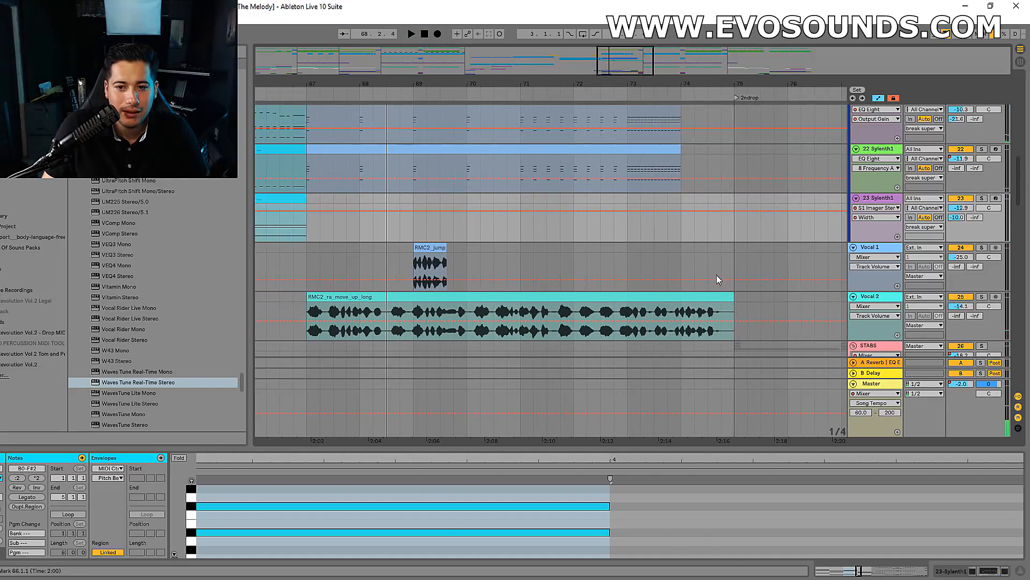
Delete the section of the RMC2_ra_move_up_long clip from 67.3.1 to 73.1.1 and hide the automation lanes.
{"action": "left_click", "coordinate": [636, 314]}
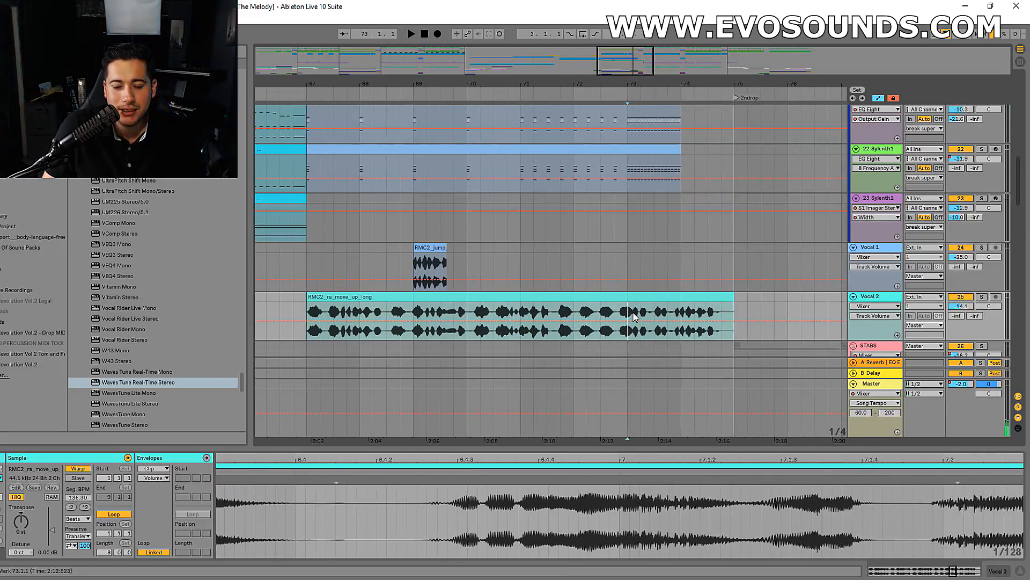
{"action": "left_click_drag", "start_coordinate": [634, 315], "coordinate": [334, 315]}
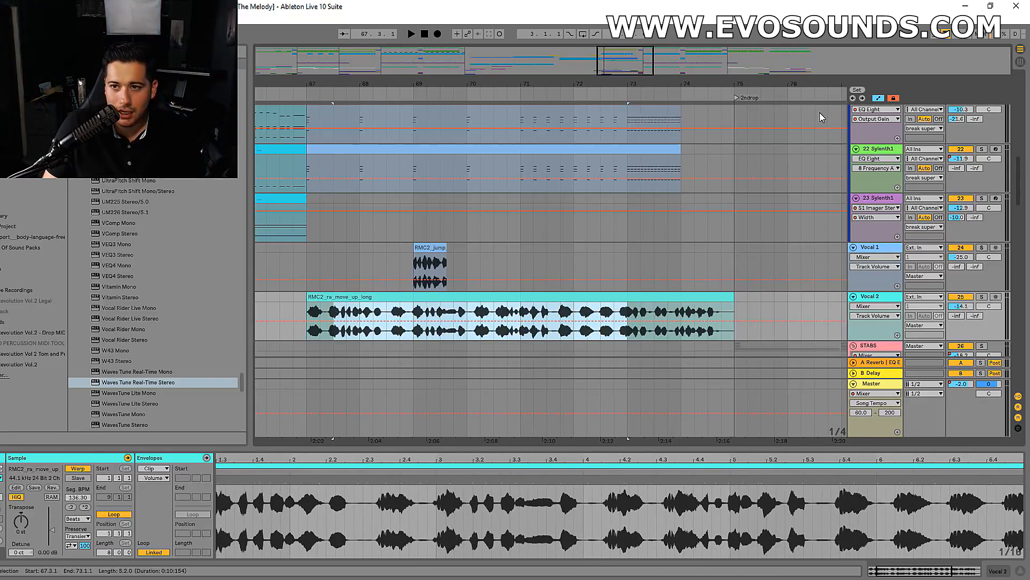
{"action": "left_click", "coordinate": [879, 98]}
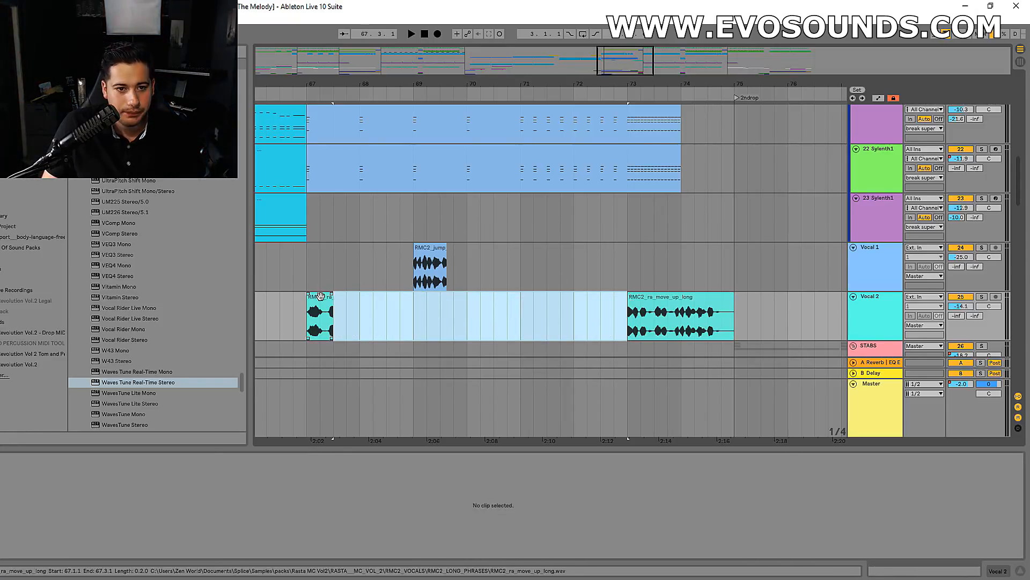
{"action": "key", "text": "Delete"}
Play the first RMC2_ra_move_up_long piece on Vocal 2 and trim its end to 67.3.3.
{"action": "key", "text": "space"}
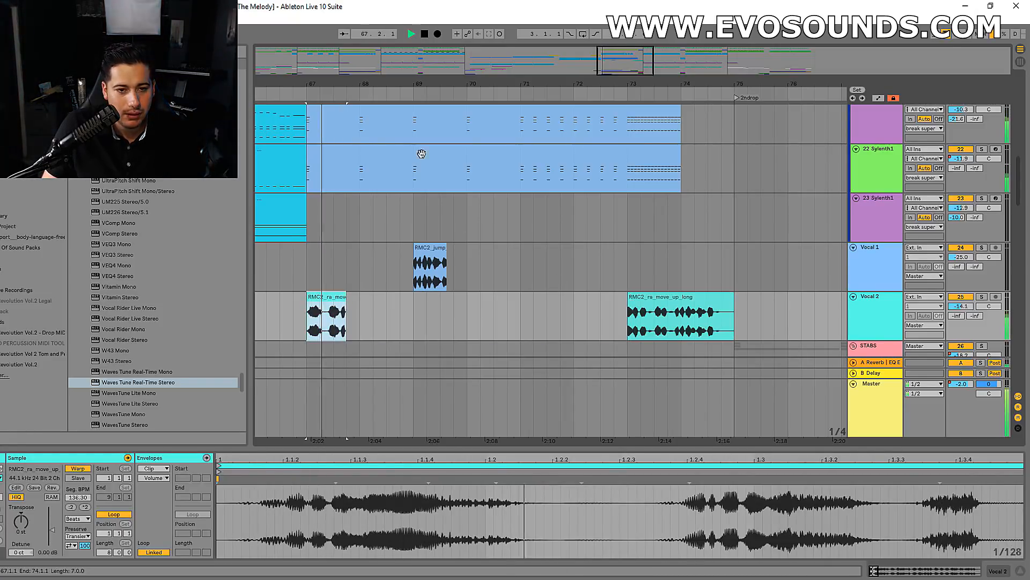
{"action": "key", "text": "plus"}
{"action": "scroll", "coordinate": [695, 236], "scroll_direction": "left", "scroll_amount": 3}
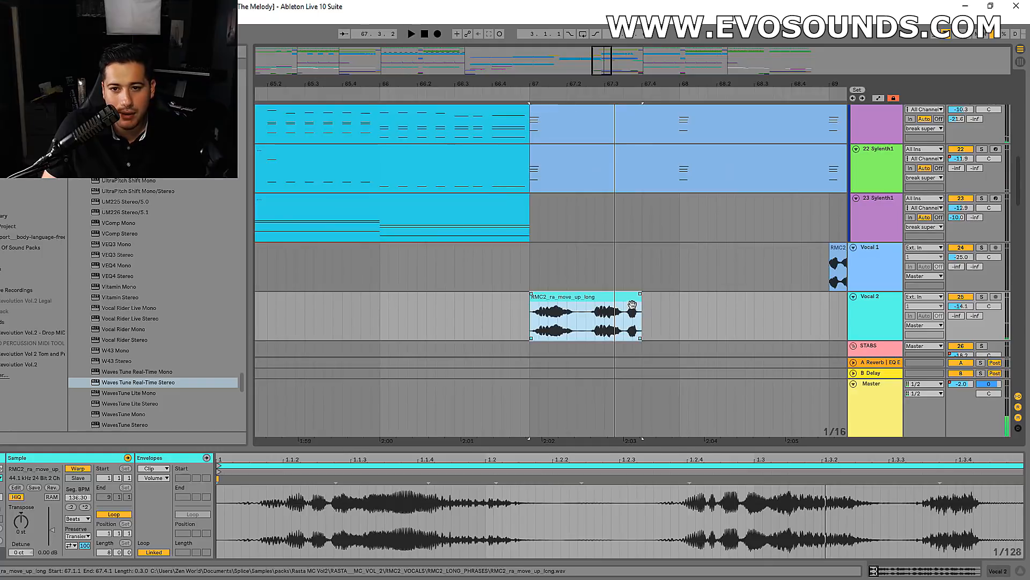
{"action": "left_click_drag", "start_coordinate": [637, 299], "coordinate": [622, 300]}
{"action": "key", "text": "space"}
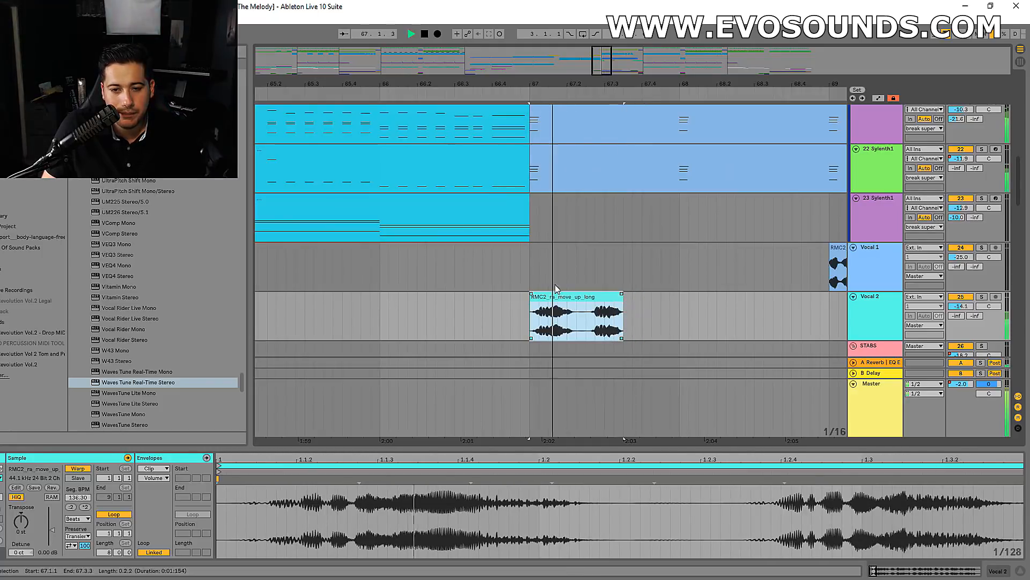
{"action": "key", "text": "space"}
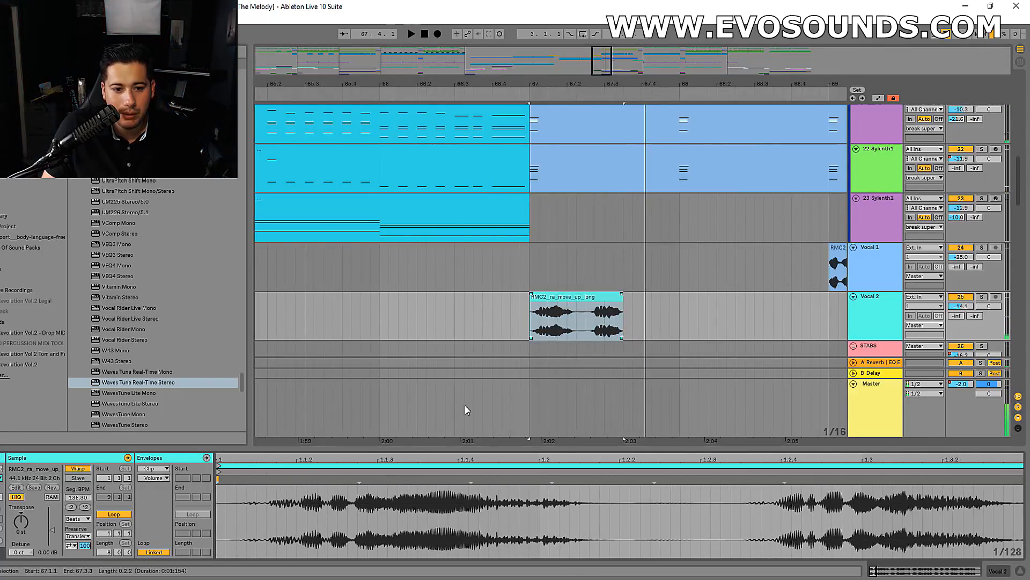
Warp the second phrase of the RMC2_ra_move_up_long clip earlier to 1.2.3 and trim the clip's end to 67.3.2.
{"action": "key", "text": "space"}
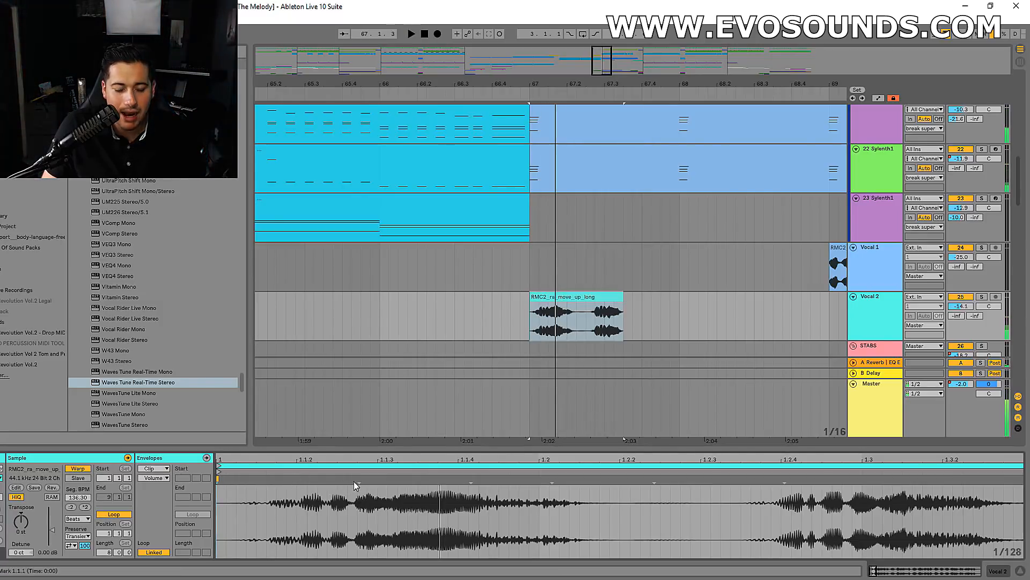
{"action": "key", "text": "space"}
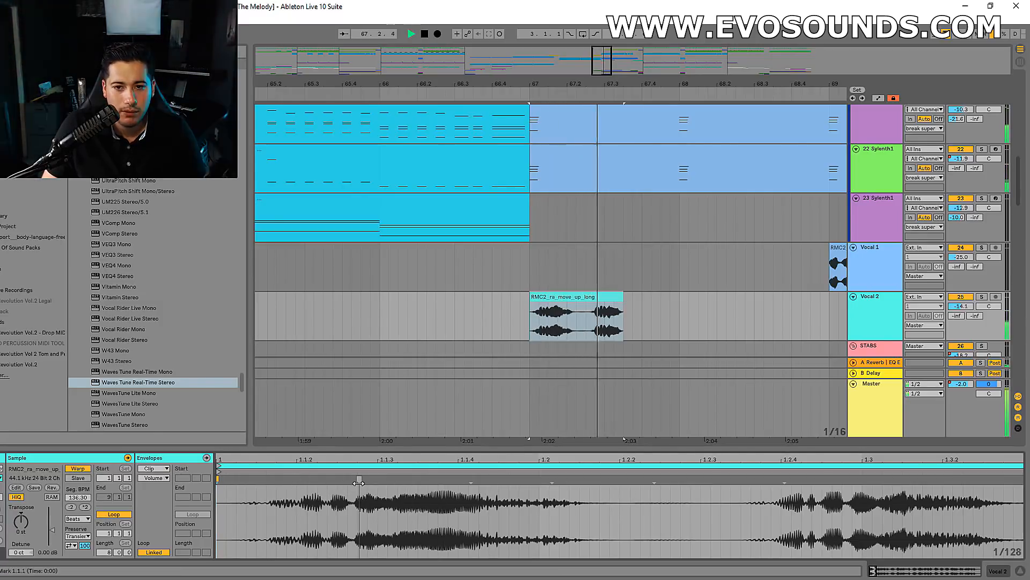
{"action": "left_click_drag", "start_coordinate": [775, 488], "coordinate": [699, 492]}
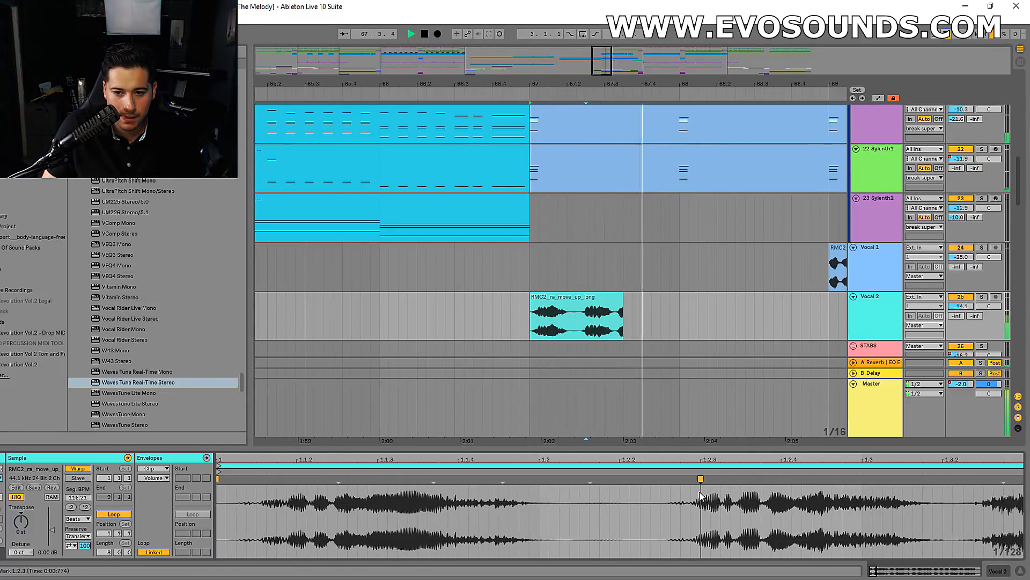
{"action": "key", "text": "space"}
{"action": "left_click_drag", "start_coordinate": [623, 308], "coordinate": [614, 308]}
{"action": "key", "text": "space"}
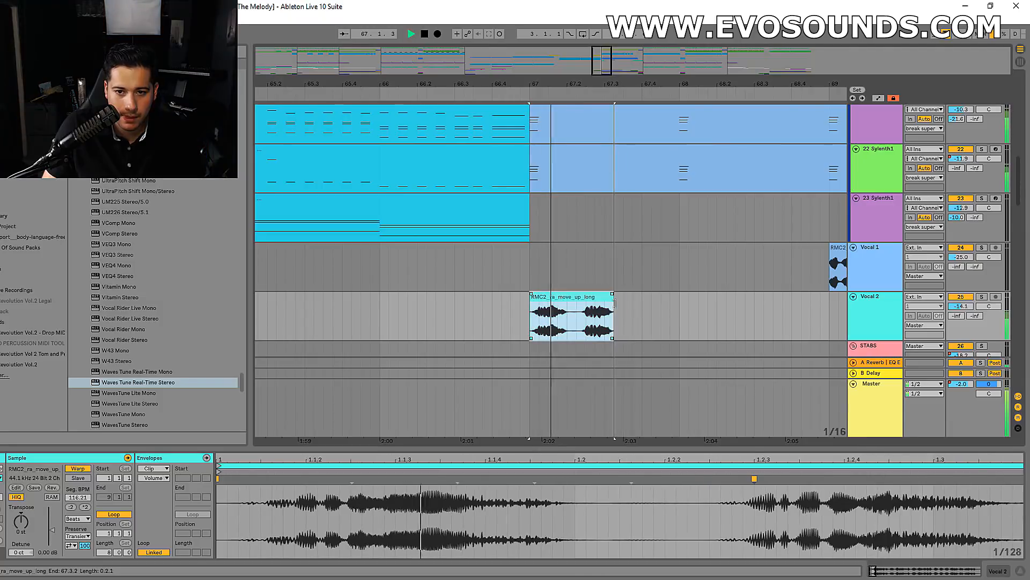
Move the RMC2_jump_up_long clip on Vocal 1 to start at bar 68 and play the passage from 66.3.3.
{"action": "left_click_drag", "start_coordinate": [594, 71], "coordinate": [595, 59]}
{"action": "key", "text": "space"}
{"action": "left_click_drag", "start_coordinate": [701, 247], "coordinate": [603, 247]}
{"action": "left_click", "coordinate": [437, 392]}
{"action": "key", "text": "space"}
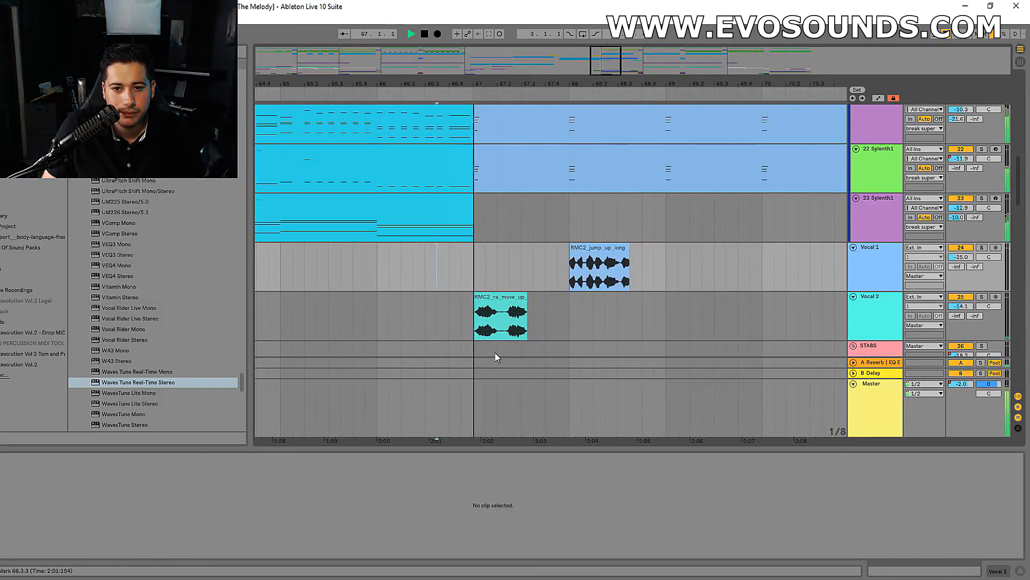
Raise the Vocal 1 track volume to -10.7 dB.
{"action": "left_click", "coordinate": [583, 249]}
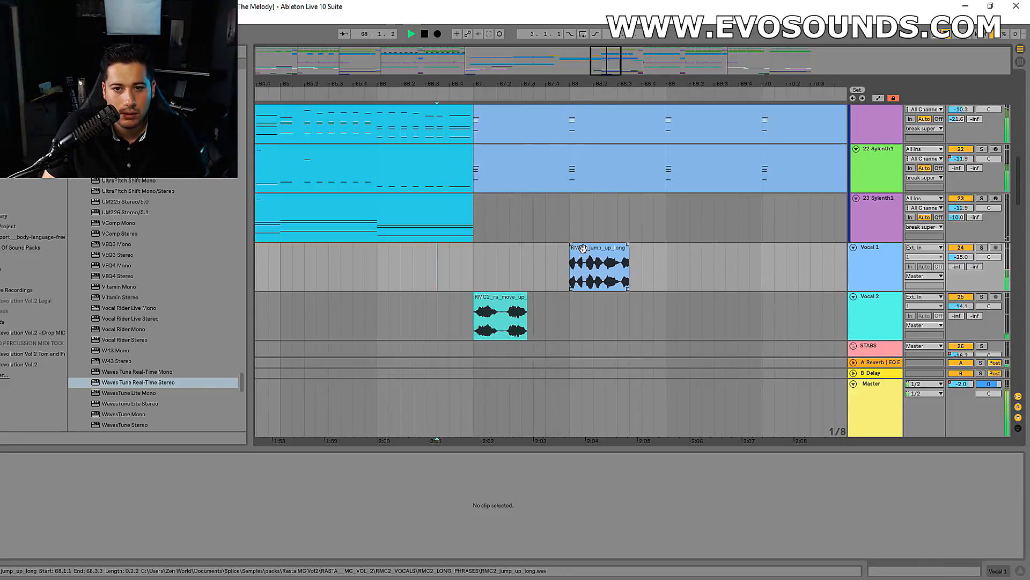
{"action": "key", "text": "space"}
{"action": "left_click_drag", "start_coordinate": [960, 257], "coordinate": [961, 251]}
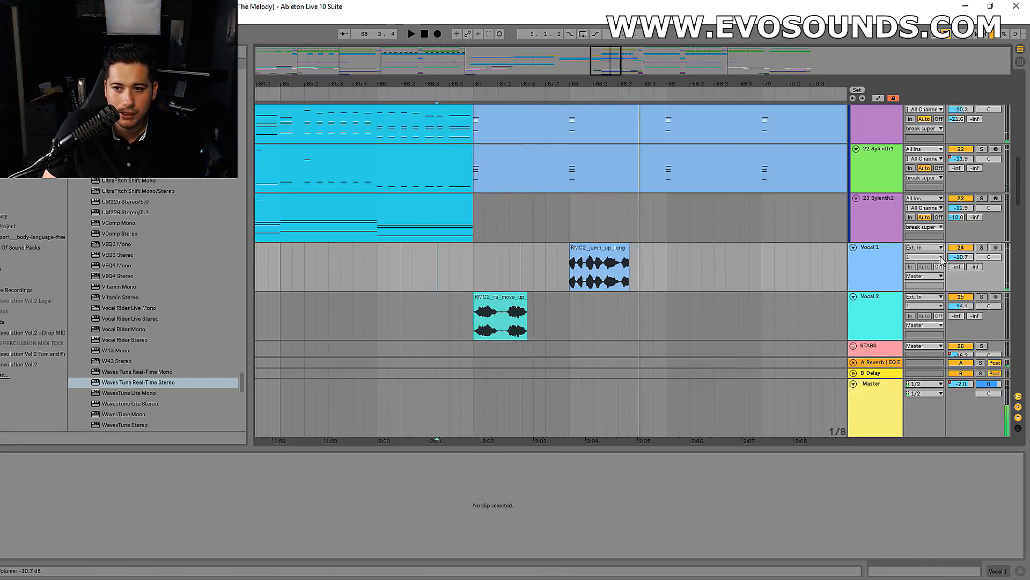
Play the RMC2_jump_up_long clip extended to 68.4.1, then trim its end to 68.3.4.
{"action": "left_click", "coordinate": [594, 247]}
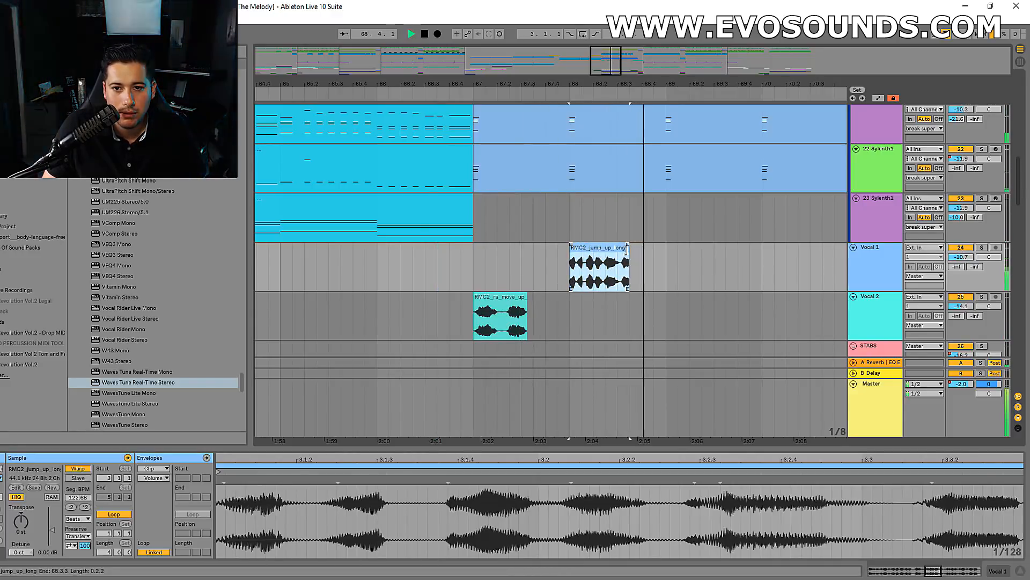
{"action": "left_click_drag", "start_coordinate": [628, 247], "coordinate": [641, 247]}
{"action": "key", "text": "space"}
{"action": "left_click_drag", "start_coordinate": [629, 79], "coordinate": [561, 118]}
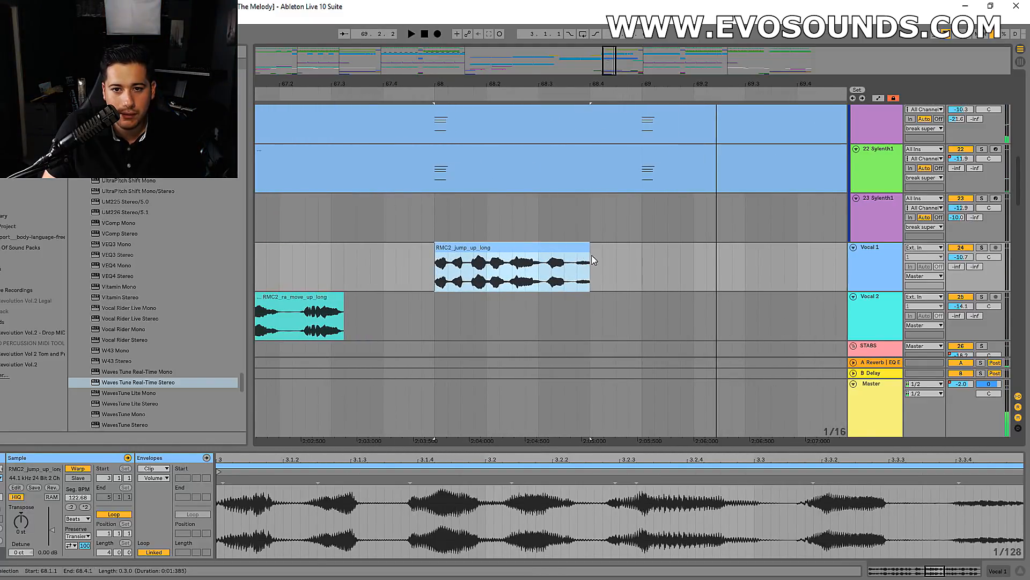
{"action": "left_click_drag", "start_coordinate": [589, 249], "coordinate": [574, 250]}
{"action": "key", "text": "space"}
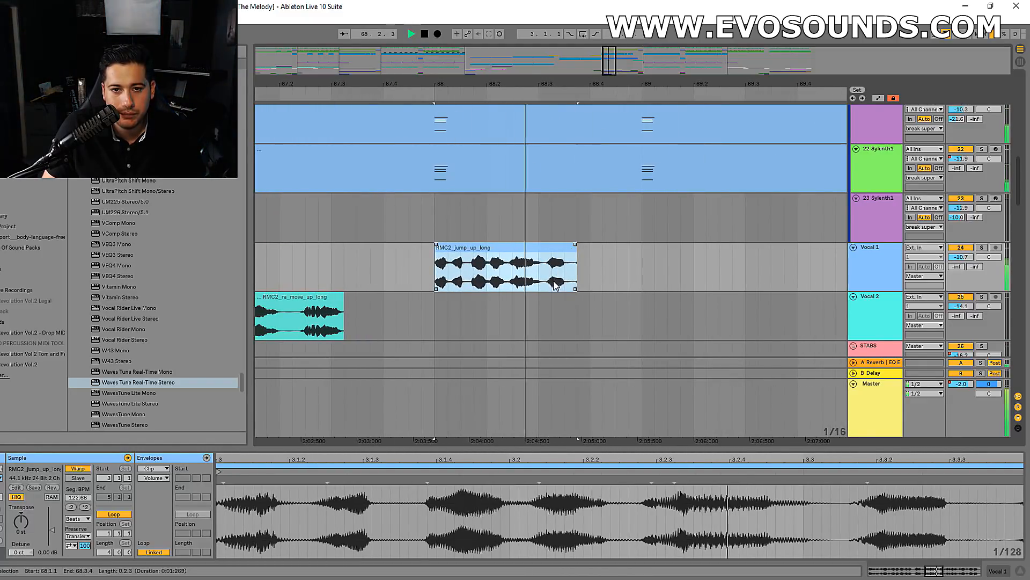
Lower the Vocal 1 track volume to -16.9 dB and play the clip to check the level.
{"action": "left_click_drag", "start_coordinate": [973, 259], "coordinate": [972, 272]}
{"action": "key", "text": "space"}
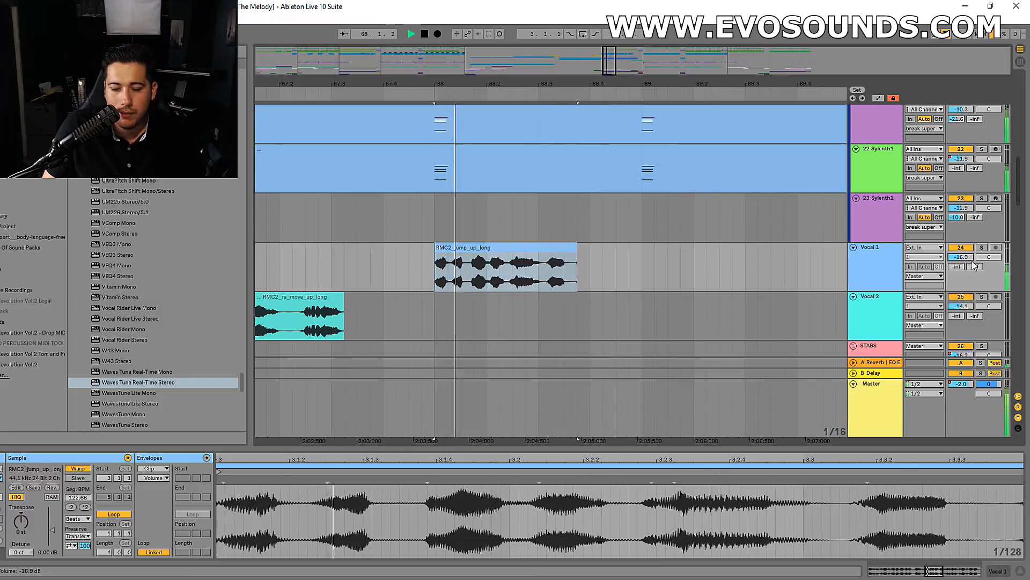
{"action": "key", "text": "space"}
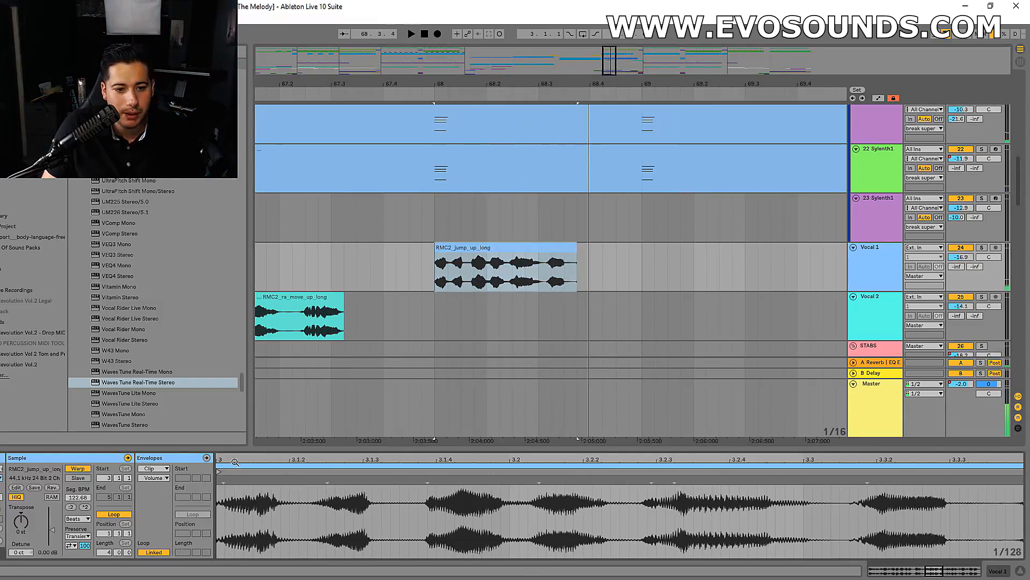
{"action": "key", "text": "space"}
{"action": "left_click_drag", "start_coordinate": [326, 479], "coordinate": [352, 478]}
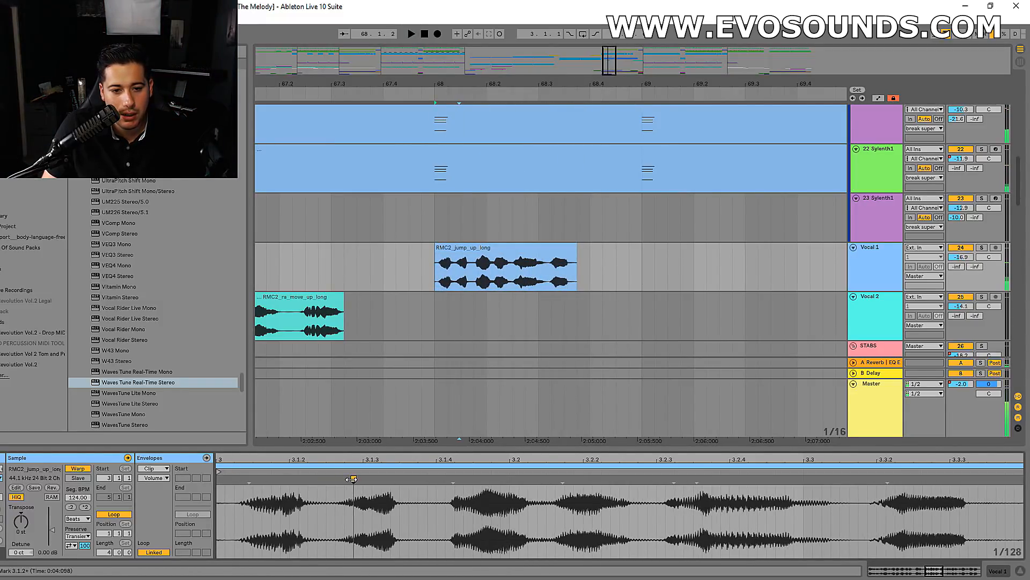
{"action": "key", "text": "ctrl+z"}
Consolidate the trimmed RMC2_jump_up_long clip on Vocal 1 into a new clip and play it.
{"action": "left_click", "coordinate": [484, 256]}
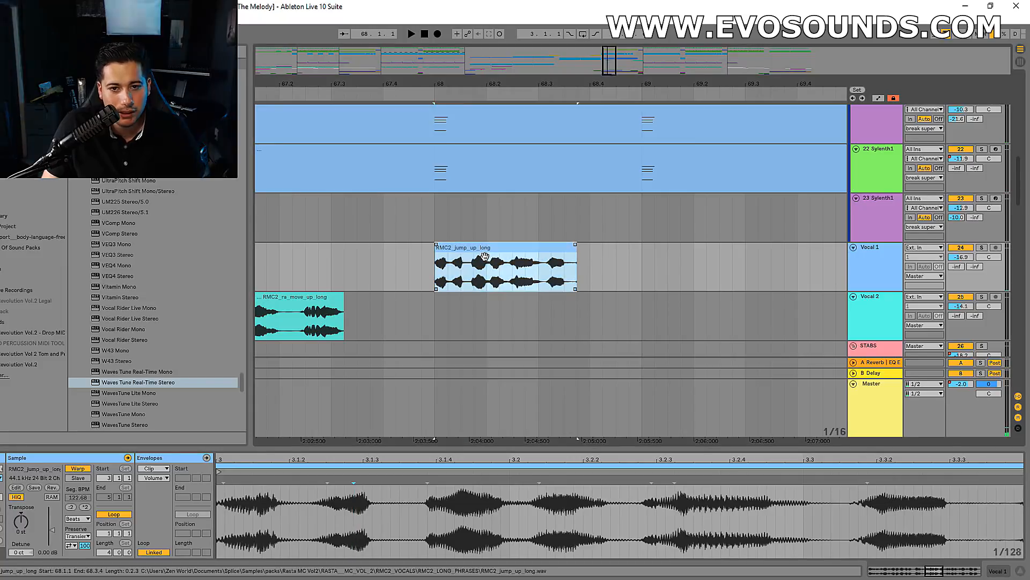
{"action": "key", "text": "ctrl+j"}
{"action": "key", "text": "space"}
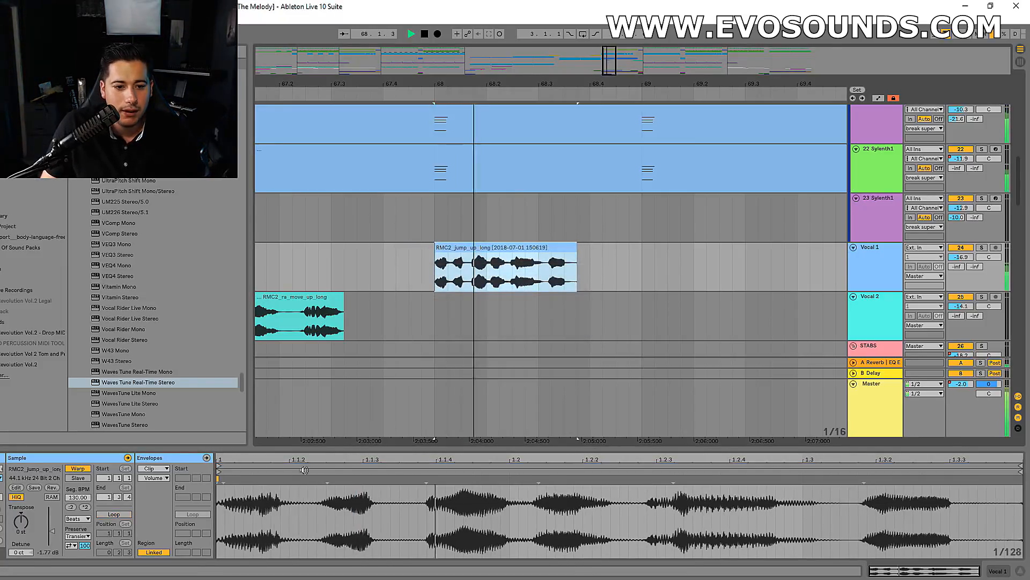
Anchor the consolidated clip's first syllable at its start and warp the second syllable to 1.1.3.
{"action": "key", "text": "space"}
{"action": "left_click_drag", "start_coordinate": [221, 479], "coordinate": [216, 480]}
{"action": "key", "text": "space"}
{"action": "key", "text": "space"}
{"action": "double_click", "coordinate": [320, 480]}
{"action": "key", "text": "space"}
{"action": "left_click_drag", "start_coordinate": [321, 480], "coordinate": [364, 479]}
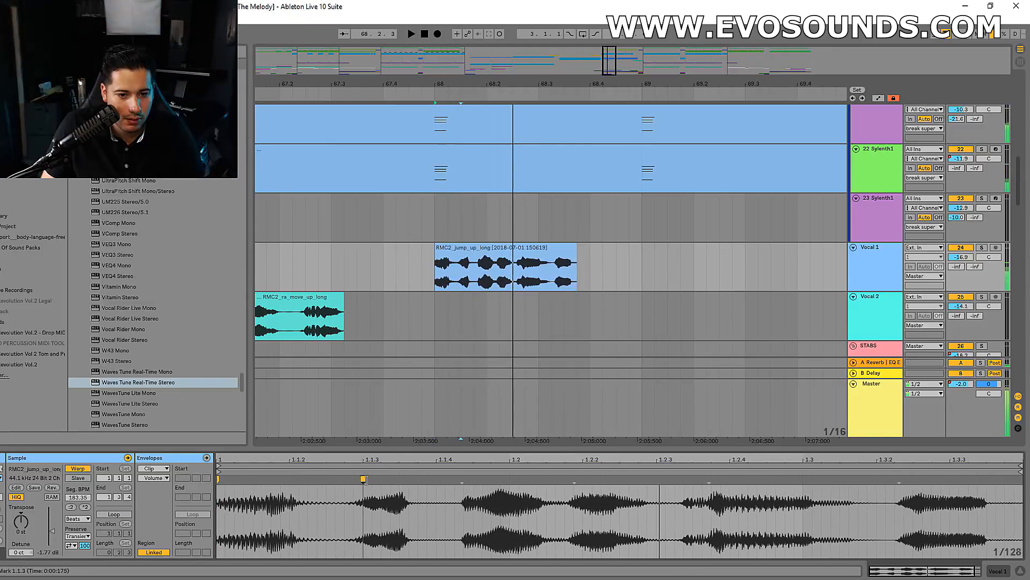
Warp the third and fourth syllables of the Vocal 1 clip to 1.2.1 and 1.2.3, checking the timing by playback.
{"action": "key", "text": "space"}
{"action": "key", "text": "space"}
{"action": "mouse_move", "coordinate": [462, 479]}
{"action": "left_mouse_down"}
{"action": "mouse_move", "coordinate": [436, 478]}
{"action": "mouse_move", "coordinate": [512, 478]}
{"action": "left_mouse_up"}
{"action": "key", "text": "space"}
{"action": "key", "text": "space"}
{"action": "key", "text": "space"}
{"action": "key", "text": "space"}
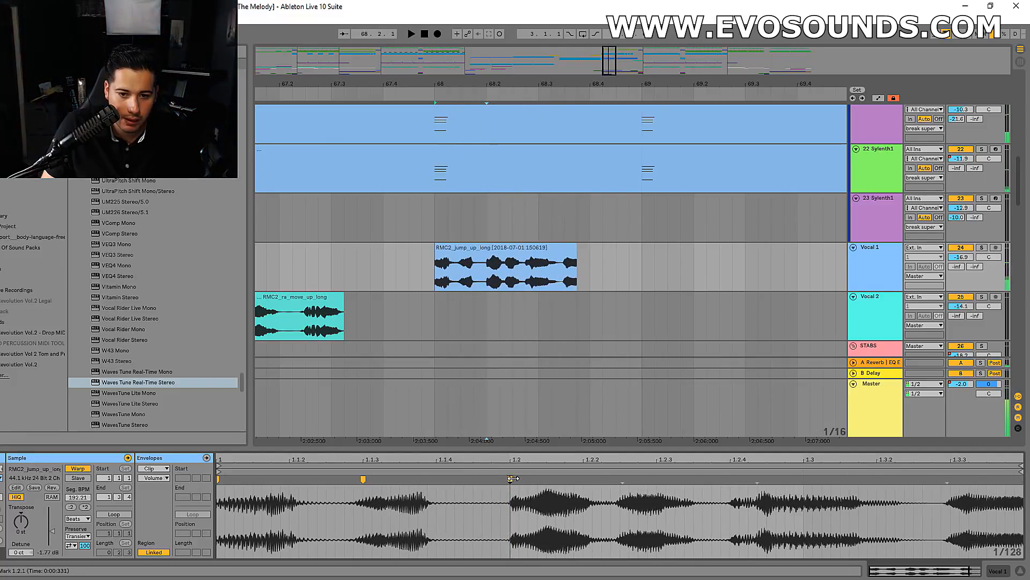
{"action": "left_click_drag", "start_coordinate": [620, 479], "coordinate": [657, 479]}
{"action": "key", "text": "space"}
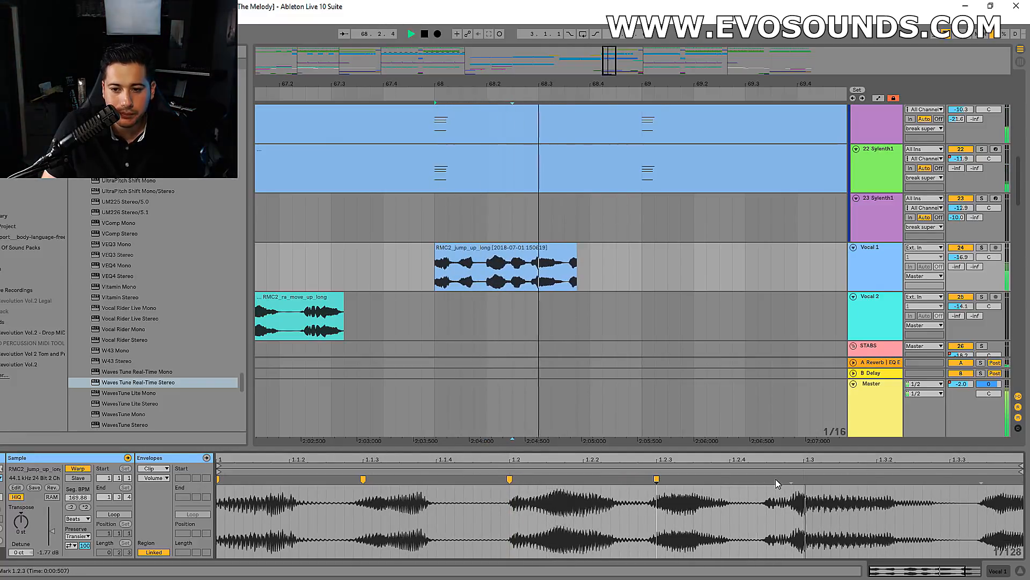
Extend the Vocal 1 clip's end to about 68.4.1 and warp its last two syllables to 1.3 and 1.4.
{"action": "left_click_drag", "start_coordinate": [577, 244], "coordinate": [597, 246]}
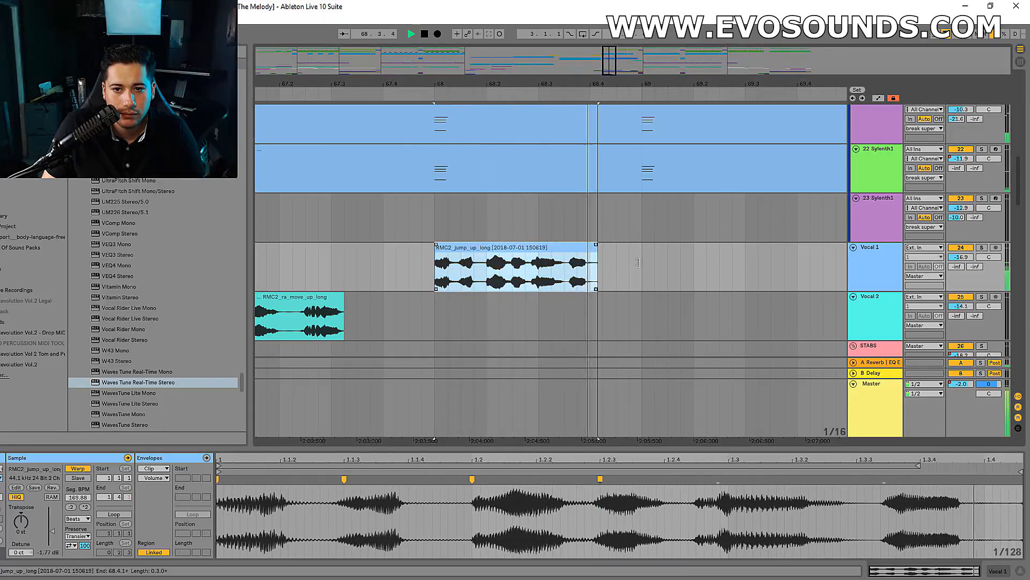
{"action": "key", "text": "space"}
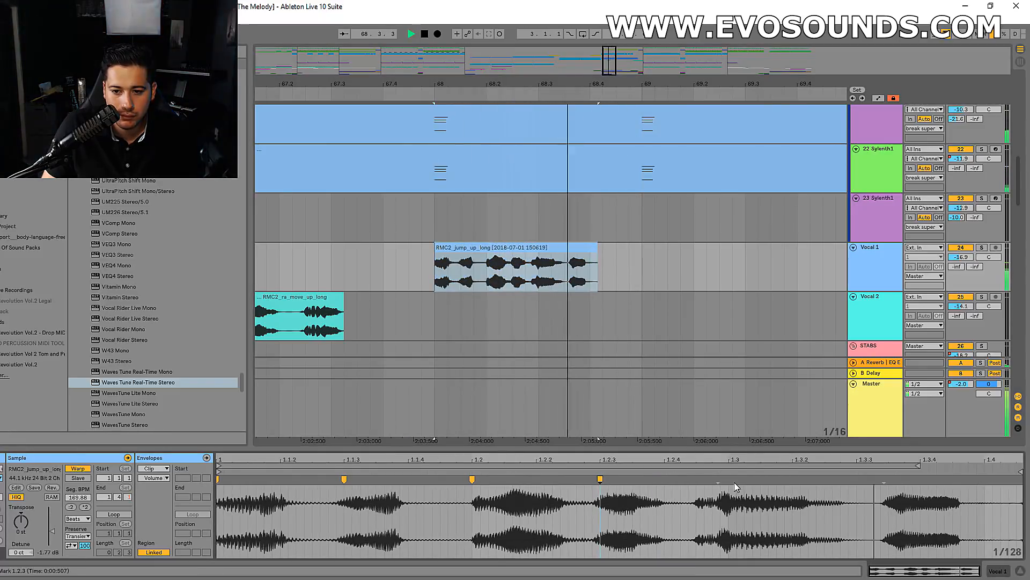
{"action": "left_click_drag", "start_coordinate": [717, 479], "coordinate": [727, 479]}
{"action": "key", "text": "space"}
{"action": "left_click_drag", "start_coordinate": [893, 483], "coordinate": [920, 482]}
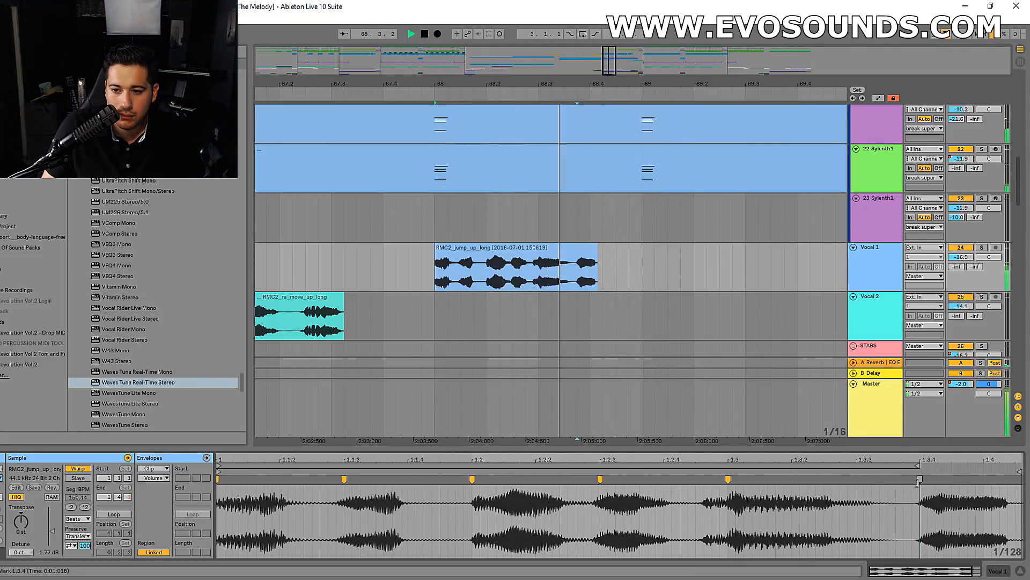
{"action": "left_click_drag", "start_coordinate": [919, 481], "coordinate": [983, 487]}
{"action": "key", "text": "space"}
{"action": "key", "text": "space"}
Extend the Vocal 1 clip's end to include its whole last syllable and play both vocals from 66.1.3.
{"action": "left_click_drag", "start_coordinate": [597, 248], "coordinate": [629, 248]}
{"action": "left_click_drag", "start_coordinate": [631, 87], "coordinate": [642, 48]}
{"action": "key", "text": "space"}
{"action": "left_click", "coordinate": [389, 237]}
{"action": "key", "text": "space"}
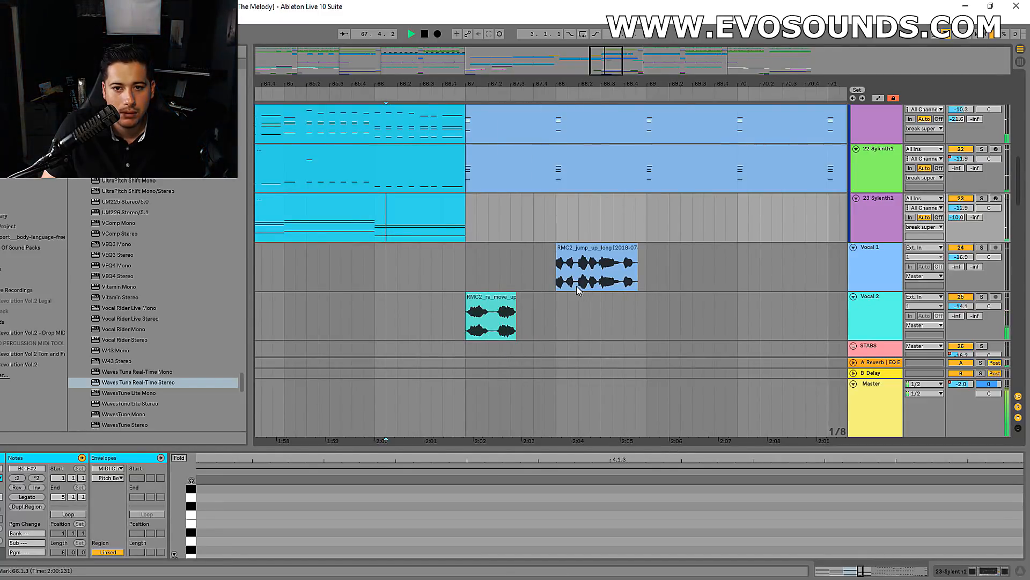
Play the two vocal clips from 67.1.1 to check the timing of the Vocal 2 clip.
{"action": "left_click", "coordinate": [497, 299]}
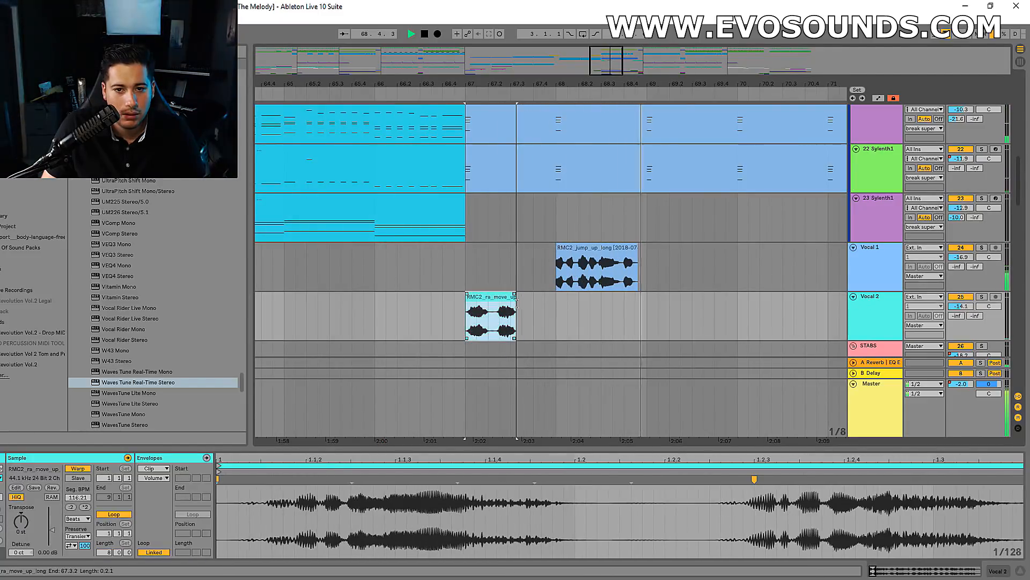
{"action": "key", "text": "space"}
{"action": "left_click", "coordinate": [466, 288]}
{"action": "key", "text": "space"}
{"action": "left_click", "coordinate": [477, 297]}
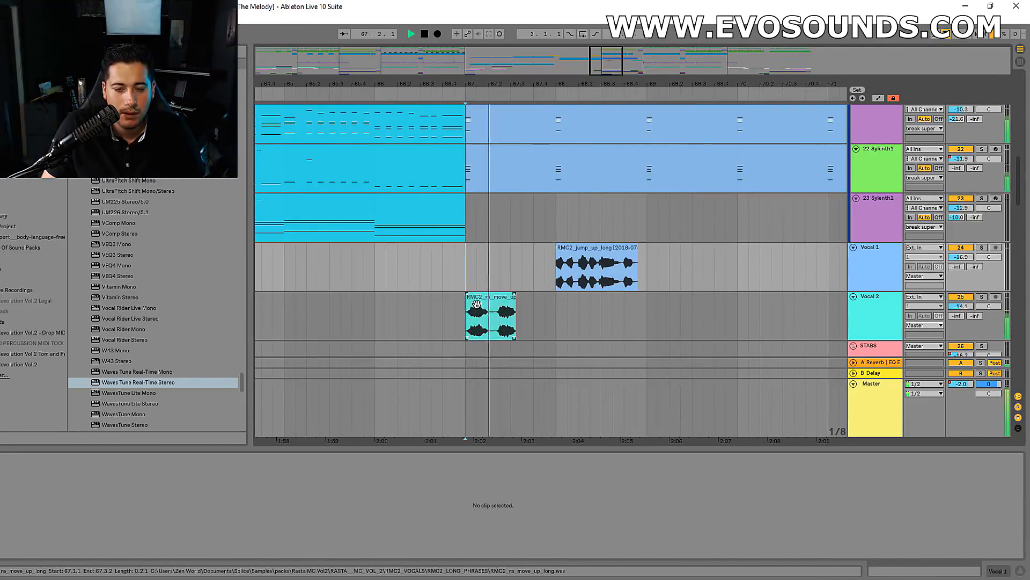
{"action": "key", "text": "space"}
{"action": "key", "text": "space"}
Warp the Vocal 2 clip's second syllable to 1.2.2, trim the clip's end to 67.3.1 and check by playback.
{"action": "left_click_drag", "start_coordinate": [581, 66], "coordinate": [604, 74]}
{"action": "left_click_drag", "start_coordinate": [382, 306], "coordinate": [399, 309]}
{"action": "key", "text": "space"}
{"action": "key", "text": "space"}
{"action": "key", "text": "space"}
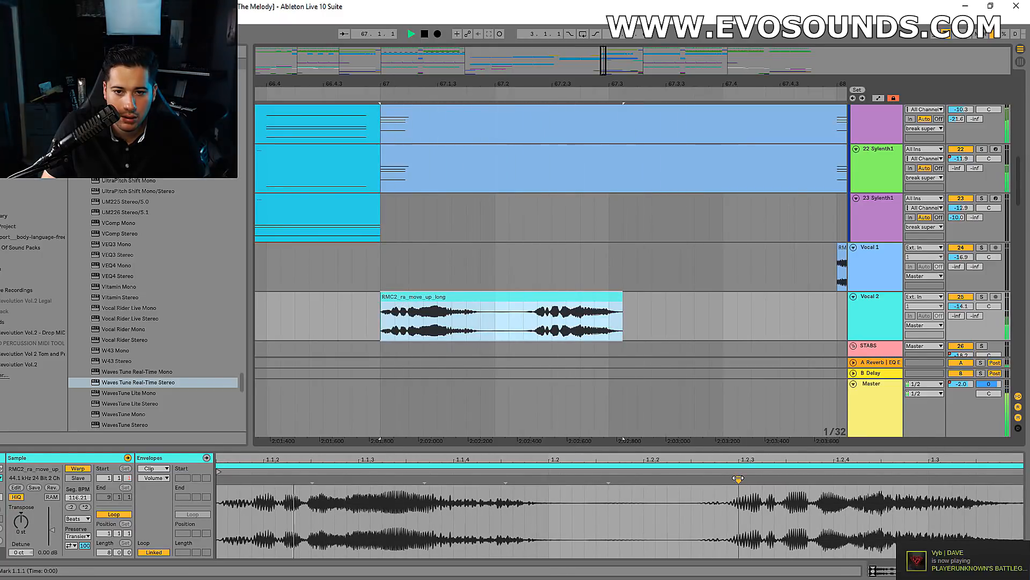
{"action": "left_click_drag", "start_coordinate": [739, 478], "coordinate": [644, 478]}
{"action": "key", "text": "space"}
{"action": "left_click_drag", "start_coordinate": [623, 297], "coordinate": [610, 298]}
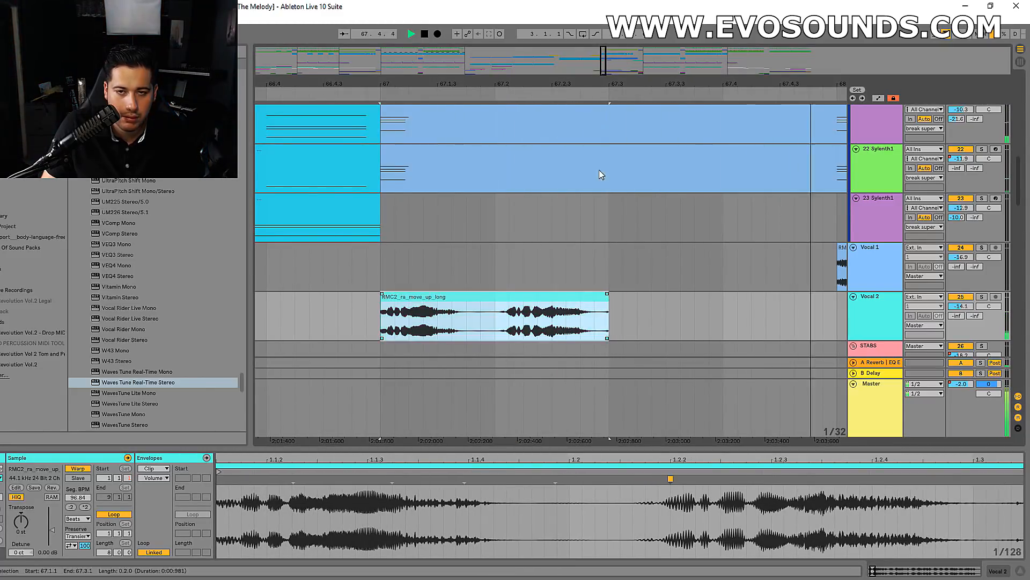
{"action": "left_click", "coordinate": [302, 263]}
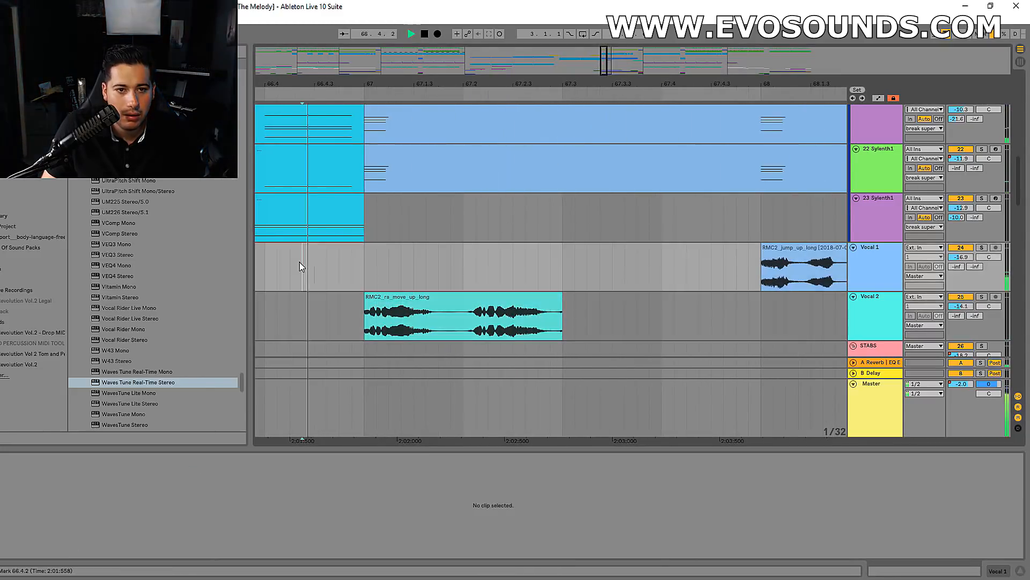
Try the Vocal 2 clip's second syllable warped to 1.2.1, checking it by playback.
{"action": "left_click", "coordinate": [515, 294]}
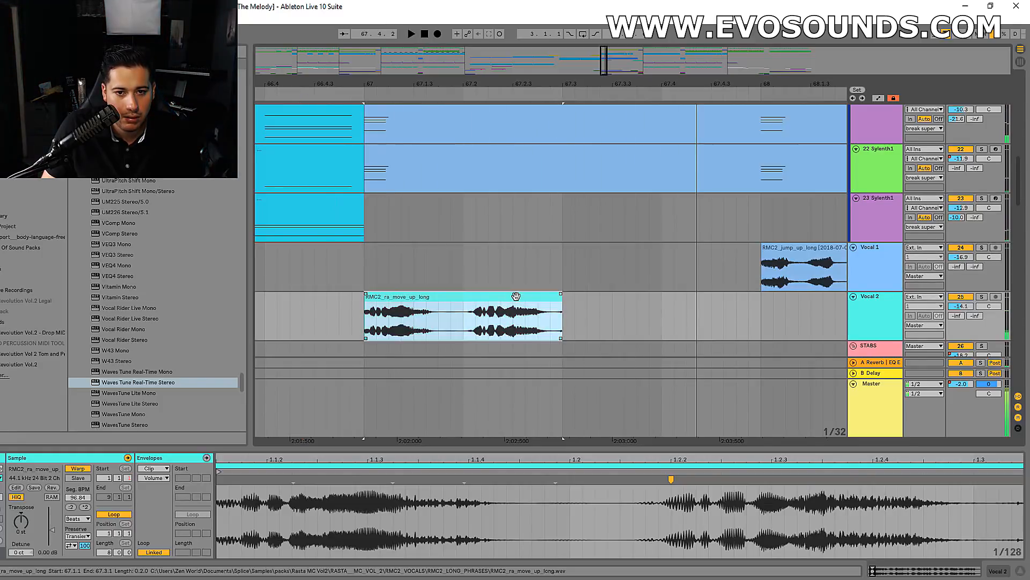
{"action": "left_click_drag", "start_coordinate": [671, 478], "coordinate": [570, 477]}
{"action": "key", "text": "space"}
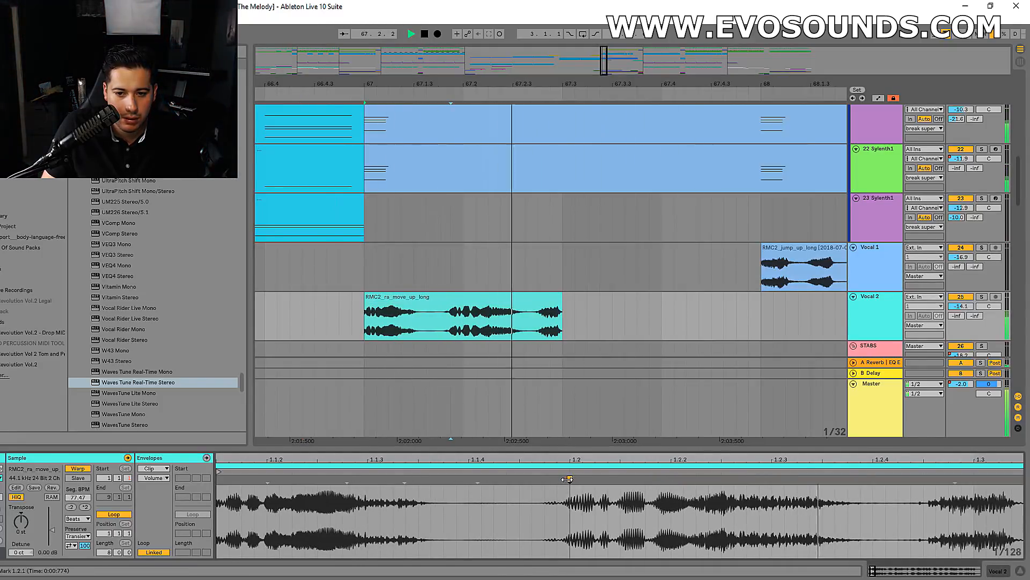
{"action": "key", "text": "space"}
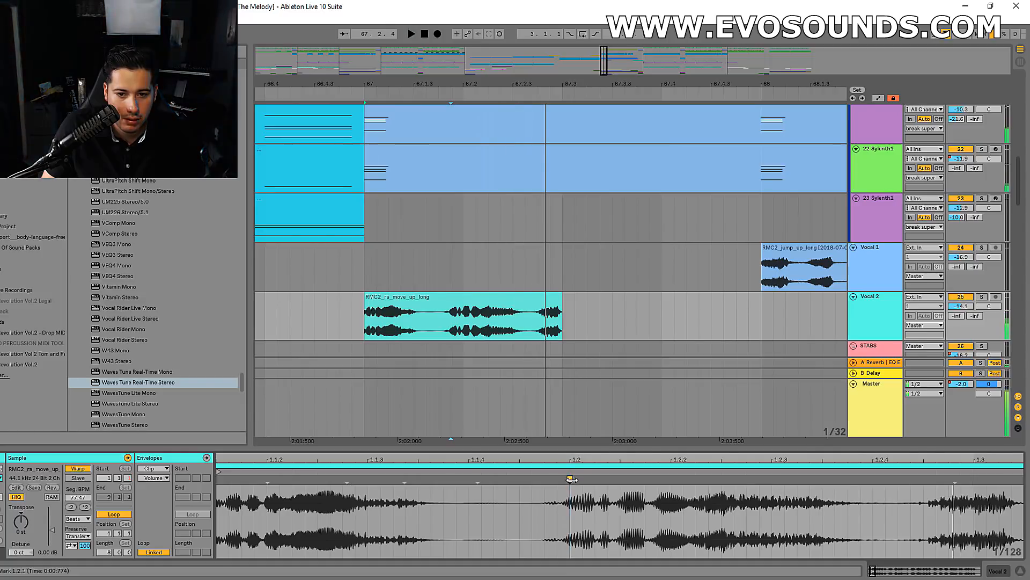
{"action": "key", "text": "space"}
Warp the Vocal 2 clip's second syllable about halfway between 1.2 and 1.2.2 and trim the clip's end to 67.2.4.
{"action": "left_click_drag", "start_coordinate": [572, 479], "coordinate": [624, 487]}
{"action": "key", "text": "space"}
{"action": "key", "text": "space"}
{"action": "left_click_drag", "start_coordinate": [562, 297], "coordinate": [550, 298]}
{"action": "left_click", "coordinate": [339, 264]}
{"action": "key", "text": "space"}
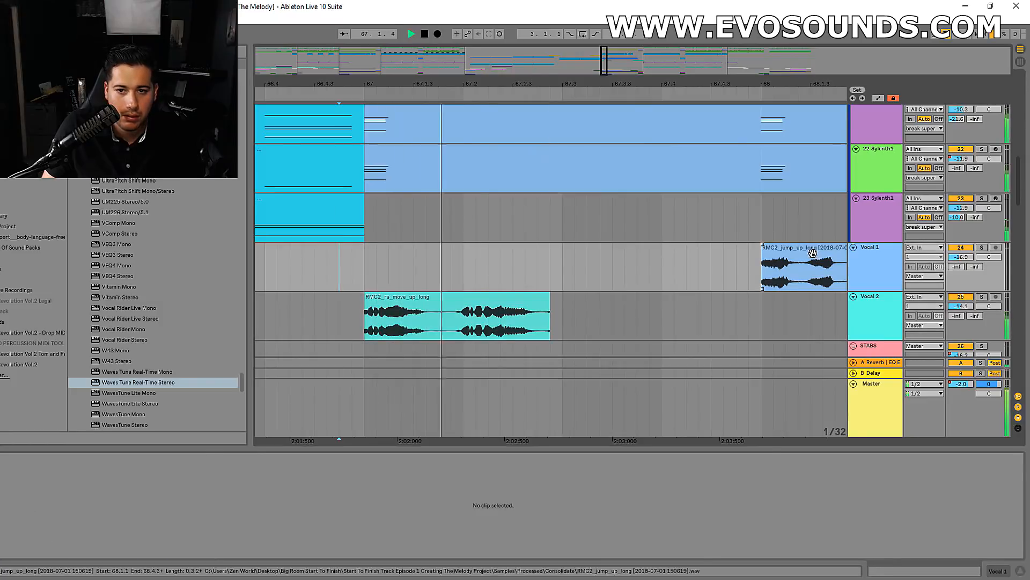
Try the Vocal 1 clip at 67.3.1 by playback and move it back to 68.1.1.
{"action": "left_click", "coordinate": [812, 248]}
{"action": "key", "text": "space"}
{"action": "left_click_drag", "start_coordinate": [776, 249], "coordinate": [572, 265]}
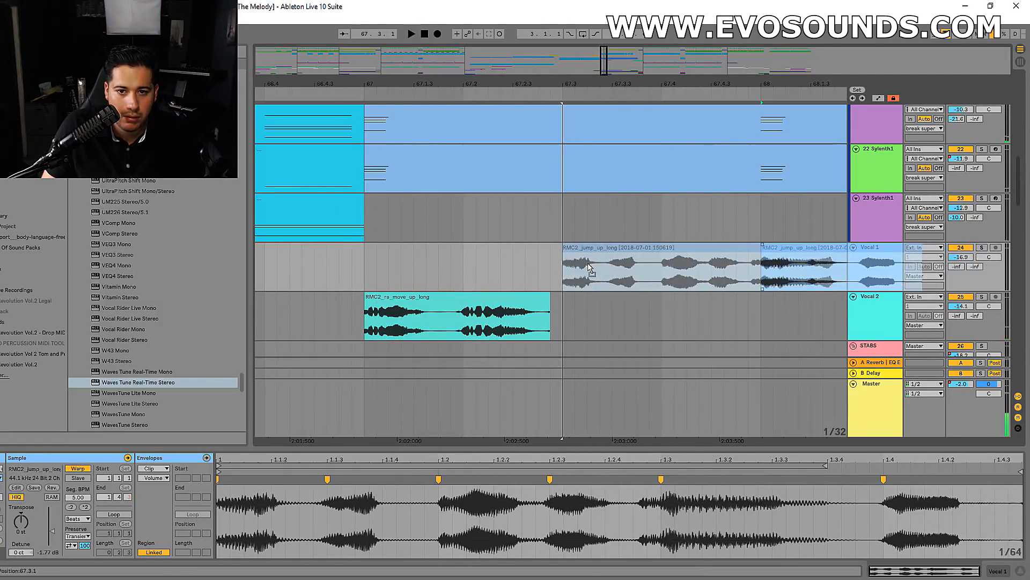
{"action": "left_click", "coordinate": [302, 265]}
{"action": "key", "text": "space"}
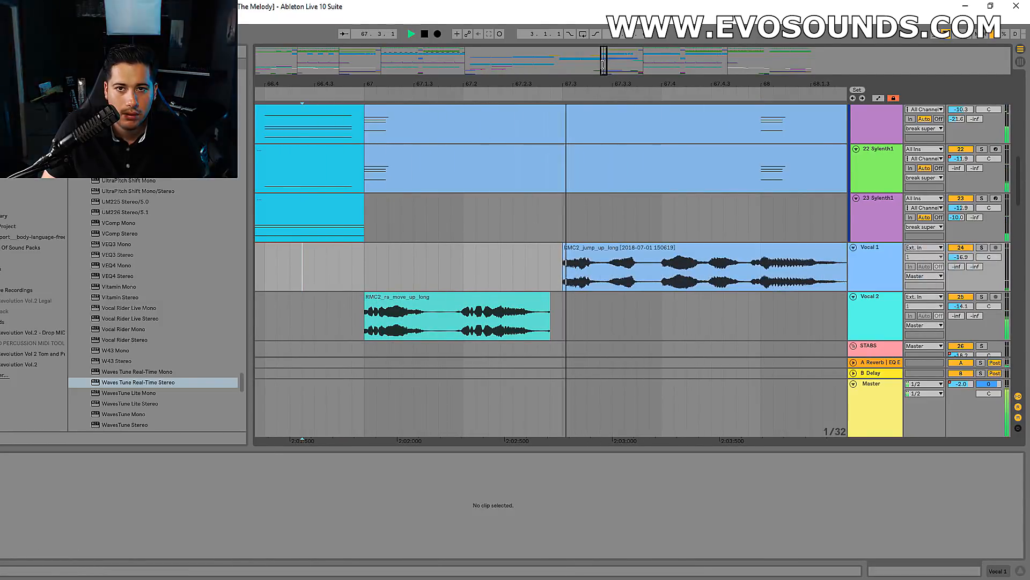
{"action": "left_click_drag", "start_coordinate": [604, 63], "coordinate": [602, 219]}
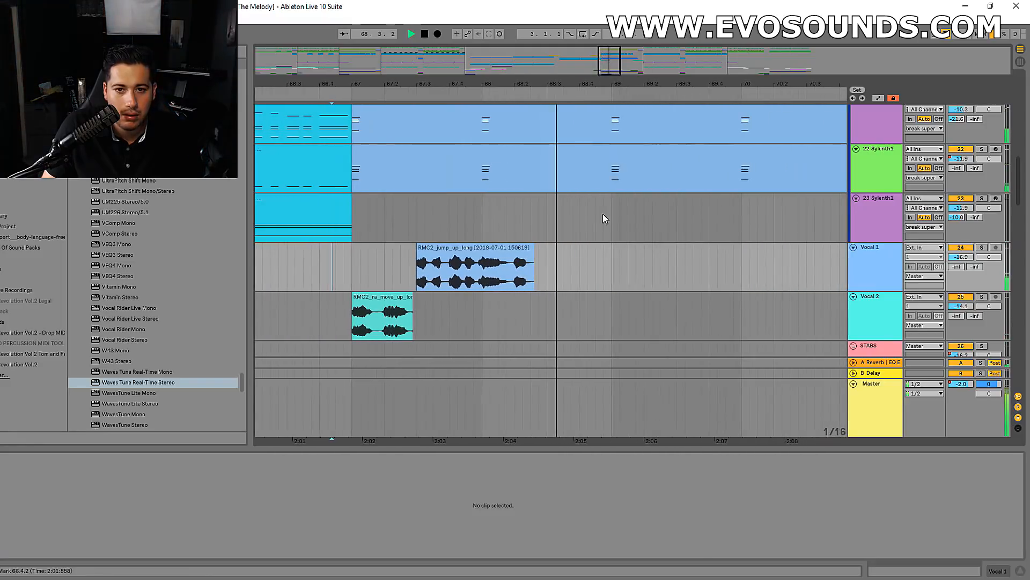
{"action": "left_click", "coordinate": [484, 268]}
{"action": "left_click_drag", "start_coordinate": [615, 326], "coordinate": [355, 262]}
{"action": "left_click_drag", "start_coordinate": [447, 267], "coordinate": [512, 267]}
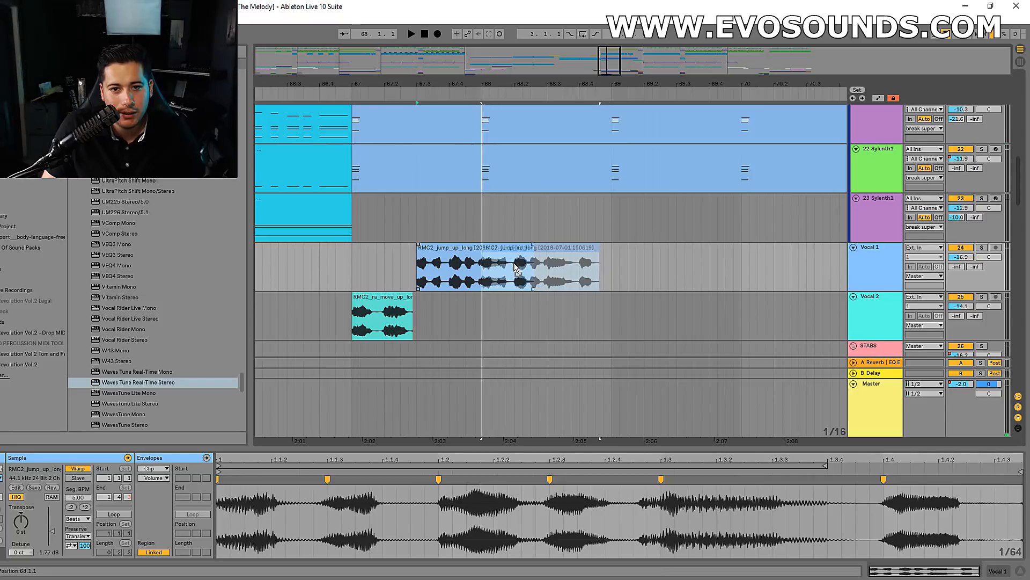
{"action": "left_click", "coordinate": [363, 345]}
{"action": "key", "text": "space"}
Add a short fade-out to the end of the Vocal 2 clip and play both vocals from 67.1.1.
{"action": "left_click", "coordinate": [379, 296]}
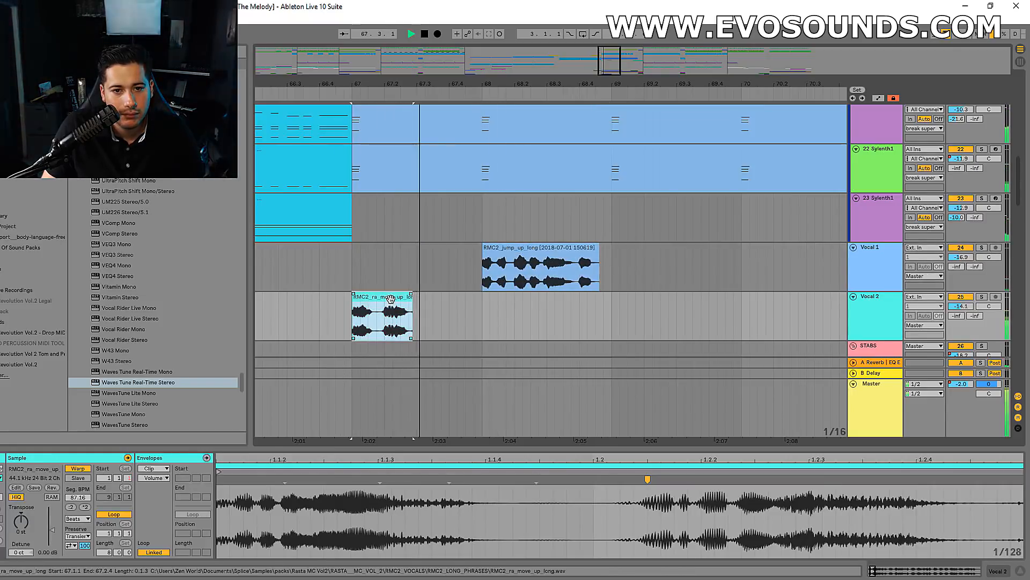
{"action": "key", "text": "space"}
{"action": "left_click_drag", "start_coordinate": [413, 296], "coordinate": [408, 295]}
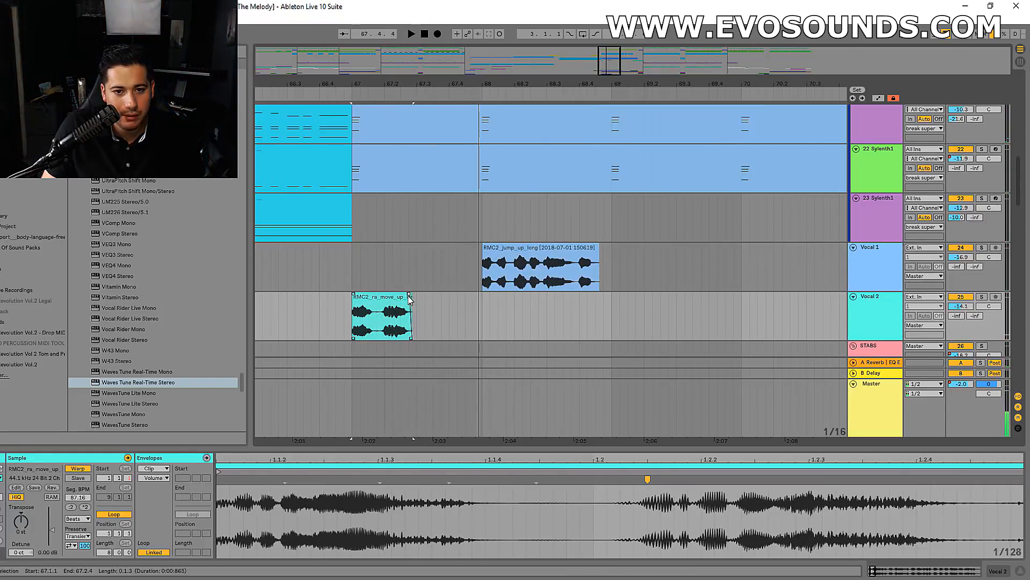
{"action": "left_click", "coordinate": [384, 297]}
{"action": "key", "text": "space"}
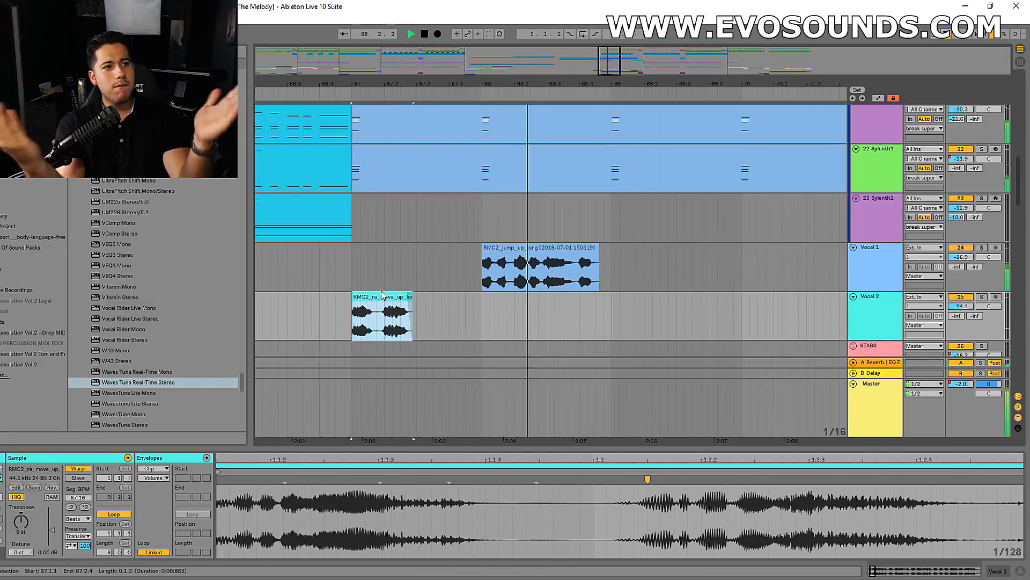
Set the Vocal 1 clip's warp mode to Complex Pro with formants at 49.22 and play it.
{"action": "left_click", "coordinate": [555, 265]}
{"action": "key", "text": "space"}
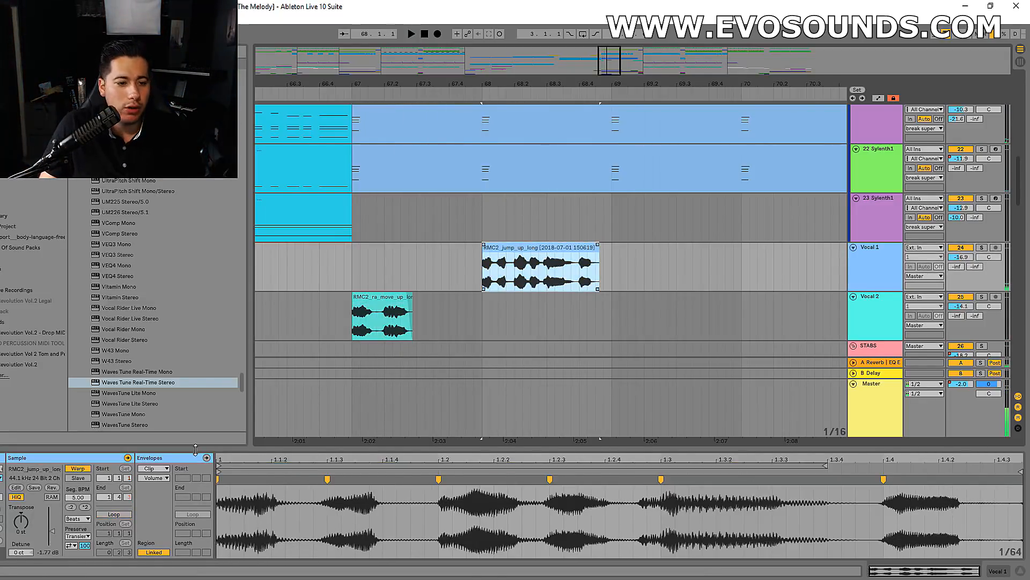
{"action": "left_click", "coordinate": [86, 519]}
{"action": "key", "text": "space"}
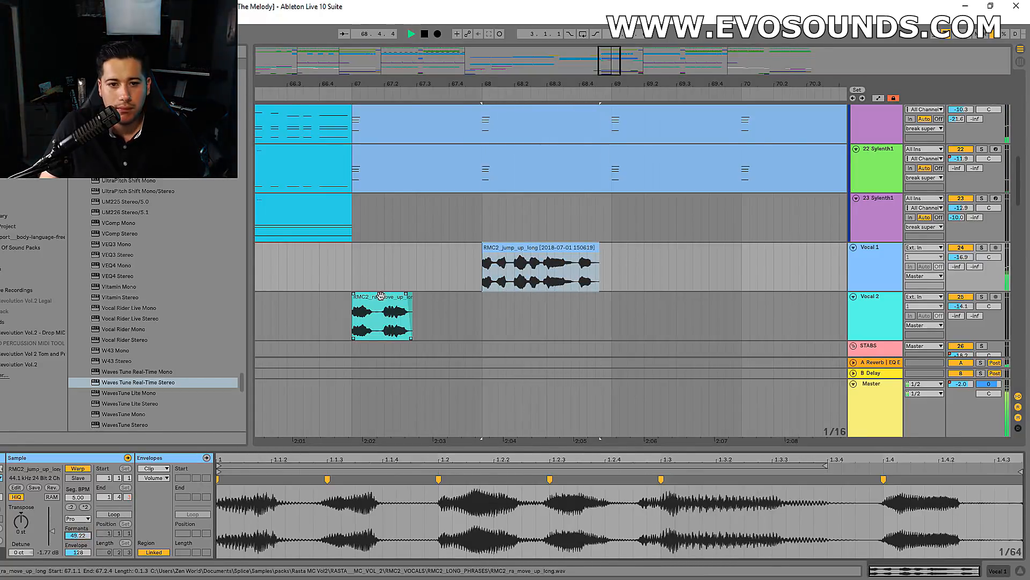
Set the Vocal 2 clip's warp mode to Complex Pro with formants at 36.72, checking it by playback.
{"action": "left_click", "coordinate": [381, 295]}
{"action": "key", "text": "space"}
{"action": "key", "text": "space"}
{"action": "left_click", "coordinate": [75, 519]}
{"action": "left_click", "coordinate": [78, 571]}
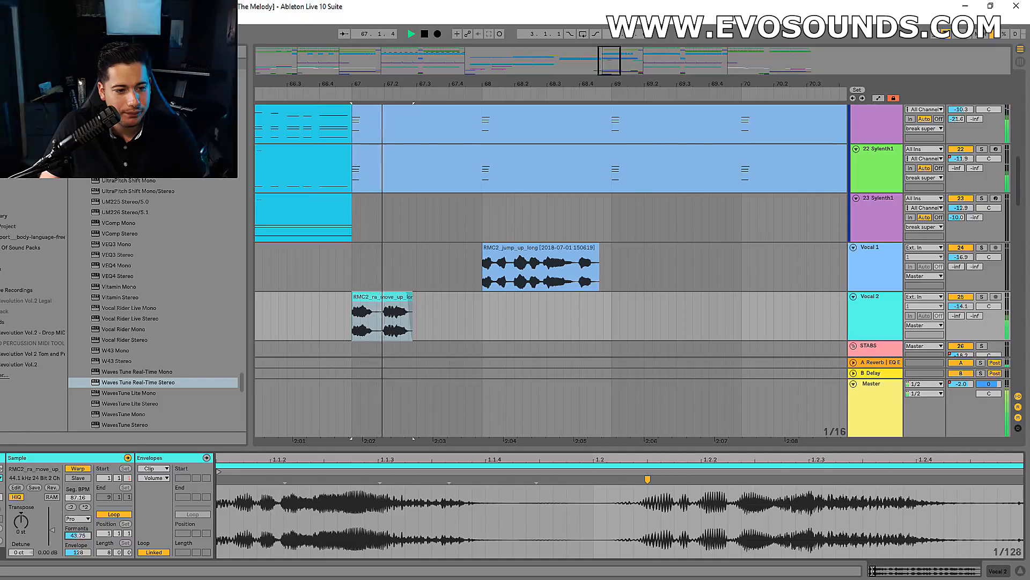
{"action": "key", "text": "space"}
{"action": "key", "text": "space"}
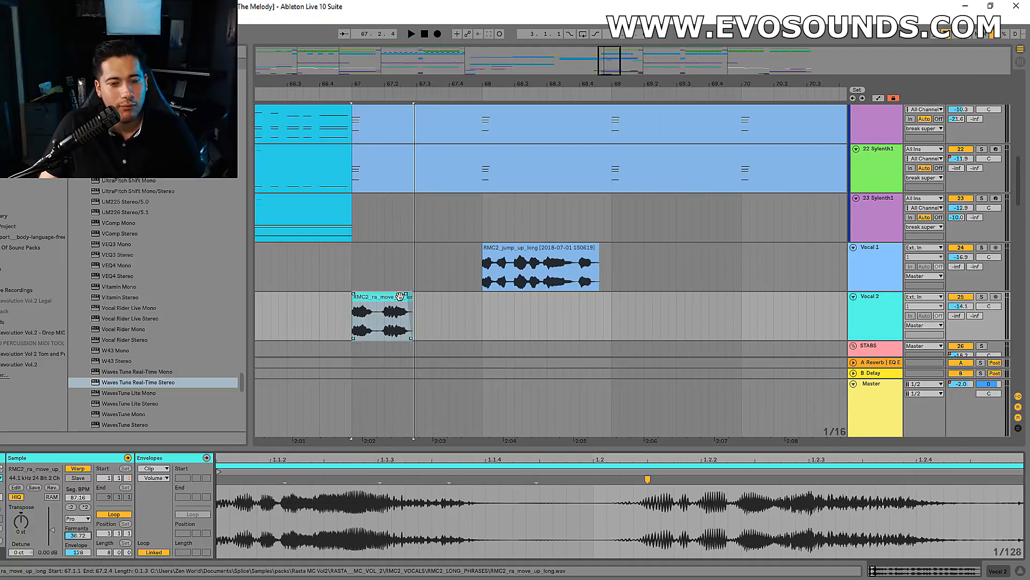
Split the Vocal 2 clip between its syllables, place the second syllable at 67.3.1 and play the result.
{"action": "key", "text": "space"}
{"action": "key", "text": "space"}
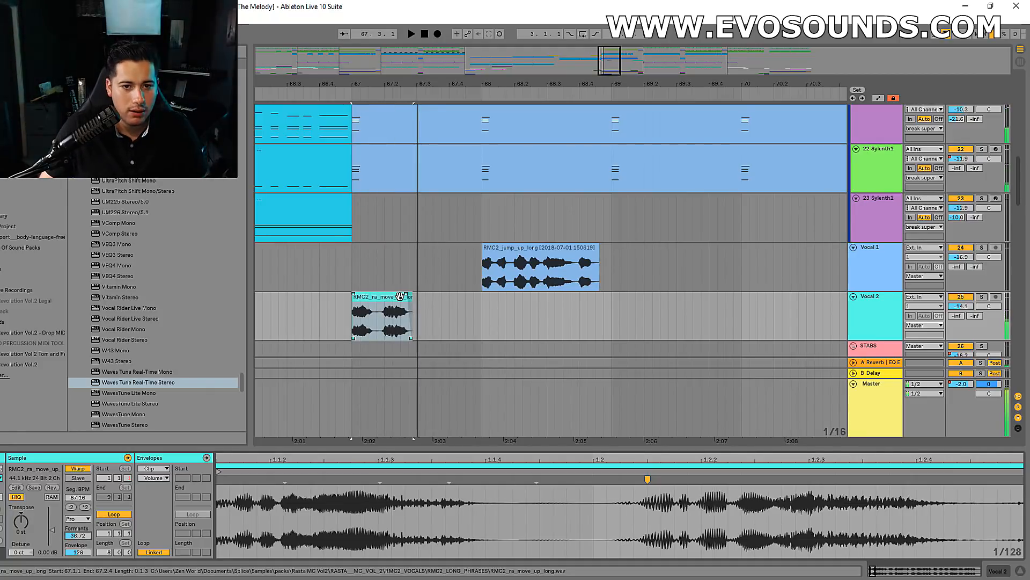
{"action": "mouse_move", "coordinate": [385, 318]}
{"action": "left_mouse_down"}
{"action": "mouse_move", "coordinate": [431, 308]}
{"action": "mouse_move", "coordinate": [376, 304]}
{"action": "left_mouse_up"}
{"action": "left_click", "coordinate": [344, 314]}
{"action": "key", "text": "space"}
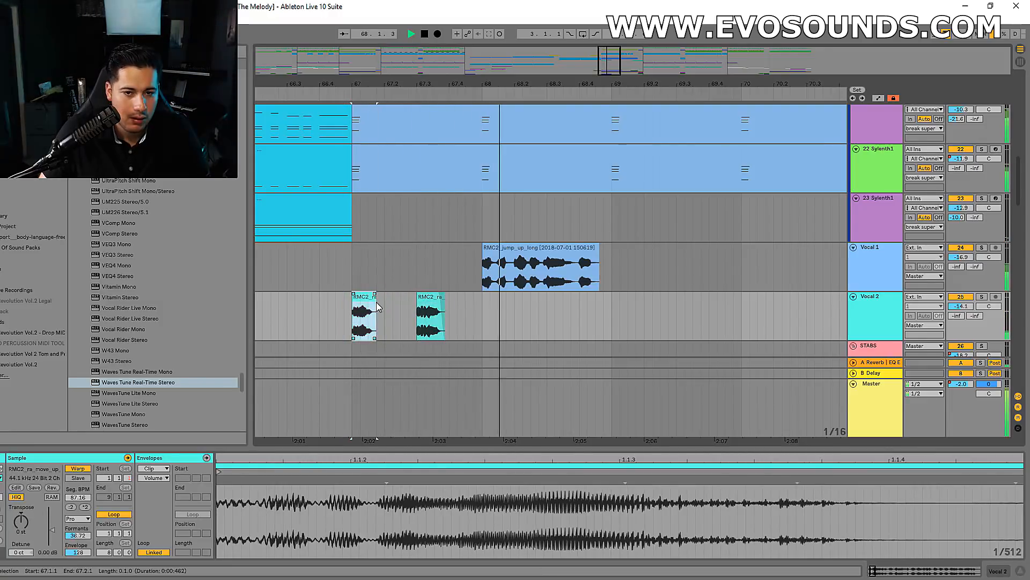
Play the phrase and move both Vocal 2 syllable clips up to the Vocal 1 track at 67.1.1 and 67.3.1.
{"action": "left_click", "coordinate": [311, 268]}
{"action": "key", "text": "space"}
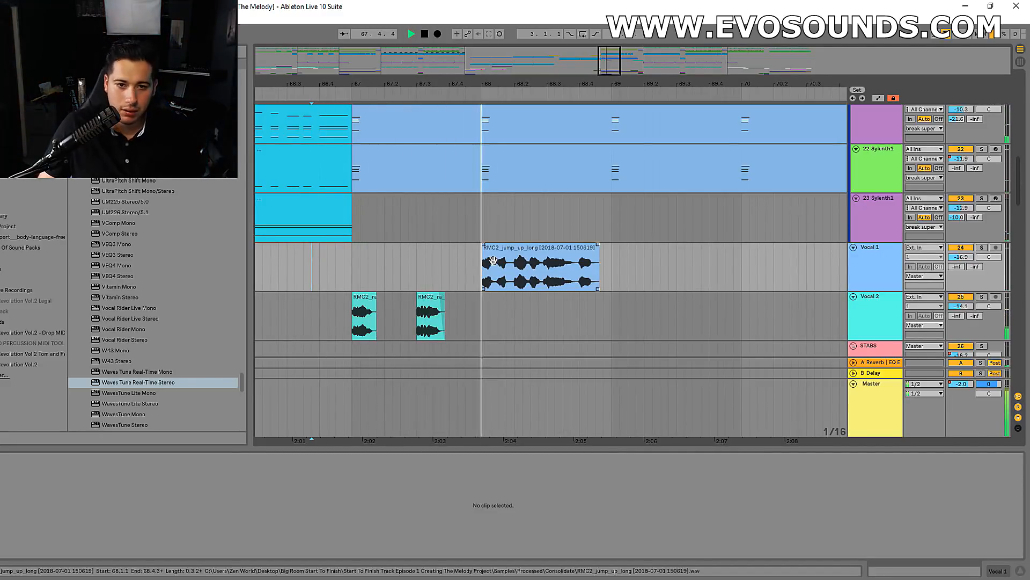
{"action": "left_click_drag", "start_coordinate": [429, 312], "coordinate": [429, 262]}
{"action": "left_click_drag", "start_coordinate": [358, 300], "coordinate": [359, 253]}
Duplicate the two-bar vocal phrase between bars 67 and 69 twice so it repeats at bars 69 and 71.
{"action": "left_click_drag", "start_coordinate": [617, 265], "coordinate": [353, 253]}
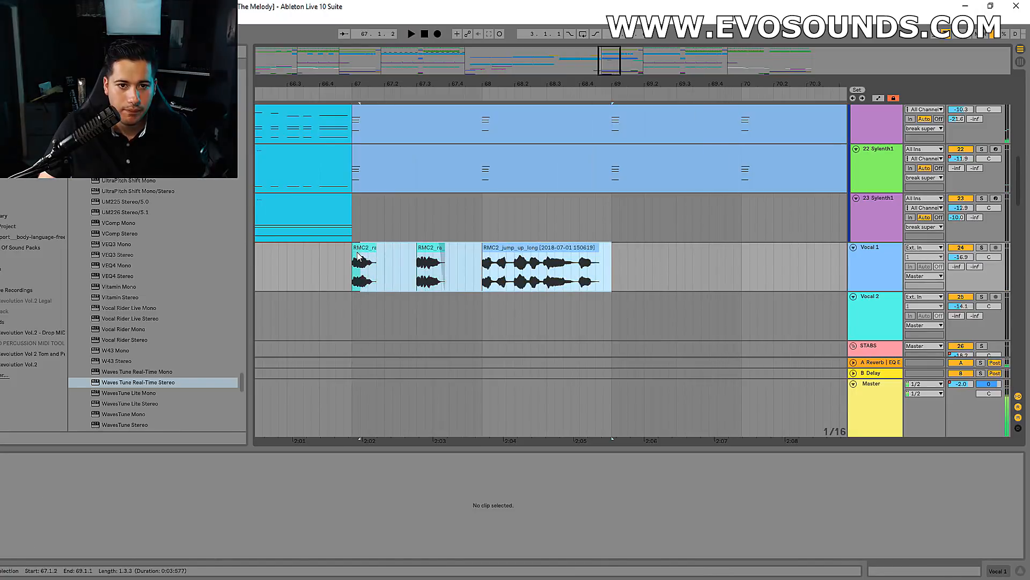
{"action": "key", "text": "ctrl+d"}
{"action": "left_click_drag", "start_coordinate": [398, 84], "coordinate": [387, 40]}
{"action": "key", "text": "ctrl+d"}
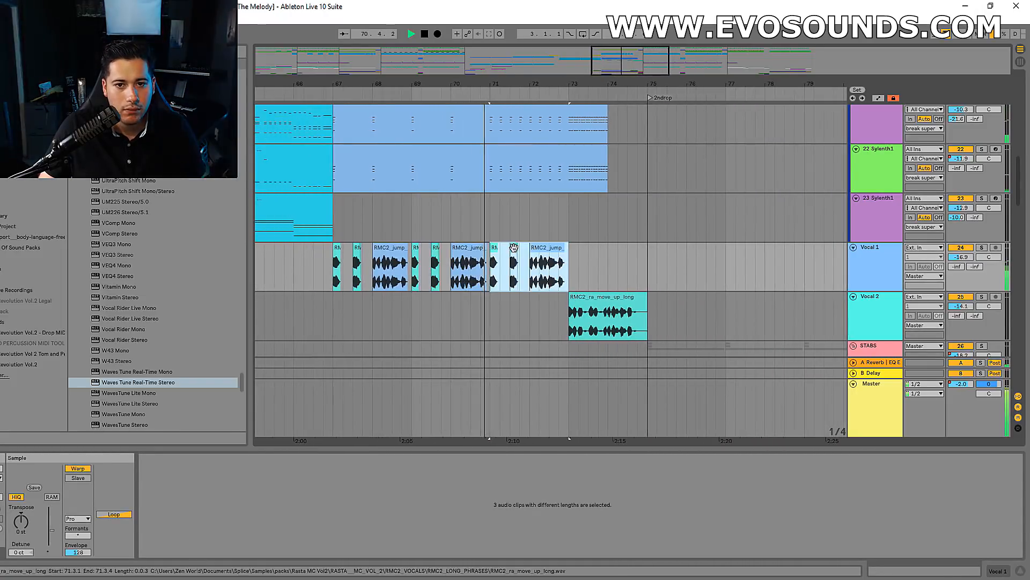
Replace the Vocal 1 phrase at bar 71 with only the last syllable of the jump-up clip, placed at 71.1.1.
{"action": "left_click_drag", "start_coordinate": [605, 75], "coordinate": [462, 303]}
{"action": "left_click", "coordinate": [506, 277]}
{"action": "left_click_drag", "start_coordinate": [504, 273], "coordinate": [530, 267]}
{"action": "key", "text": "ctrl+d"}
{"action": "key", "text": "space"}
{"action": "left_click", "coordinate": [502, 248]}
{"action": "key", "text": "space"}
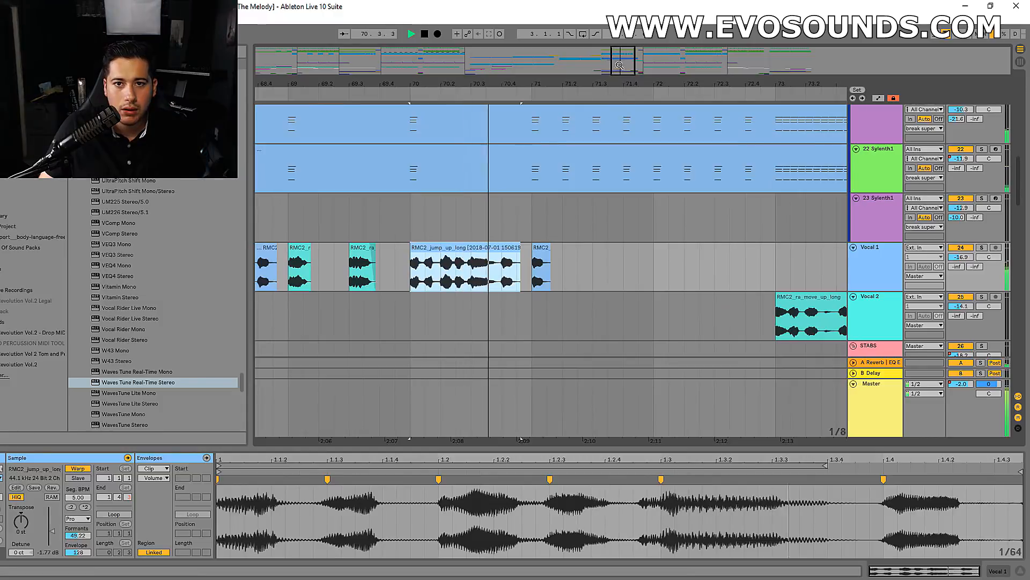
Trim the syllable clip at 71.1.1 to an eighth note, duplicate it three times and play from bar 71.
{"action": "mouse_move", "coordinate": [534, 269]}
{"action": "left_mouse_down"}
{"action": "mouse_move", "coordinate": [559, 270]}
{"action": "mouse_move", "coordinate": [542, 270]}
{"action": "left_mouse_up"}
{"action": "key", "text": "space"}
{"action": "key", "text": "ctrl+d"}
{"action": "key", "text": "ctrl+d"}
{"action": "key", "text": "ctrl+d"}
{"action": "left_click", "coordinate": [536, 273]}
{"action": "key", "text": "space"}
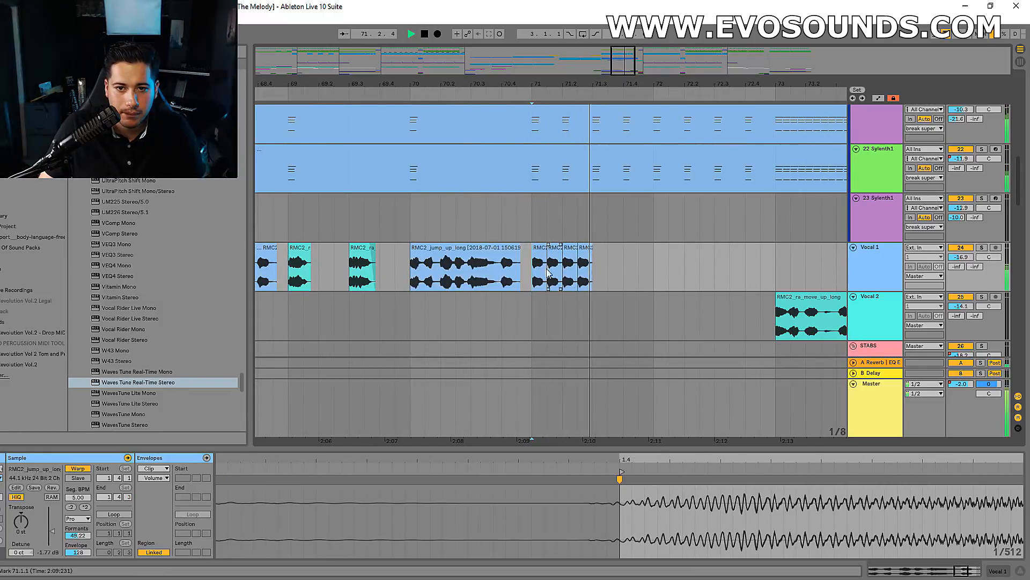
Delete the second and fourth syllable repeats at 71.1.3 and 71.2.3.
{"action": "left_click", "coordinate": [417, 268]}
{"action": "left_click", "coordinate": [555, 268]}
{"action": "key", "text": "Delete"}
{"action": "left_click", "coordinate": [583, 250]}
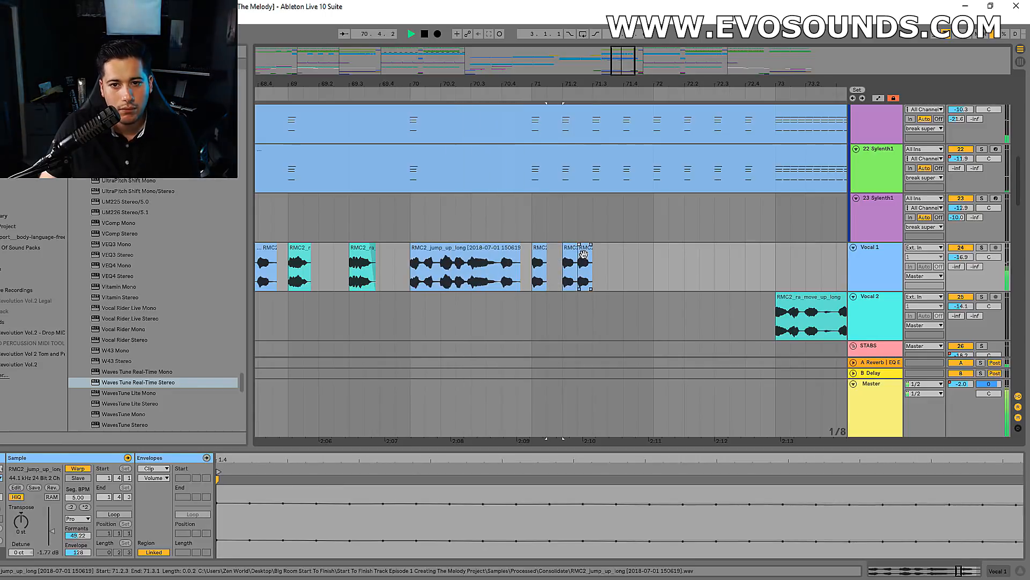
{"action": "key", "text": "Delete"}
Duplicate the remaining syllable pair from 71.1.1 three times to fill every beat up to bar 73.
{"action": "left_click_drag", "start_coordinate": [591, 262], "coordinate": [546, 260]}
{"action": "key", "text": "ctrl+d"}
{"action": "key", "text": "ctrl+d"}
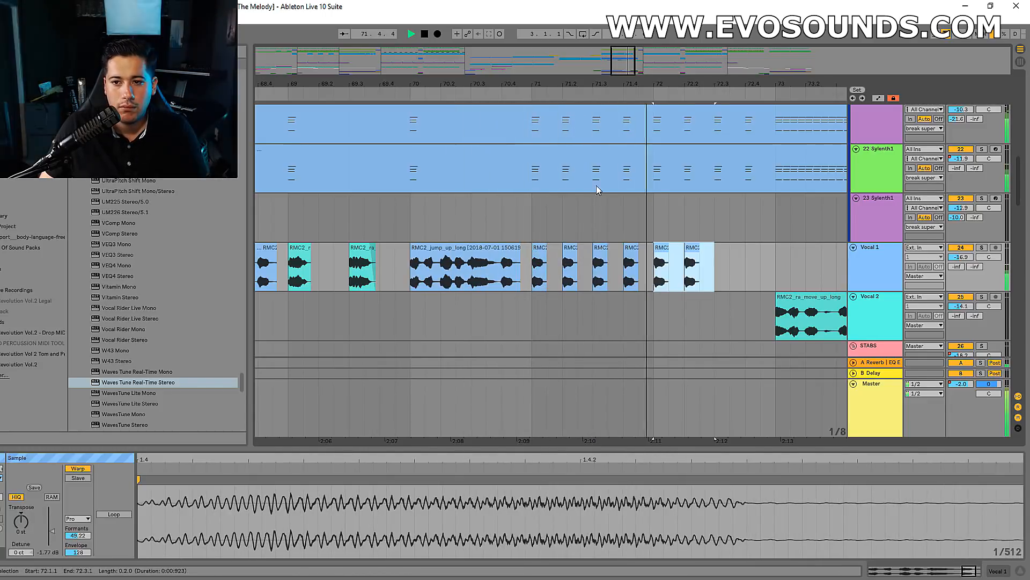
{"action": "key", "text": "ctrl+d"}
Delete the long move-up vocal clip at bar 73 on the Vocal 2 track.
{"action": "scroll", "coordinate": [600, 293], "scroll_direction": "down", "scroll_amount": 3}
{"action": "left_click", "coordinate": [594, 297]}
{"action": "key", "text": "Delete"}
Repeat the syllable clip every eighth note from 73.1.1 to 74.1.1 and play the buildup from 66.3.1.
{"action": "left_click_drag", "start_coordinate": [568, 270], "coordinate": [551, 262]}
{"action": "key", "text": "ctrl+d"}
{"action": "key", "text": "ctrl+d"}
{"action": "key", "text": "ctrl+d"}
{"action": "key", "text": "ctrl+d"}
{"action": "key", "text": "ctrl+d"}
{"action": "key", "text": "ctrl+d"}
{"action": "key", "text": "ctrl+d"}
{"action": "key", "text": "ctrl+d"}
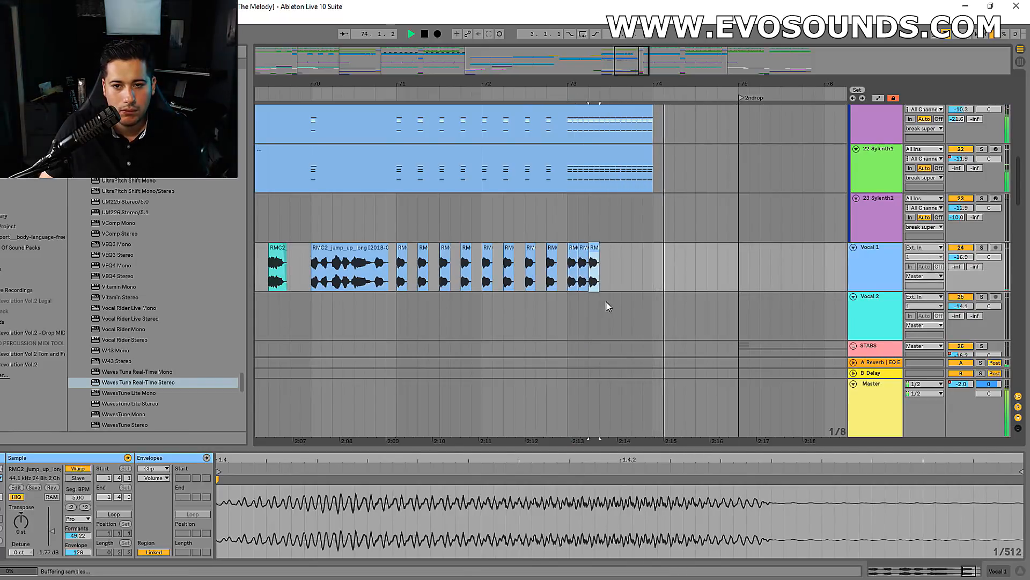
{"action": "left_click_drag", "start_coordinate": [646, 71], "coordinate": [543, 235]}
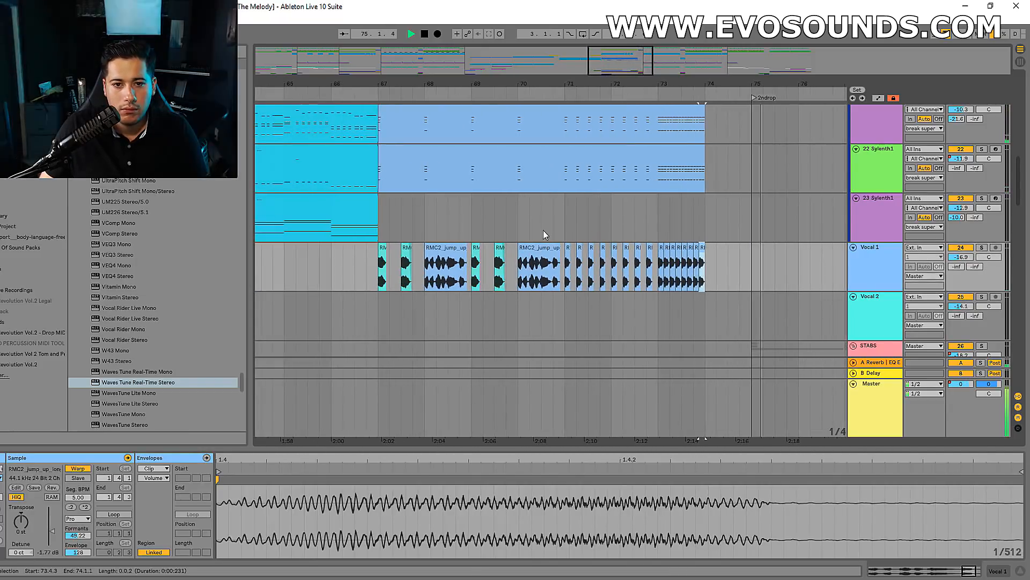
{"action": "left_click", "coordinate": [355, 276]}
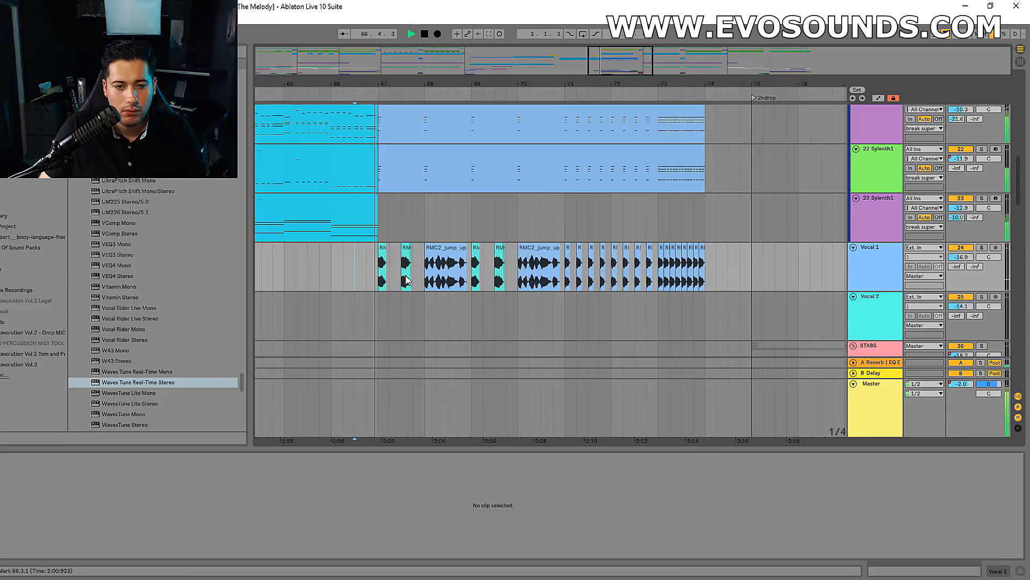
Paste a copy of the full jump-up phrase from bar 68 at 74.1.1 and play the buildup from 70.1.1.
{"action": "left_click", "coordinate": [446, 263]}
{"action": "key", "text": "ctrl+c"}
{"action": "left_click", "coordinate": [706, 265]}
{"action": "key", "text": "ctrl+v"}
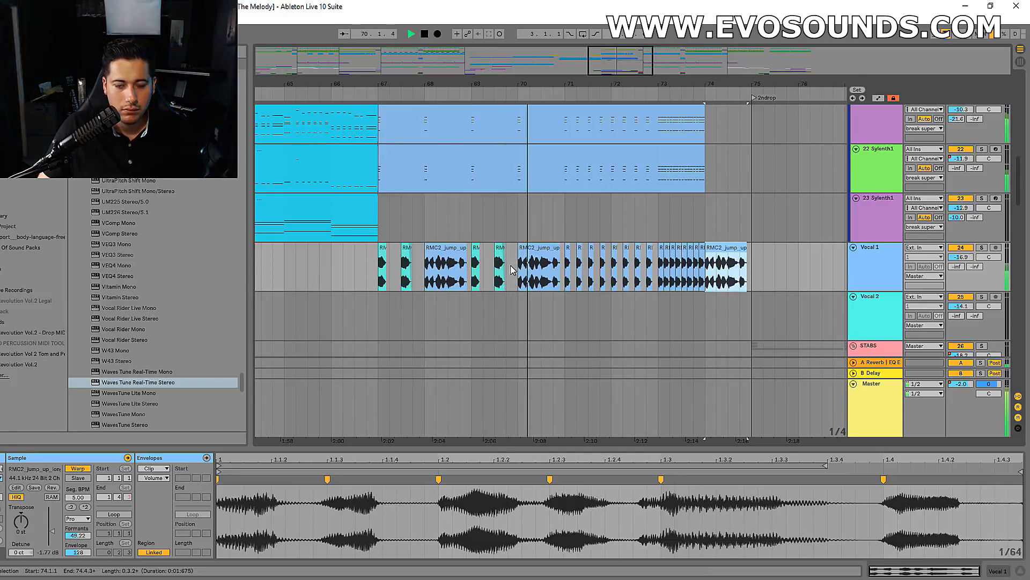
{"action": "left_click", "coordinate": [646, 143]}
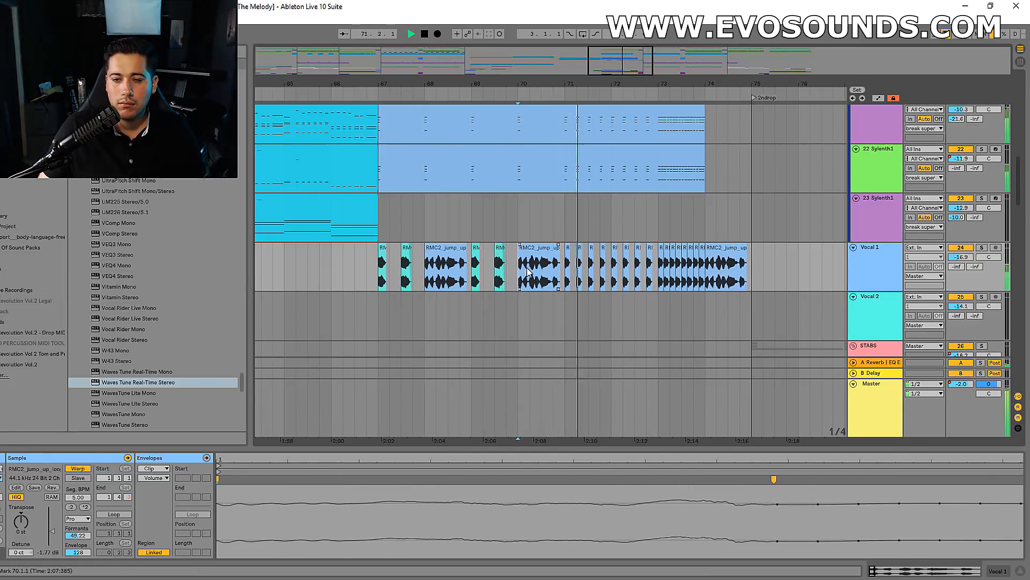
{"action": "left_click_drag", "start_coordinate": [621, 65], "coordinate": [630, 70]}
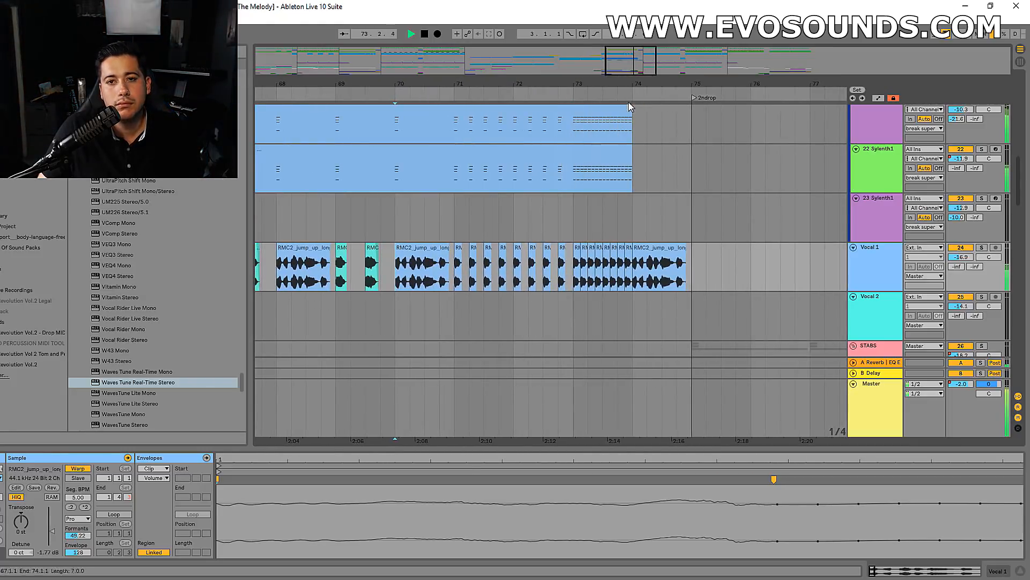
Play the buildup's vocal pattern from 67.1.1 to check the timing of the short move-up clips.
{"action": "left_click_drag", "start_coordinate": [635, 66], "coordinate": [635, 51]}
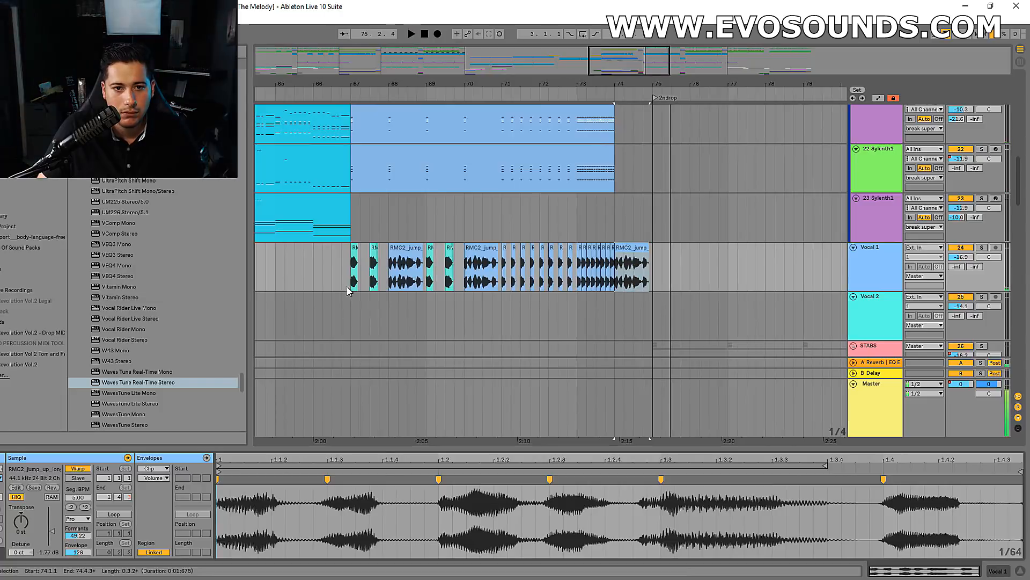
{"action": "left_click", "coordinate": [355, 281]}
{"action": "key", "text": "space"}
{"action": "key", "text": "space"}
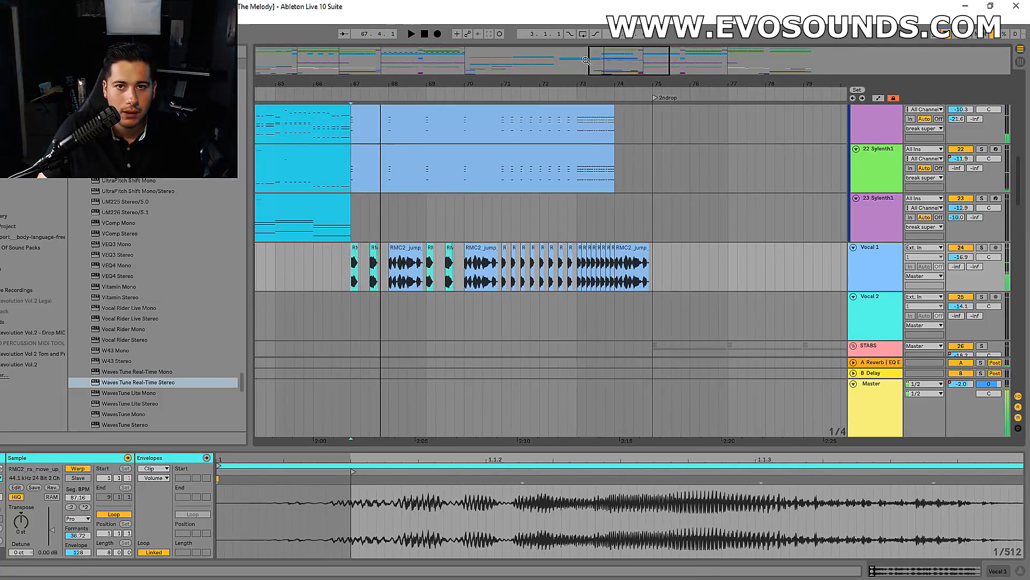
Move the second short move-up clip in bar 67 to 67.2.3 and play the vocals from 67.1.1.
{"action": "key", "text": "plus"}
{"action": "key", "text": "plus"}
{"action": "key", "text": "plus"}
{"action": "left_click", "coordinate": [468, 273]}
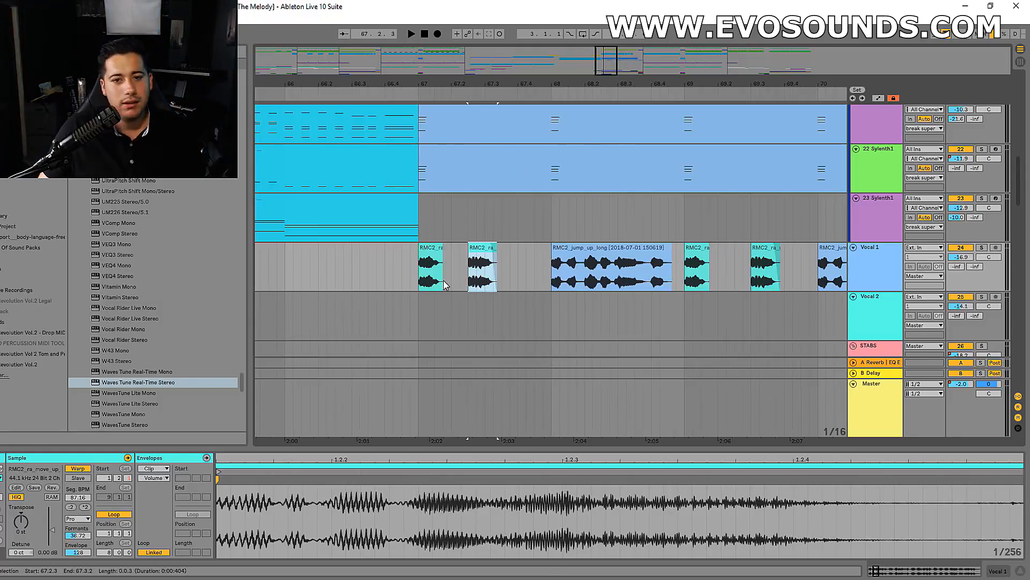
{"action": "left_click", "coordinate": [422, 288]}
{"action": "key", "text": "space"}
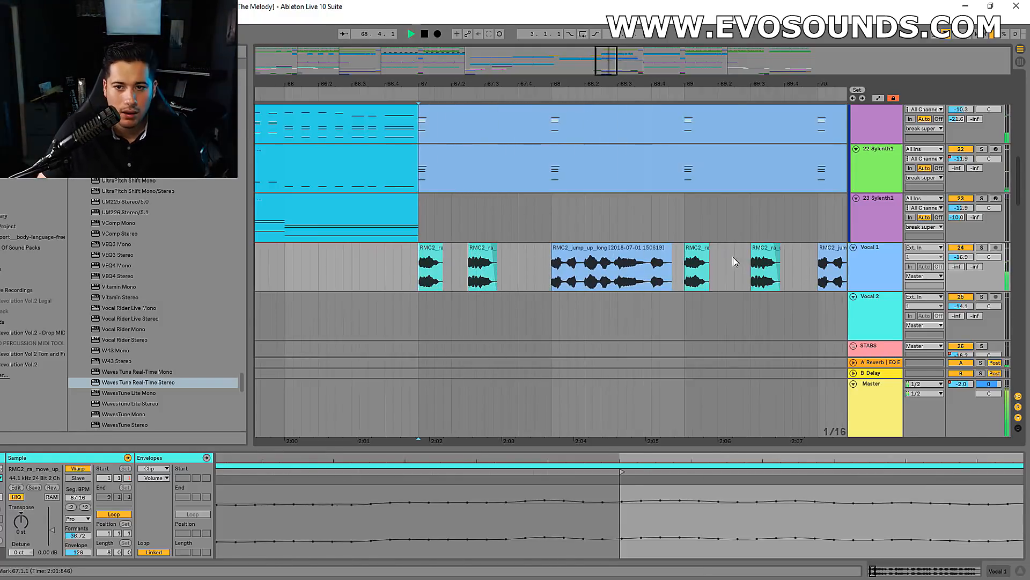
Try the second short move-up clip of bar 69 at 69.2.1 and play the pattern from 67.1.1.
{"action": "left_click_drag", "start_coordinate": [760, 249], "coordinate": [726, 253]}
{"action": "key", "text": "space"}
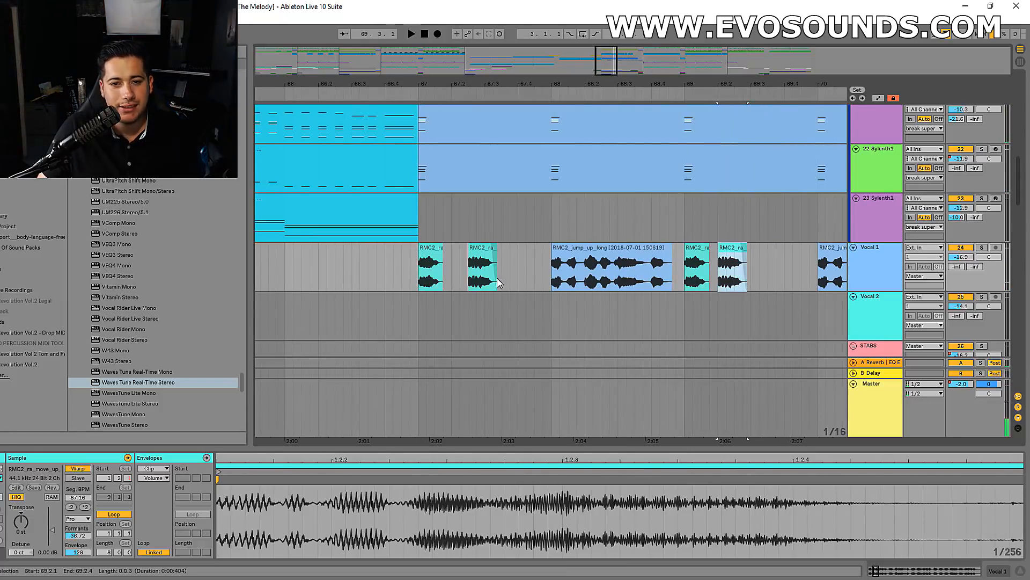
{"action": "left_click", "coordinate": [423, 265]}
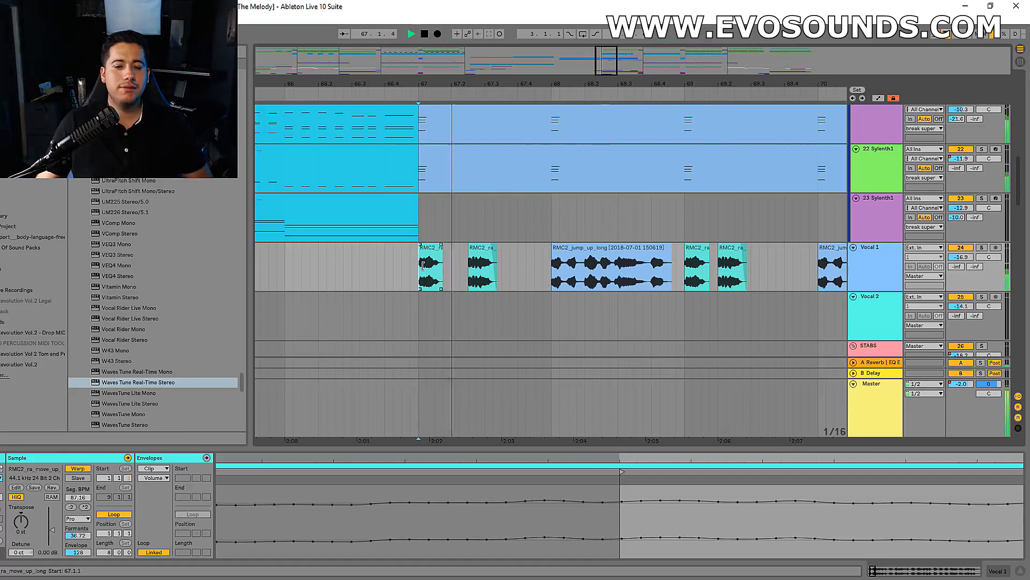
Try the second move-up clip of bar 67 at 67.2.1, return it to 67.2.3 and play from 67.1.1.
{"action": "left_click", "coordinate": [466, 252]}
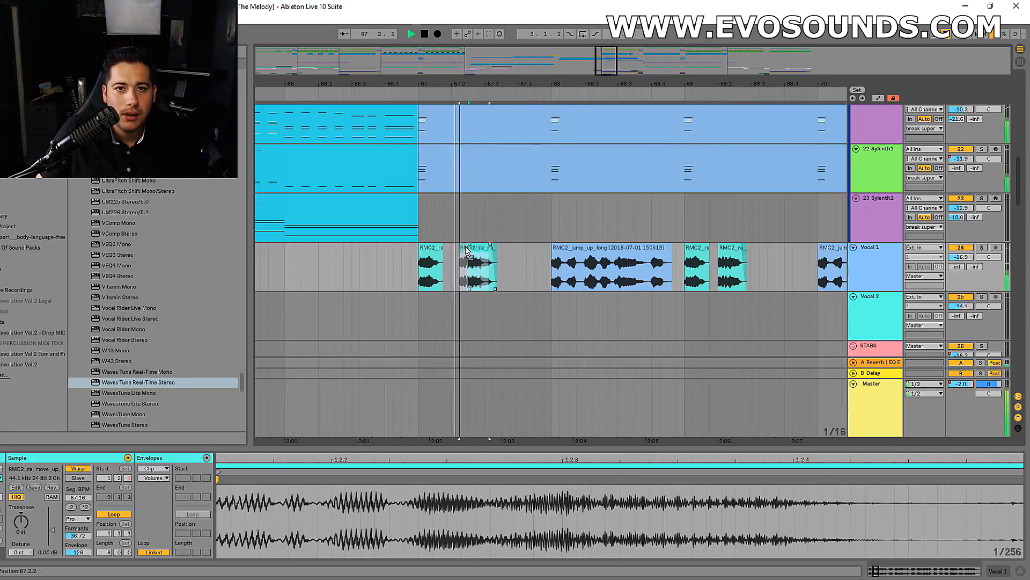
{"action": "left_click_drag", "start_coordinate": [466, 251], "coordinate": [458, 252]}
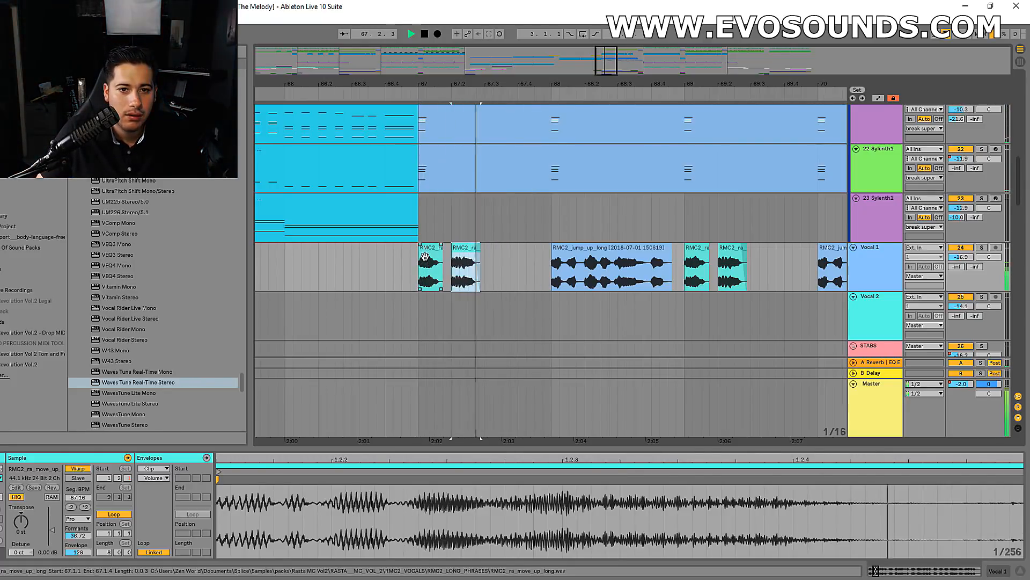
{"action": "left_click", "coordinate": [459, 256]}
{"action": "left_click_drag", "start_coordinate": [461, 253], "coordinate": [478, 256]}
{"action": "left_click", "coordinate": [422, 277]}
{"action": "key", "text": "space"}
{"action": "key", "text": "space"}
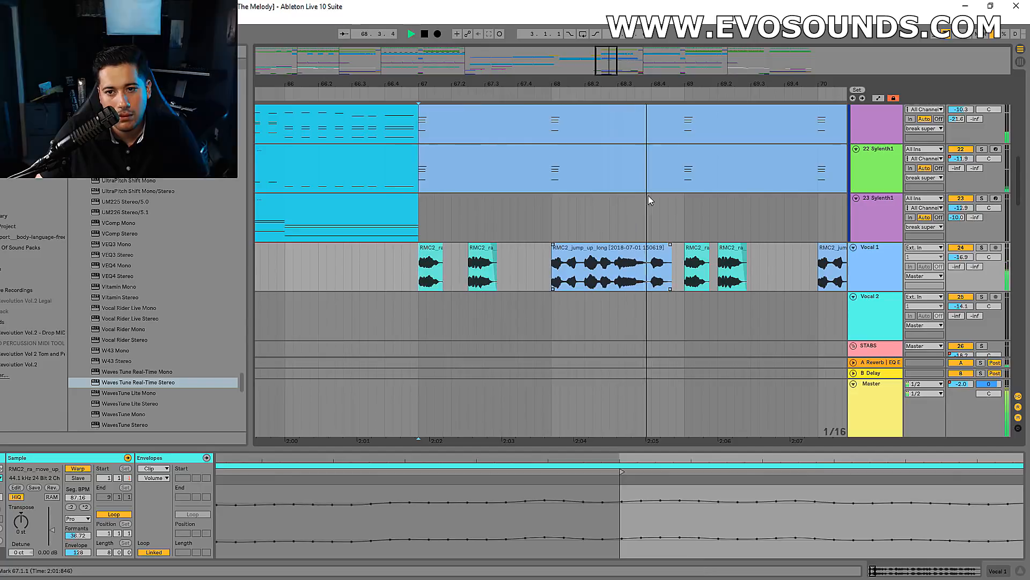
Move the second short move-up clip of bar 69 to 69.2.3 and play the pattern from bar 67.
{"action": "left_click_drag", "start_coordinate": [648, 85], "coordinate": [544, 88]}
{"action": "left_click_drag", "start_coordinate": [634, 249], "coordinate": [652, 258]}
{"action": "left_click", "coordinate": [302, 278]}
{"action": "key", "text": "space"}
{"action": "key", "text": "space"}
Duplicate the move-up clip at 67.2.3, place the copy at 67.4.1 and play from 67.1.1.
{"action": "left_click", "coordinate": [371, 249]}
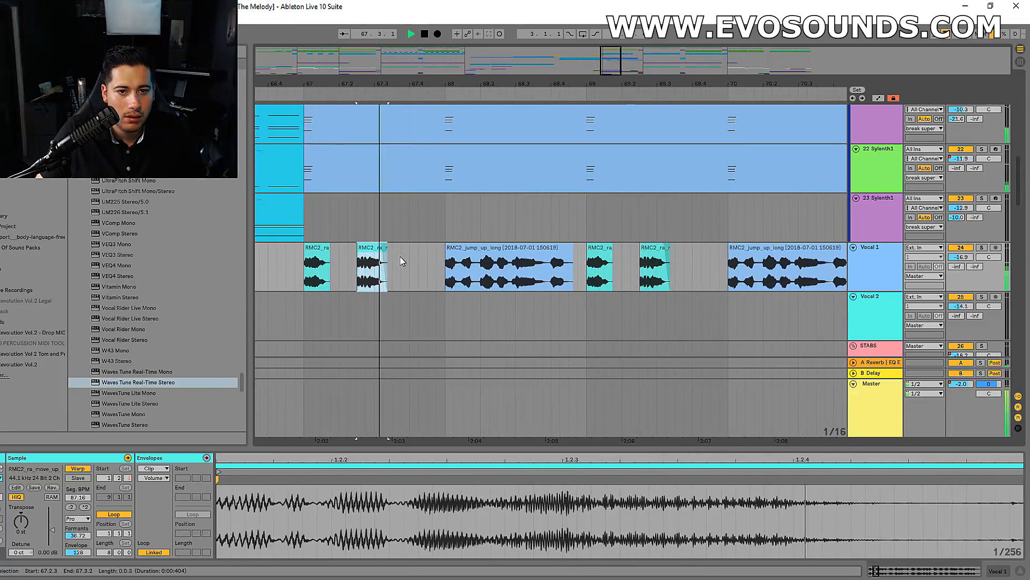
{"action": "key", "text": "ctrl+d"}
{"action": "left_click_drag", "start_coordinate": [403, 249], "coordinate": [424, 249]}
{"action": "left_click", "coordinate": [324, 272]}
{"action": "key", "text": "space"}
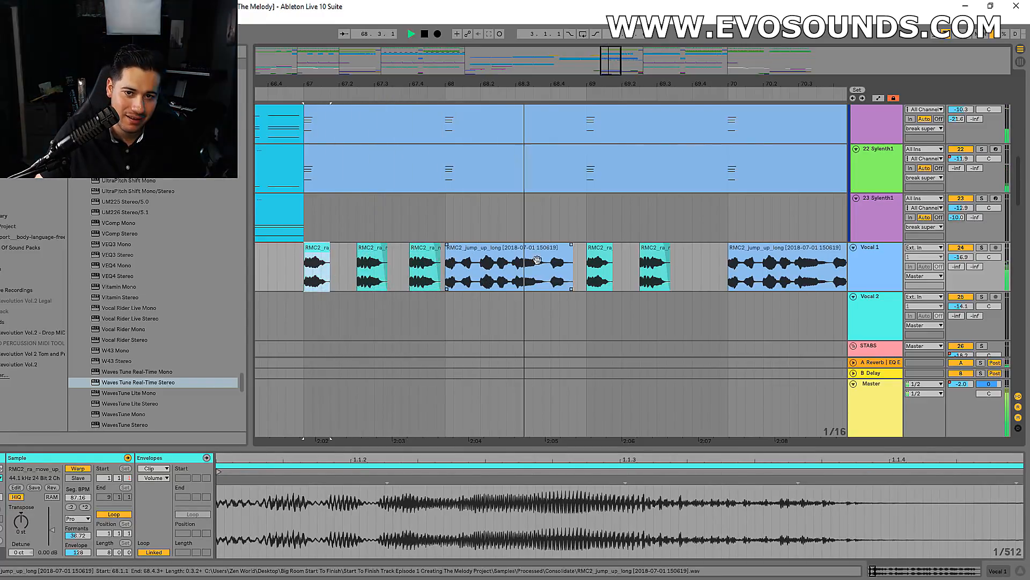
{"action": "key", "text": "minus"}
{"action": "left_click", "coordinate": [599, 248]}
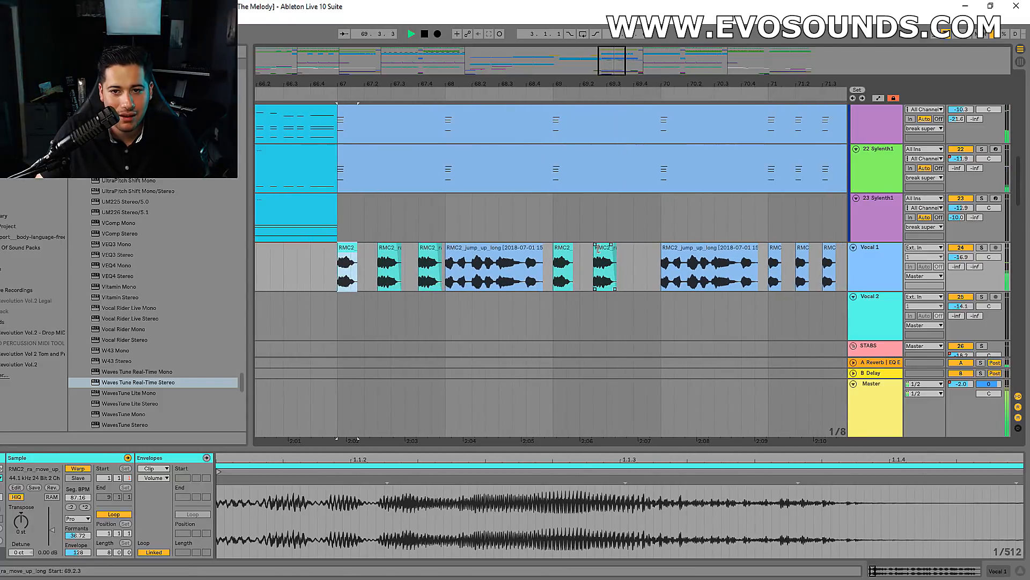
Delete the extra move-up clip at 67.4.1 and play the buildup from 66.4.1.
{"action": "key", "text": "space"}
{"action": "left_click", "coordinate": [435, 248]}
{"action": "key", "text": "Delete"}
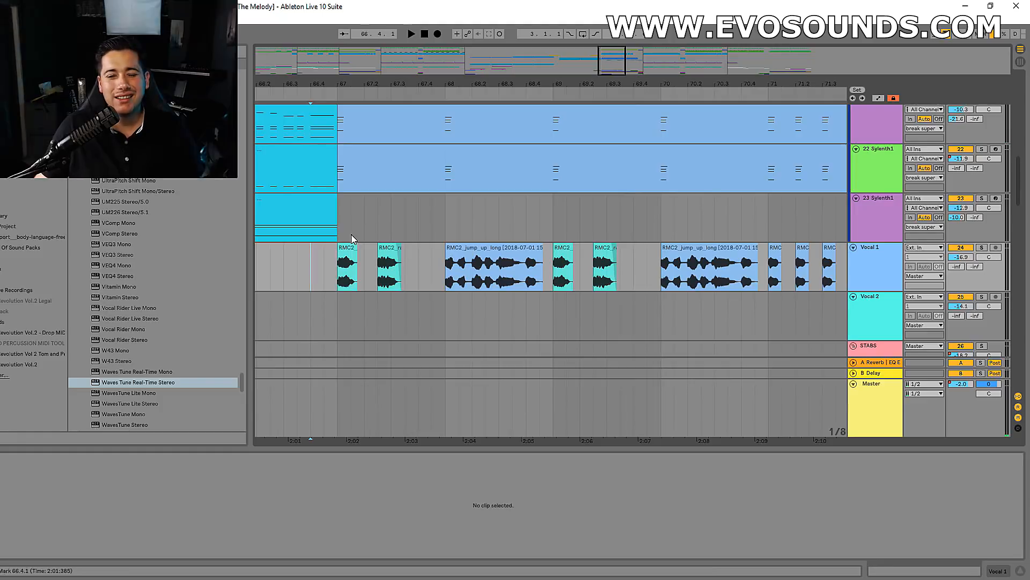
{"action": "key", "text": "plus"}
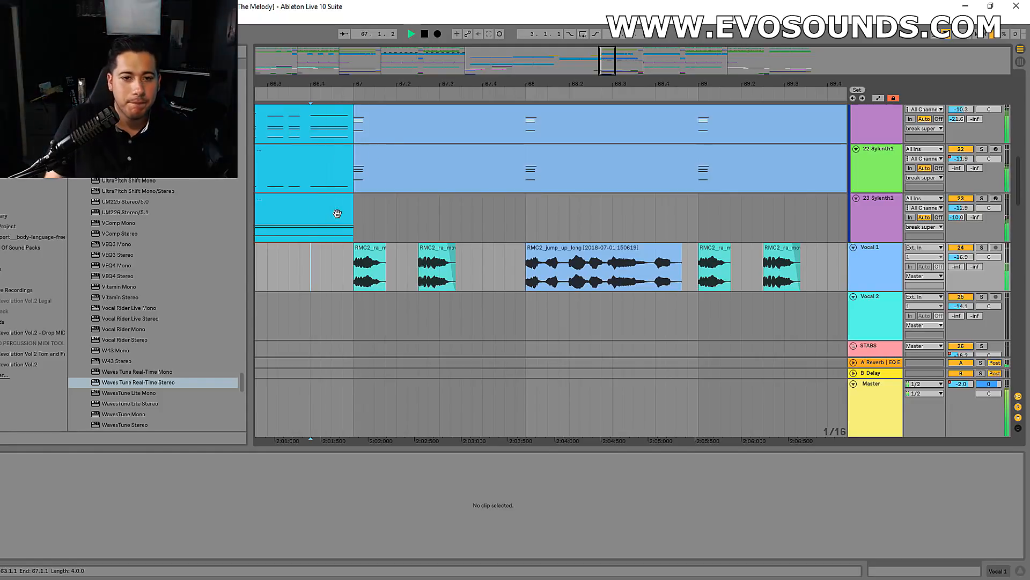
{"action": "left_click_drag", "start_coordinate": [607, 74], "coordinate": [611, 42]}
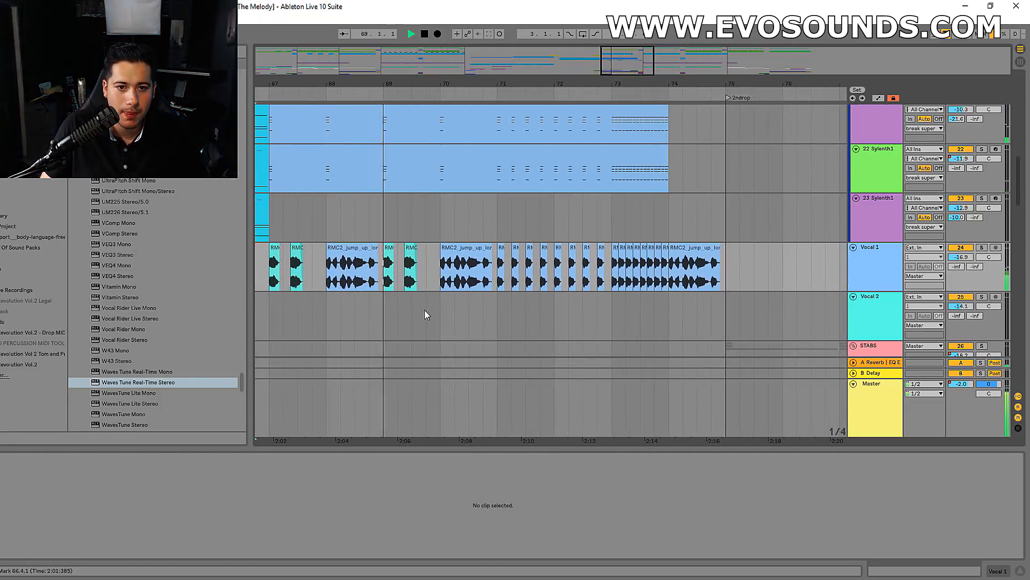
Search the plug-ins for "cla", add CLA Vocals Stereo to the Vocal 1 track and load a preset in it.
{"action": "double_click", "coordinate": [893, 253]}
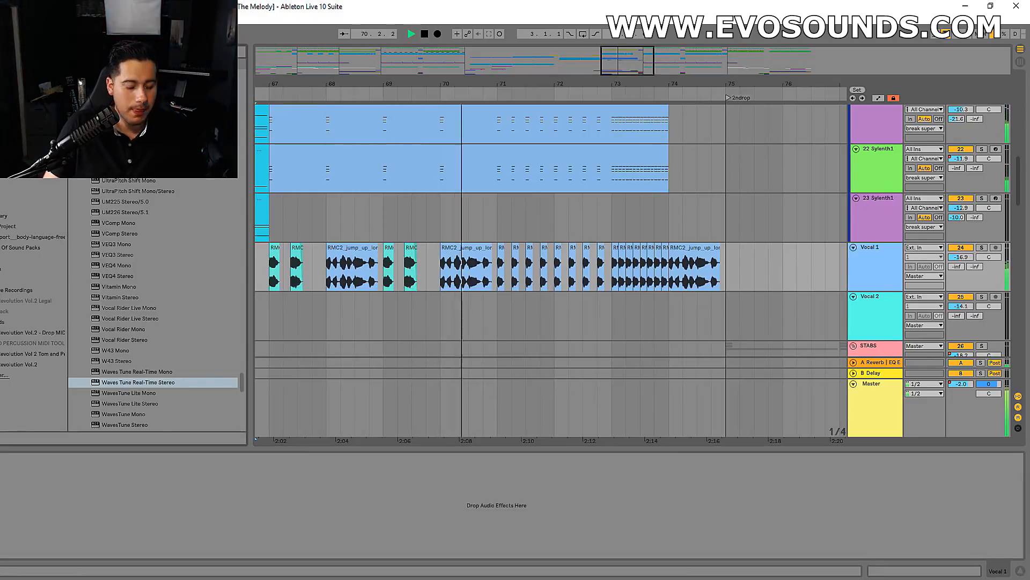
{"action": "type", "text": "cla"}
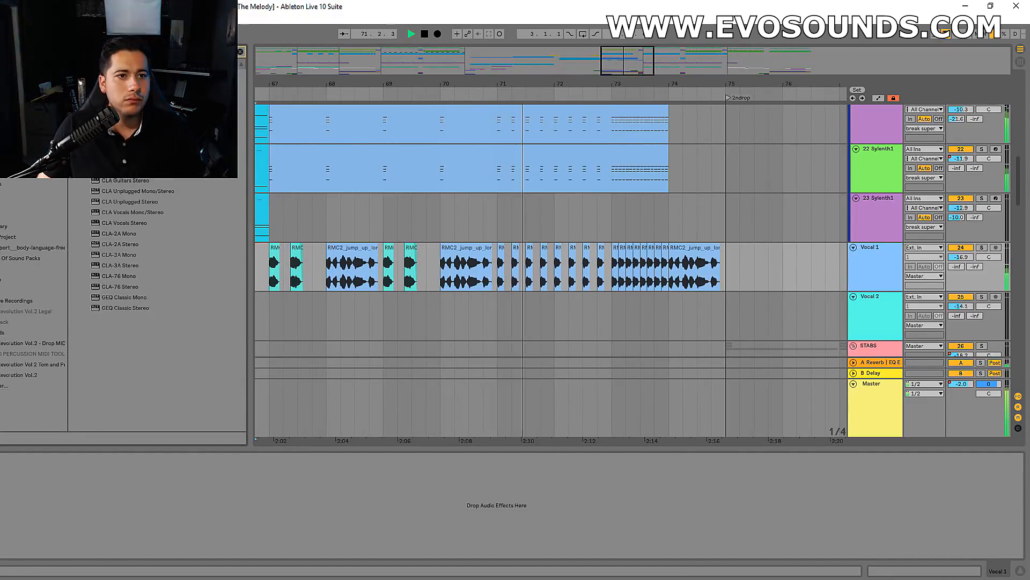
{"action": "left_click", "coordinate": [131, 223]}
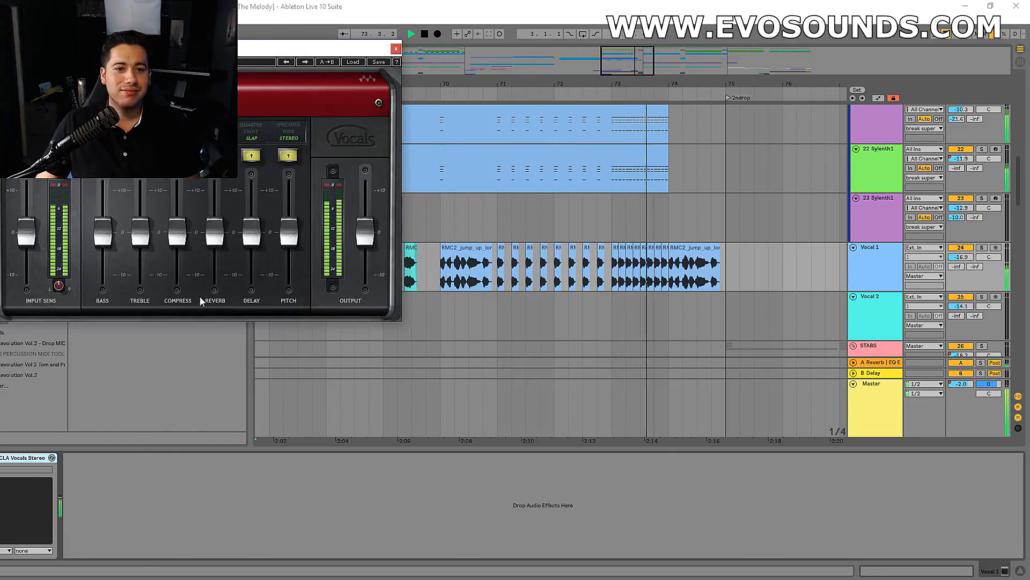
{"action": "left_click", "coordinate": [353, 62]}
{"action": "left_click", "coordinate": [402, 334]}
{"action": "left_click", "coordinate": [396, 48]}
Play the buildup from 67.1.1 to hear the vocals through the CLA Vocals effect.
{"action": "left_click", "coordinate": [270, 233]}
{"action": "key", "text": "space"}
{"action": "key", "text": "space"}
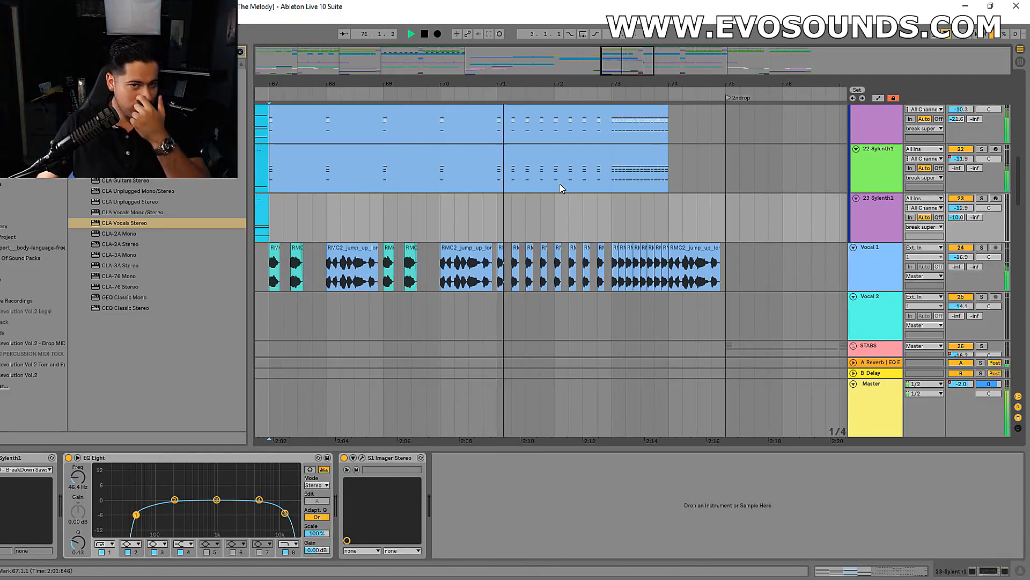
{"action": "key", "text": "space"}
Consolidate the move-up clips on Vocal 1 from 67.1.1 to 68.1.1 into one clip and play it.
{"action": "left_click_drag", "start_coordinate": [670, 268], "coordinate": [502, 269]}
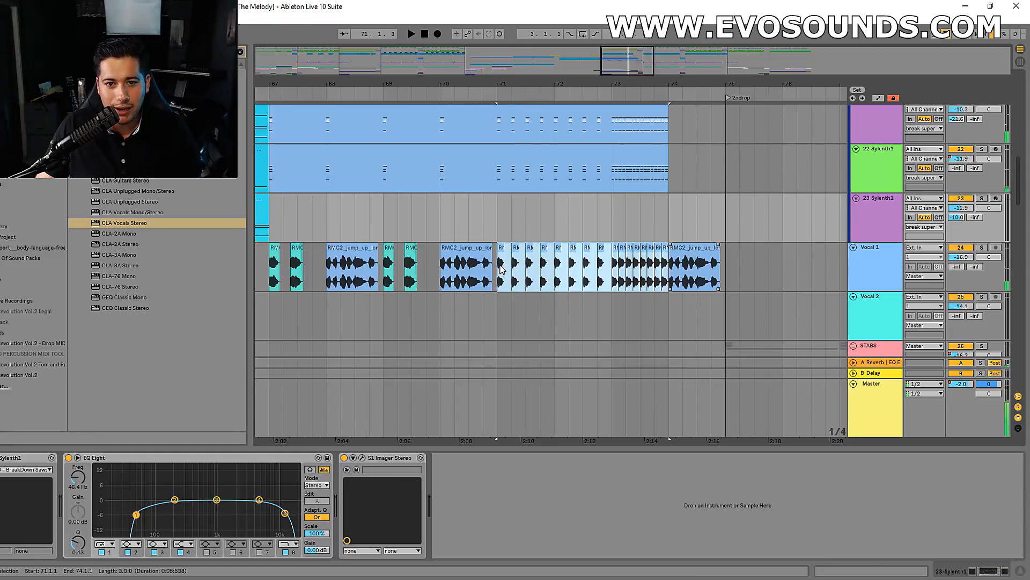
{"action": "left_click", "coordinate": [483, 248]}
{"action": "left_click_drag", "start_coordinate": [468, 84], "coordinate": [715, 102]}
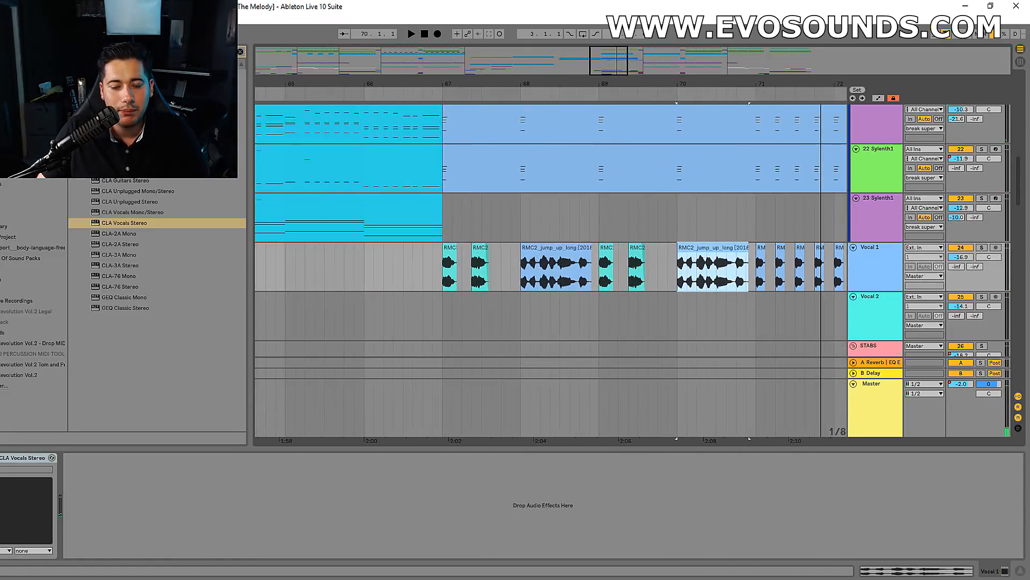
{"action": "left_click", "coordinate": [443, 266]}
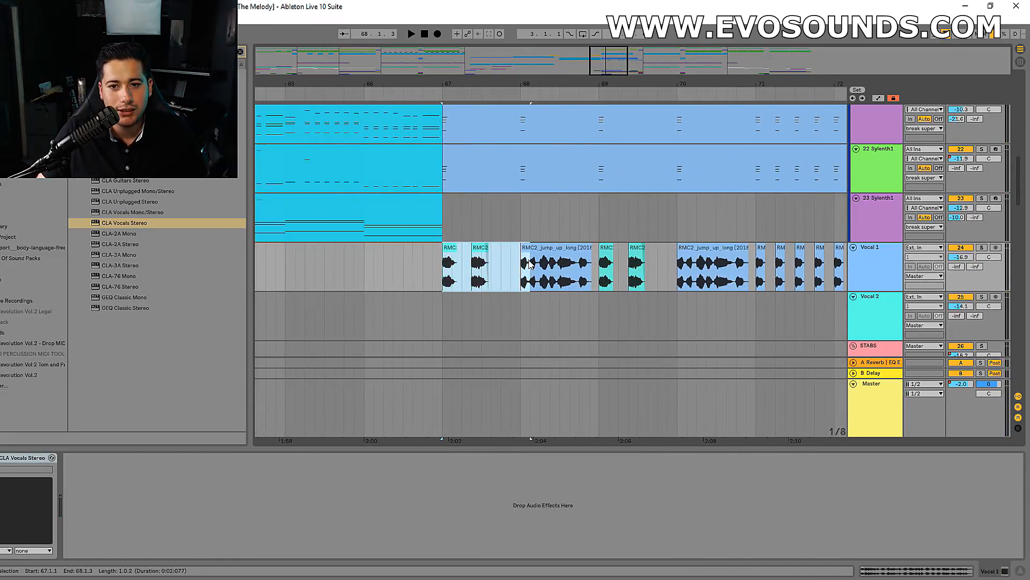
{"action": "key", "text": "ctrl+j"}
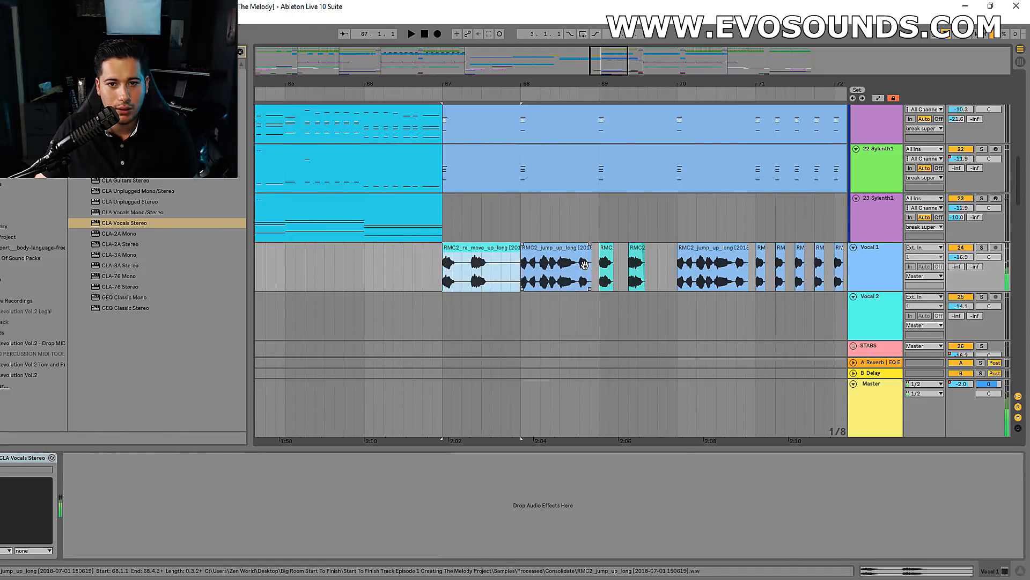
{"action": "key", "text": "space"}
{"action": "key", "text": "space"}
Transpose the consolidated move-up clip to -4 st, warp it in Complex Pro with formants at 54.69, and play it.
{"action": "double_click", "coordinate": [476, 248]}
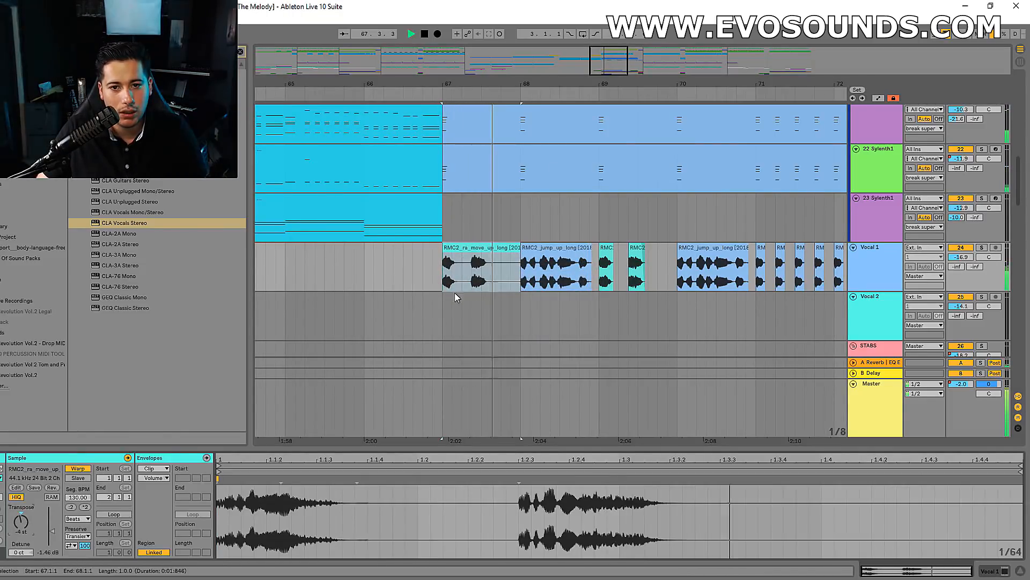
{"action": "left_click", "coordinate": [530, 268]}
{"action": "key", "text": "space"}
{"action": "left_click", "coordinate": [460, 263]}
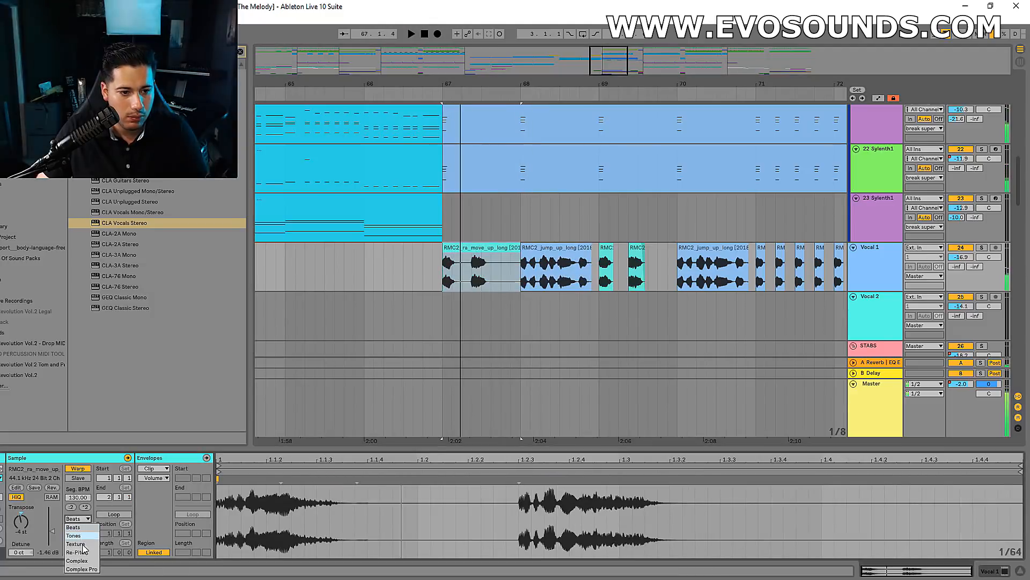
{"action": "left_click_drag", "start_coordinate": [78, 535], "coordinate": [70, 575]}
{"action": "key", "text": "space"}
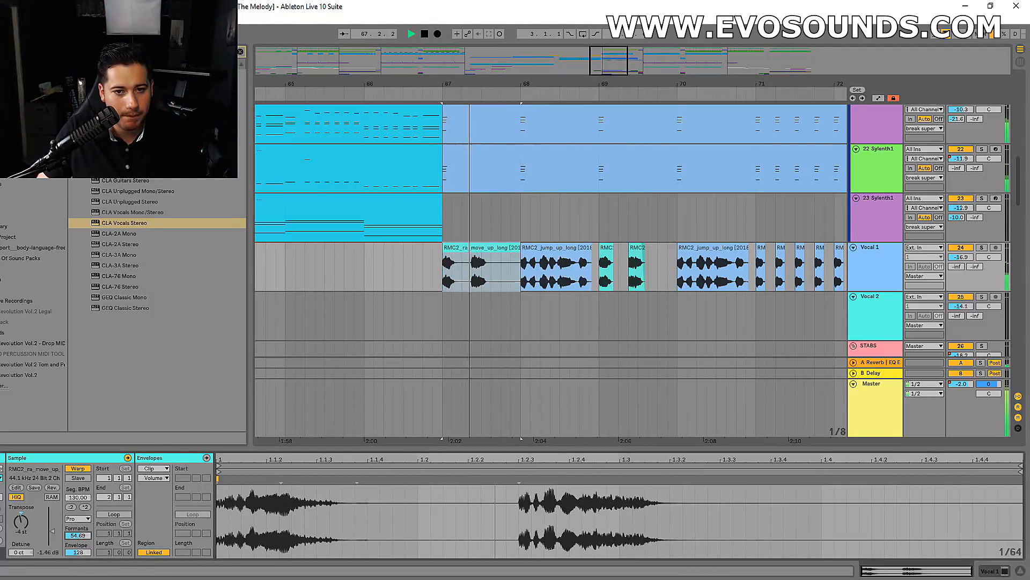
Transpose the jump-up clip at 68.1.1 to -3 st with formants at 68.75 and play from bar 66.
{"action": "left_click", "coordinate": [536, 246]}
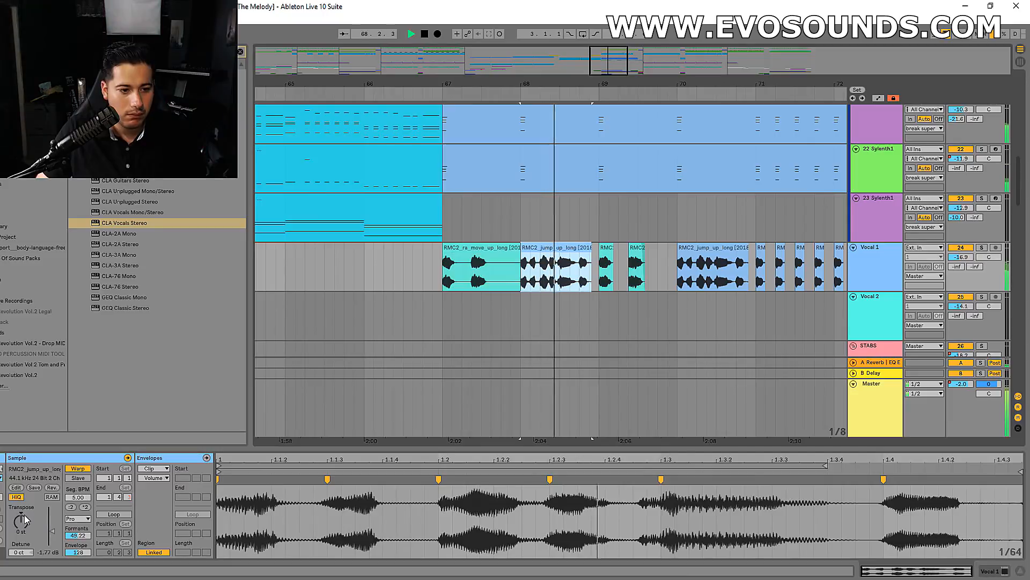
{"action": "left_click", "coordinate": [77, 535]}
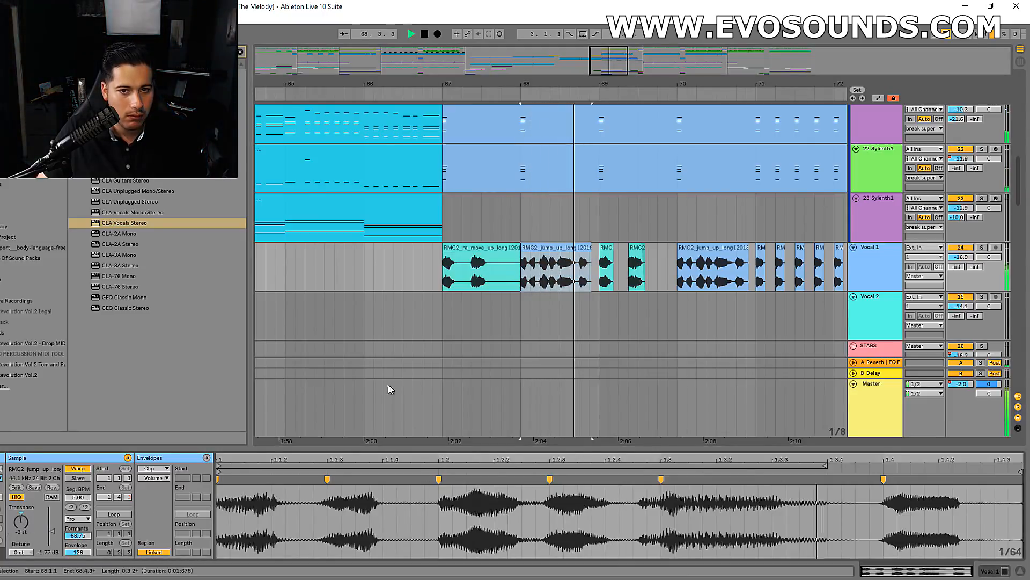
{"action": "left_click", "coordinate": [393, 266]}
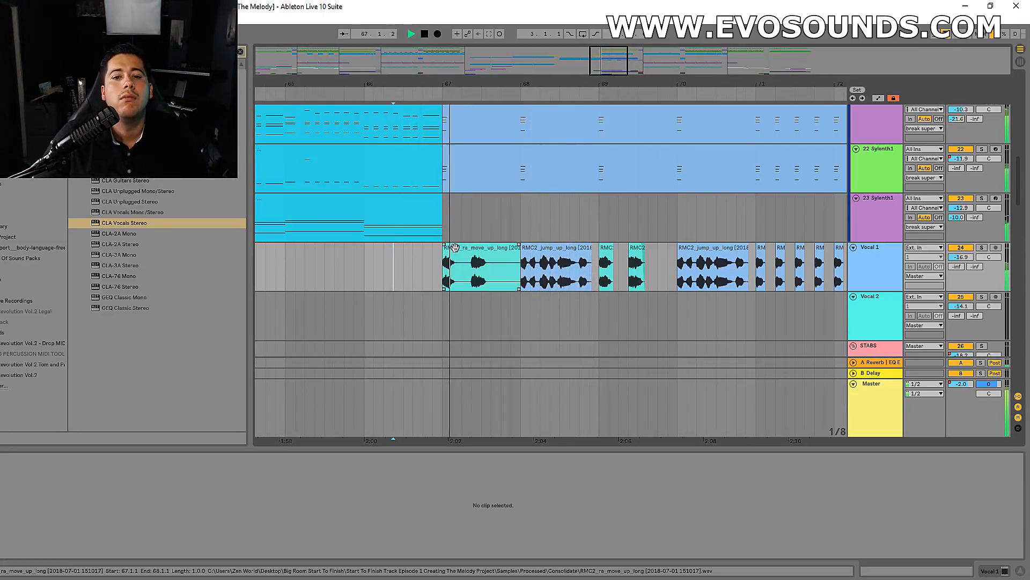
Transpose the jump-up clip at 68.1.1 to -5 st and set its formants to 82.03 while comparing it with the move-up clip.
{"action": "left_click_drag", "start_coordinate": [596, 85], "coordinate": [513, 97]}
{"action": "left_click", "coordinate": [431, 248]}
{"action": "left_click_drag", "start_coordinate": [23, 513], "coordinate": [22, 509]}
{"action": "key", "text": "space"}
{"action": "key", "text": "space"}
{"action": "left_click", "coordinate": [344, 248]}
{"action": "key", "text": "space"}
{"action": "key", "text": "space"}
{"action": "left_click", "coordinate": [430, 248]}
{"action": "left_click_drag", "start_coordinate": [25, 532], "coordinate": [83, 527]}
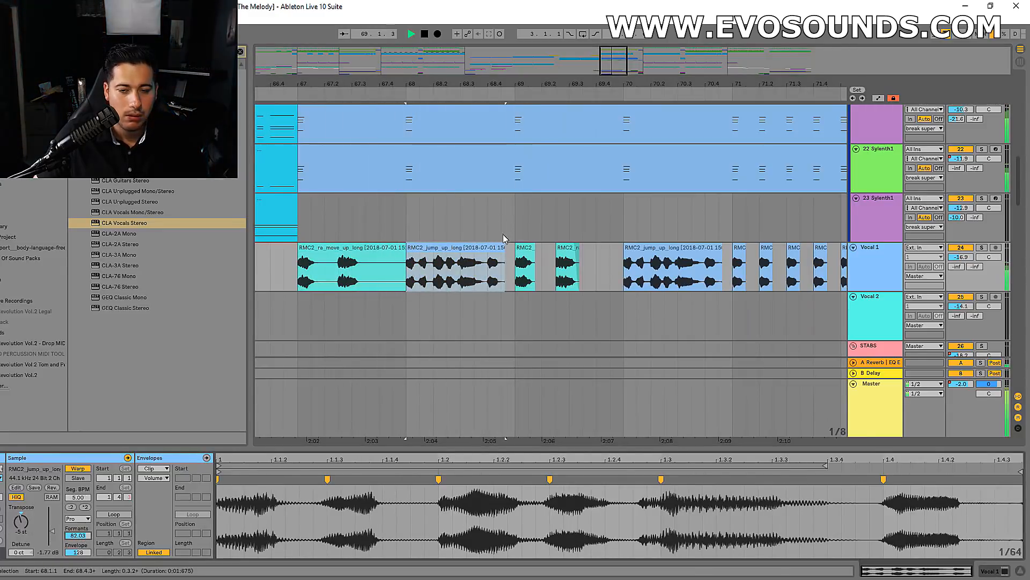
Duplicate the two-bar vocal phrase at 67.1.1 to 69.1.1 and consolidate the repeated syllable clips from 71.1.1 to 74.1.1.
{"action": "left_click_drag", "start_coordinate": [514, 249], "coordinate": [299, 257]}
{"action": "key", "text": "ctrl+d"}
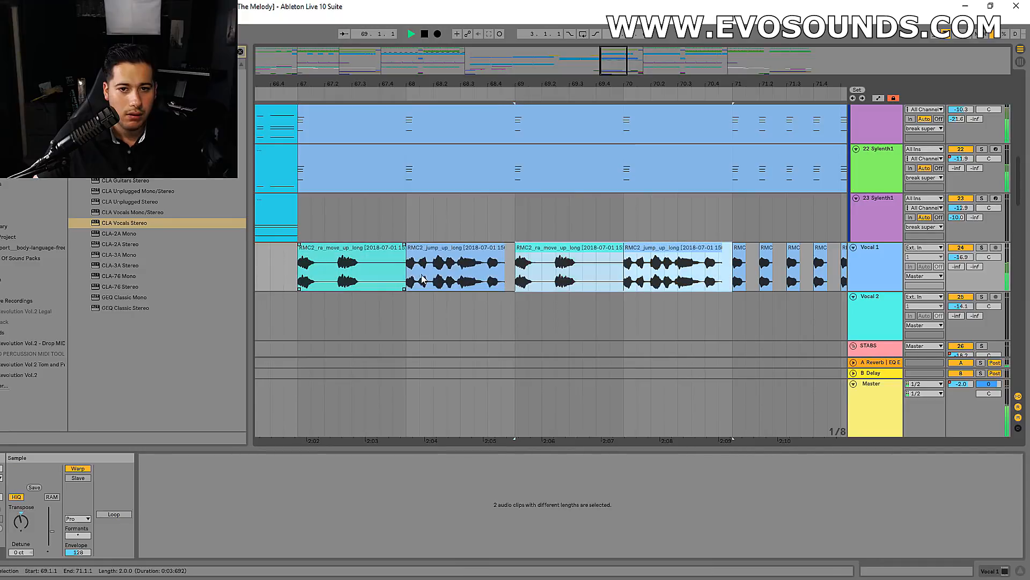
{"action": "mouse_move", "coordinate": [620, 58]}
{"action": "left_mouse_down"}
{"action": "mouse_move", "coordinate": [623, 37]}
{"action": "mouse_move", "coordinate": [630, 49]}
{"action": "left_mouse_up"}
{"action": "left_click_drag", "start_coordinate": [531, 279], "coordinate": [721, 262]}
{"action": "key", "text": "space"}
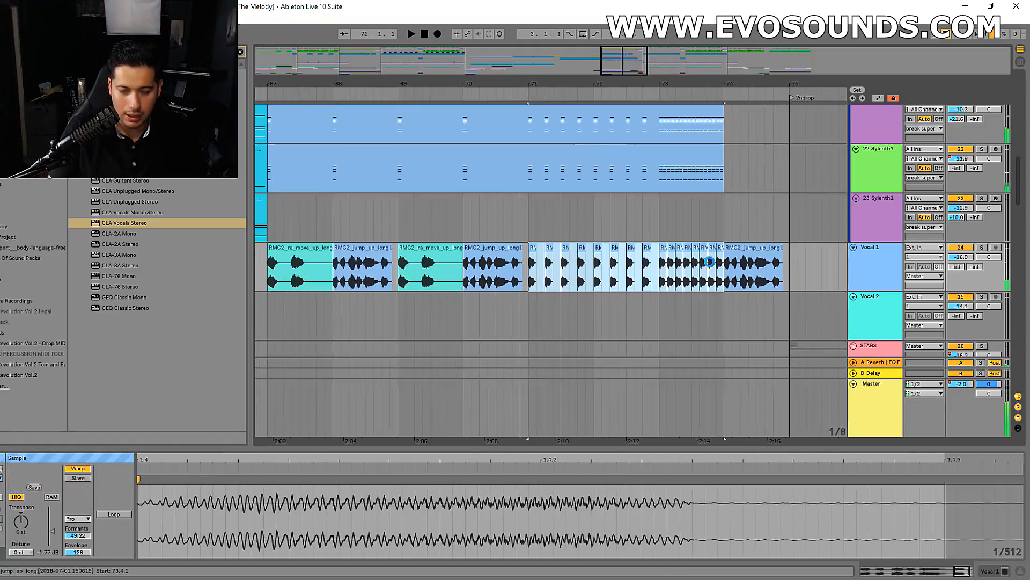
{"action": "key", "text": "ctrl+j"}
Transpose the consolidated syllable clip at 71.1.1 to -5 st in Complex Pro with formants at 35.16, and play from 70.4.1.
{"action": "left_click", "coordinate": [519, 263]}
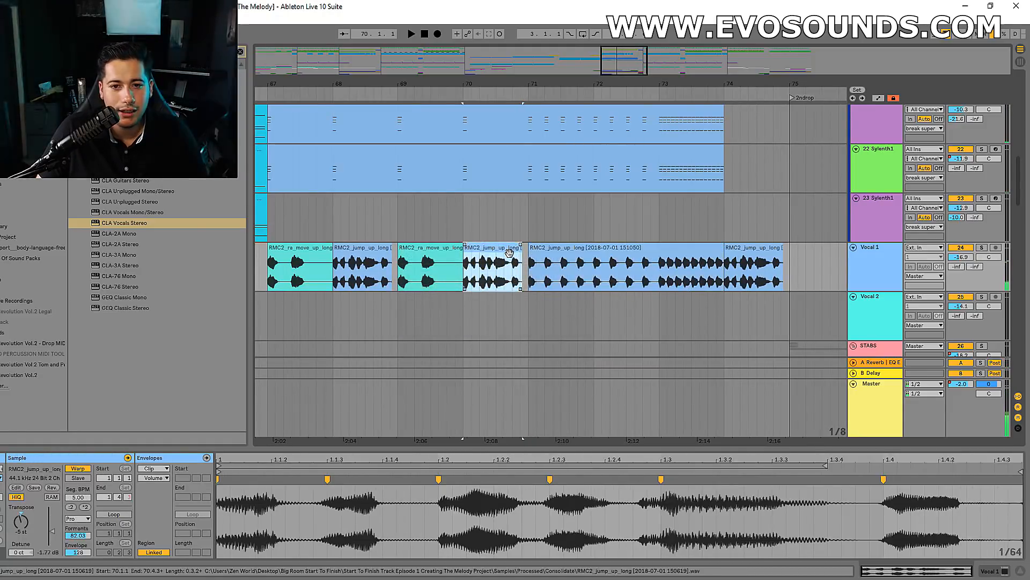
{"action": "left_click", "coordinate": [539, 248]}
{"action": "left_click", "coordinate": [23, 521]}
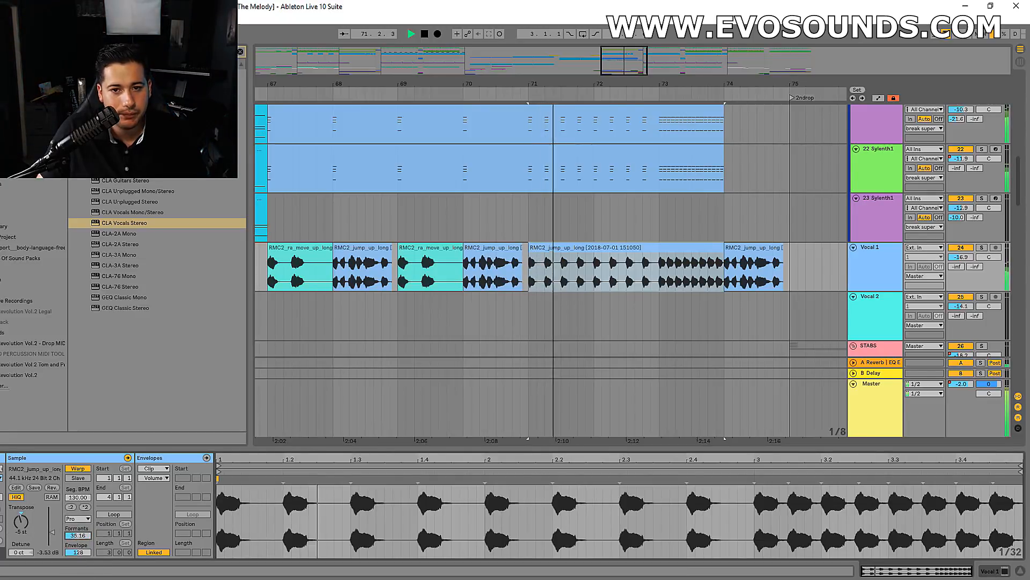
{"action": "left_click", "coordinate": [526, 289]}
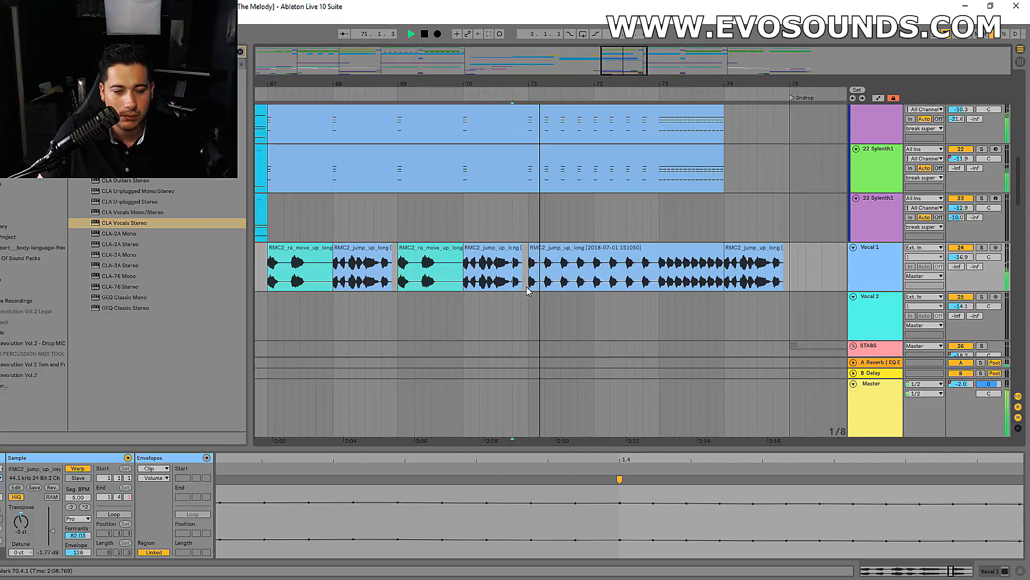
Draw a transposition modulation envelope on the syllable clip at 71.1.1, rising from 0 st to about +12 st near its end.
{"action": "left_click", "coordinate": [613, 277]}
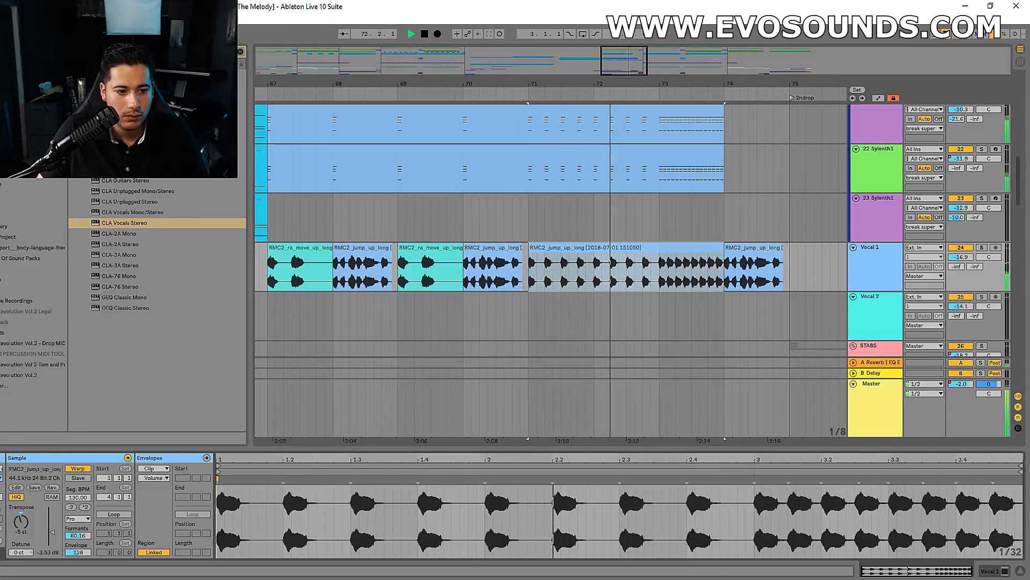
{"action": "left_click", "coordinate": [154, 477]}
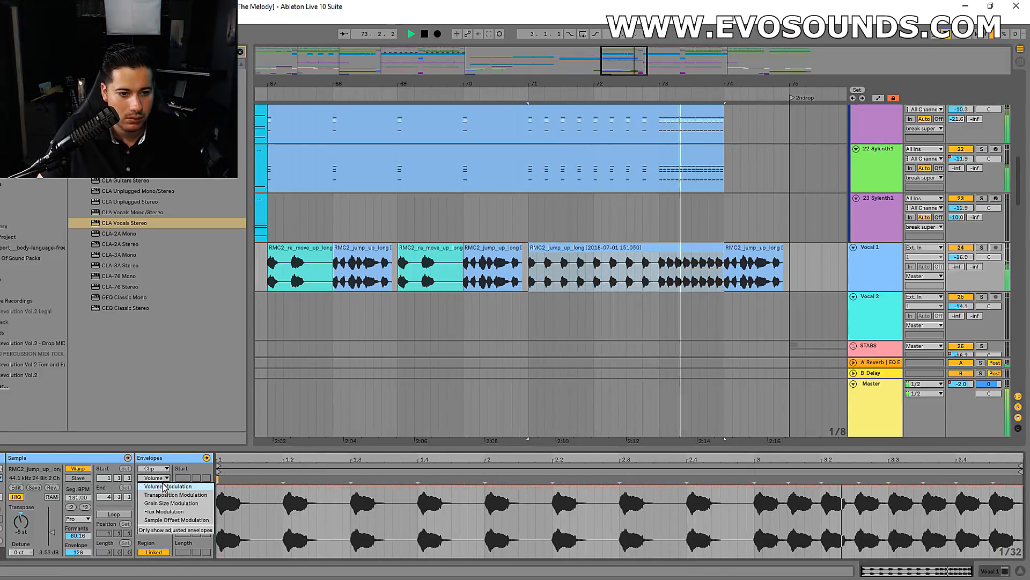
{"action": "left_click", "coordinate": [210, 536]}
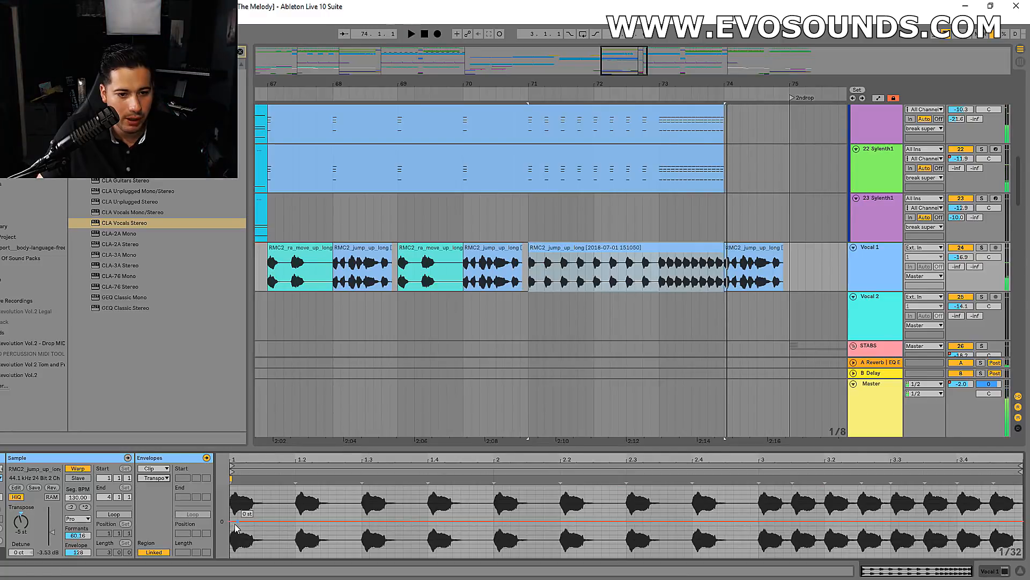
{"action": "key", "text": "space"}
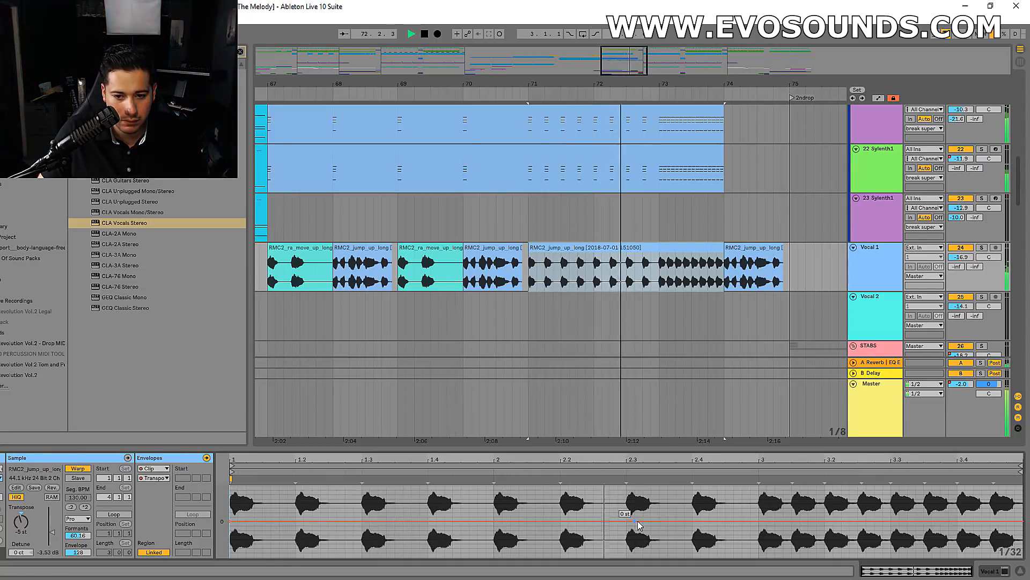
{"action": "left_click_drag", "start_coordinate": [635, 522], "coordinate": [1016, 510]}
{"action": "left_click_drag", "start_coordinate": [1009, 450], "coordinate": [1009, 312]}
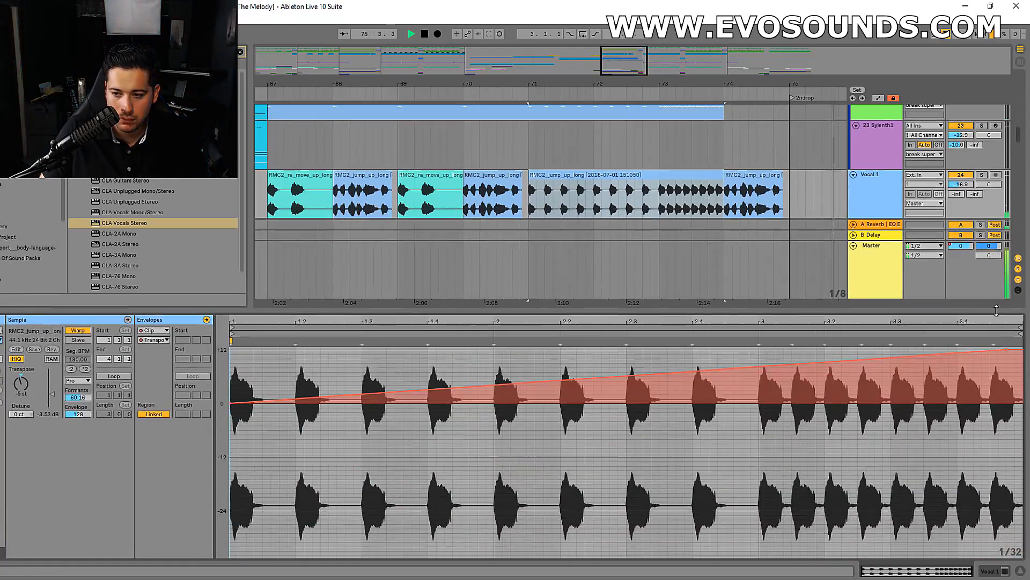
{"action": "left_click_drag", "start_coordinate": [1014, 425], "coordinate": [1022, 421]}
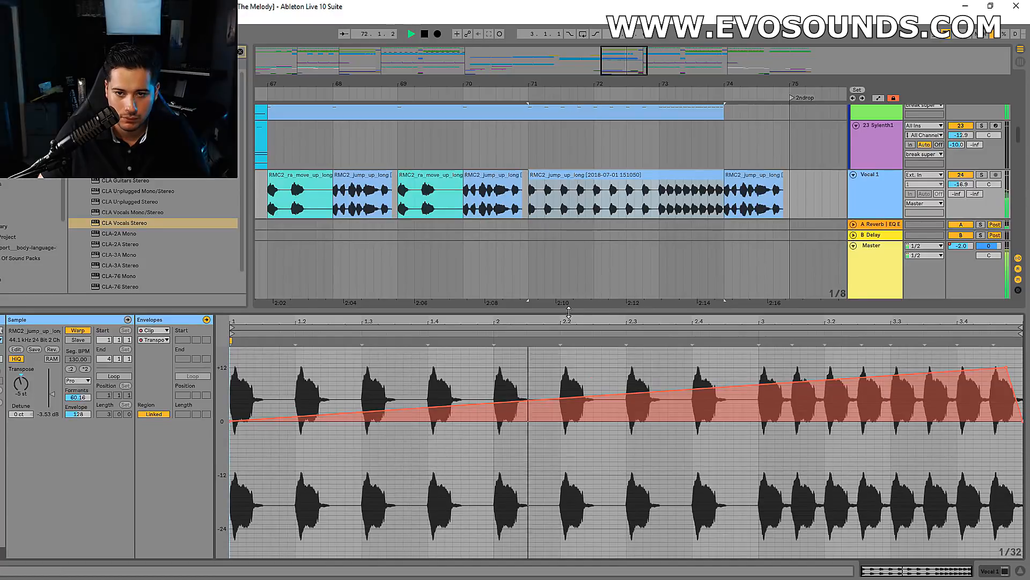
{"action": "left_click_drag", "start_coordinate": [569, 312], "coordinate": [580, 536]}
Add an EQ Eight with its band 8 high-cut filter enabled to Vocal 1 and show the track's automation.
{"action": "scroll", "coordinate": [864, 251], "scroll_direction": "up", "scroll_amount": 1}
{"action": "double_click", "coordinate": [871, 243]}
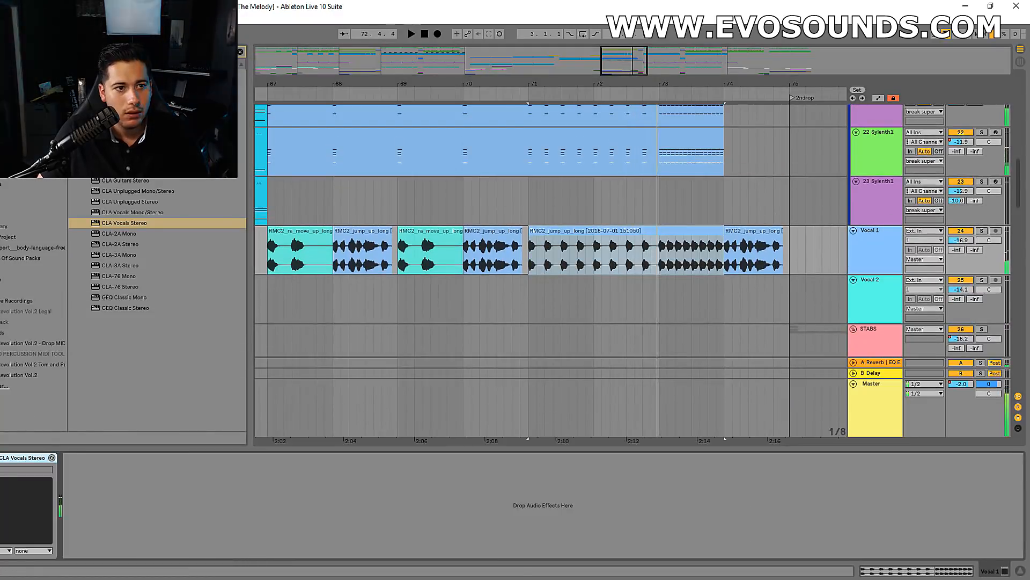
{"action": "key", "text": "ctrl+f"}
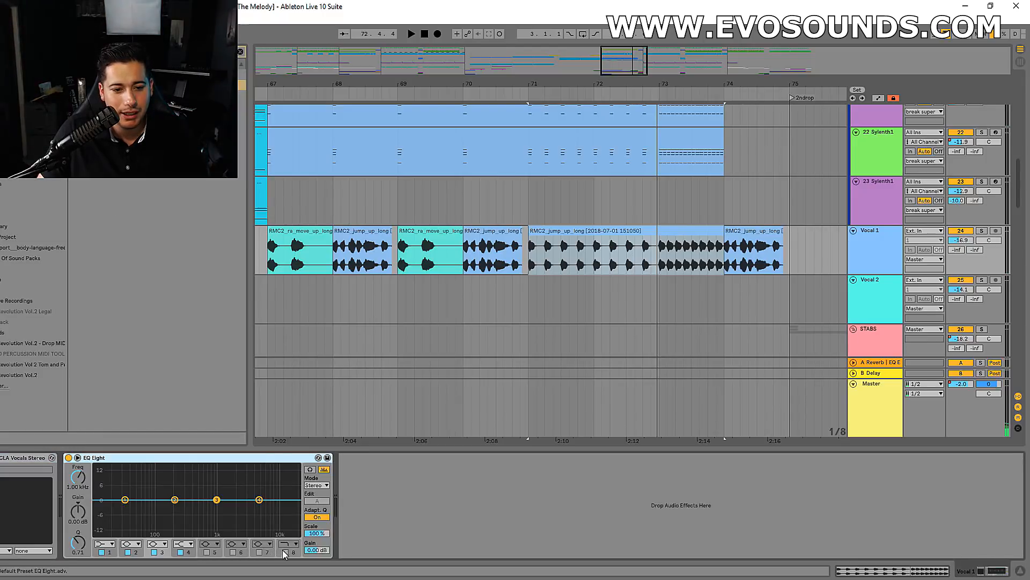
{"action": "left_click", "coordinate": [285, 551]}
{"action": "left_click", "coordinate": [542, 240]}
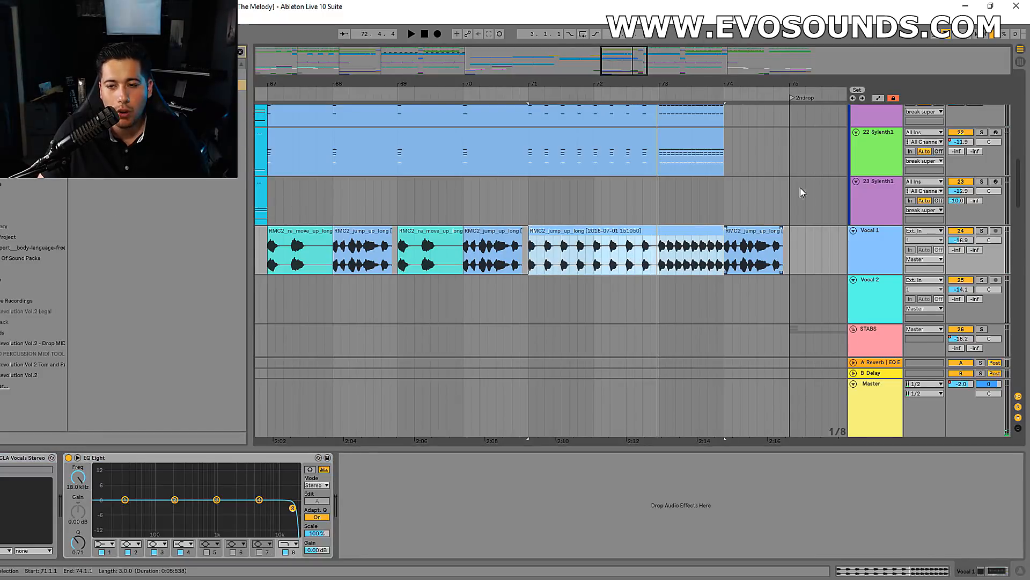
{"action": "left_click", "coordinate": [872, 251]}
{"action": "left_click", "coordinate": [878, 98]}
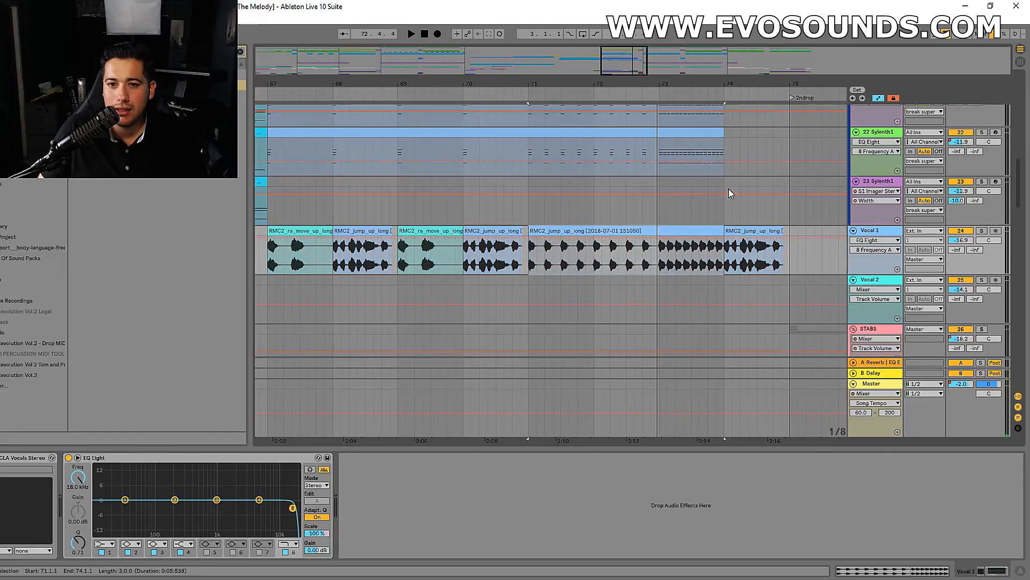
Automate the band 8 frequency on Vocal 1 down from 71.1.1 to about 130 Hz at bar 73, then up to 22 kHz by bar 74.
{"action": "left_click", "coordinate": [497, 214]}
{"action": "left_click", "coordinate": [535, 240]}
{"action": "left_click_drag", "start_coordinate": [536, 240], "coordinate": [651, 253]}
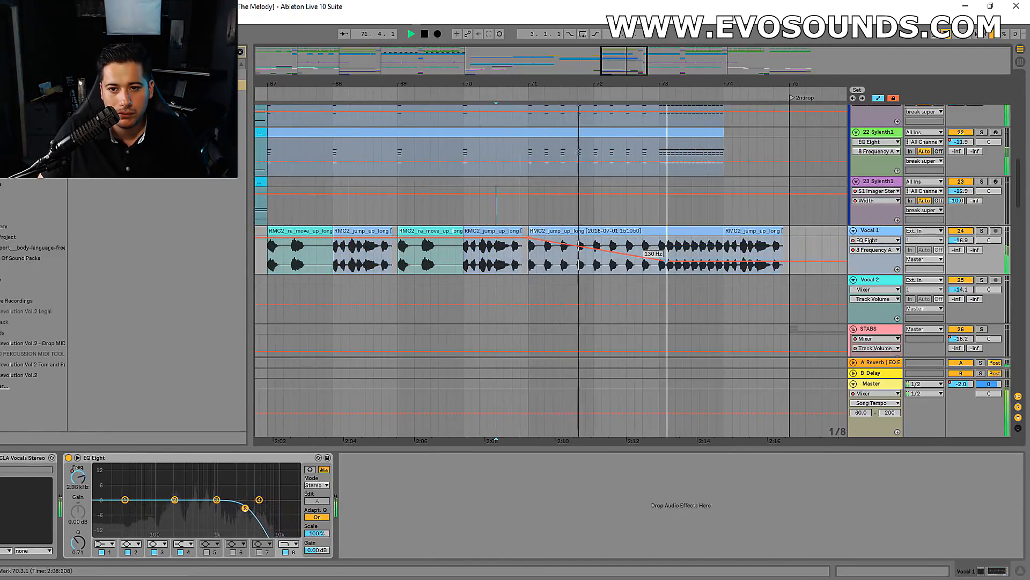
{"action": "left_click_drag", "start_coordinate": [666, 259], "coordinate": [725, 236]}
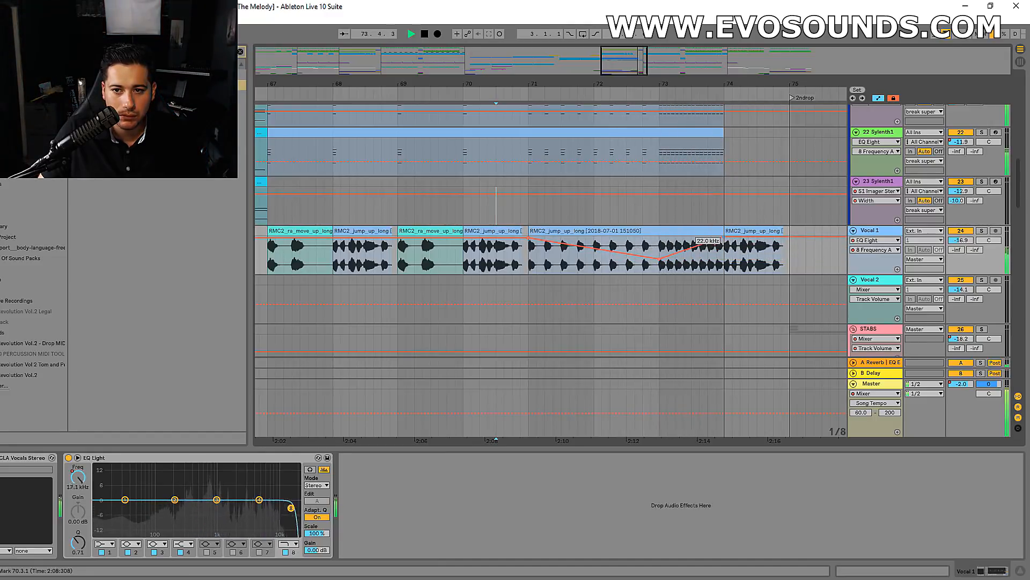
Play the last jump-up clip at 74.1.1 and show its transposition modulation envelope.
{"action": "left_click_drag", "start_coordinate": [724, 84], "coordinate": [565, 113]}
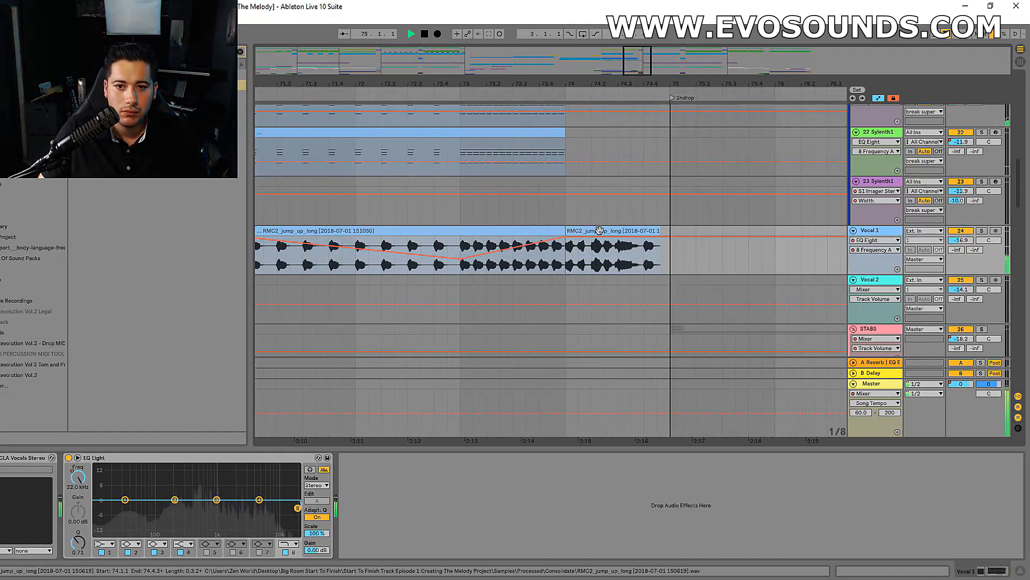
{"action": "left_click", "coordinate": [600, 230]}
{"action": "key", "text": "space"}
{"action": "left_click_drag", "start_coordinate": [639, 84], "coordinate": [639, 59]}
{"action": "left_click", "coordinate": [635, 230]}
{"action": "key", "text": "space"}
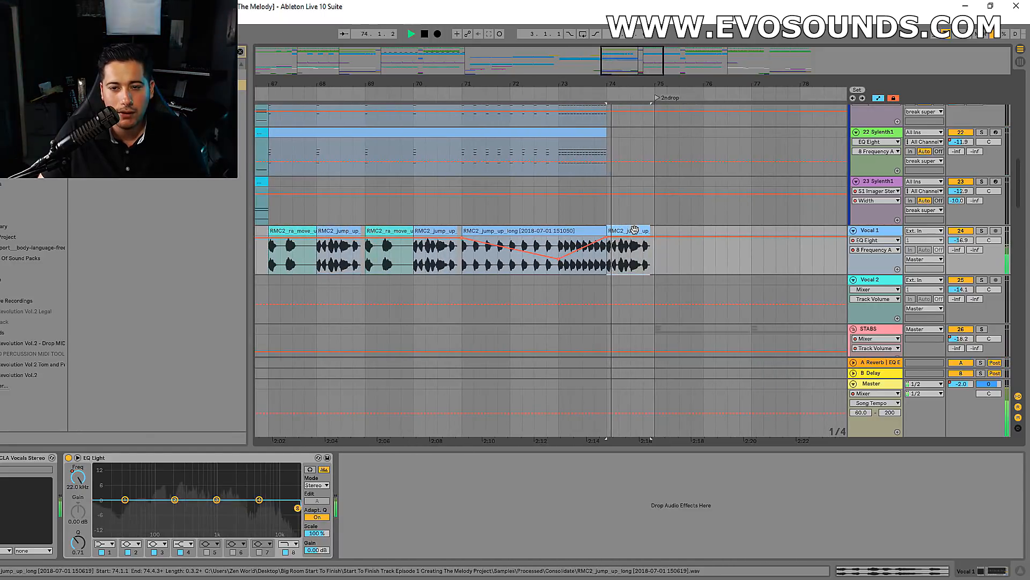
{"action": "key", "text": "shift+Tab"}
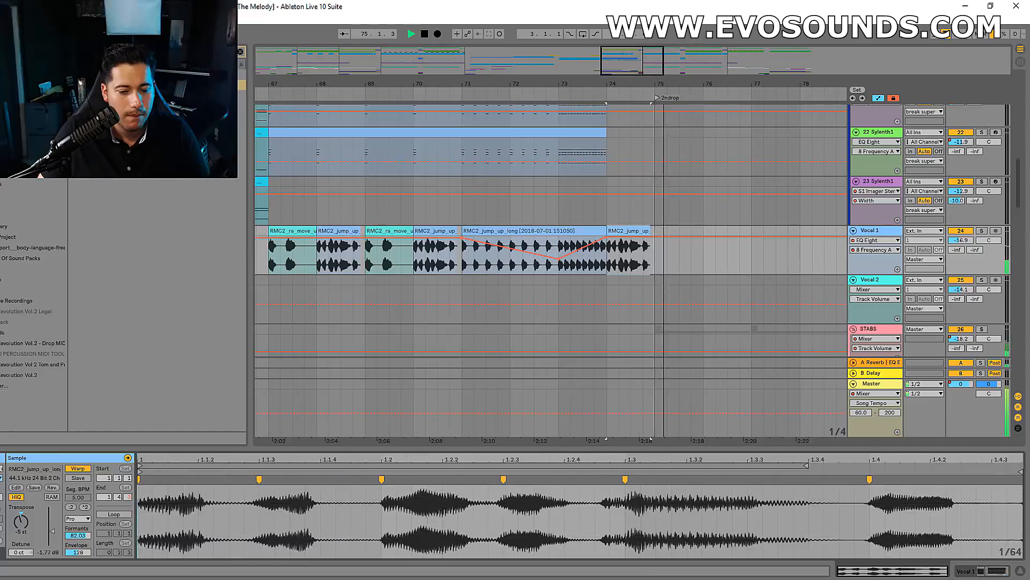
{"action": "left_click", "coordinate": [156, 478]}
{"action": "left_click", "coordinate": [171, 496]}
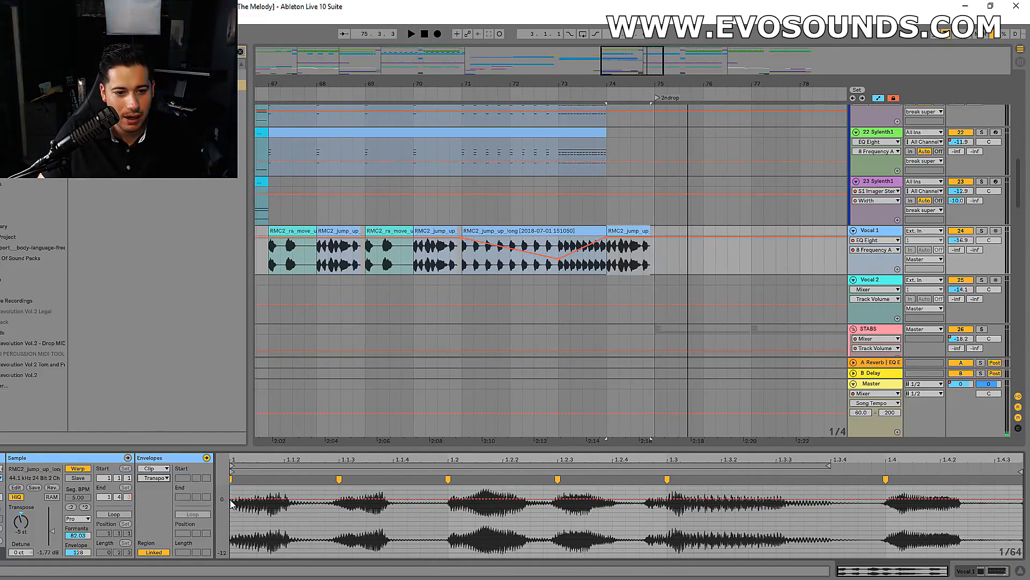
Ramp the last jump-up clip's transposition envelope down from 0 st to about -12 st and set its formants to 52.34.
{"action": "left_click_drag", "start_coordinate": [892, 502], "coordinate": [954, 529]}
{"action": "key", "text": "space"}
{"action": "left_click_drag", "start_coordinate": [955, 529], "coordinate": [954, 553]}
{"action": "key", "text": "space"}
{"action": "key", "text": "space"}
{"action": "left_click_drag", "start_coordinate": [77, 535], "coordinate": [78, 550]}
{"action": "key", "text": "space"}
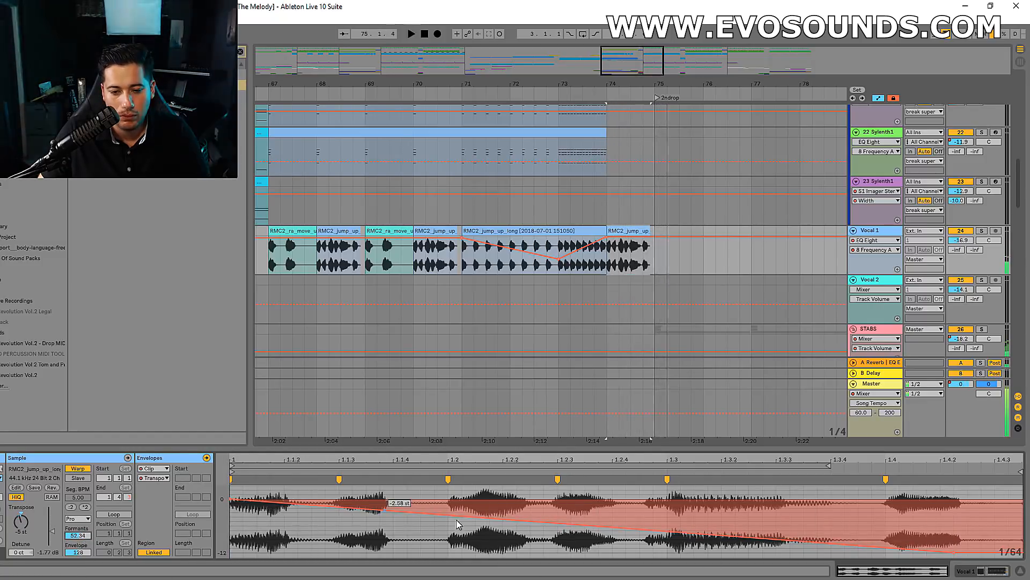
Lower the end of the last jump-up clip's transposition ramp to -24 st and play the clip.
{"action": "left_click_drag", "start_coordinate": [955, 551], "coordinate": [958, 558]}
{"action": "key", "text": "space"}
{"action": "key", "text": "space"}
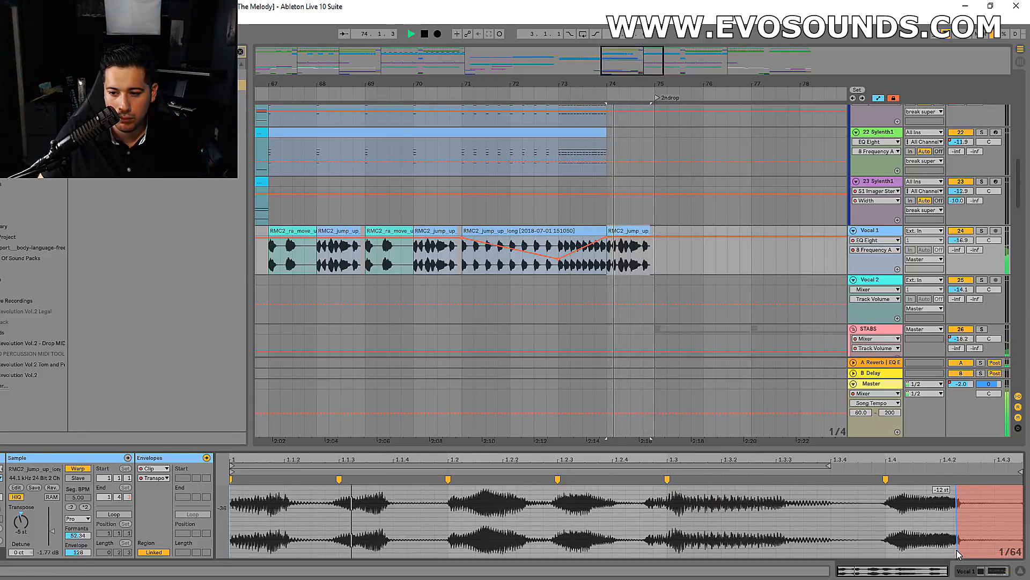
{"action": "mouse_move", "coordinate": [958, 552]}
{"action": "left_mouse_down"}
{"action": "mouse_move", "coordinate": [958, 540]}
{"action": "mouse_move", "coordinate": [955, 554]}
{"action": "left_mouse_up"}
{"action": "key", "text": "space"}
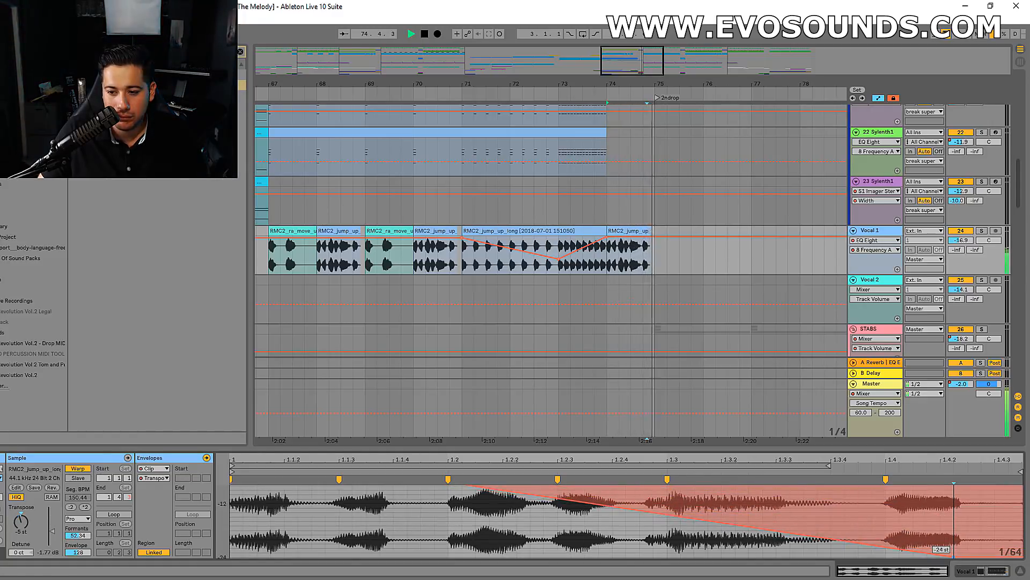
Automate the Vocal 1 band 8 frequency downward across the last clip from 74.1.1 and play the buildup from 66.1.1.
{"action": "left_click", "coordinate": [573, 296]}
{"action": "left_click_drag", "start_coordinate": [612, 247], "coordinate": [647, 273]}
{"action": "key", "text": "space"}
{"action": "key", "text": "minus"}
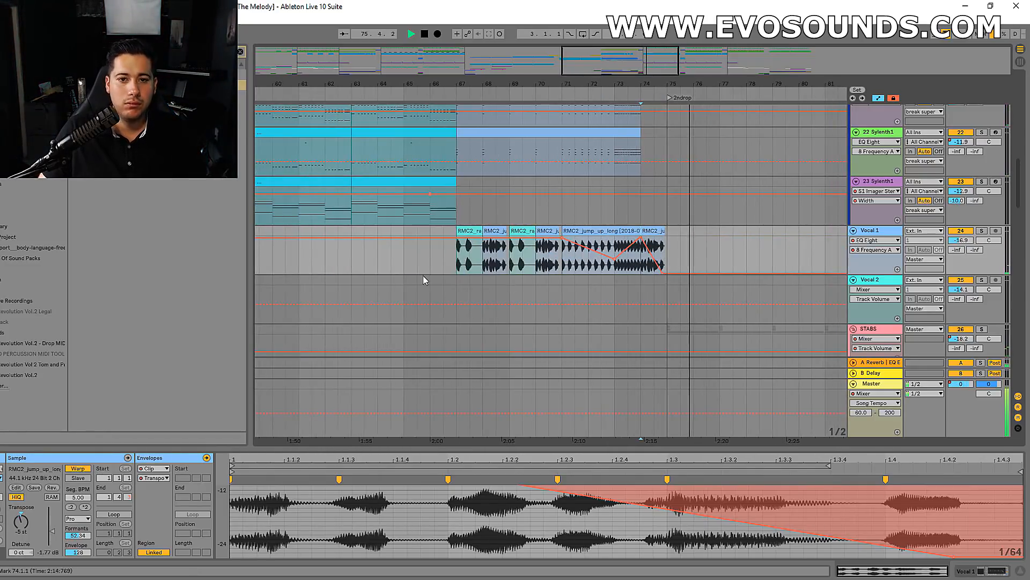
{"action": "left_click", "coordinate": [383, 229]}
{"action": "left_click", "coordinate": [407, 217]}
{"action": "left_click", "coordinate": [430, 218]}
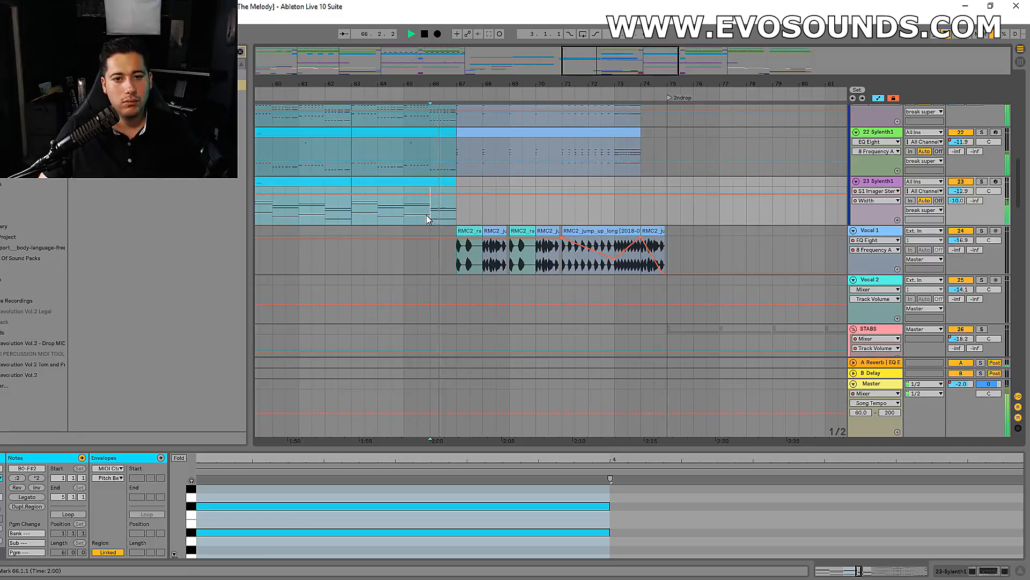
Turn band 2 of Vocal 1's EQ Eight into a low cut at 182 Hz with a Q of 0.82.
{"action": "left_click", "coordinate": [873, 234]}
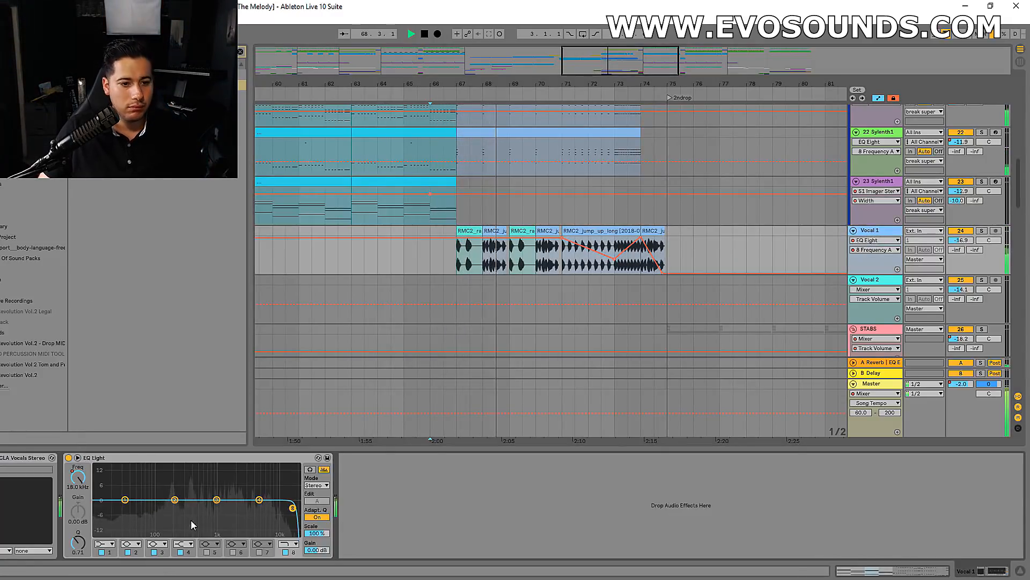
{"action": "left_click", "coordinate": [136, 544]}
{"action": "left_click", "coordinate": [136, 478]}
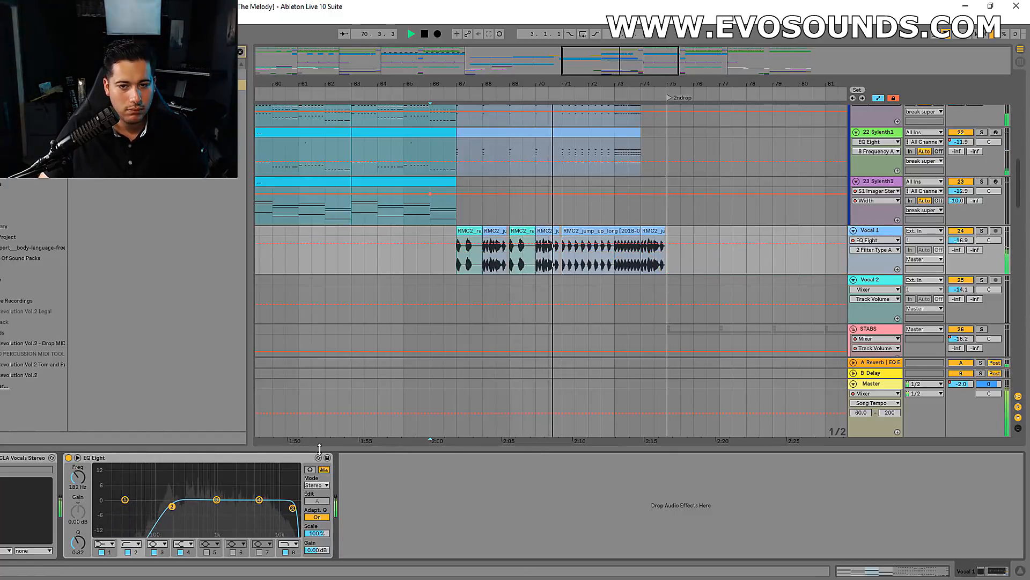
Unfold the Drums group and listen to the buildup from the snare roll at 67.1.1.
{"action": "scroll", "coordinate": [507, 282], "scroll_direction": "up", "scroll_amount": 15}
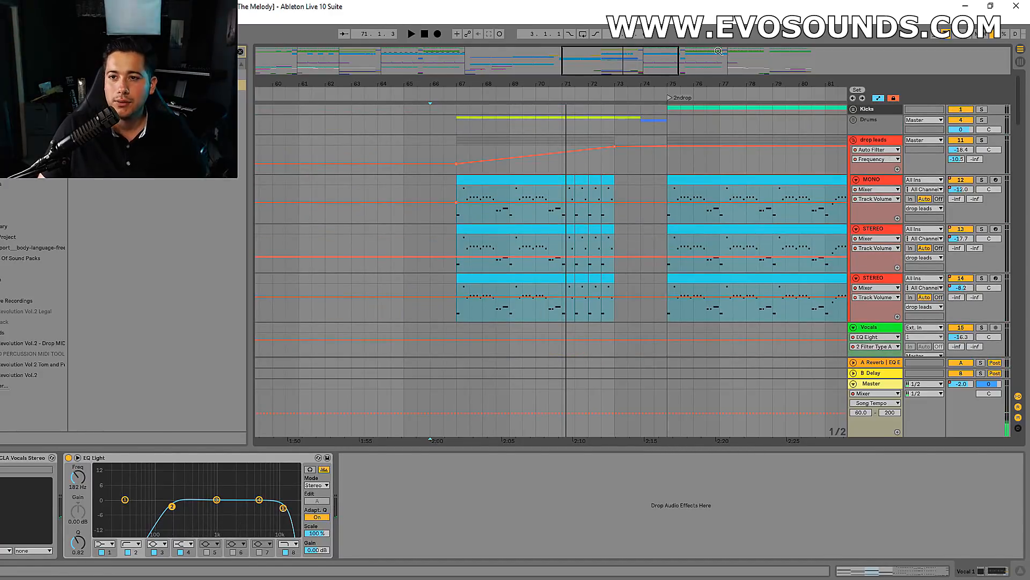
{"action": "left_click", "coordinate": [854, 120]}
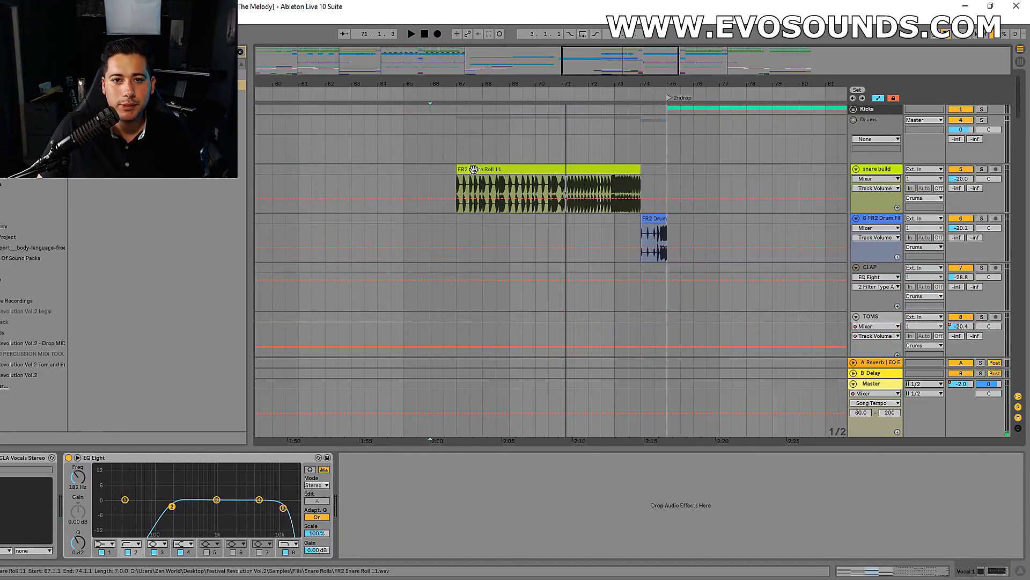
{"action": "left_click", "coordinate": [418, 173]}
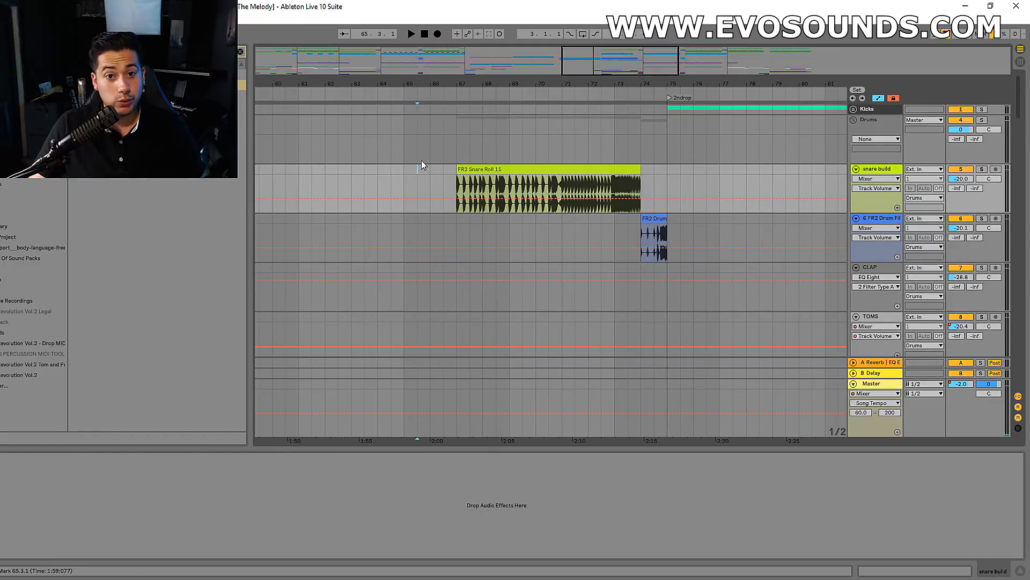
{"action": "left_click", "coordinate": [460, 169]}
{"action": "key", "text": "space"}
{"action": "key", "text": "space"}
{"action": "key", "text": "space"}
{"action": "key", "text": "space"}
{"action": "key", "text": "space"}
{"action": "key", "text": "space"}
Lower the volume of the Impact 6 effects track to -24.0 and play the buildup from 66.3.1.
{"action": "scroll", "coordinate": [1014, 196], "scroll_direction": "down", "scroll_amount": 3}
{"action": "left_click_drag", "start_coordinate": [1018, 132], "coordinate": [992, 337]}
{"action": "key", "text": "space"}
{"action": "key", "text": "space"}
{"action": "scroll", "coordinate": [674, 263], "scroll_direction": "down", "scroll_amount": 2}
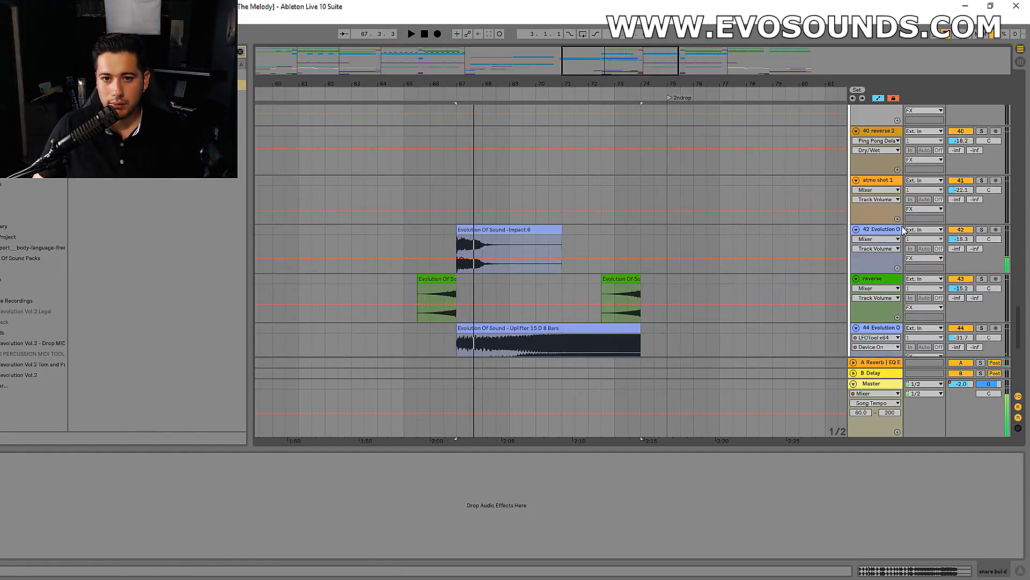
{"action": "left_click", "coordinate": [443, 250]}
{"action": "key", "text": "space"}
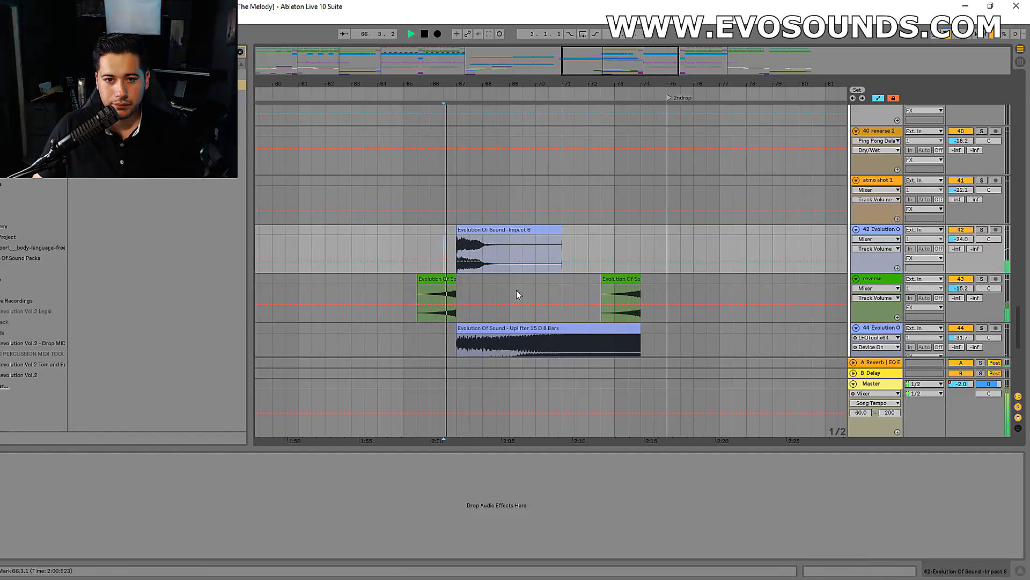
{"action": "scroll", "coordinate": [644, 277], "scroll_direction": "down", "scroll_amount": 3}
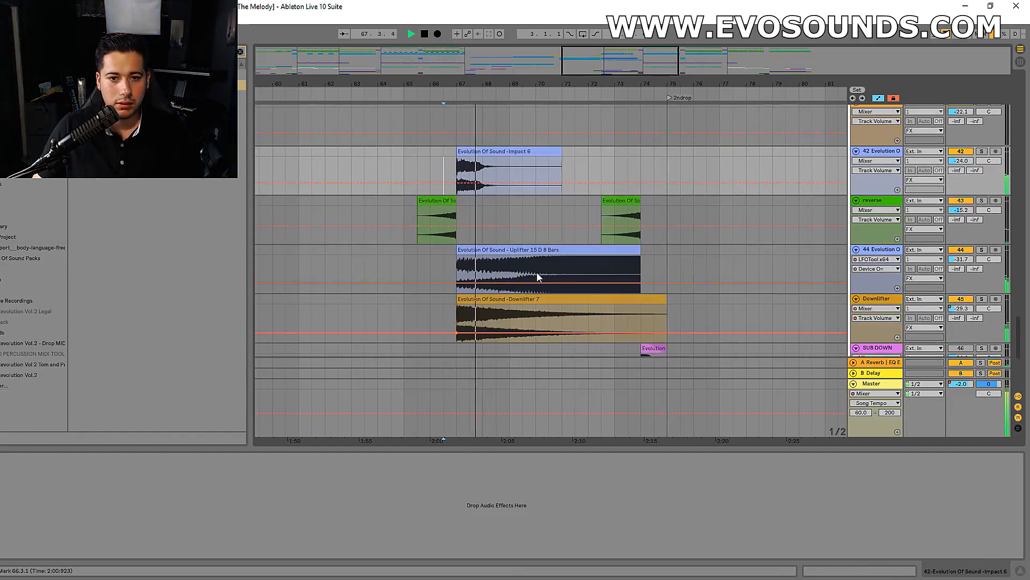
{"action": "scroll", "coordinate": [616, 282], "scroll_direction": "down", "scroll_amount": 3}
{"action": "scroll", "coordinate": [616, 279], "scroll_direction": "up", "scroll_amount": 4}
{"action": "scroll", "coordinate": [616, 277], "scroll_direction": "up", "scroll_amount": 15}
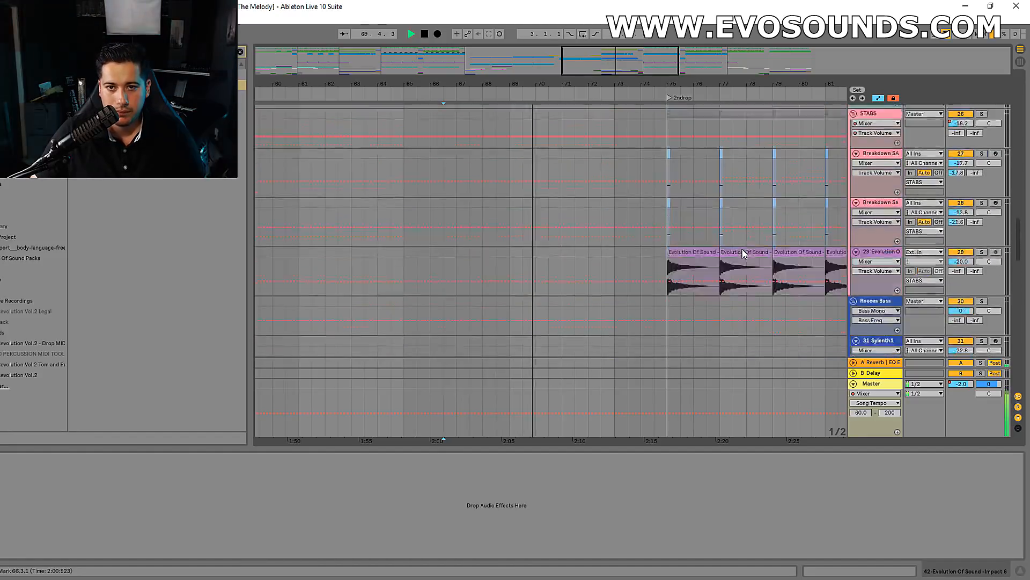
Insert Waves Tune Real-Time before the EQ Eight on Vocal 1 and play the soloed move-up clip at 67.1.1.
{"action": "left_click", "coordinate": [816, 208]}
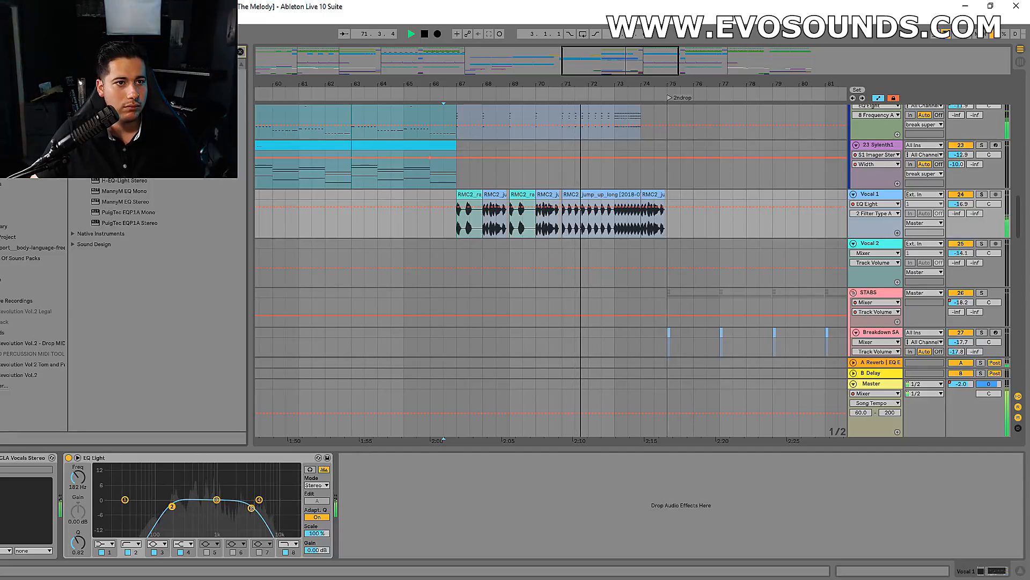
{"action": "key", "text": "BackSpace"}
{"action": "scroll", "coordinate": [204, 229], "scroll_direction": "down", "scroll_amount": 7}
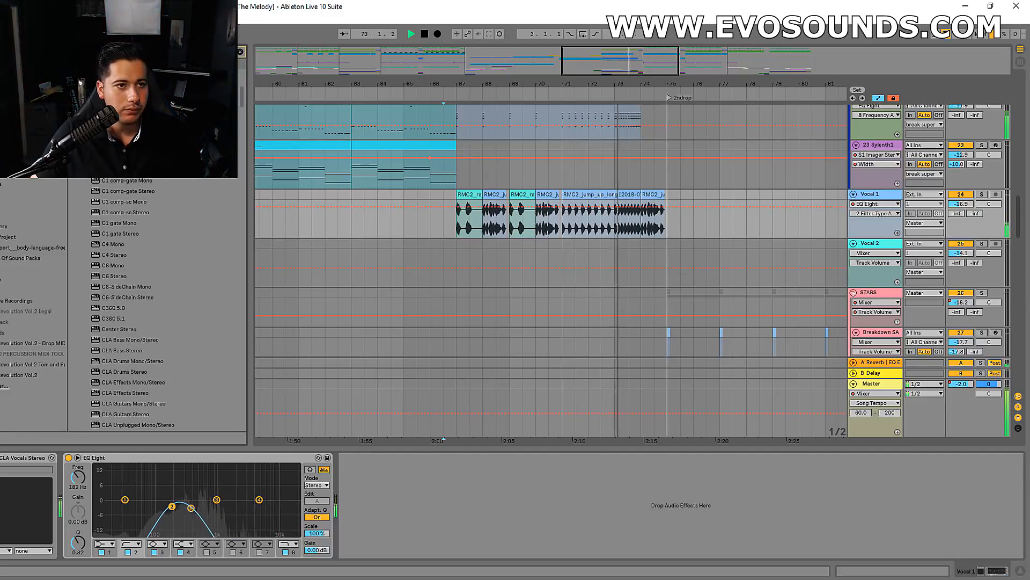
{"action": "type", "text": "s1"}
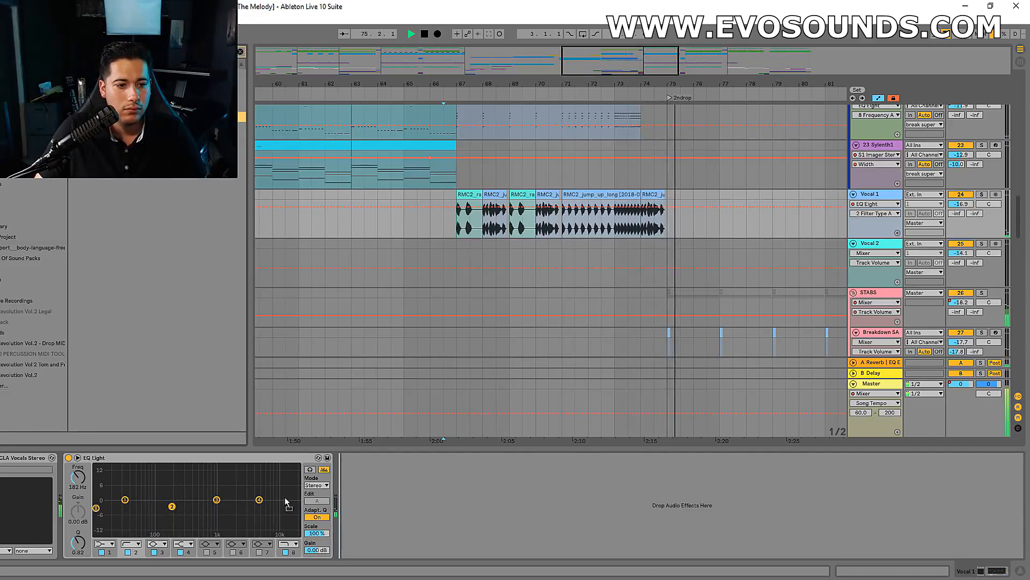
{"action": "key", "text": "Return"}
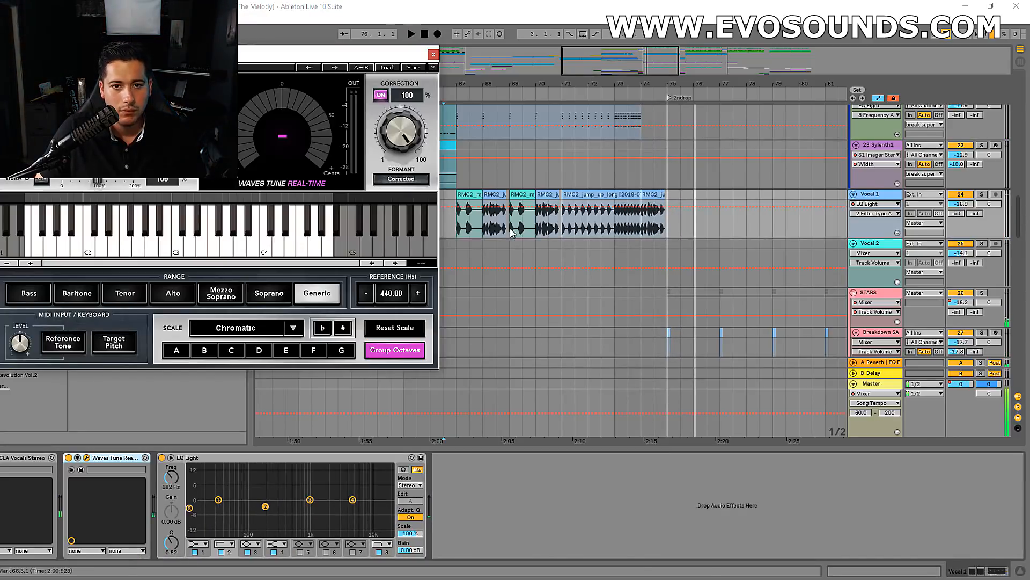
{"action": "left_click", "coordinate": [470, 195]}
{"action": "key", "text": "space"}
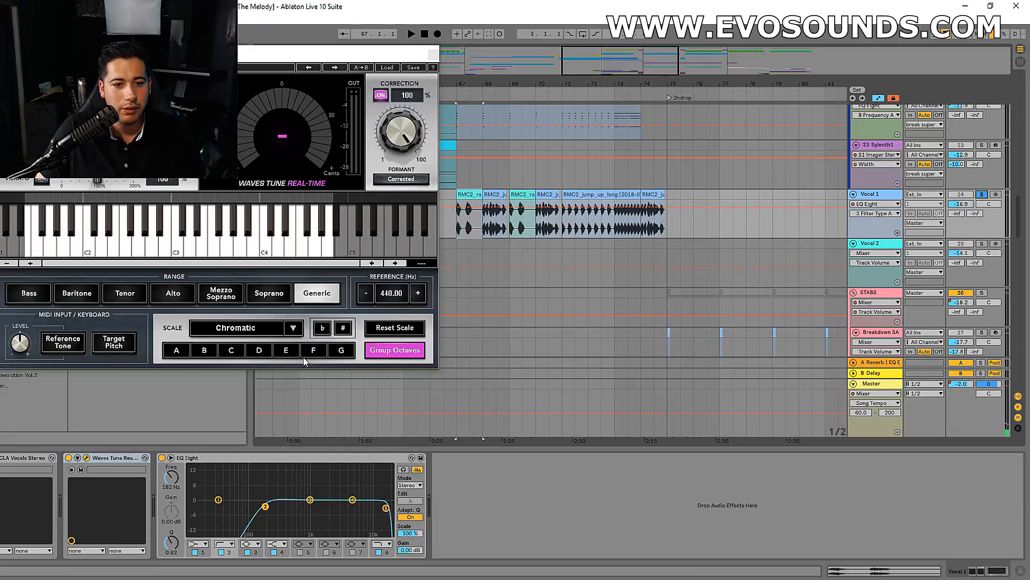
Set Waves Tune Real-Time's scale on Vocal 1 to D Harmonic Minor and play the soloed vocal phrase.
{"action": "left_click", "coordinate": [263, 352]}
{"action": "left_click", "coordinate": [279, 332]}
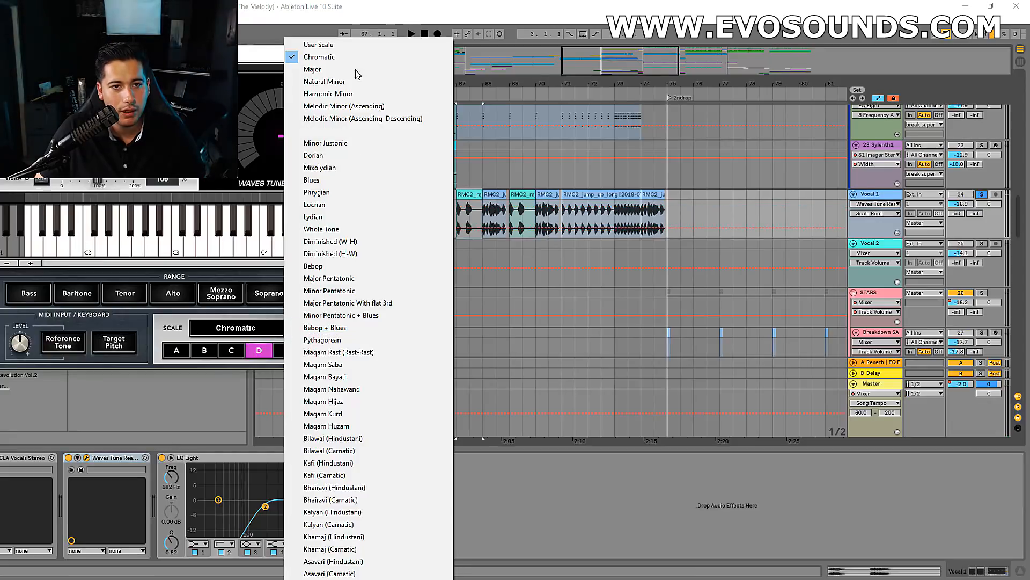
{"action": "left_click", "coordinate": [329, 93]}
{"action": "key", "text": "space"}
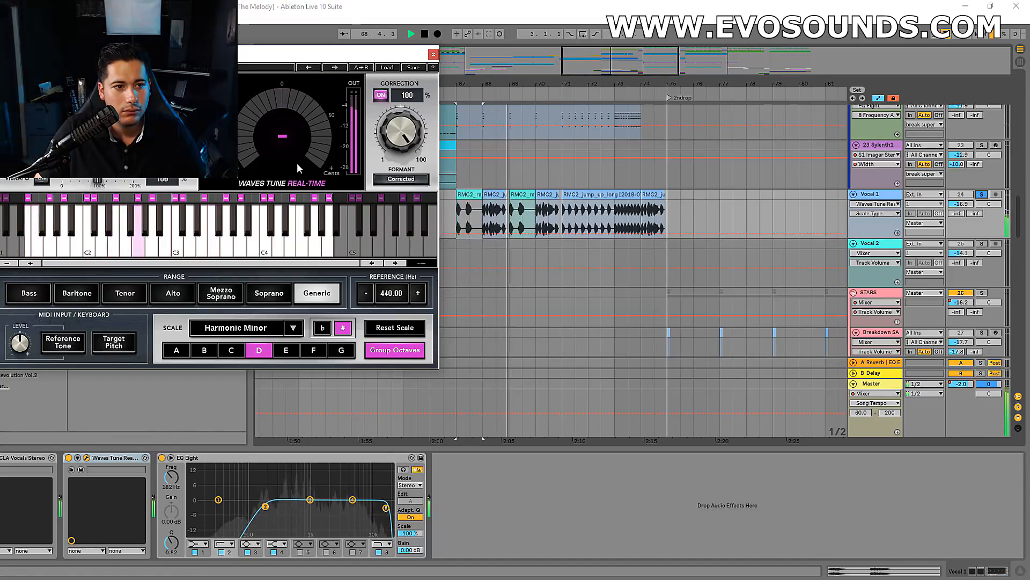
Set the Waves Tune Real-Time vocal range to Tenor while the phrases play and close the plugin window.
{"action": "left_click", "coordinate": [171, 293]}
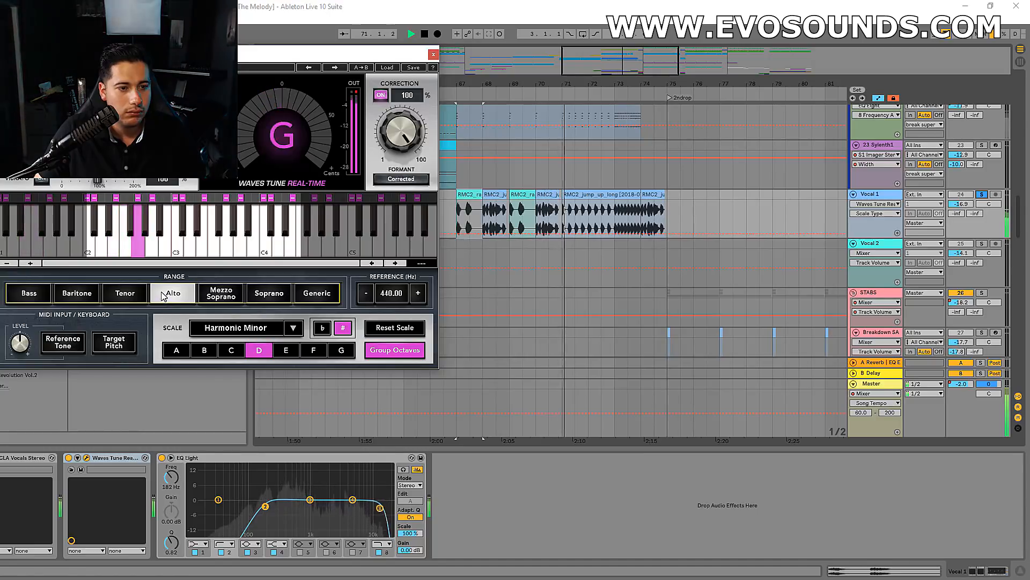
{"action": "left_click", "coordinate": [125, 293]}
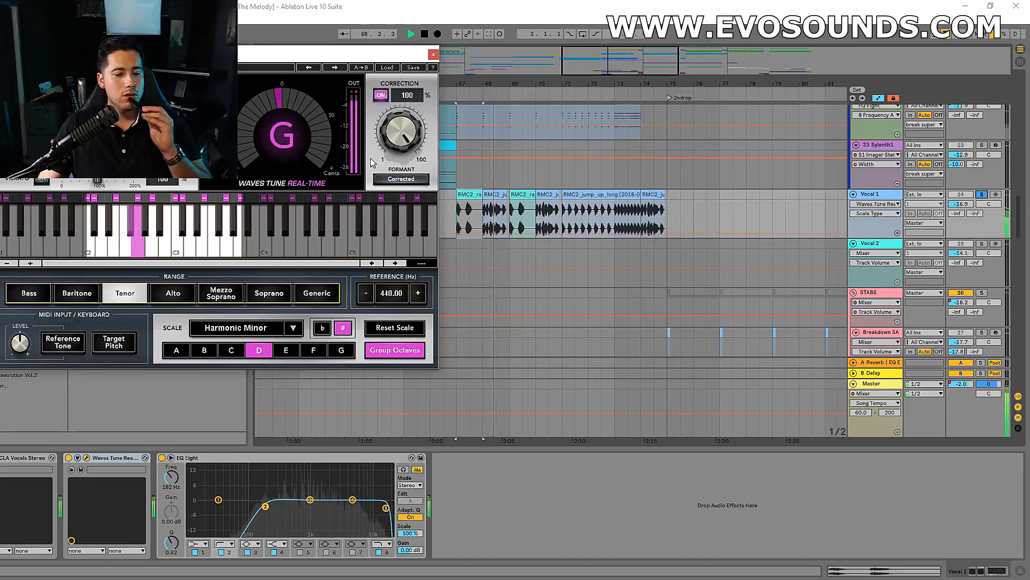
{"action": "left_click_drag", "start_coordinate": [375, 54], "coordinate": [549, 84]}
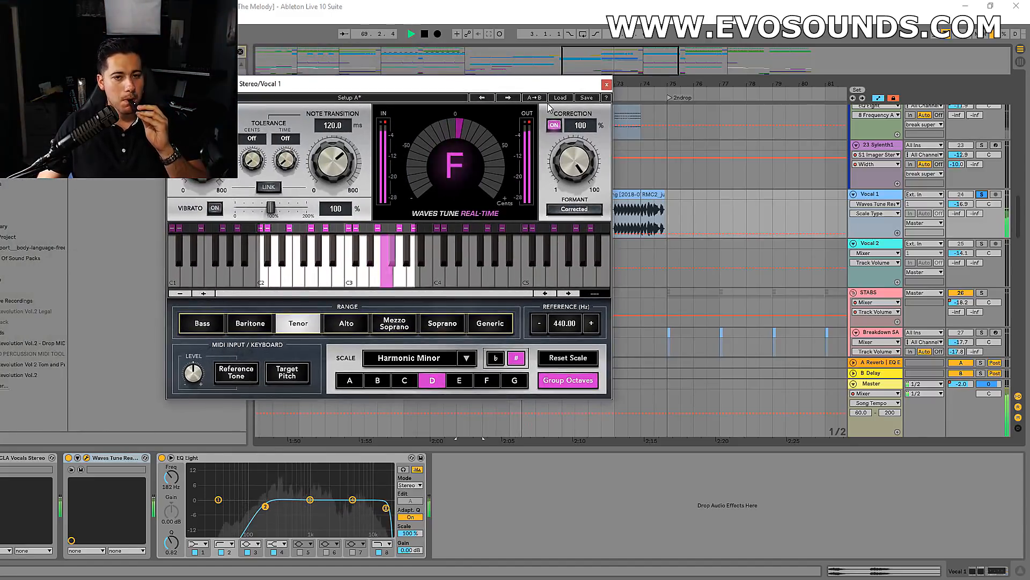
{"action": "left_click", "coordinate": [607, 85]}
Lower the Reverb and Delay faders in Vocal 1's CLA Vocals plugin and replay the phrase.
{"action": "left_click", "coordinate": [2, 458]}
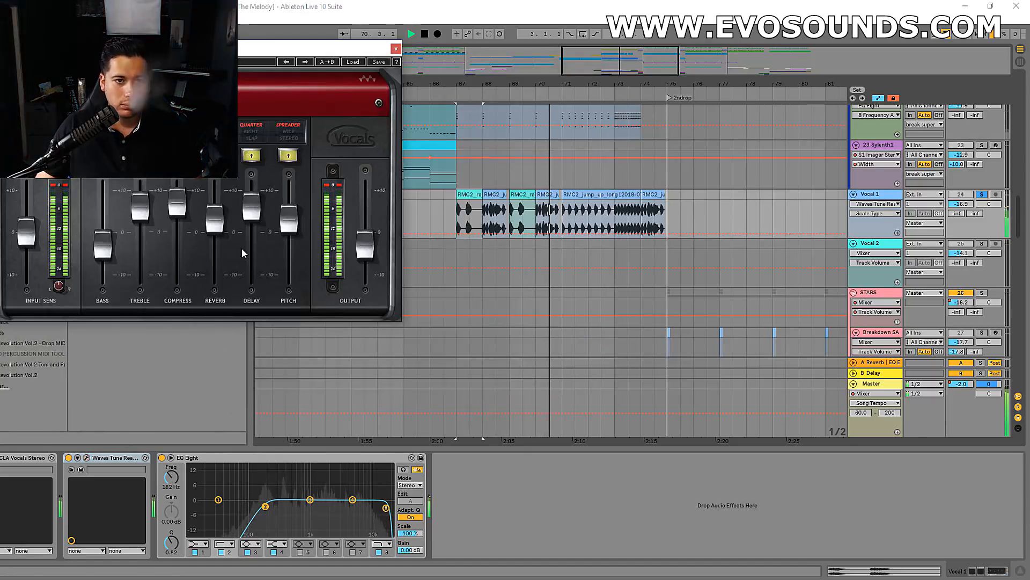
{"action": "key", "text": "space"}
{"action": "left_click_drag", "start_coordinate": [236, 234], "coordinate": [214, 239]}
{"action": "left_click_drag", "start_coordinate": [252, 207], "coordinate": [251, 249]}
{"action": "key", "text": "space"}
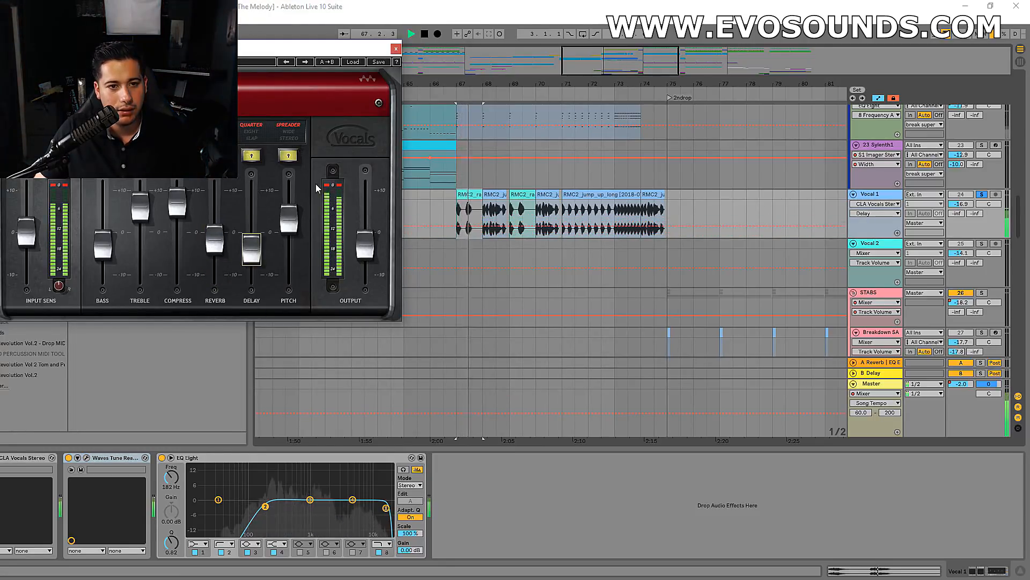
Lower the Pitch fader, raise Bass slightly and reduce Compress a little in CLA Vocals, and close its window.
{"action": "left_click_drag", "start_coordinate": [296, 214], "coordinate": [290, 275]}
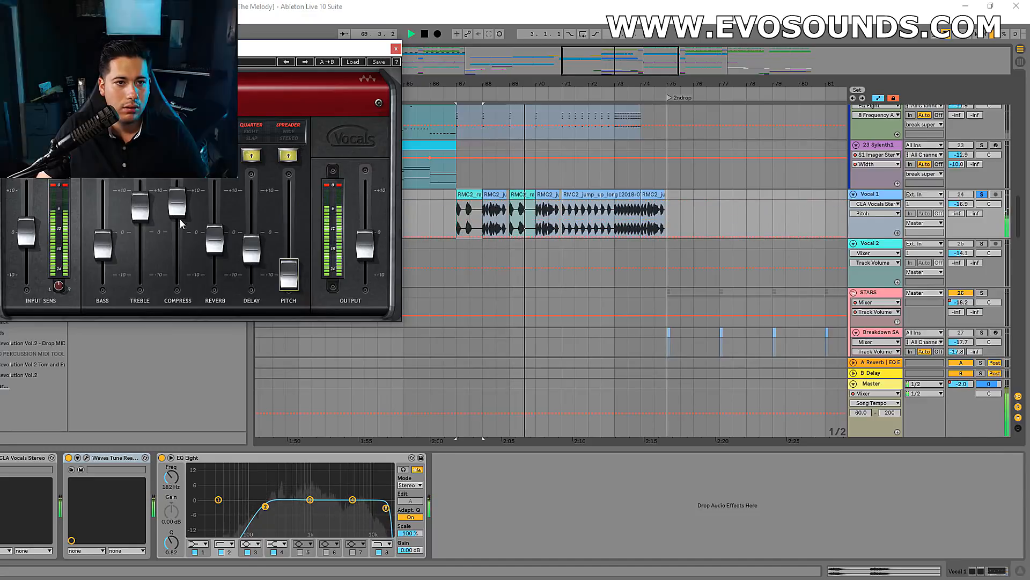
{"action": "left_click_drag", "start_coordinate": [107, 244], "coordinate": [108, 231]}
{"action": "left_click_drag", "start_coordinate": [177, 201], "coordinate": [177, 206]}
{"action": "left_click", "coordinate": [396, 49]}
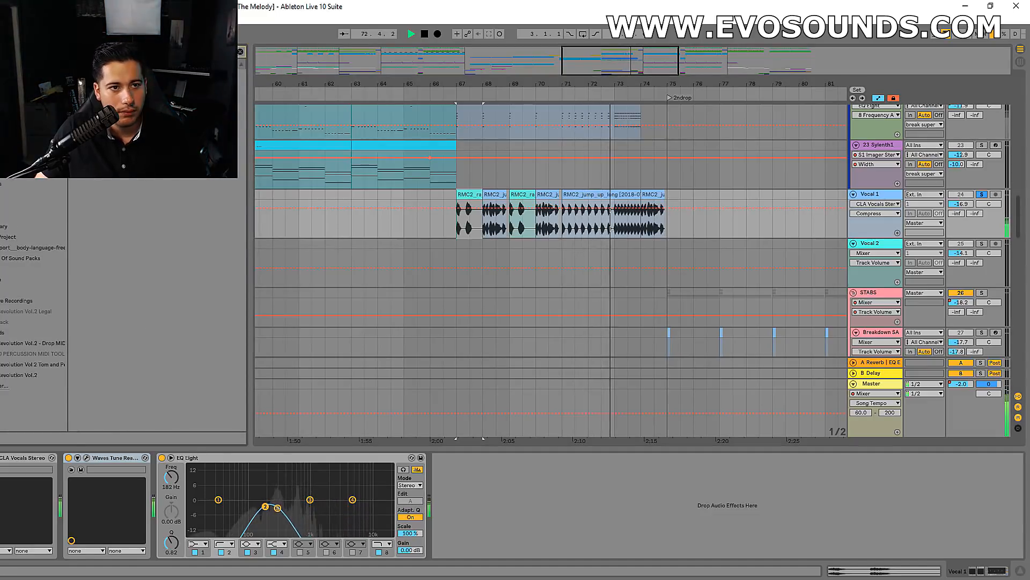
Insert the C4 multiband processor between Waves Tune Real-Time and the EQ Eight on Vocal 1, load a preset and compare it bypassed.
{"action": "left_click_drag", "start_coordinate": [165, 439], "coordinate": [148, 473]}
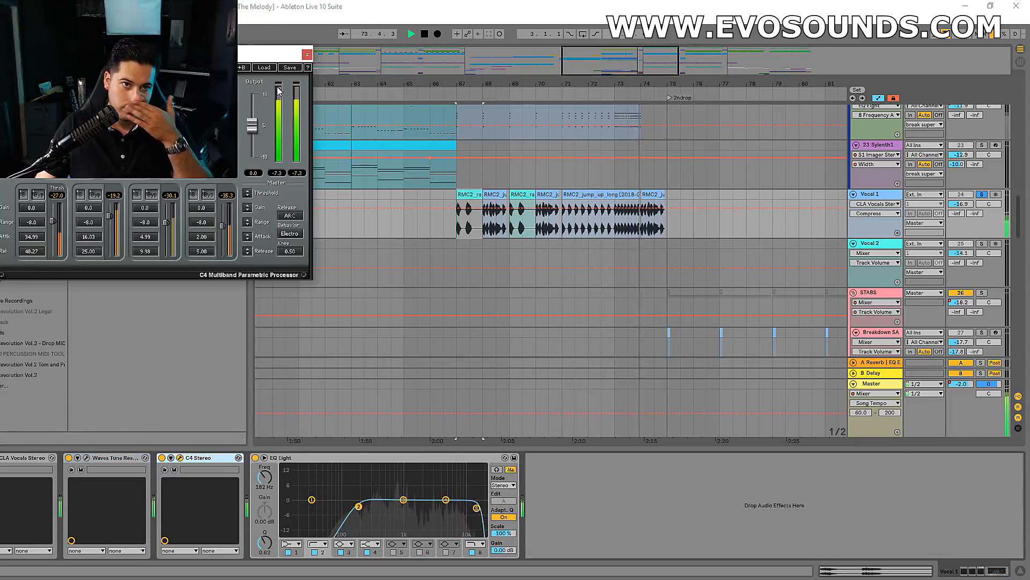
{"action": "left_click", "coordinate": [263, 67]}
{"action": "left_click", "coordinate": [293, 329]}
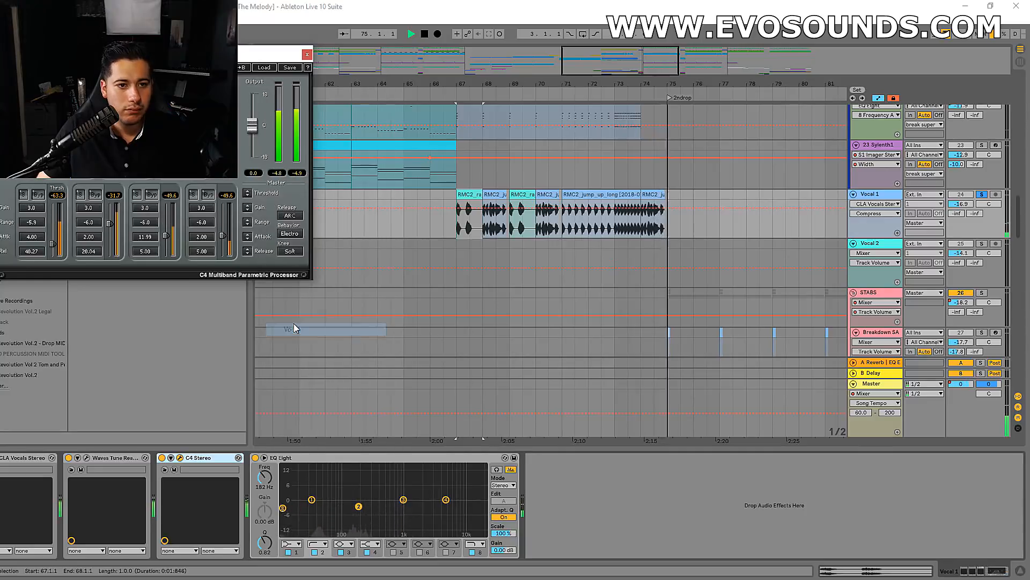
{"action": "left_click", "coordinate": [460, 193]}
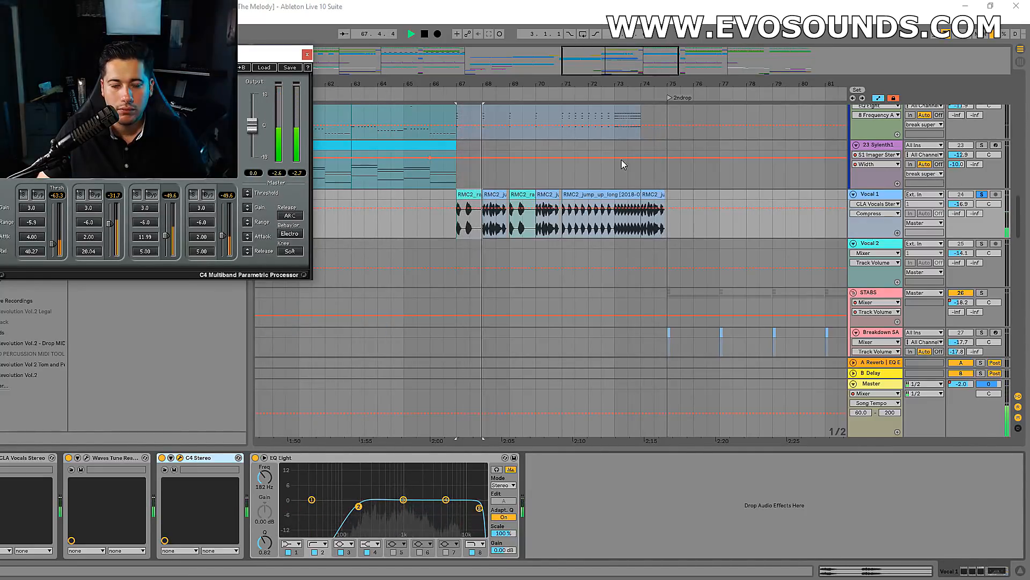
{"action": "left_click", "coordinate": [162, 458]}
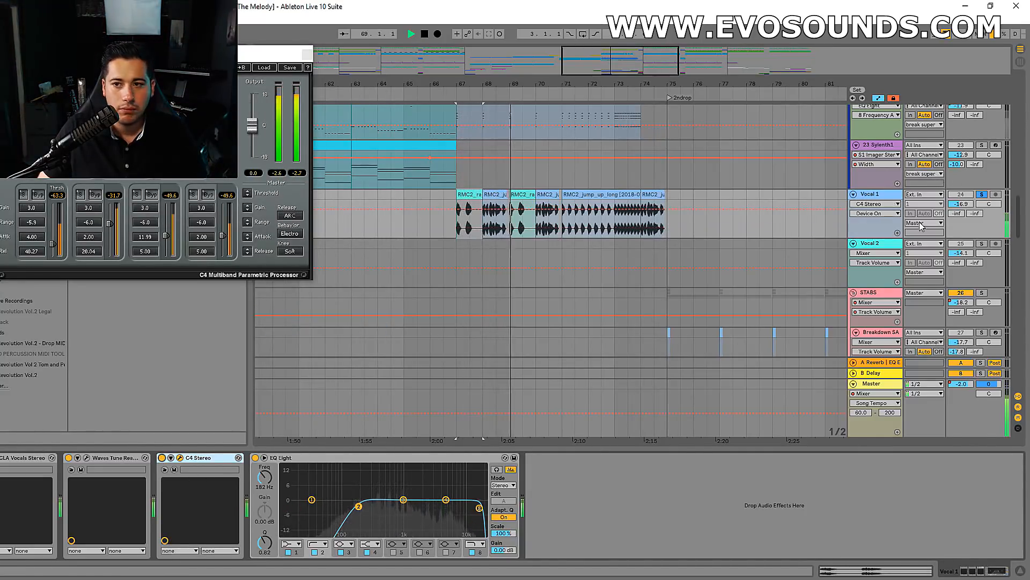
{"action": "left_click", "coordinate": [307, 54]}
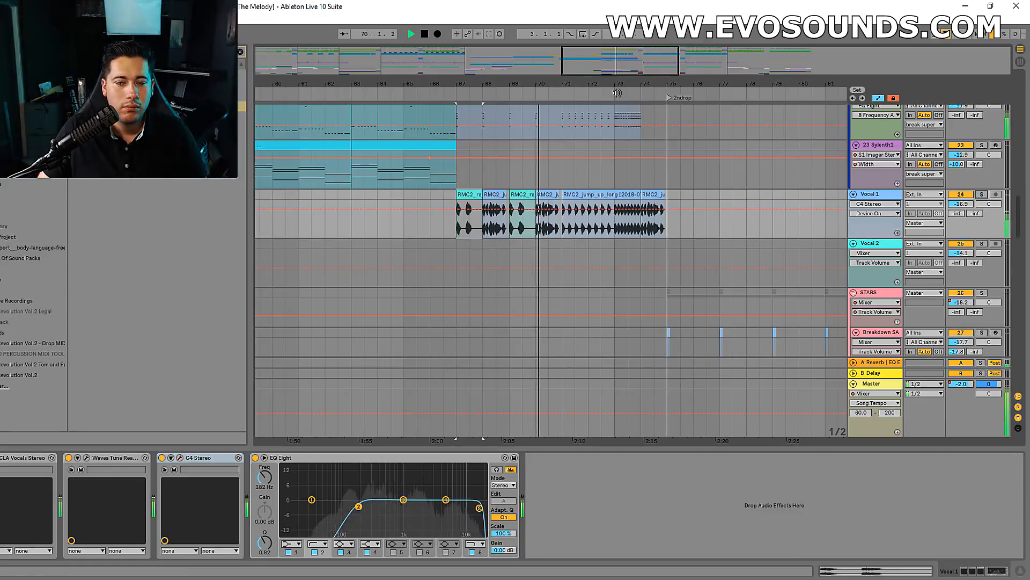
Play the buildup from 66.1.1 in the full mix, check the CLA Vocals settings and set Vocal 1's volume to -14.0.
{"action": "left_click_drag", "start_coordinate": [816, 83], "coordinate": [767, 81]}
{"action": "key", "text": "space"}
{"action": "left_click", "coordinate": [397, 161]}
{"action": "key", "text": "space"}
{"action": "left_click_drag", "start_coordinate": [961, 204], "coordinate": [961, 197]}
{"action": "left_click", "coordinate": [884, 194]}
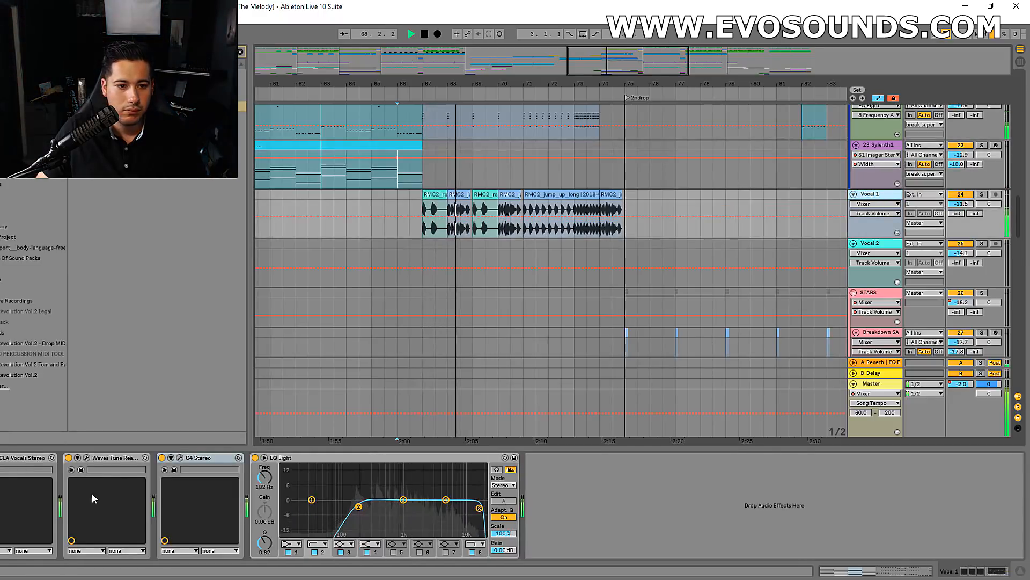
{"action": "left_click", "coordinate": [8, 458]}
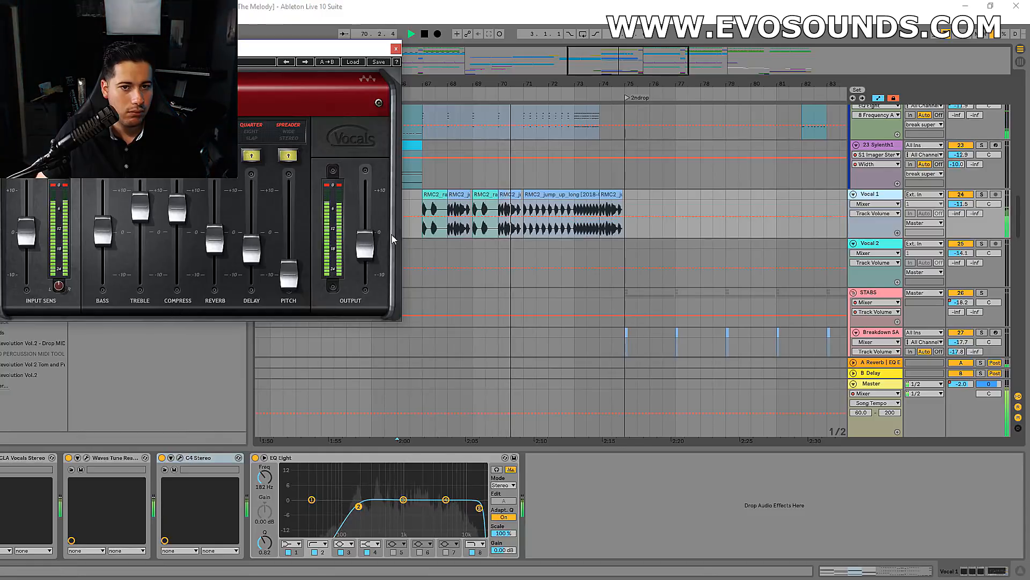
{"action": "left_click", "coordinate": [396, 49]}
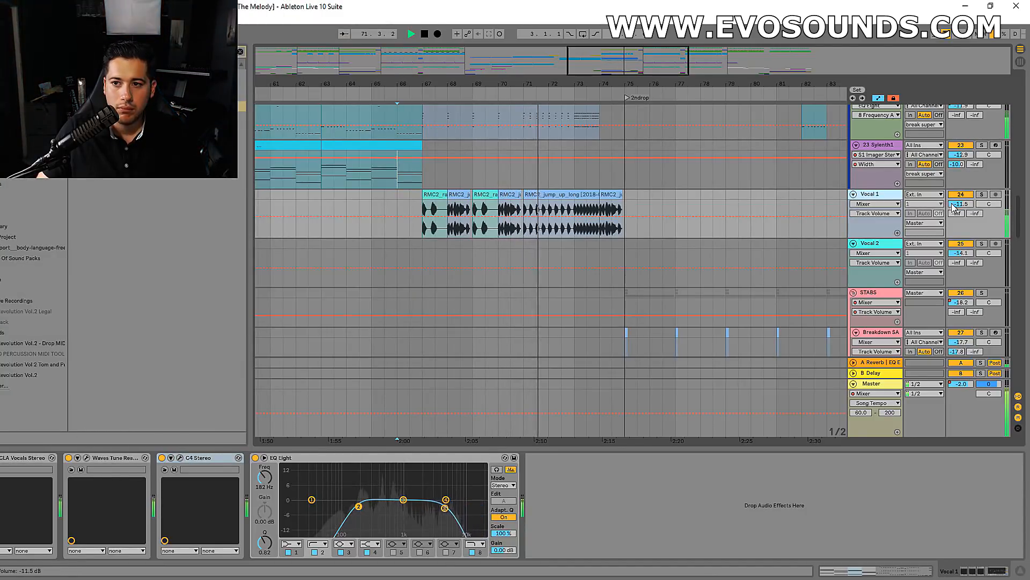
{"action": "left_click_drag", "start_coordinate": [955, 207], "coordinate": [954, 217]}
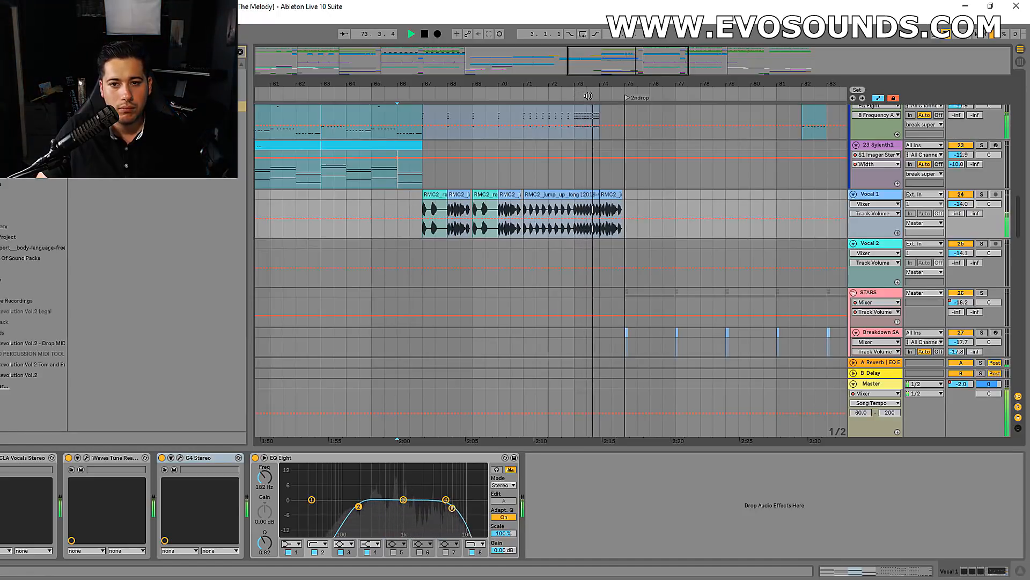
Set the end of EQ Eight's band 8 frequency automation to 840 Hz on Vocal 1's last clip and play from 74.1.1.
{"action": "left_click_drag", "start_coordinate": [661, 84], "coordinate": [661, 132]}
{"action": "key", "text": "space"}
{"action": "left_click", "coordinate": [370, 195]}
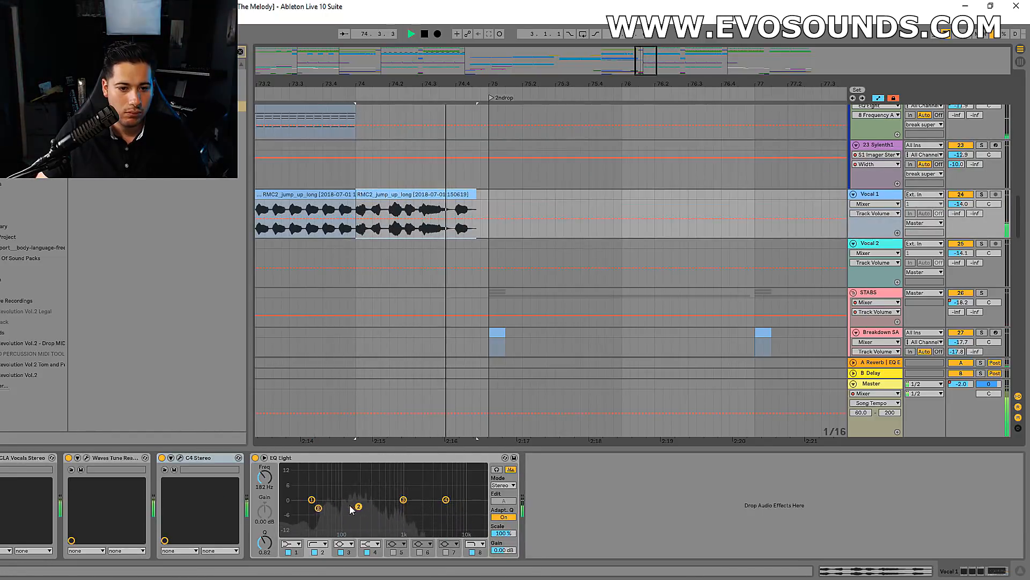
{"action": "left_click", "coordinate": [284, 508]}
{"action": "left_click_drag", "start_coordinate": [465, 242], "coordinate": [466, 214]}
{"action": "key", "text": "space"}
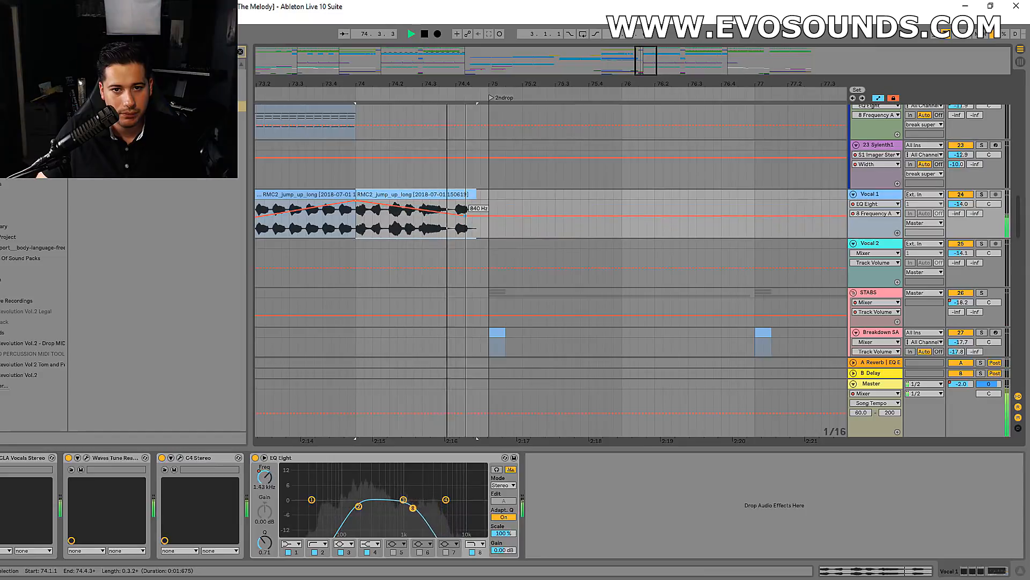
{"action": "key", "text": "space"}
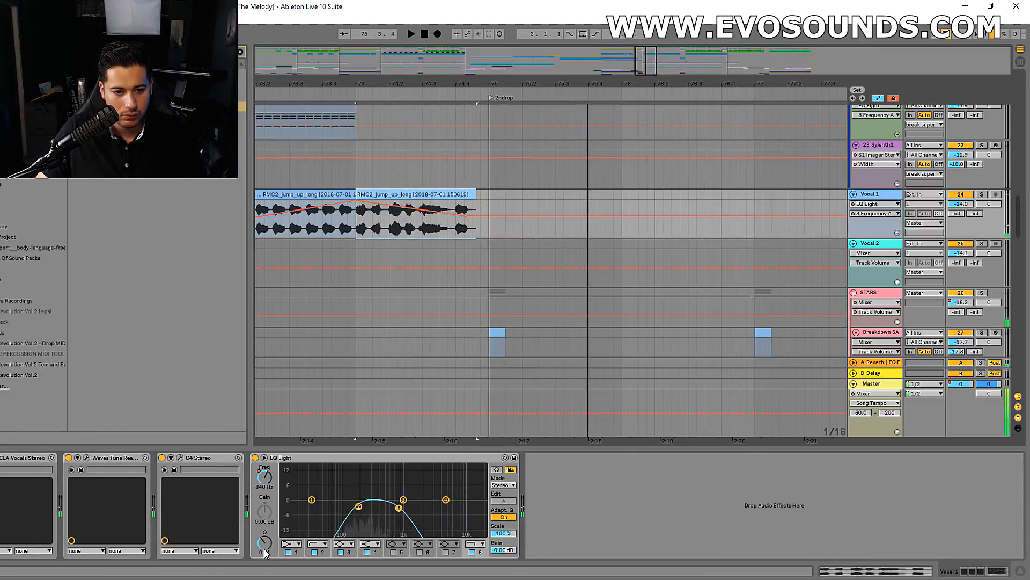
Automate EQ Eight's band 8 resonance to ramp up across Vocal 1's last clip and drop at the clip's end.
{"action": "left_click_drag", "start_coordinate": [264, 544], "coordinate": [264, 526]}
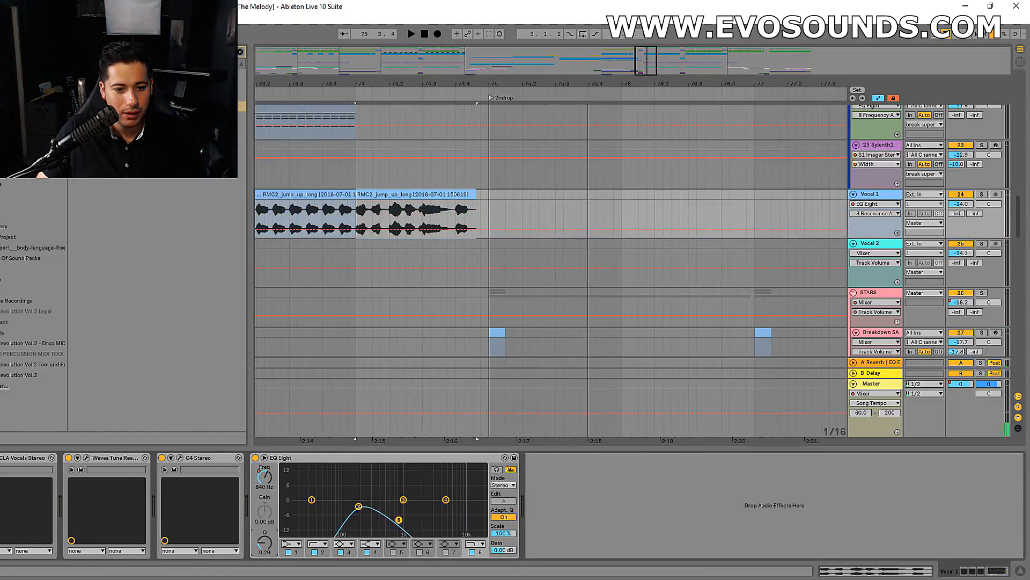
{"action": "left_click", "coordinate": [358, 225]}
{"action": "key", "text": "space"}
{"action": "left_click_drag", "start_coordinate": [433, 225], "coordinate": [481, 237]}
{"action": "key", "text": "space"}
{"action": "key", "text": "space"}
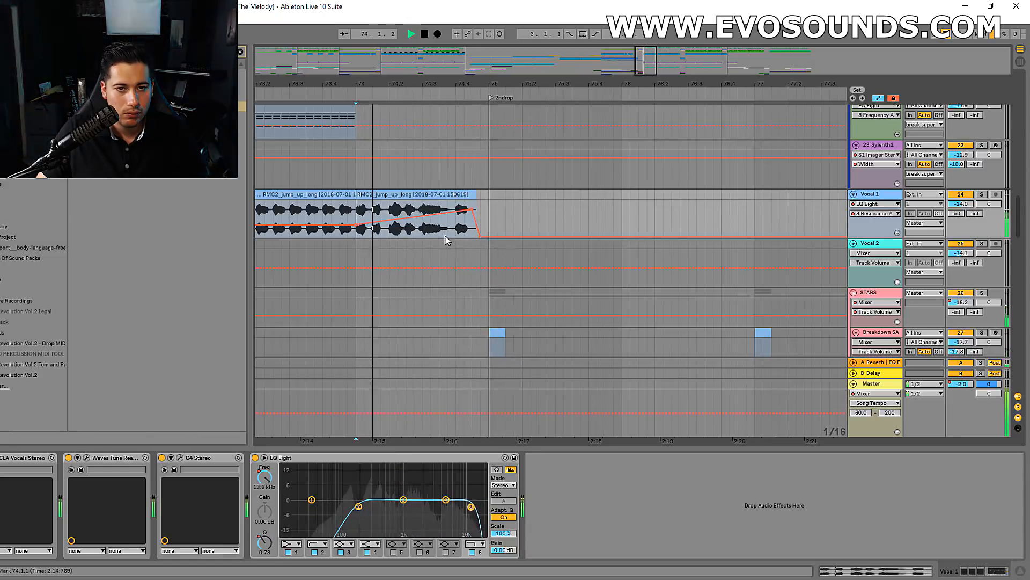
{"action": "left_click_drag", "start_coordinate": [473, 208], "coordinate": [472, 205]}
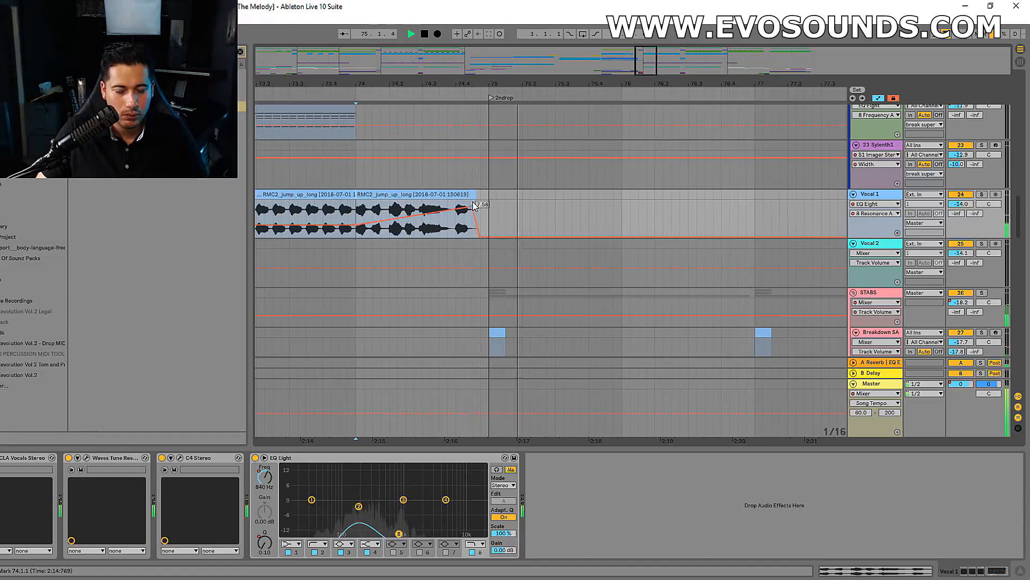
Play the buildup, solo Vocal 1, cut EQ Eight's band 3 by 12.3 dB at 861 Hz and compare with the EQ bypassed.
{"action": "key", "text": "minus"}
{"action": "left_click", "coordinate": [415, 198]}
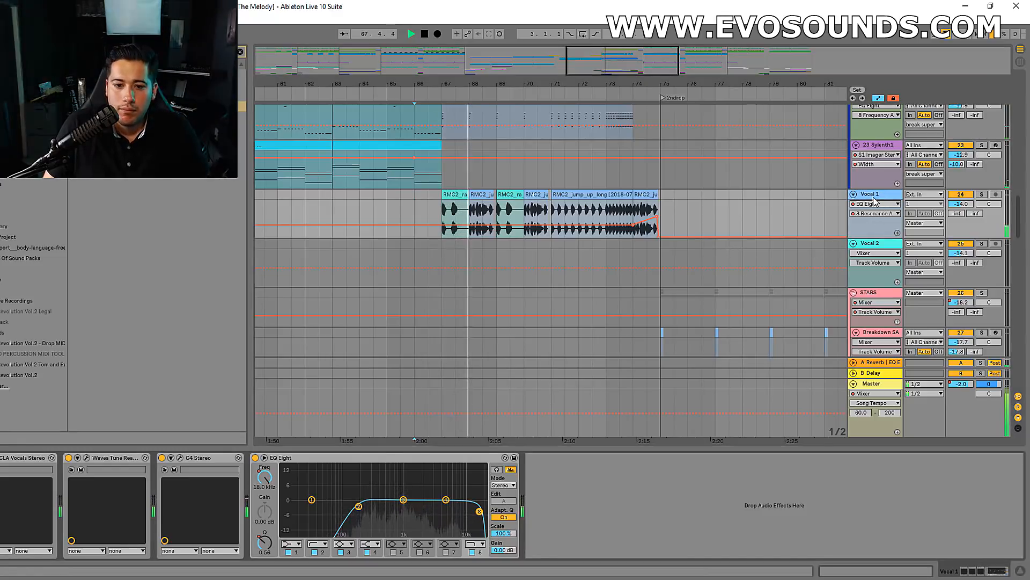
{"action": "key", "text": "space"}
{"action": "left_click", "coordinate": [448, 194]}
{"action": "key", "text": "space"}
{"action": "left_click", "coordinate": [984, 195]}
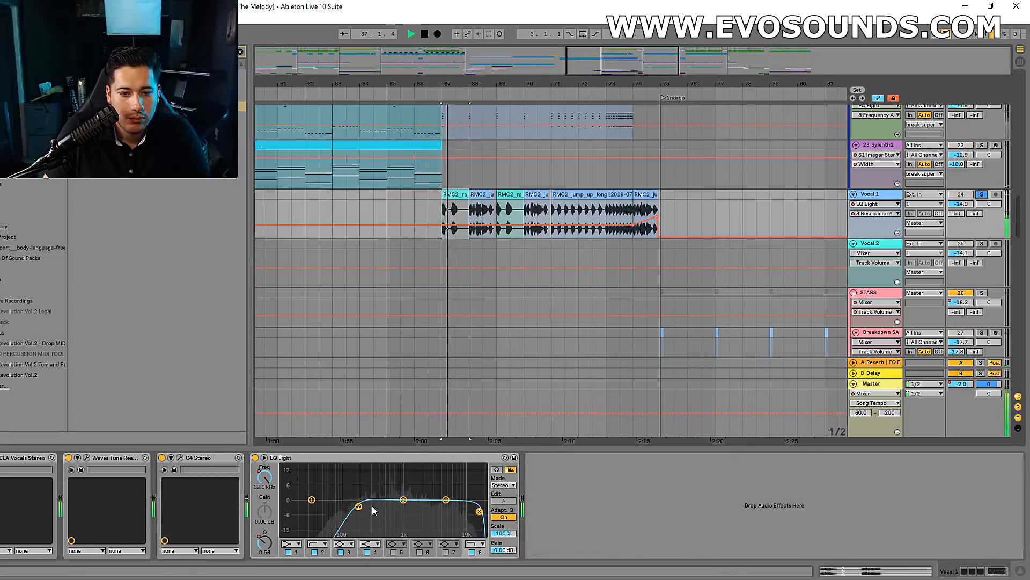
{"action": "left_click_drag", "start_coordinate": [402, 501], "coordinate": [400, 531]}
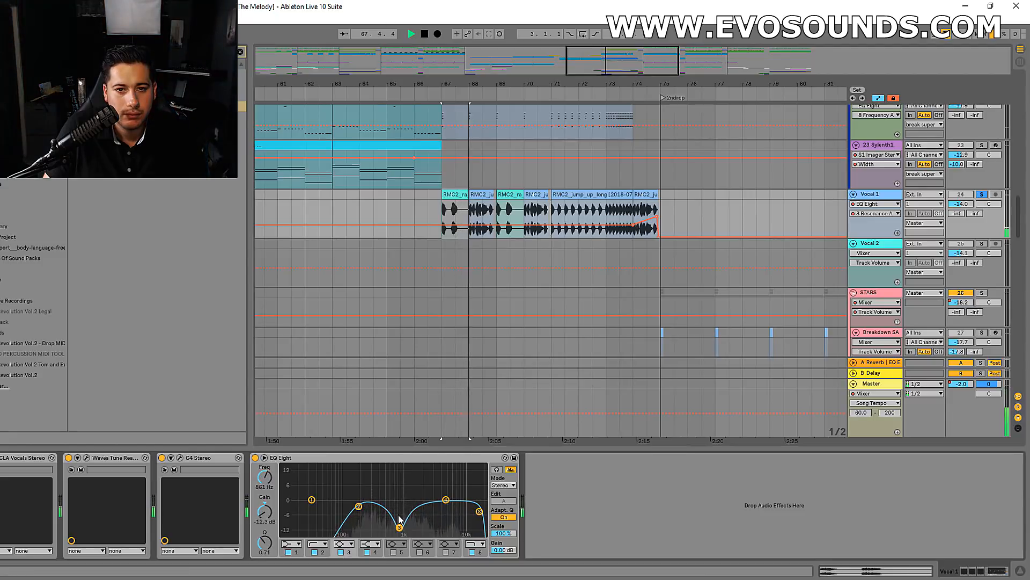
{"action": "left_click", "coordinate": [255, 458]}
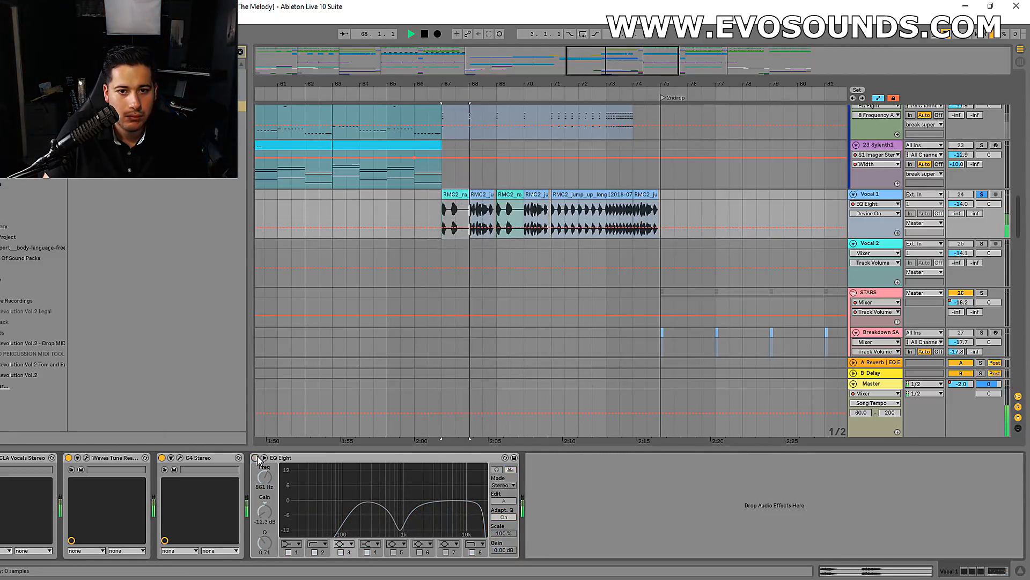
{"action": "key", "text": "space"}
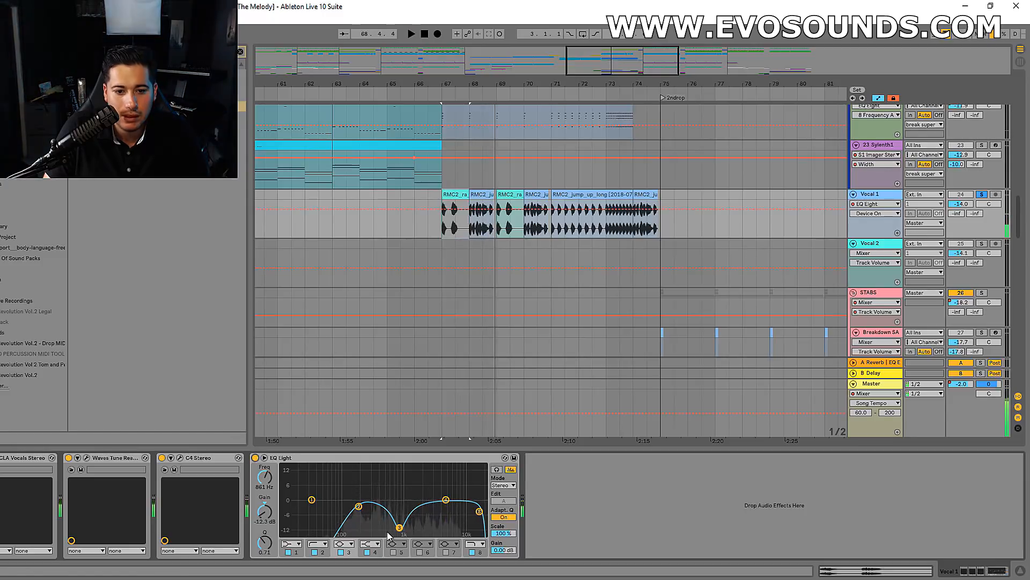
Raise Vocal 1's volume to -10.7 in the full mix and boost EQ Eight's band 4 by 2.85 dB at 3.67 kHz.
{"action": "key", "text": "space"}
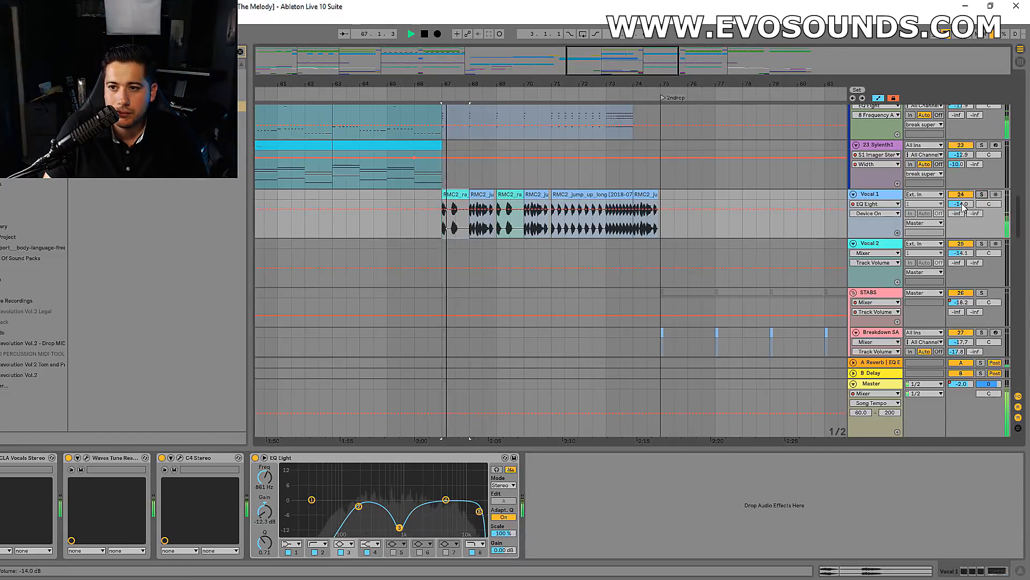
{"action": "left_click_drag", "start_coordinate": [962, 204], "coordinate": [961, 200]}
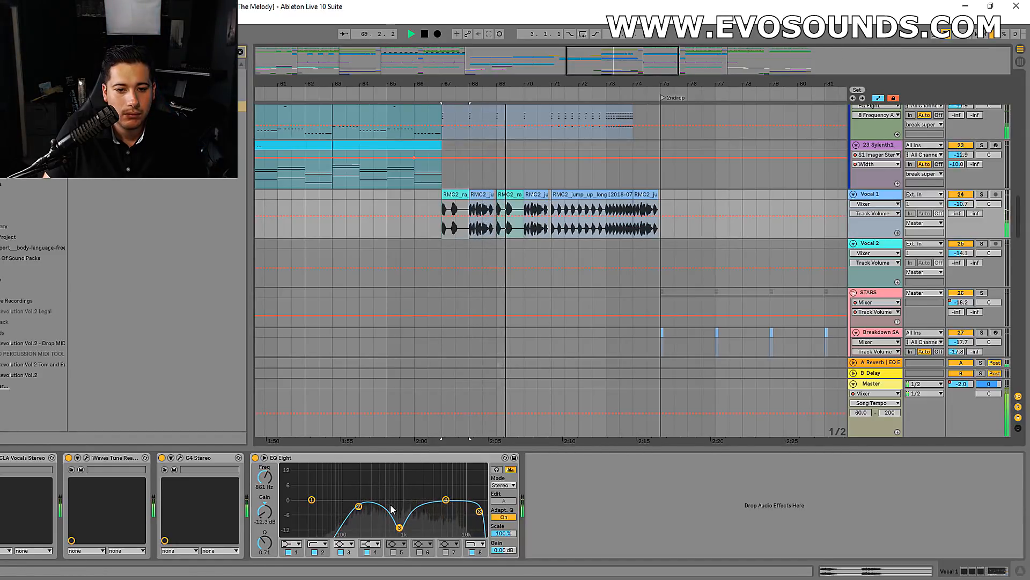
{"action": "mouse_move", "coordinate": [446, 499]}
{"action": "left_mouse_down"}
{"action": "mouse_move", "coordinate": [427, 502]}
{"action": "mouse_move", "coordinate": [440, 491]}
{"action": "mouse_move", "coordinate": [456, 510]}
{"action": "mouse_move", "coordinate": [433, 510]}
{"action": "left_mouse_up"}
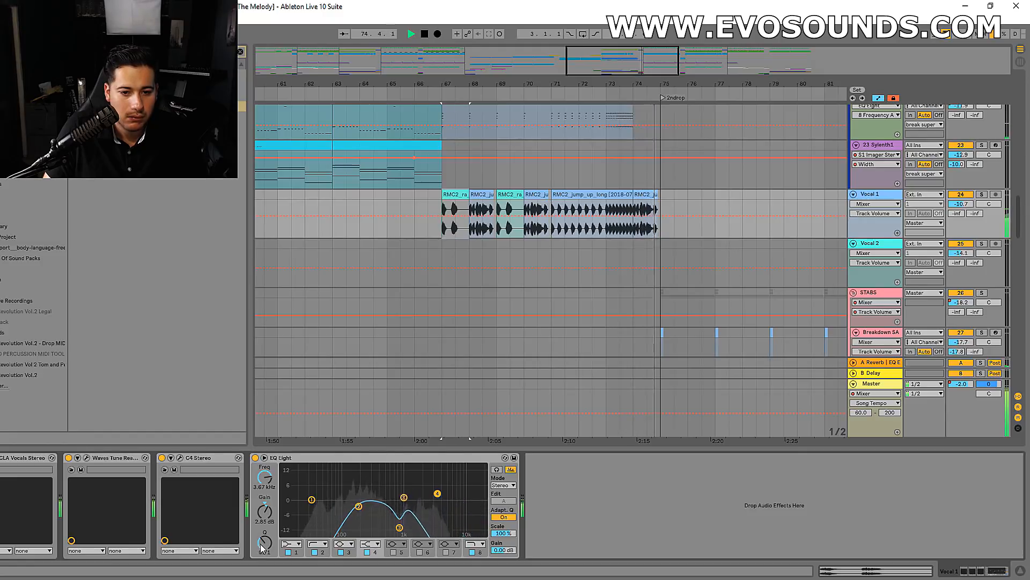
{"action": "scroll", "coordinate": [626, 346], "scroll_direction": "up", "scroll_amount": 2}
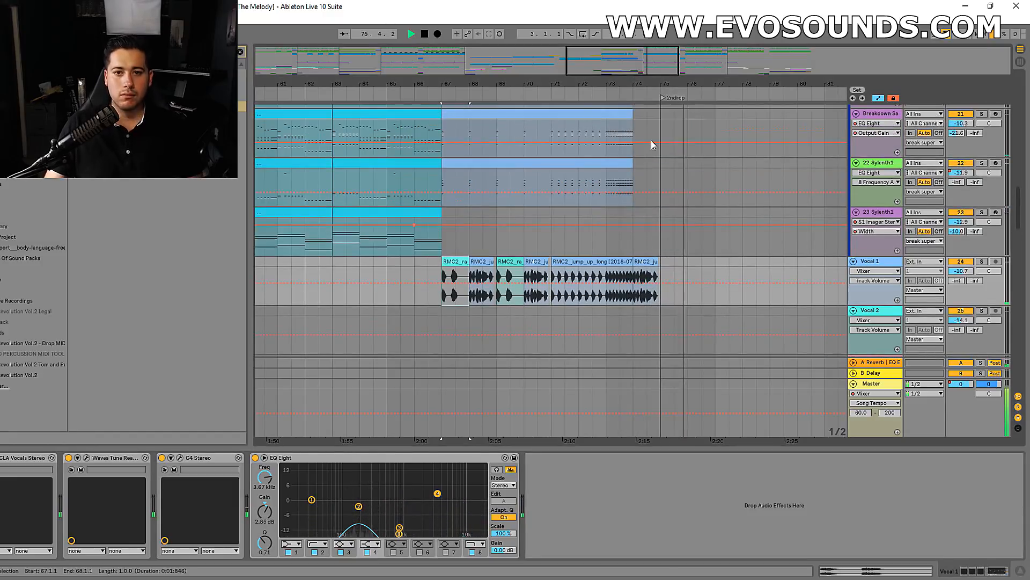
{"action": "scroll", "coordinate": [651, 140], "scroll_direction": "down", "scroll_amount": 1}
{"action": "left_click_drag", "start_coordinate": [652, 60], "coordinate": [651, 18]}
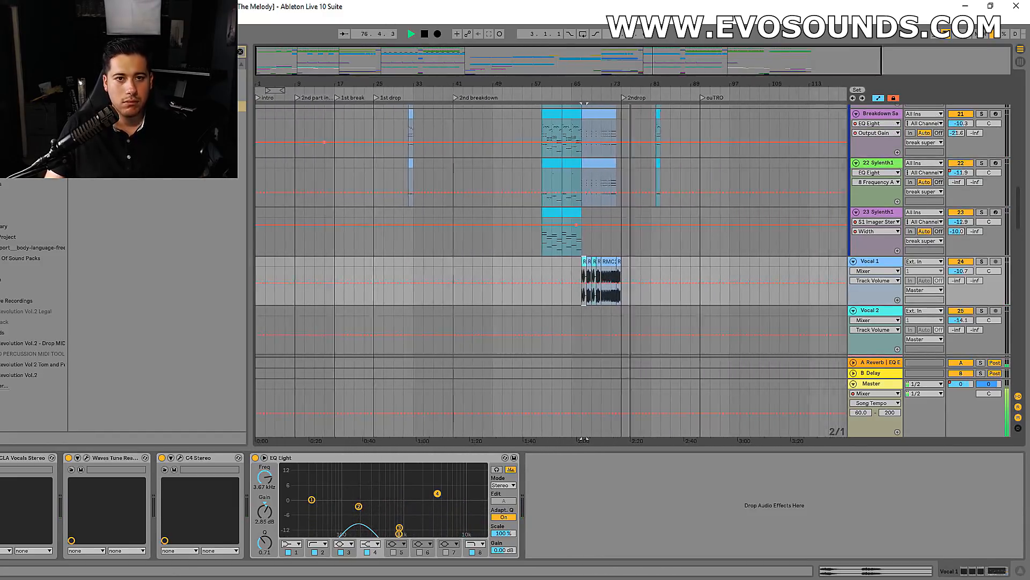
{"action": "scroll", "coordinate": [530, 292], "scroll_direction": "down", "scroll_amount": 7}
{"action": "scroll", "coordinate": [647, 250], "scroll_direction": "up", "scroll_amount": 15}
{"action": "scroll", "coordinate": [543, 309], "scroll_direction": "down", "scroll_amount": 5}
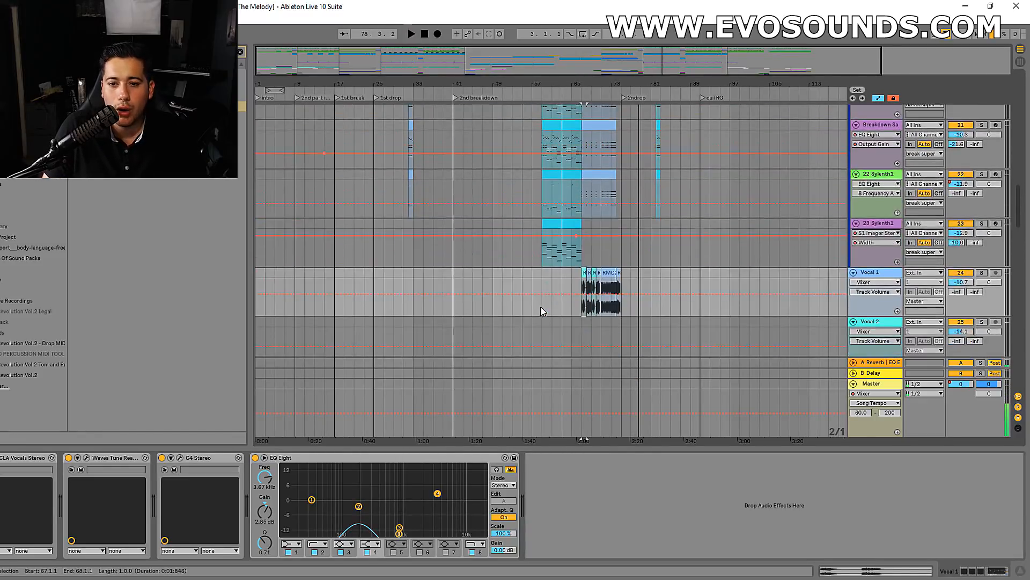
Insert VocalSynth 2 on Vocal 1 between C4 Stereo and EQ Eight and close its preset browser.
{"action": "left_click_drag", "start_coordinate": [702, 63], "coordinate": [650, 107]}
{"action": "left_click_drag", "start_coordinate": [650, 65], "coordinate": [652, 67]}
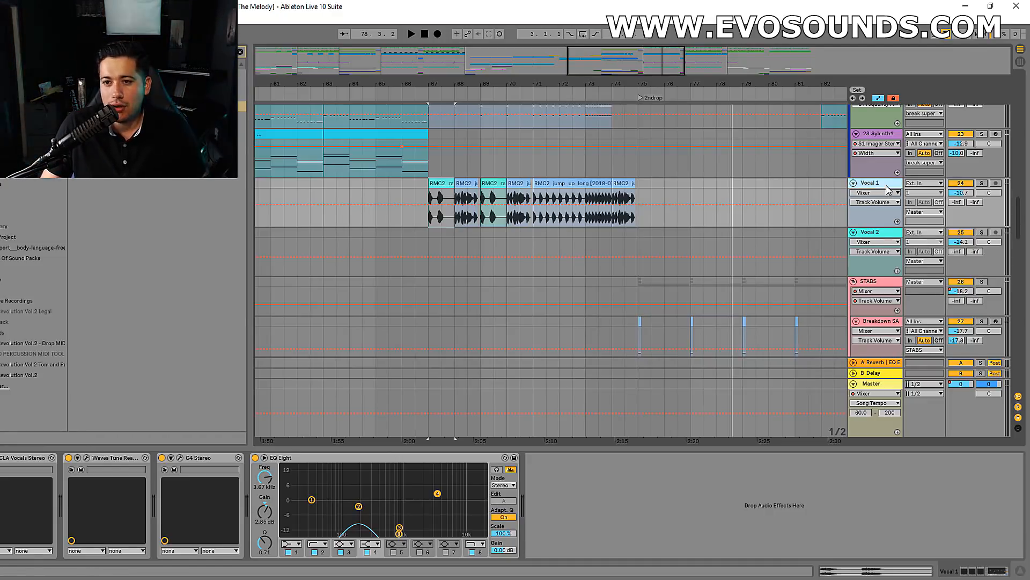
{"action": "left_click", "coordinate": [240, 51]}
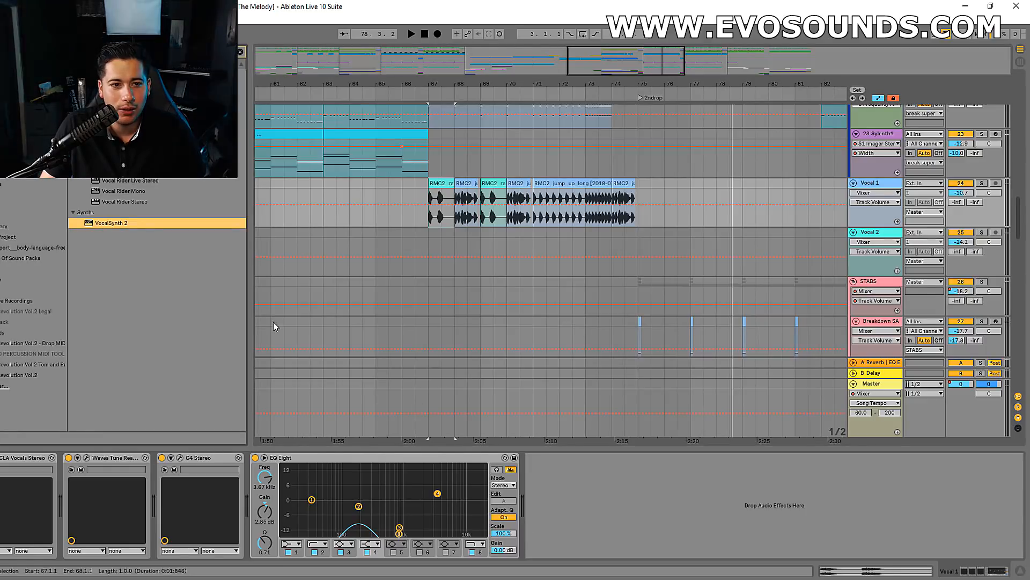
{"action": "left_click_drag", "start_coordinate": [104, 227], "coordinate": [309, 523]}
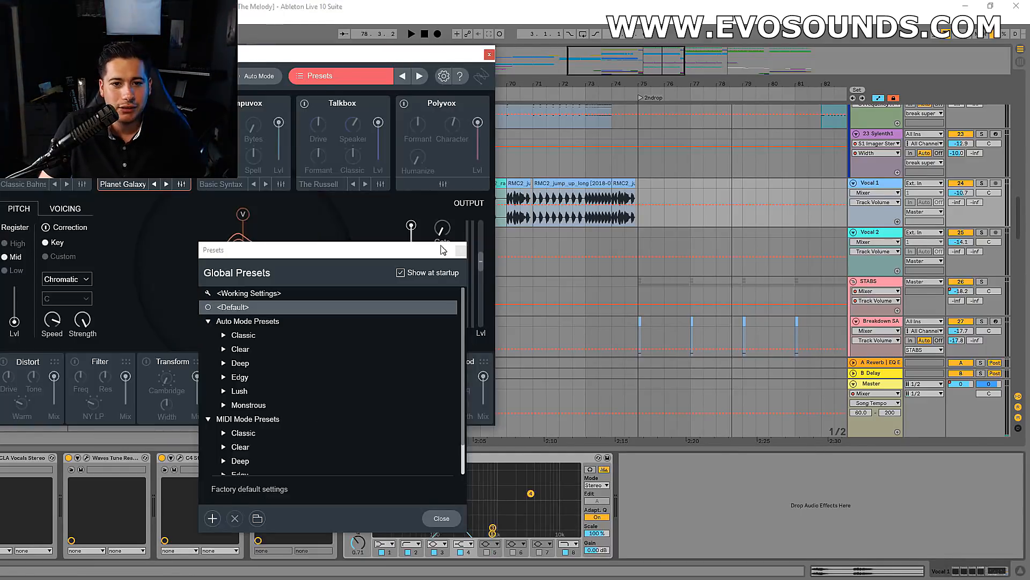
{"action": "left_click", "coordinate": [460, 251]}
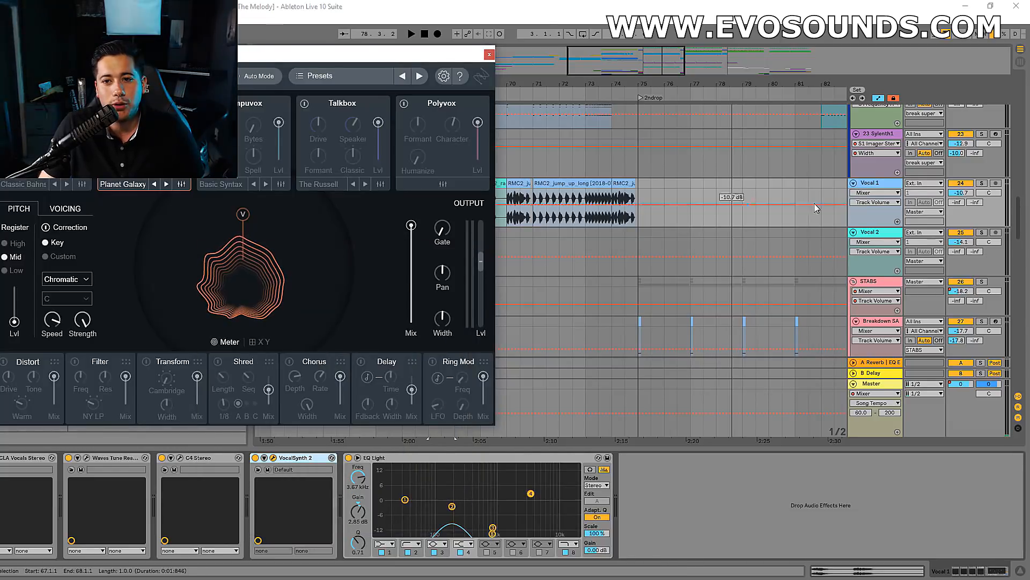
Solo Vocal 1, play it from 67.1.1 and move VocalSynth 2 ahead of CLA Vocals Stereo in the device chain.
{"action": "left_click", "coordinate": [982, 183]}
{"action": "key", "text": "space"}
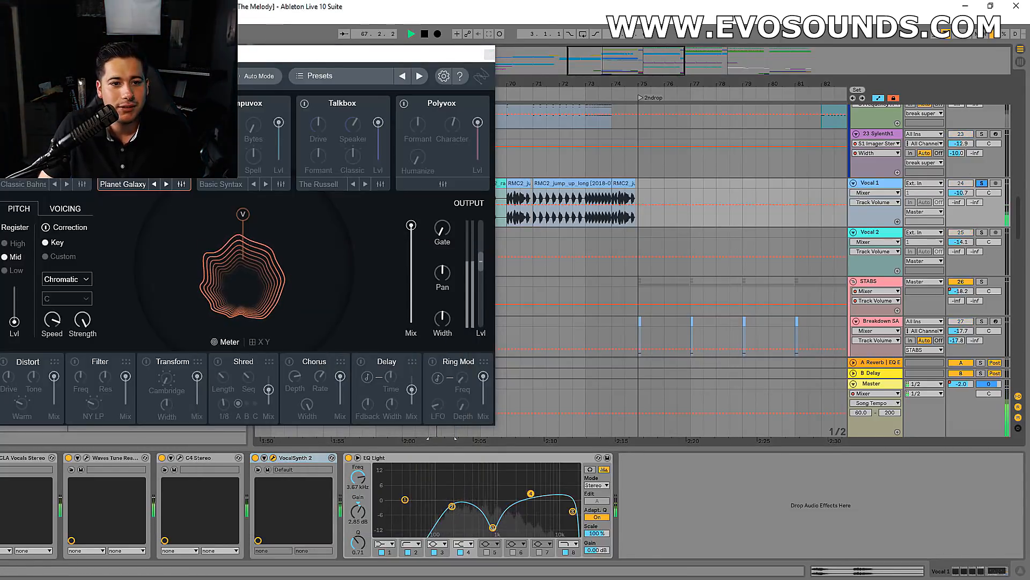
{"action": "key", "text": "space"}
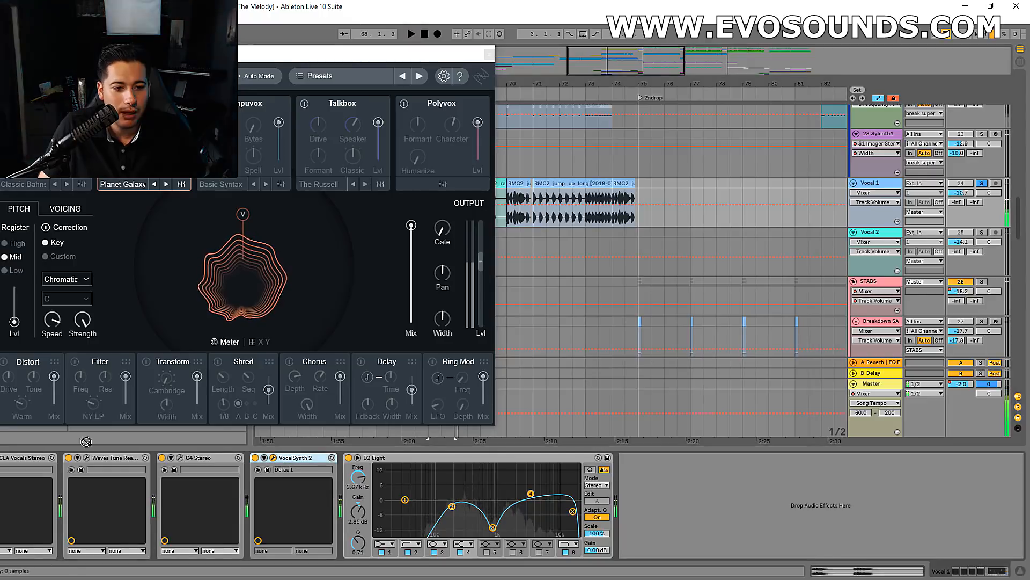
{"action": "left_click_drag", "start_coordinate": [294, 457], "coordinate": [98, 453]}
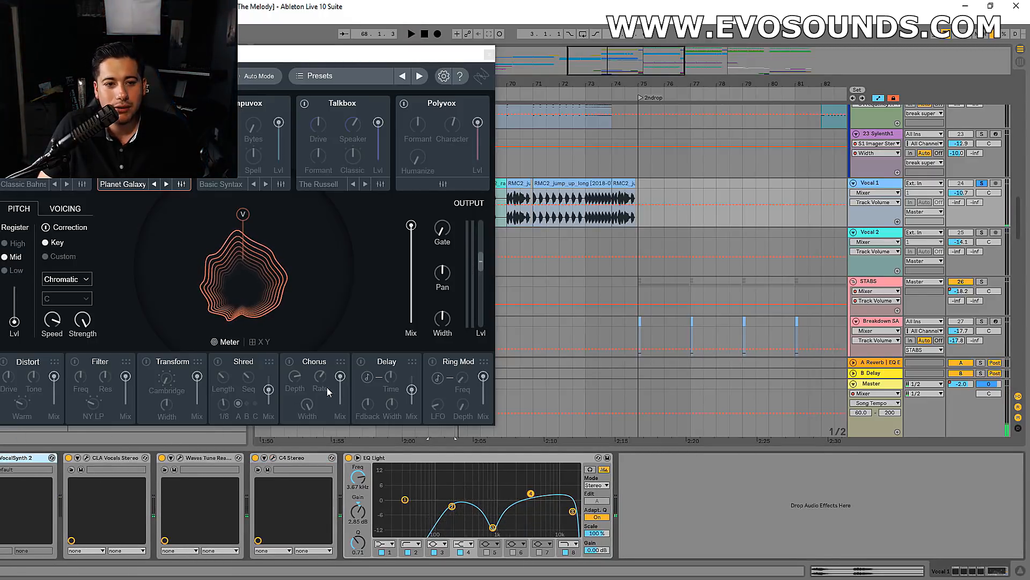
{"action": "key", "text": "space"}
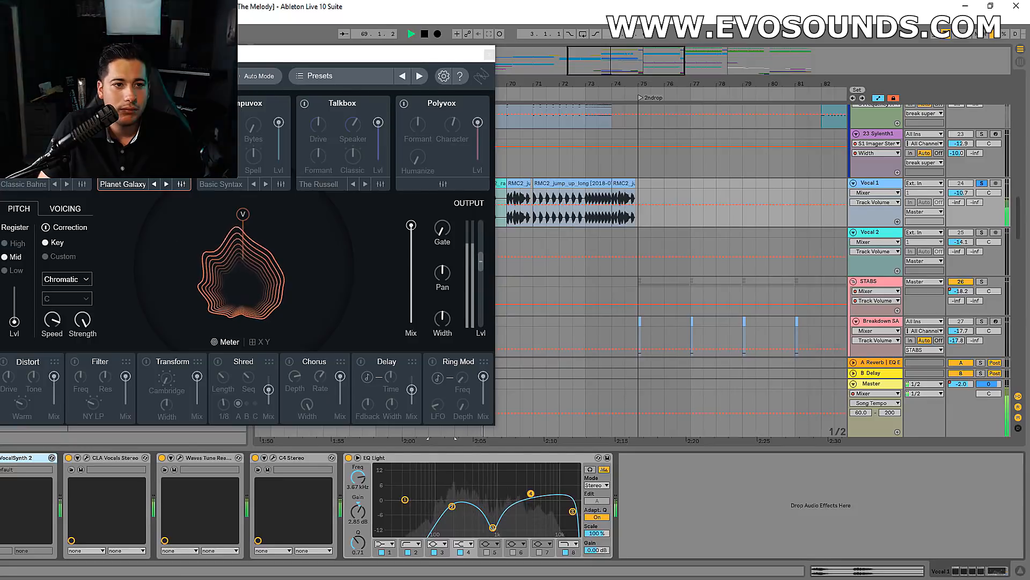
Switch VocalSynth 2's Vocoder sound to The Russell while Vocal 1 plays, and slightly lower the Vocoder level.
{"action": "left_click", "coordinate": [155, 185]}
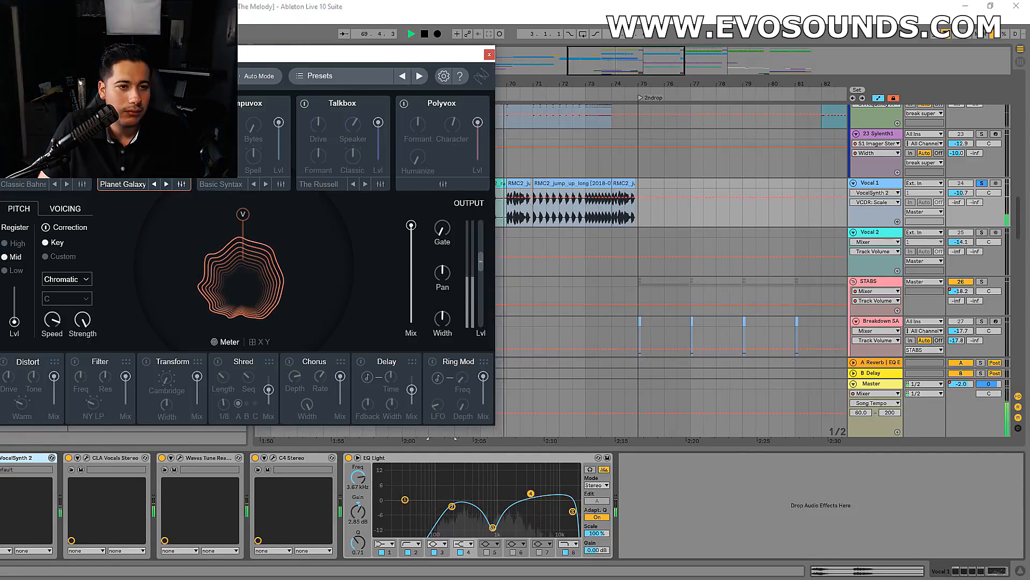
{"action": "left_click", "coordinate": [165, 185]}
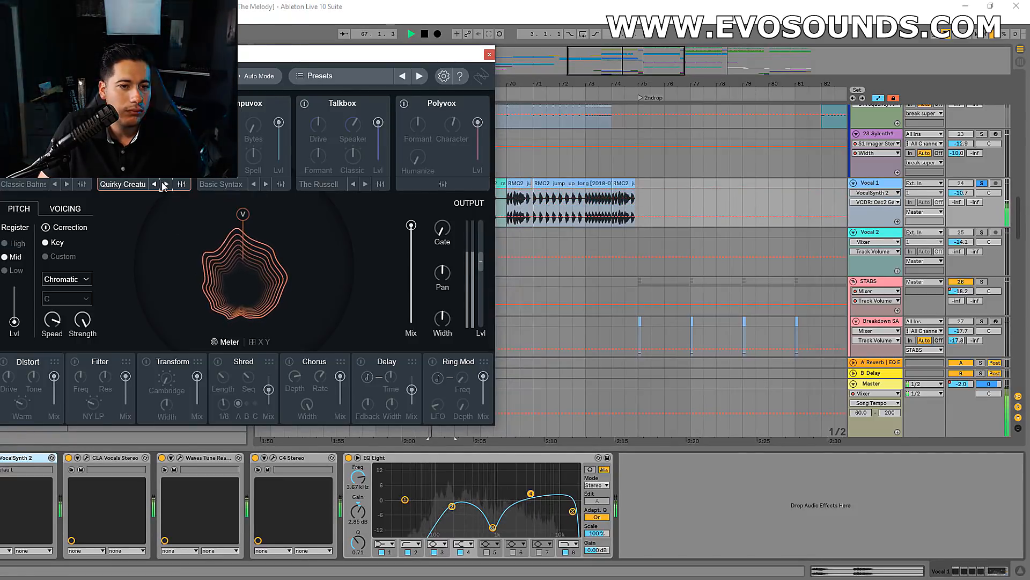
{"action": "left_click", "coordinate": [165, 185]}
{"action": "left_click", "coordinate": [165, 184]}
{"action": "left_click", "coordinate": [165, 185]}
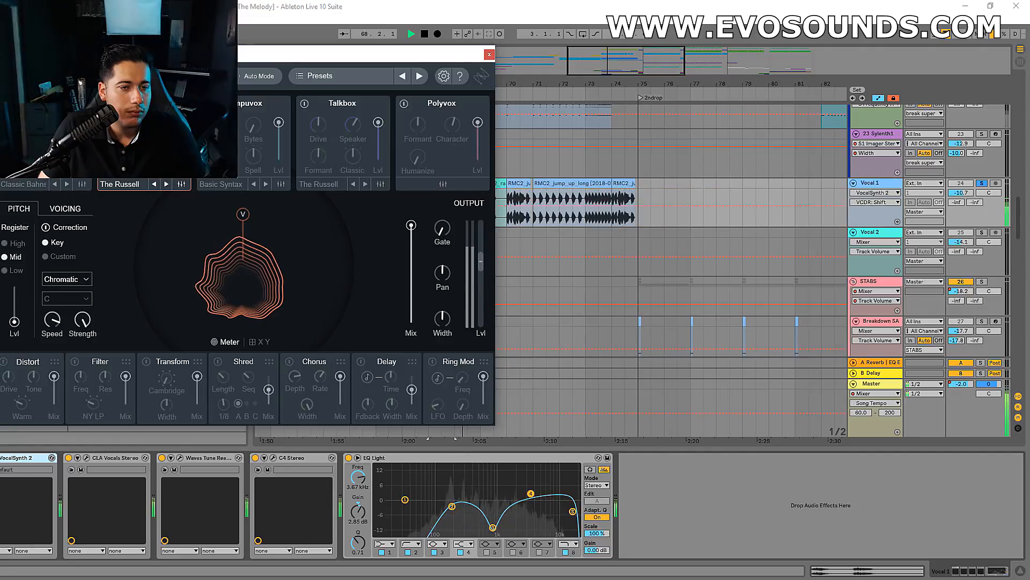
{"action": "left_click_drag", "start_coordinate": [180, 123], "coordinate": [179, 128]}
{"action": "key", "text": "space"}
{"action": "key", "text": "space"}
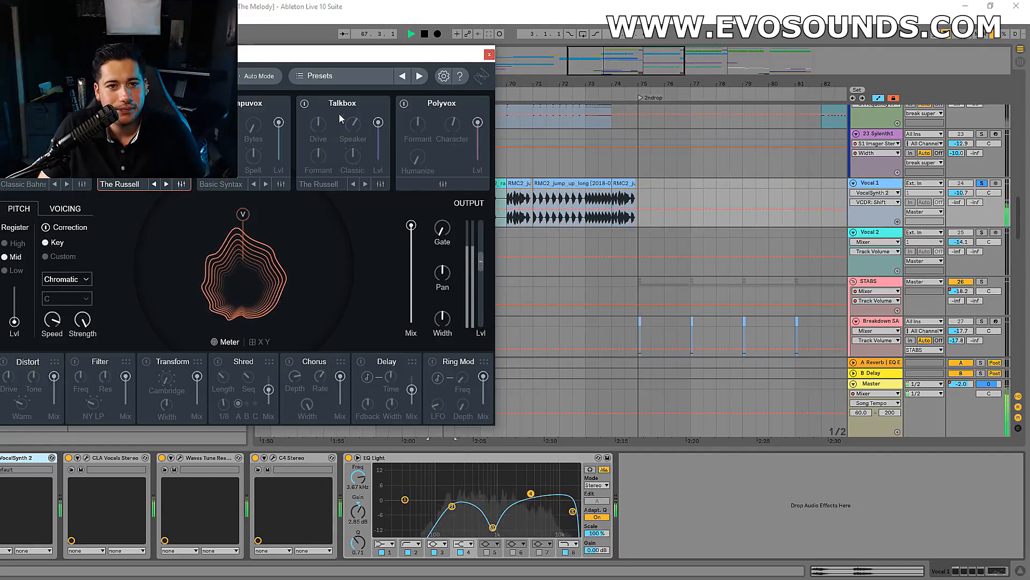
Audition VocalSynth 2's Talkbox, unsolo Vocal 1 to hear it in the full mix, and switch the Talkbox off.
{"action": "left_click", "coordinate": [304, 103]}
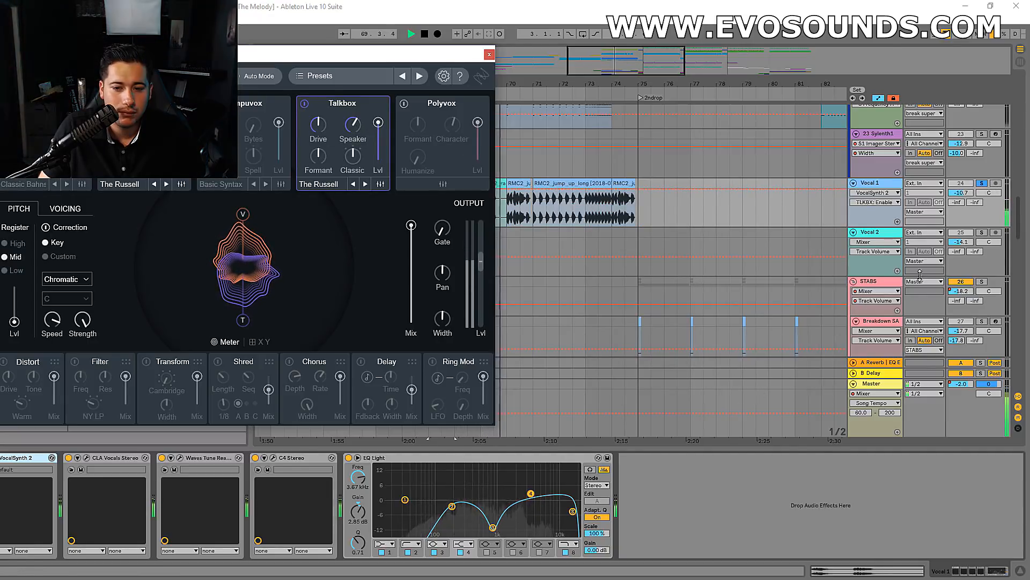
{"action": "left_click", "coordinate": [982, 183]}
{"action": "key", "text": "space"}
{"action": "key", "text": "space"}
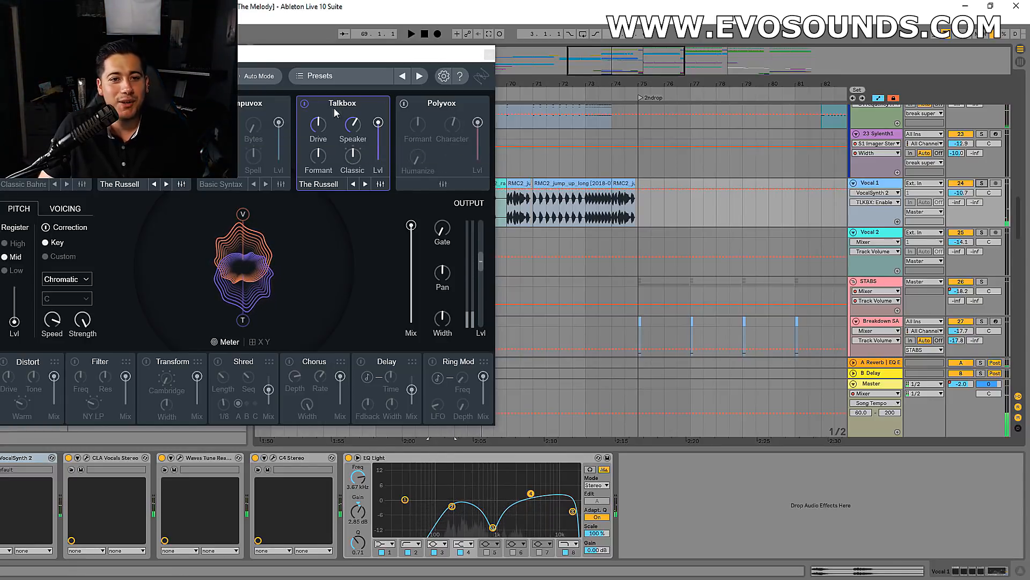
{"action": "left_click", "coordinate": [304, 103]}
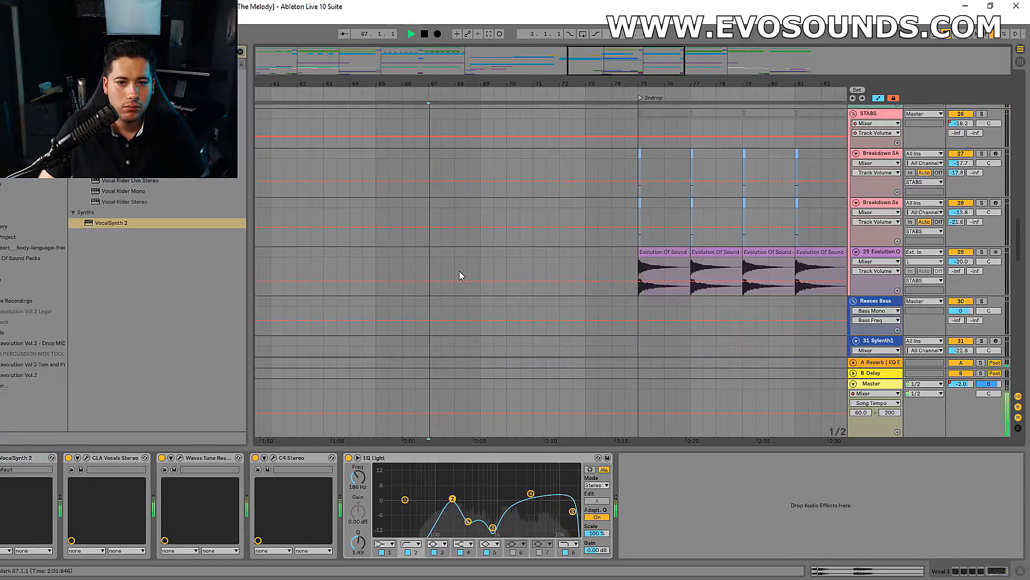
Audition the Downlifter track in solo, delete its volume automation and lower its volume to -37.2.
{"action": "scroll", "coordinate": [460, 275], "scroll_direction": "down", "scroll_amount": 8}
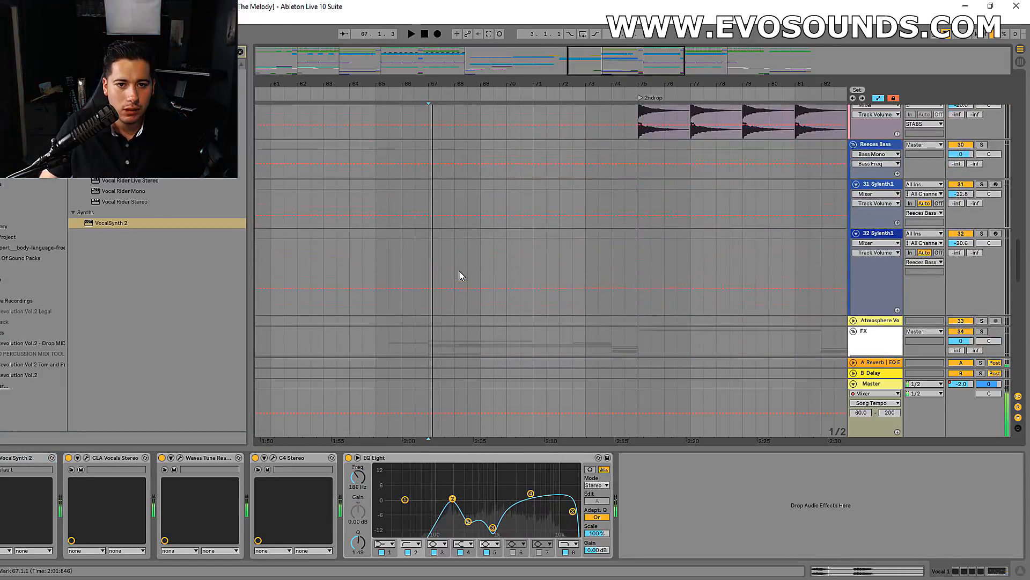
{"action": "scroll", "coordinate": [590, 284], "scroll_direction": "down", "scroll_amount": 10}
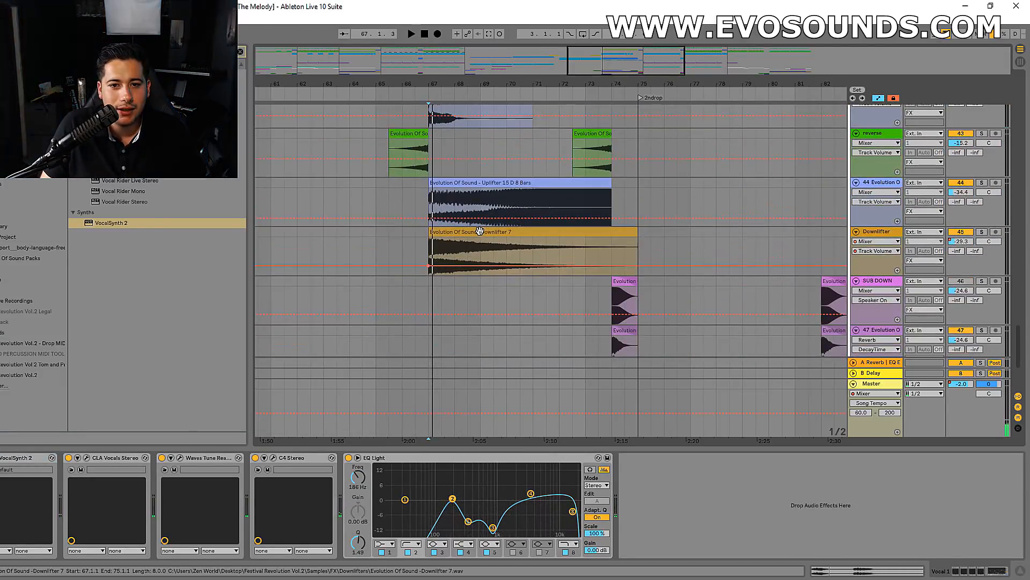
{"action": "left_click", "coordinate": [935, 228]}
{"action": "key", "text": "space"}
{"action": "left_click", "coordinate": [981, 232]}
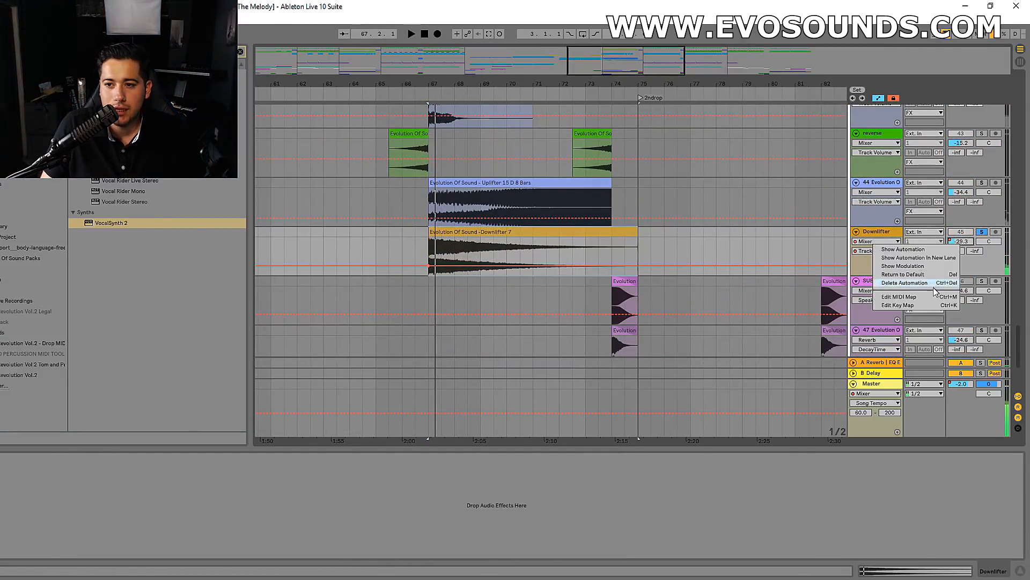
{"action": "left_click", "coordinate": [981, 232]}
Play the buildup in the full mix from 67.1.1 and from 66.1.1, and raise Vocal 1's volume to -7.0.
{"action": "scroll", "coordinate": [411, 192], "scroll_direction": "up", "scroll_amount": 4}
{"action": "key", "text": "space"}
{"action": "key", "text": "space"}
{"action": "left_click", "coordinate": [406, 134]}
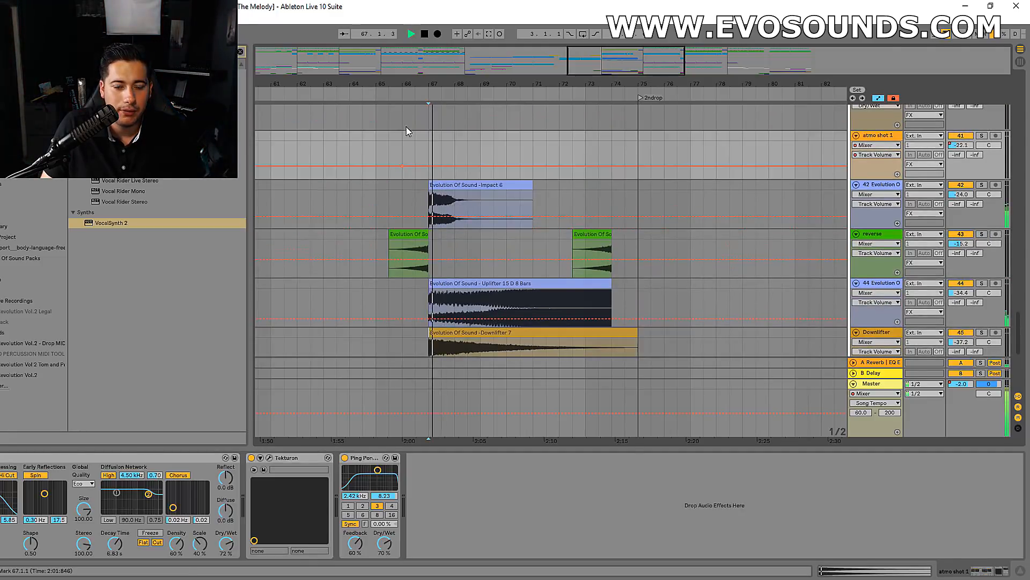
{"action": "key", "text": "space"}
{"action": "key", "text": "space"}
{"action": "scroll", "coordinate": [455, 213], "scroll_direction": "up", "scroll_amount": 3}
{"action": "scroll", "coordinate": [455, 214], "scroll_direction": "up", "scroll_amount": 5}
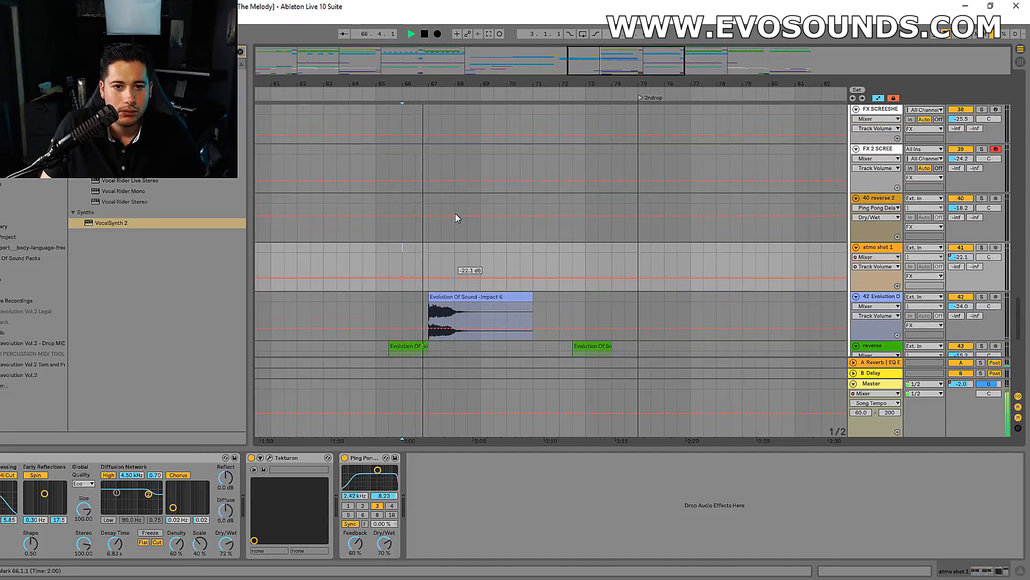
{"action": "scroll", "coordinate": [474, 195], "scroll_direction": "up", "scroll_amount": 10}
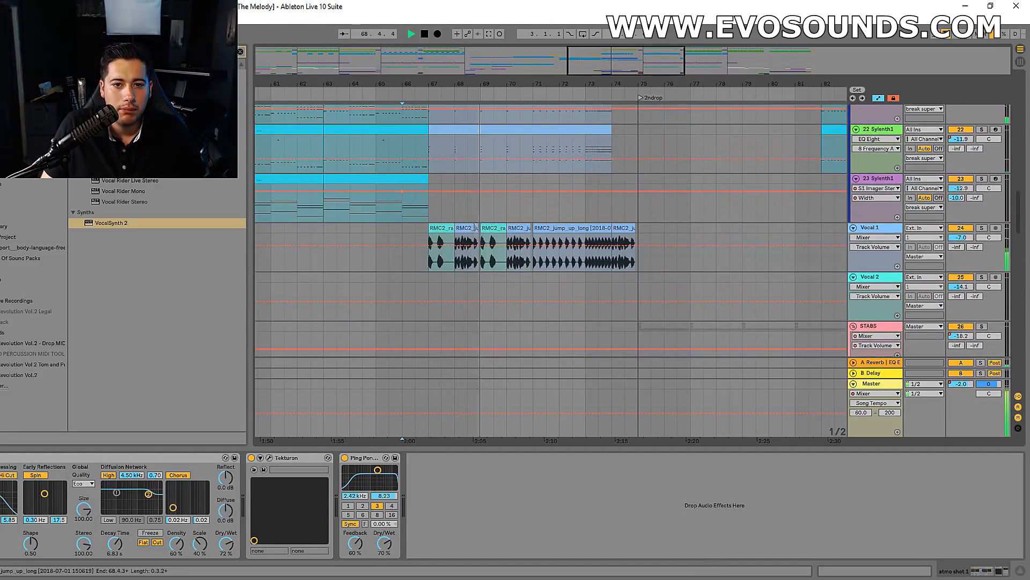
Insert L2 Stereo on Vocal 1 between C4 Stereo and EQ Eight and restart playback from 66.1.1.
{"action": "left_click", "coordinate": [257, 263]}
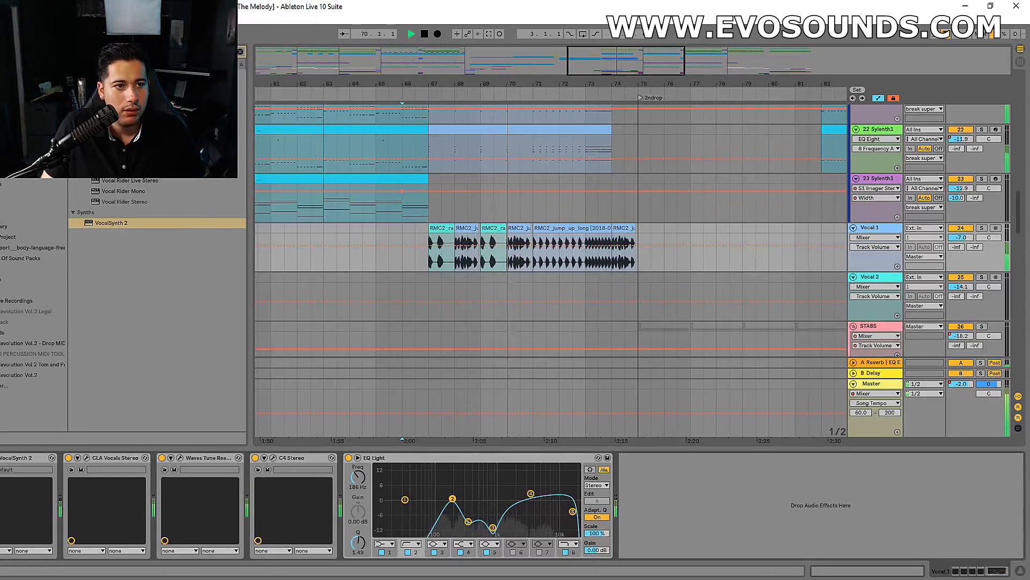
{"action": "left_click", "coordinate": [242, 52]}
{"action": "type", "text": "ott"}
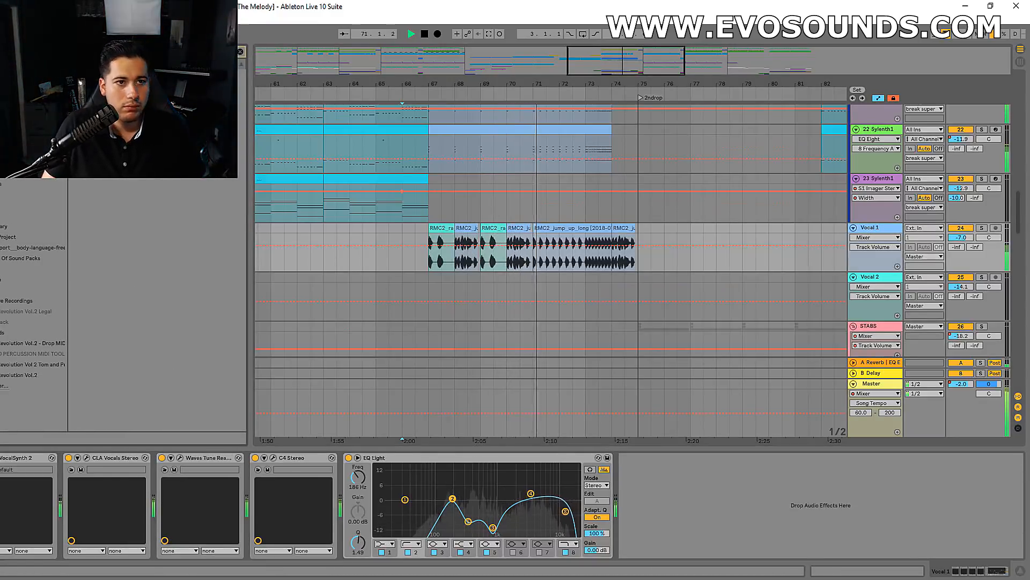
{"action": "left_click_drag", "start_coordinate": [126, 83], "coordinate": [351, 503]}
{"action": "key", "text": "space"}
{"action": "key", "text": "space"}
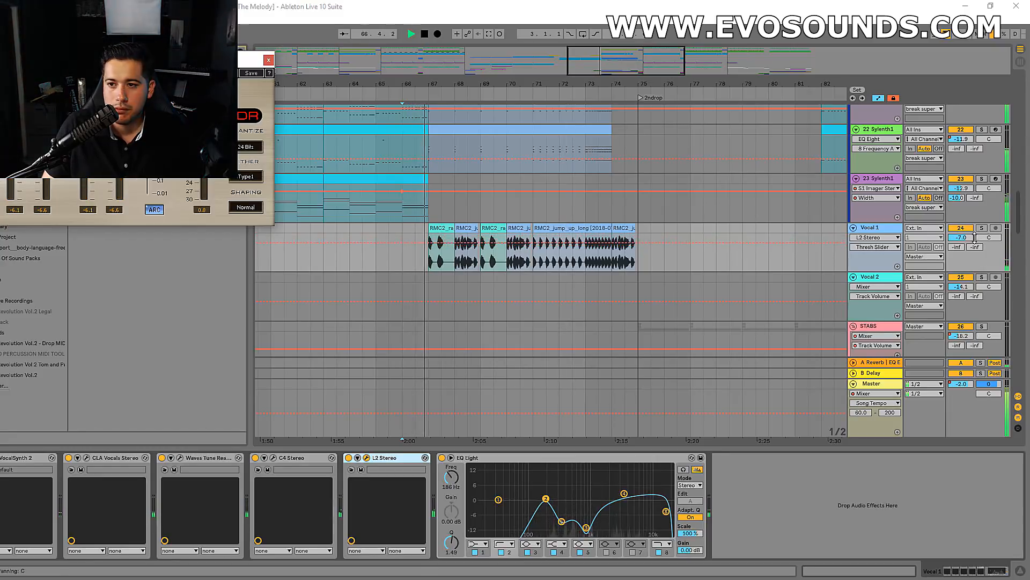
Lower Vocal 1's volume to -12.3, fine-tune the L2 limiter's threshold and close the plugin window.
{"action": "left_click_drag", "start_coordinate": [961, 237], "coordinate": [960, 252]}
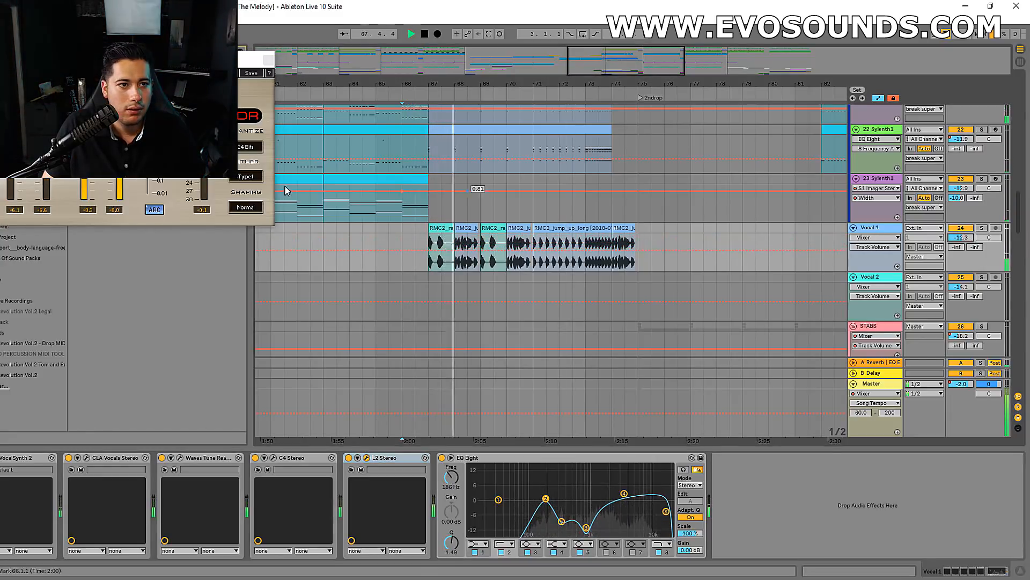
{"action": "left_click_drag", "start_coordinate": [28, 133], "coordinate": [28, 137]}
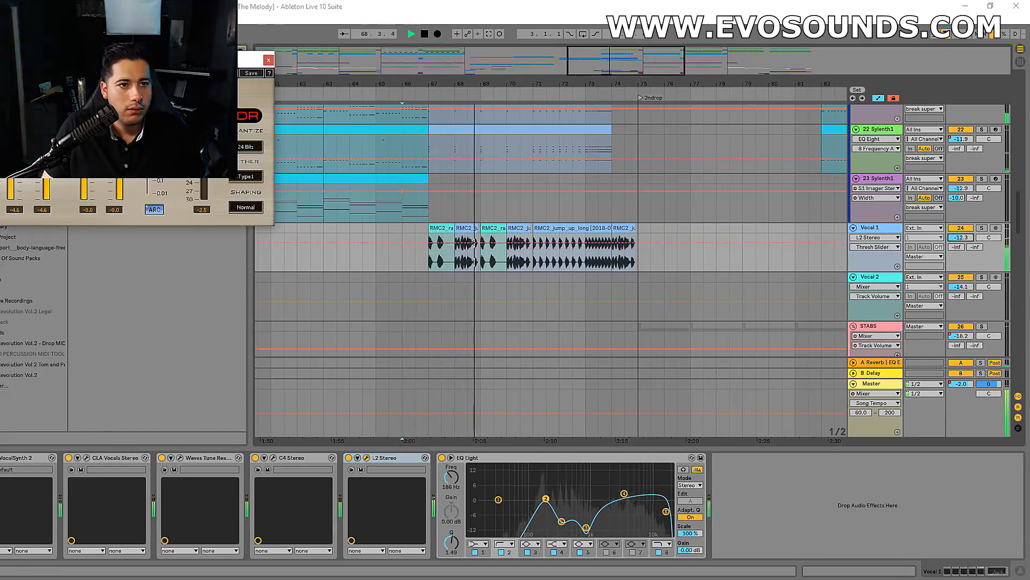
{"action": "left_click", "coordinate": [268, 60]}
Remove EQ Eight's band 4 boost, set band 2 to 190 Hz with Q 1.15, and lower Vocal 1's volume to -12.6.
{"action": "left_click_drag", "start_coordinate": [625, 493], "coordinate": [624, 502]}
{"action": "left_click_drag", "start_coordinate": [545, 499], "coordinate": [546, 513]}
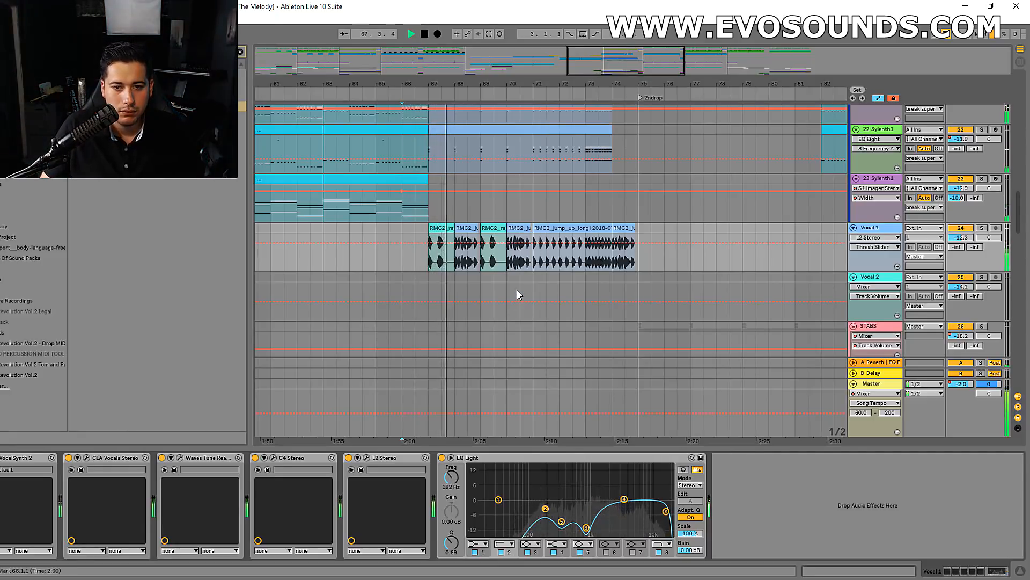
{"action": "left_click_drag", "start_coordinate": [961, 237], "coordinate": [961, 238]}
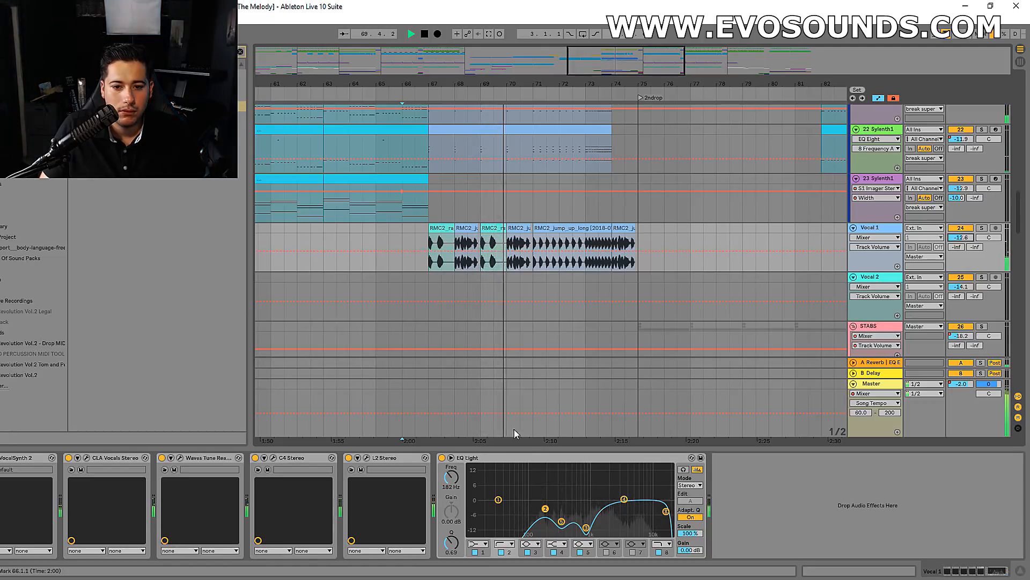
{"action": "left_click_drag", "start_coordinate": [545, 508], "coordinate": [546, 501]}
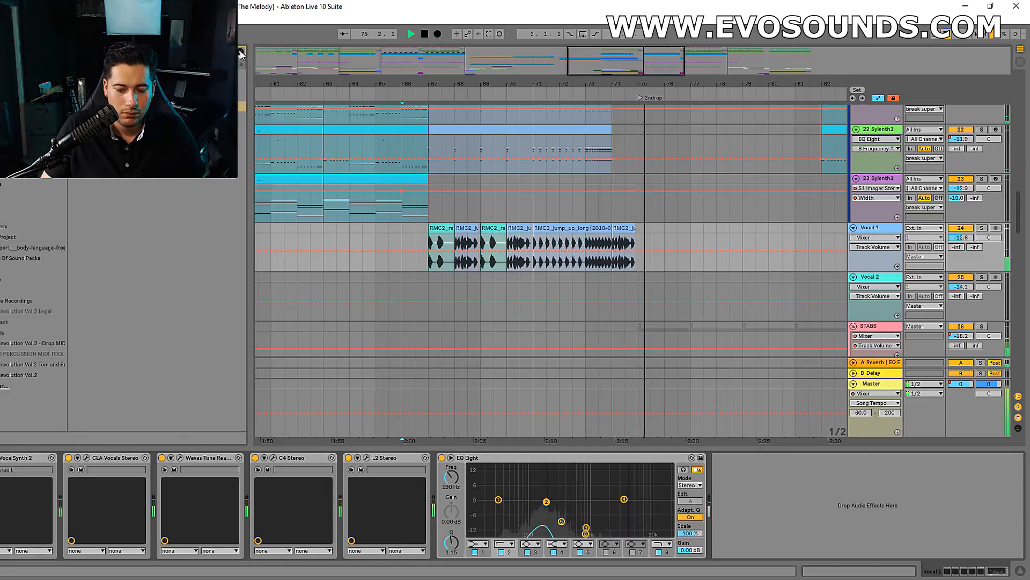
Play from 74.1.1 and automate Vocal 1's track volume to ramp down across its last clip.
{"action": "left_click", "coordinate": [624, 216]}
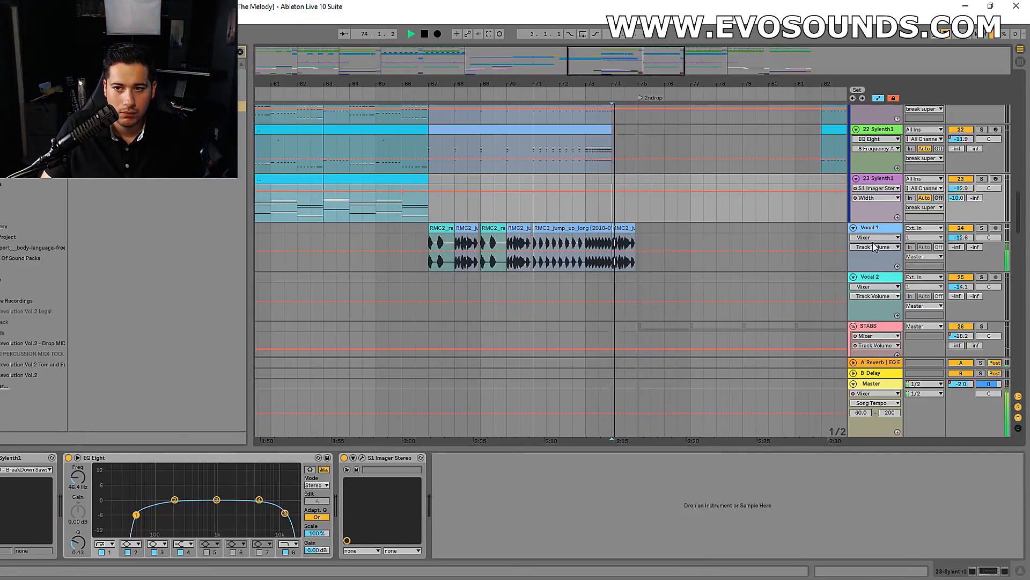
{"action": "left_click", "coordinate": [612, 247]}
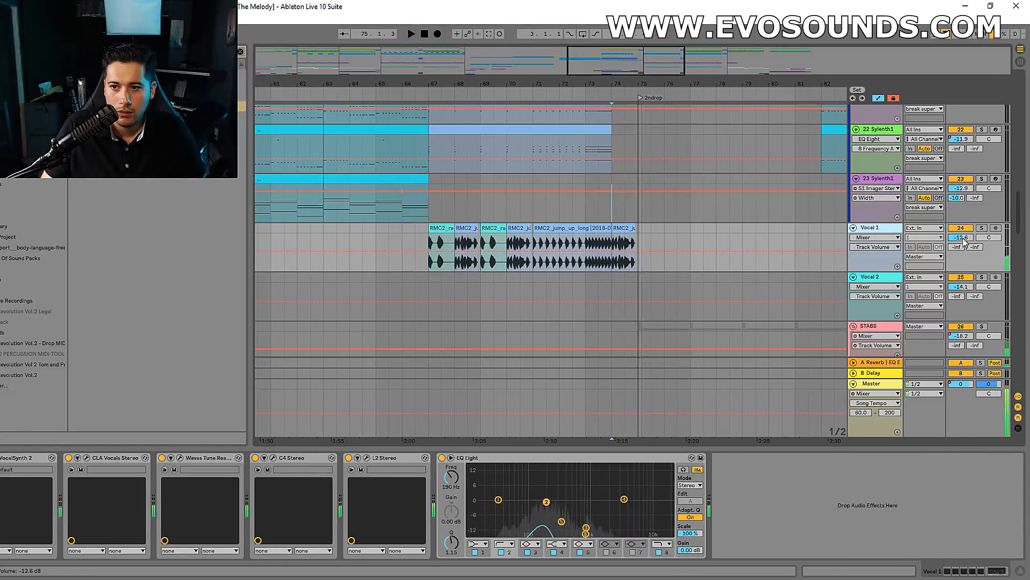
{"action": "key", "text": "space"}
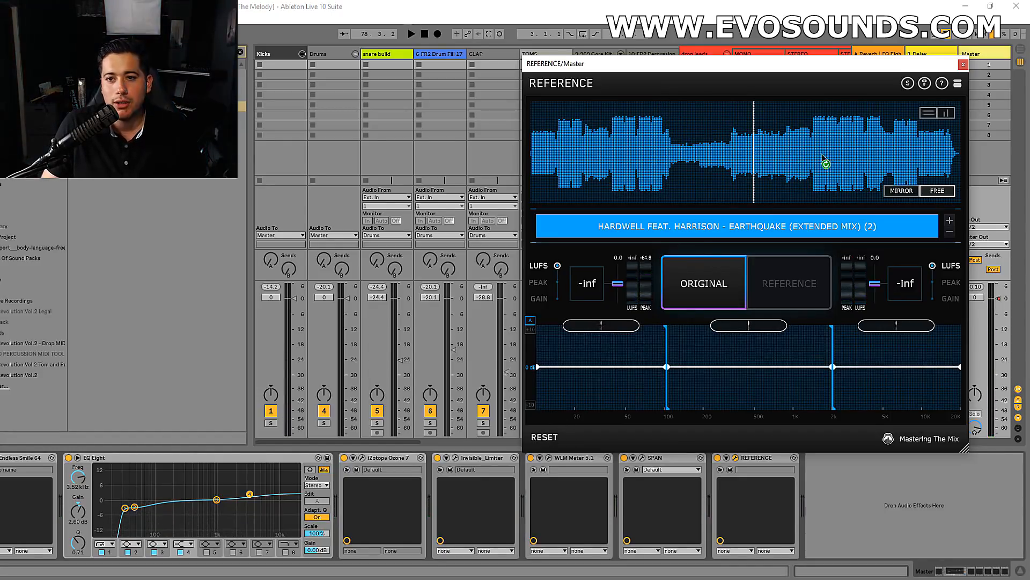
Compare the mix with the Earthquake reference track in the Master's REFERENCE plugin, return to the original signal and go back to the arrangement.
{"action": "left_click", "coordinate": [796, 269]}
{"action": "key", "text": "space"}
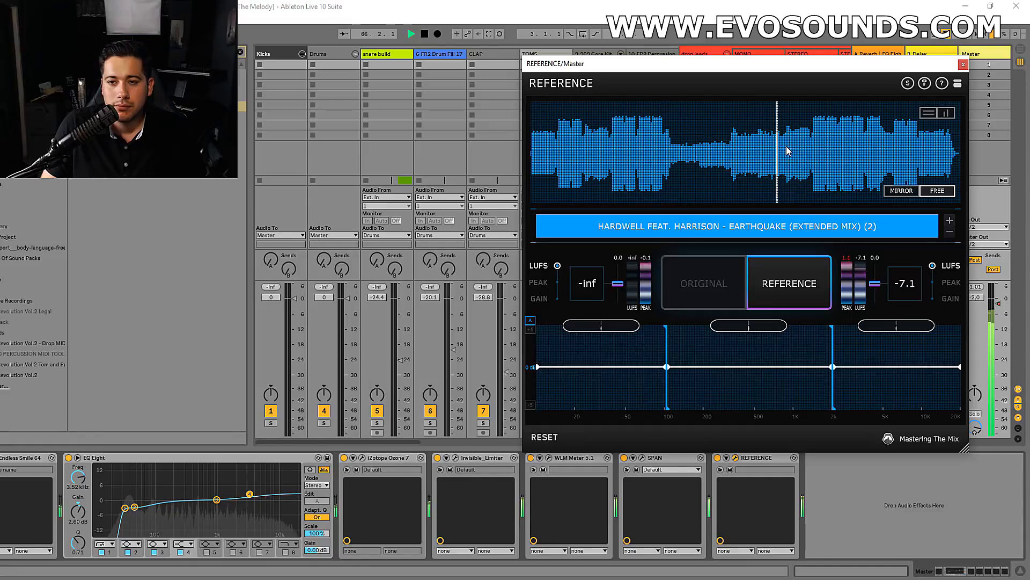
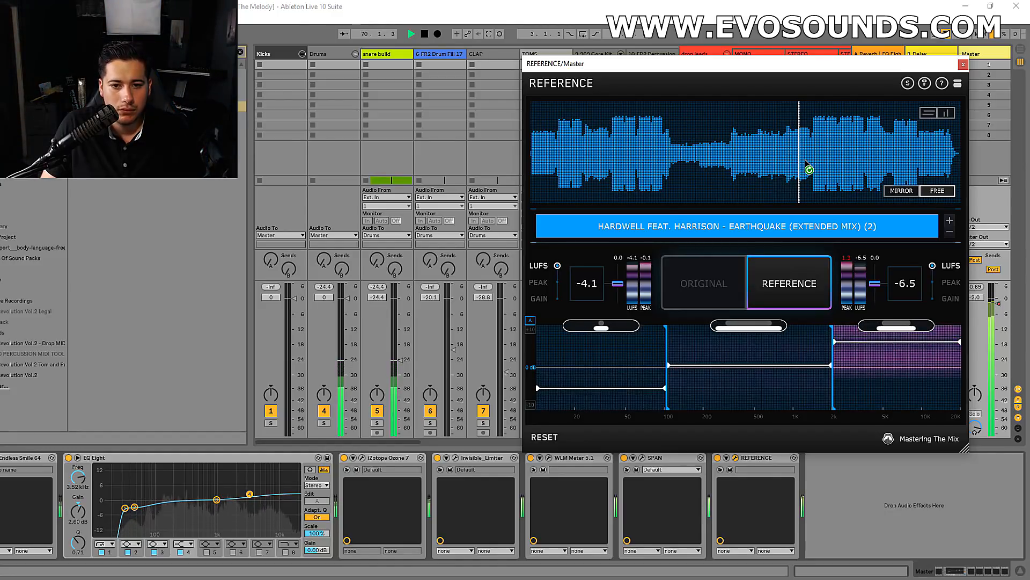
{"action": "left_click", "coordinate": [700, 269]}
{"action": "left_click", "coordinate": [963, 65]}
{"action": "key", "text": "Tab"}
Play the vocals from 67.1.1, insert Wider after Vocal 1's EQ Eight and set its amount to 160%.
{"action": "left_click", "coordinate": [438, 239]}
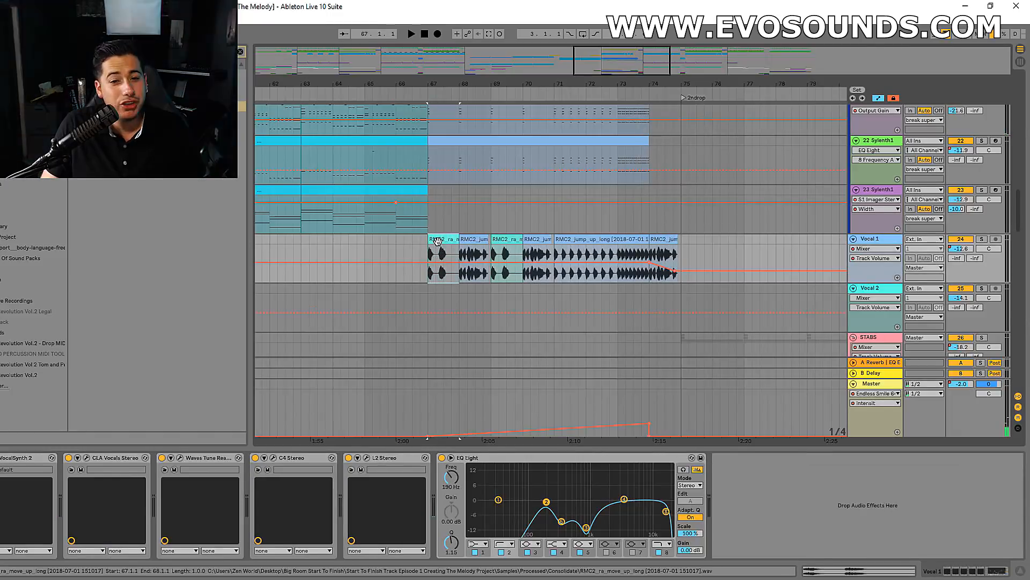
{"action": "left_click_drag", "start_coordinate": [601, 60], "coordinate": [603, 96]}
{"action": "key", "text": "space"}
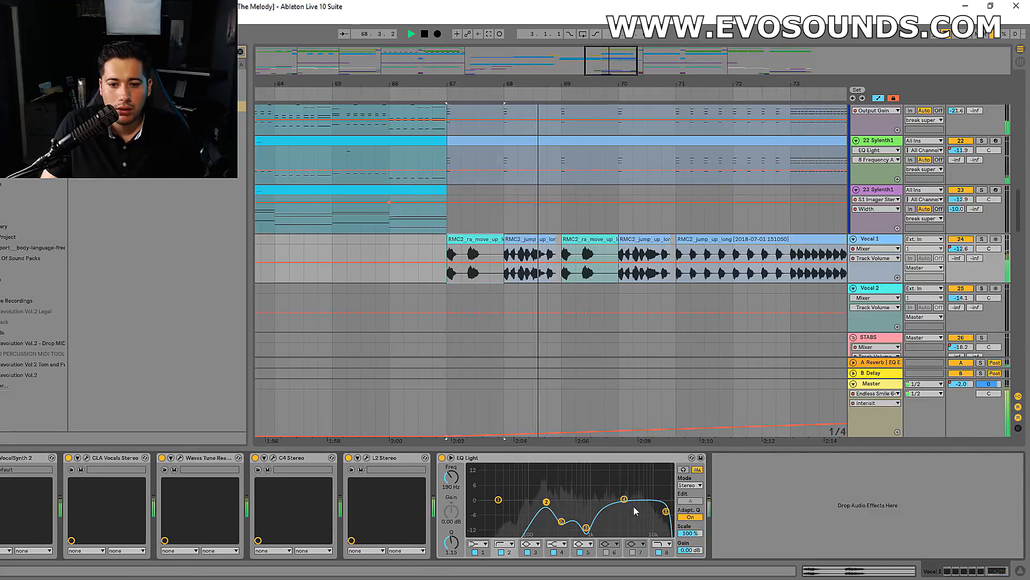
{"action": "key", "text": "space"}
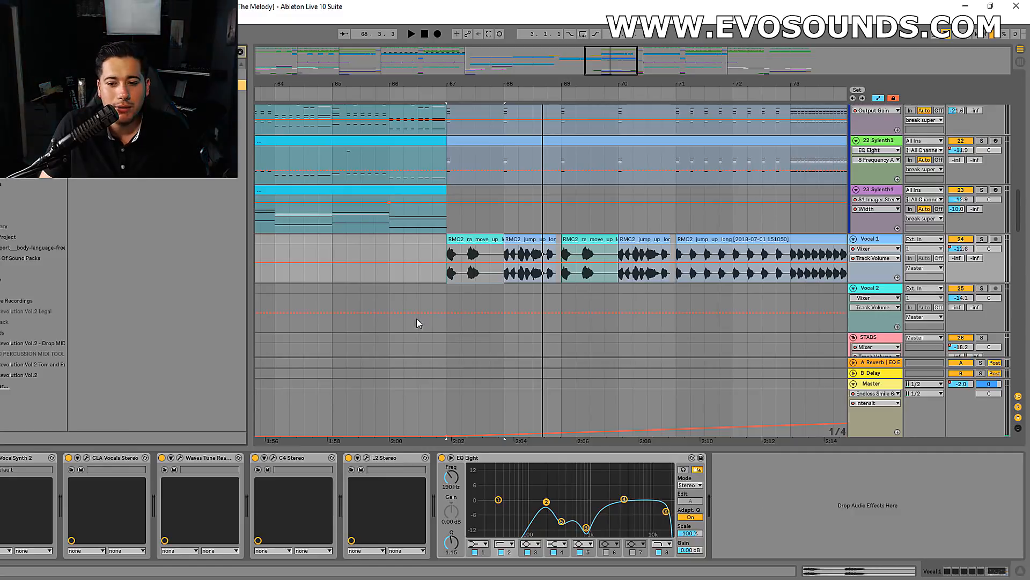
{"action": "left_click_drag", "start_coordinate": [710, 493], "coordinate": [719, 499]}
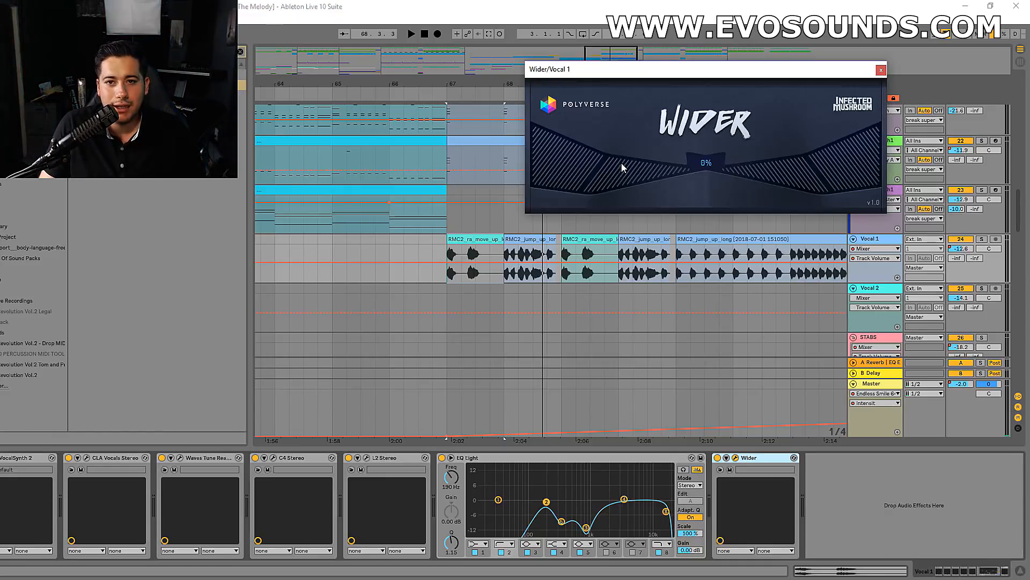
{"action": "left_click_drag", "start_coordinate": [710, 164], "coordinate": [792, 40]}
{"action": "key", "text": "space"}
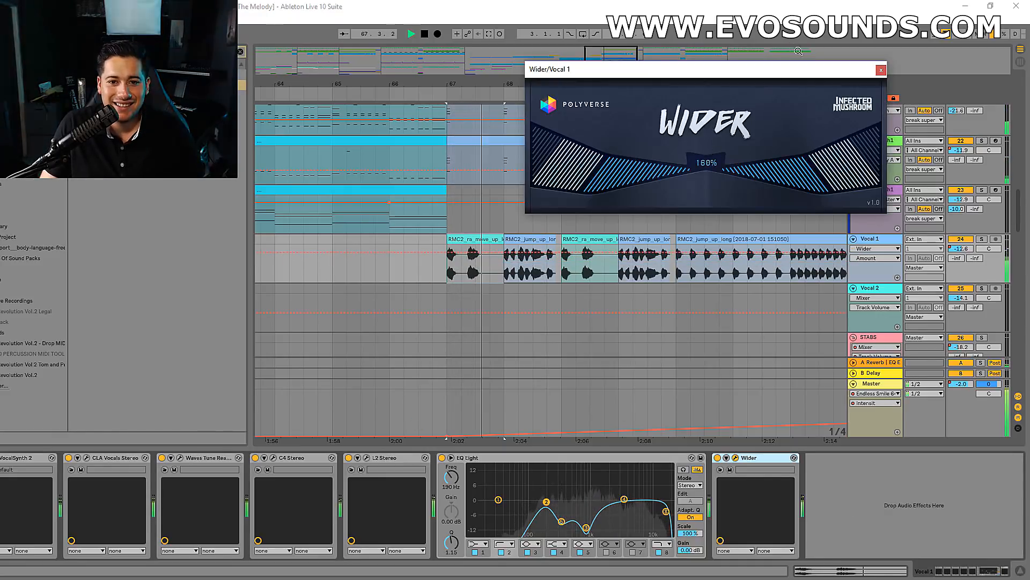
Close the Wider window and lower the Vocal 1 track's volume to -15.9 dB.
{"action": "left_click", "coordinate": [880, 71]}
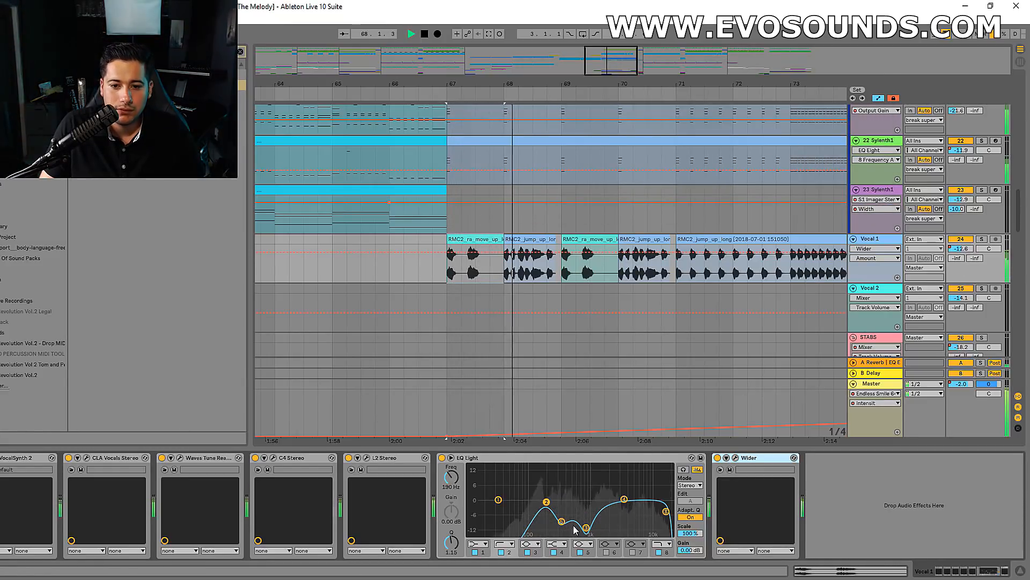
{"action": "right_click", "coordinate": [961, 248]}
{"action": "left_click", "coordinate": [913, 292]}
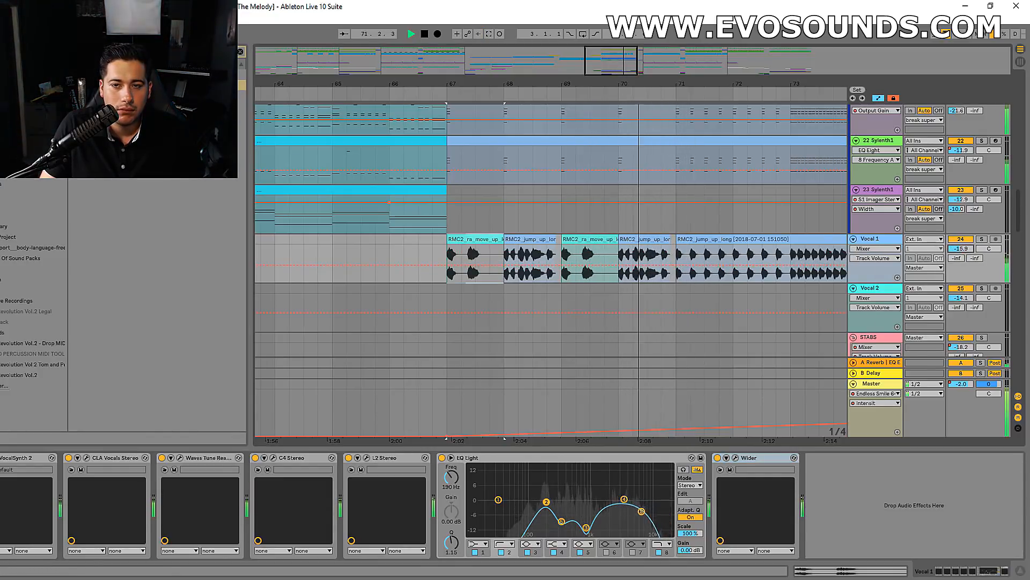
Play the build-up from the first vocal clip and replace Vocal 1's shaped EQ Eight with a fresh default EQ Eight.
{"action": "left_click", "coordinate": [379, 241]}
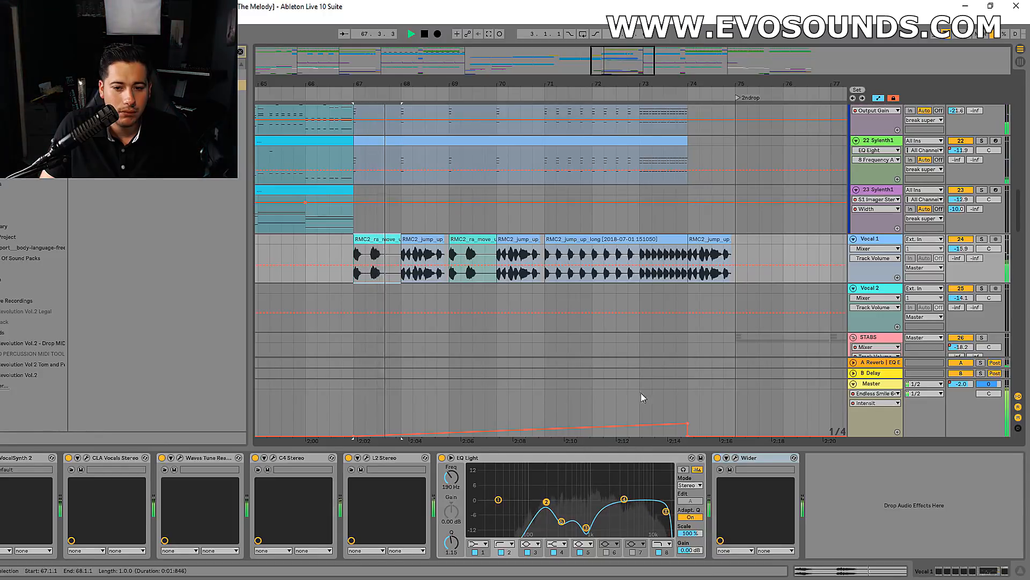
{"action": "key", "text": "space"}
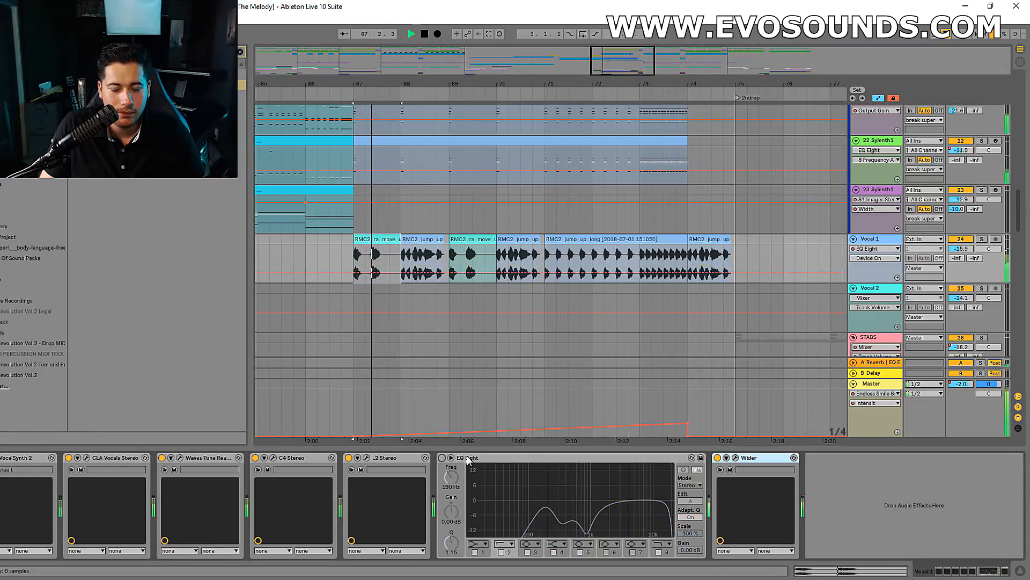
{"action": "key", "text": "Delete"}
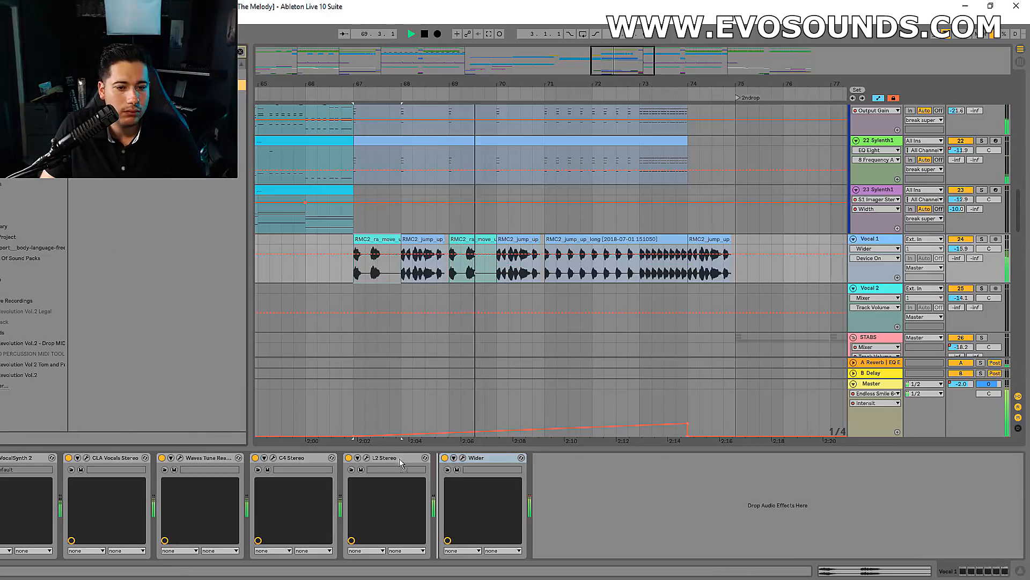
{"action": "key", "text": "ctrl+z"}
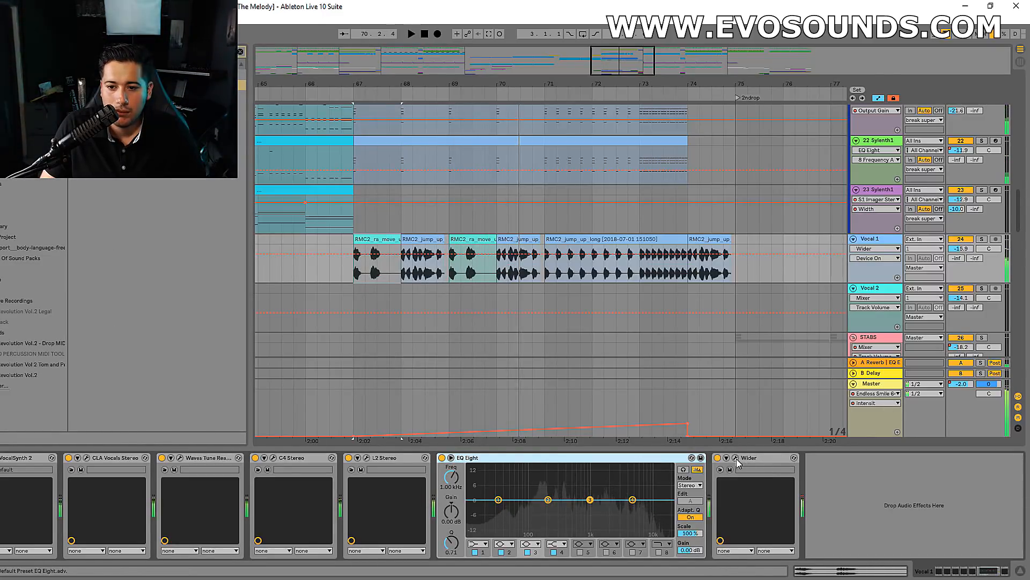
Set the Wider effect on Vocal 1 to 111% and close its window.
{"action": "left_click", "coordinate": [736, 458]}
{"action": "left_click_drag", "start_coordinate": [709, 191], "coordinate": [694, 223]}
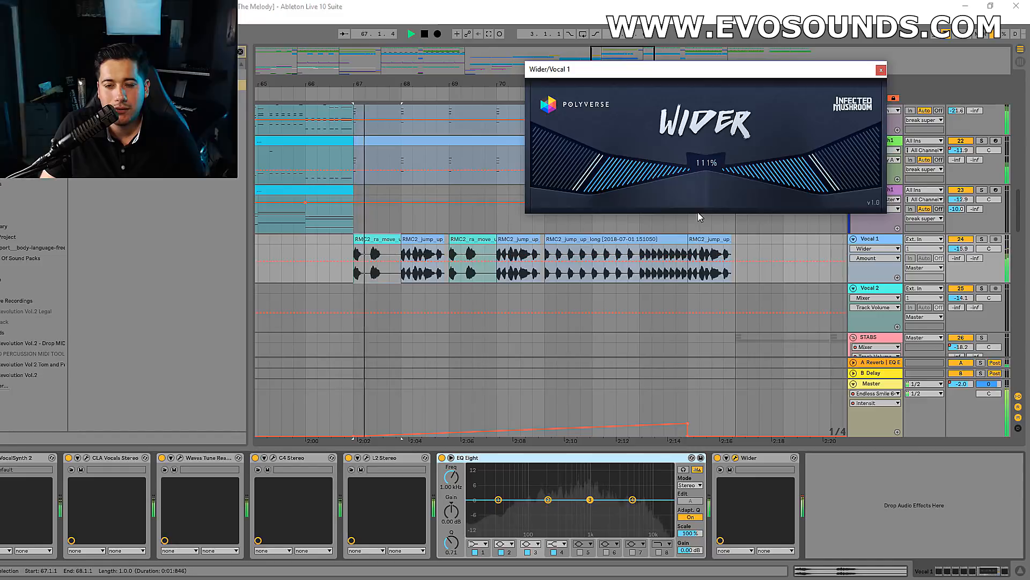
{"action": "left_click", "coordinate": [881, 70]}
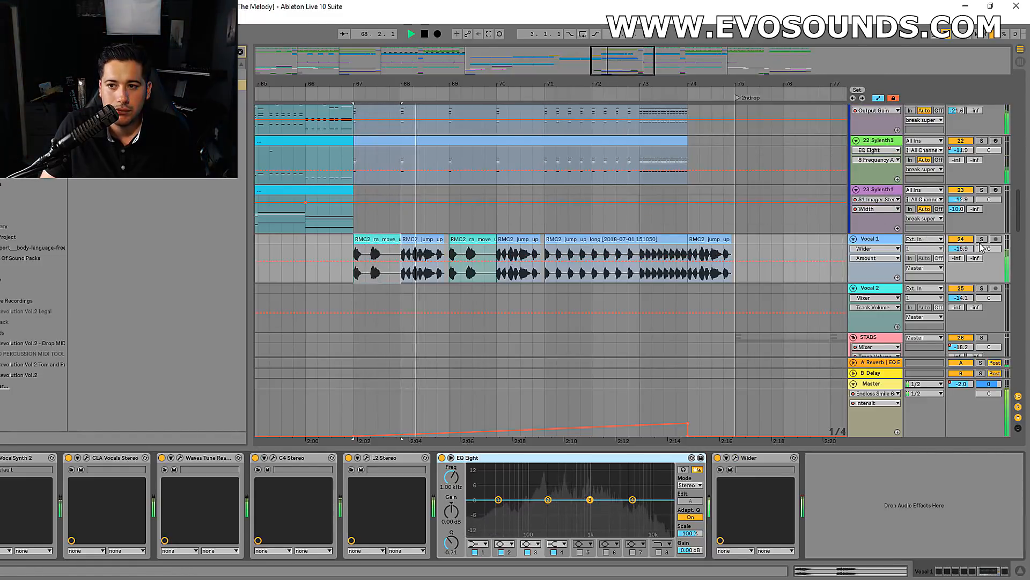
Solo the Vocal 1 track and pull band 2 of its new EQ Eight well down.
{"action": "left_click", "coordinate": [982, 239]}
{"action": "left_click", "coordinate": [375, 253]}
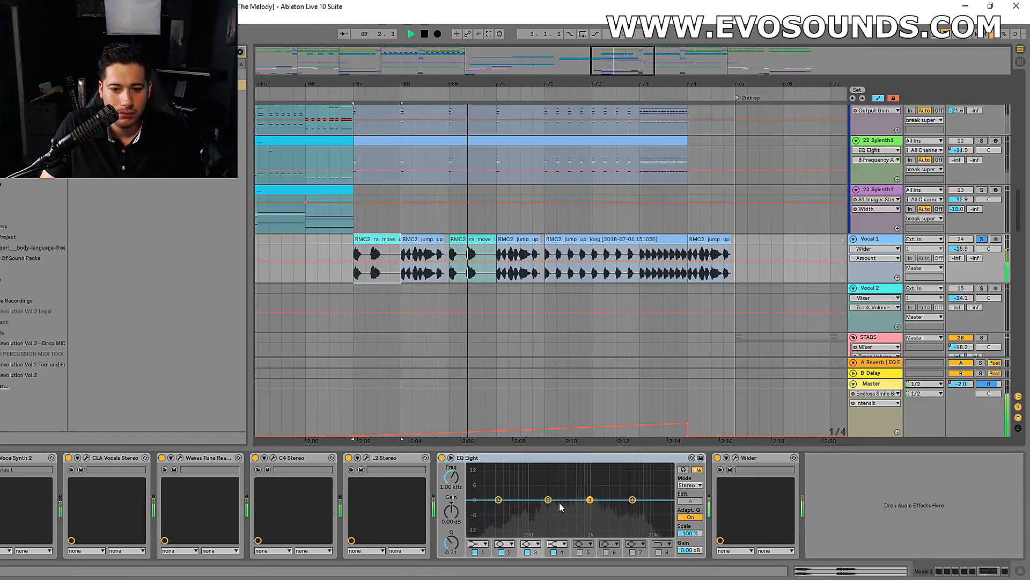
{"action": "left_click_drag", "start_coordinate": [548, 499], "coordinate": [544, 527]}
{"action": "key", "text": "space"}
Turn band 1 of Vocal 1's EQ Eight into a low cut and move its cutoff higher.
{"action": "left_click", "coordinate": [499, 501]}
{"action": "left_click", "coordinate": [482, 545]}
{"action": "left_click", "coordinate": [477, 477]}
{"action": "left_click_drag", "start_coordinate": [499, 500], "coordinate": [521, 519]}
Cut EQ Eight's band 3 by 5.08 dB at 758 Hz and place the EQ ahead of L2 Stereo.
{"action": "mouse_move", "coordinate": [589, 503]}
{"action": "left_mouse_down"}
{"action": "mouse_move", "coordinate": [588, 471]}
{"action": "mouse_move", "coordinate": [585, 515]}
{"action": "left_mouse_up"}
{"action": "left_click_drag", "start_coordinate": [478, 461], "coordinate": [367, 462]}
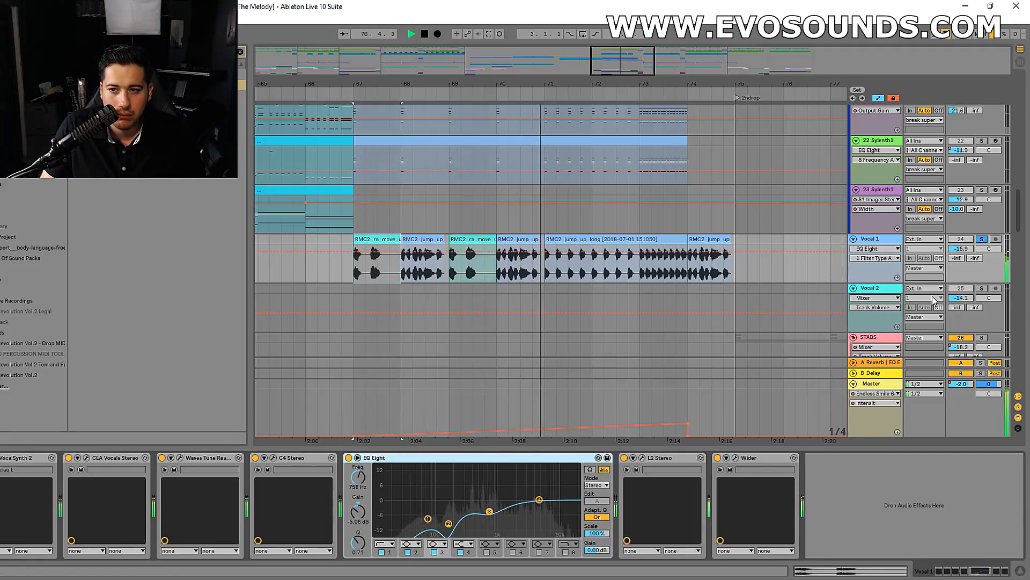
Lower the end of the Master's Endless Smile intensity automation ramp to about 0.12 and play the build-up.
{"action": "left_click", "coordinate": [695, 430]}
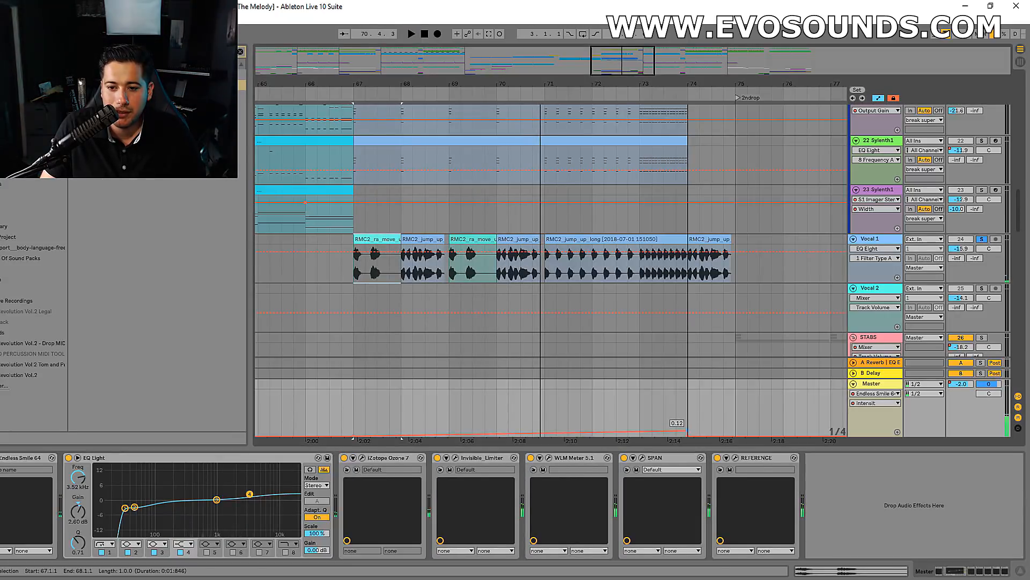
{"action": "key", "text": "space"}
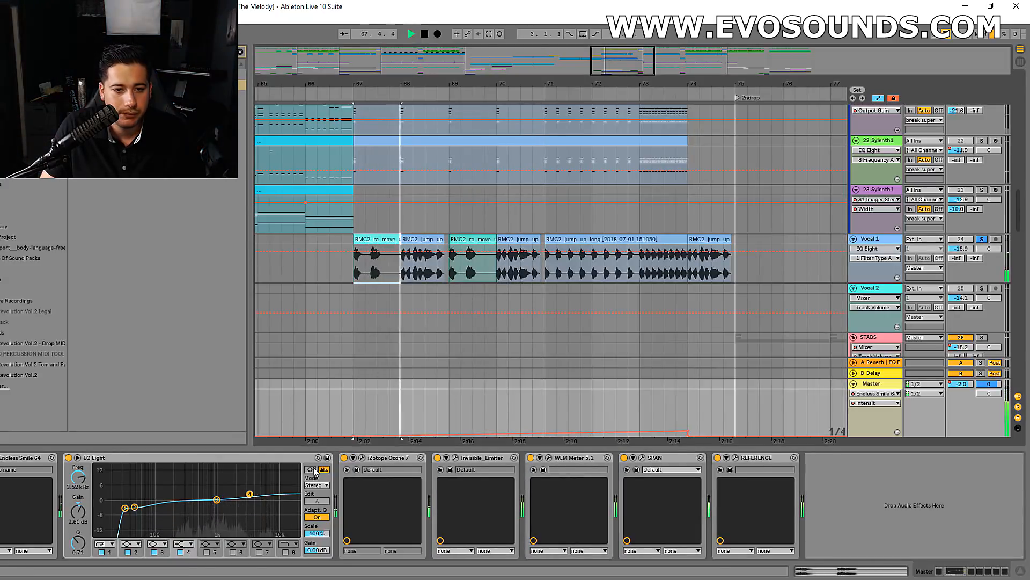
Raise band 2 of Vocal 1's EQ Eight to -0.62 dB at 150 Hz.
{"action": "left_click", "coordinate": [870, 239]}
{"action": "key", "text": "space"}
{"action": "left_click_drag", "start_coordinate": [449, 522], "coordinate": [447, 501]}
{"action": "key", "text": "space"}
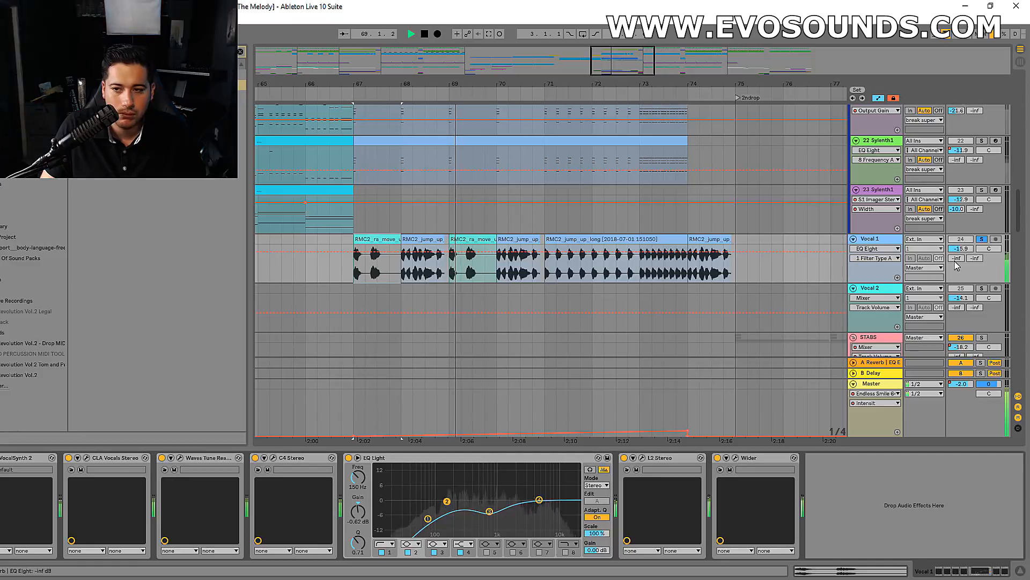
Unsolo Vocal 1, play from just before its first clip and lower the track's volume to -17.7 dB.
{"action": "left_click", "coordinate": [981, 239]}
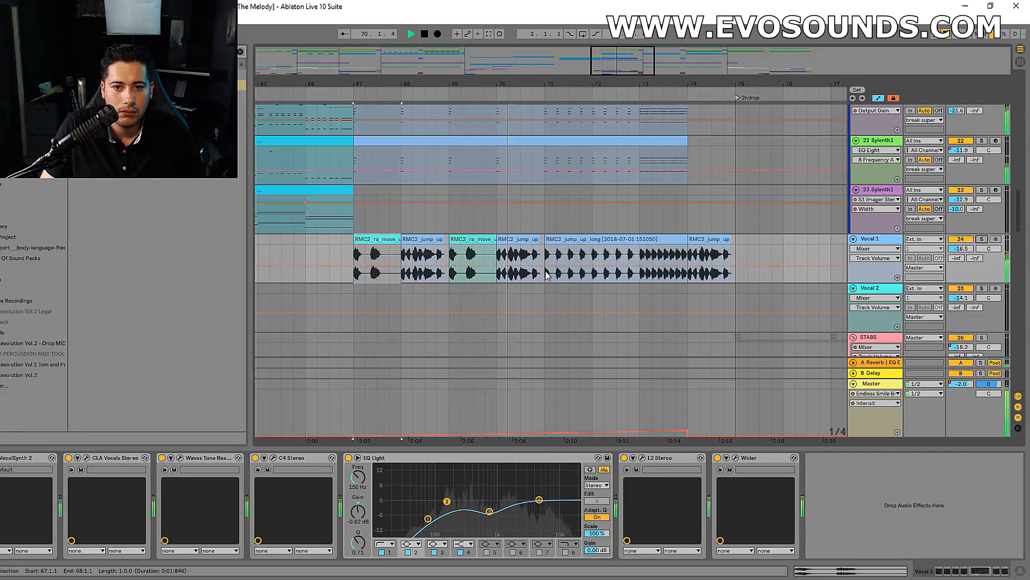
{"action": "left_click", "coordinate": [317, 251]}
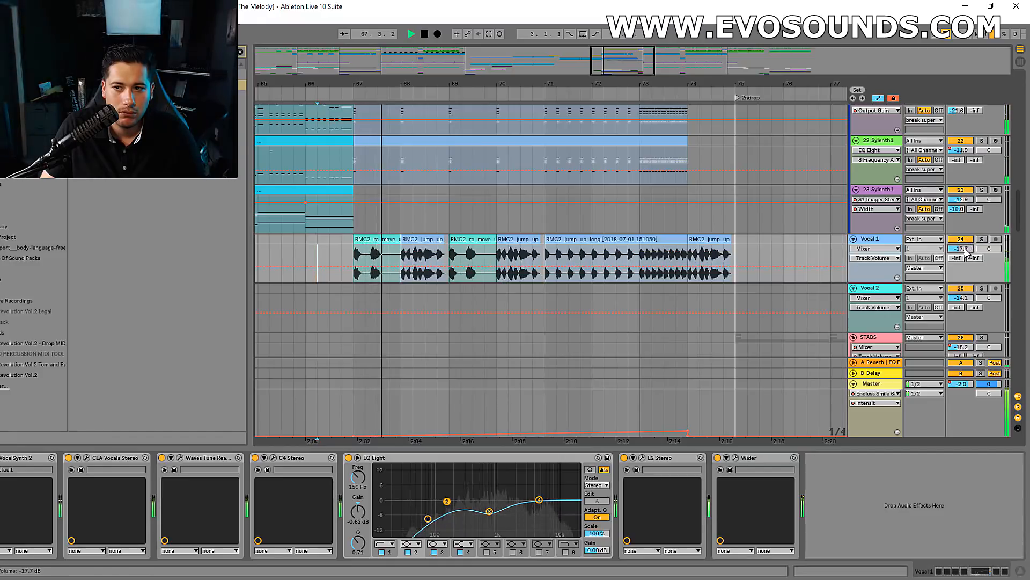
Lift band 4 of Vocal 1's EQ Eight slightly and enable band 7 with a -1.86 dB cut at 8.43 kHz.
{"action": "mouse_move", "coordinate": [539, 500]}
{"action": "left_mouse_down"}
{"action": "mouse_move", "coordinate": [556, 468]}
{"action": "mouse_move", "coordinate": [552, 510]}
{"action": "left_mouse_up"}
{"action": "left_click", "coordinate": [539, 552]}
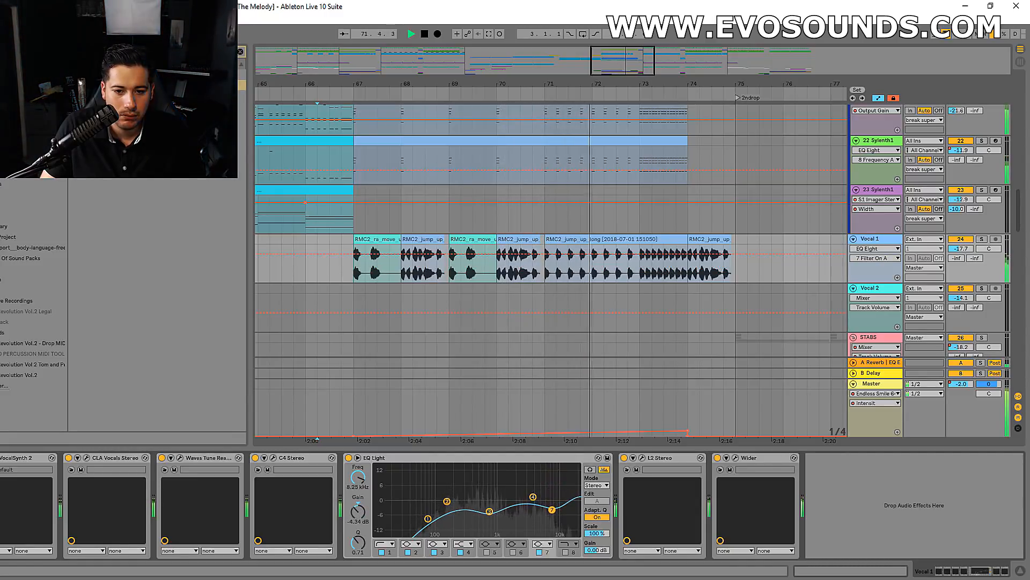
{"action": "left_click_drag", "start_coordinate": [551, 508], "coordinate": [553, 504]}
Select the FR2 Snare Roll 11 clip and lower the snare build track's volume to -26.4 dB.
{"action": "left_click_drag", "start_coordinate": [654, 60], "coordinate": [696, 61]}
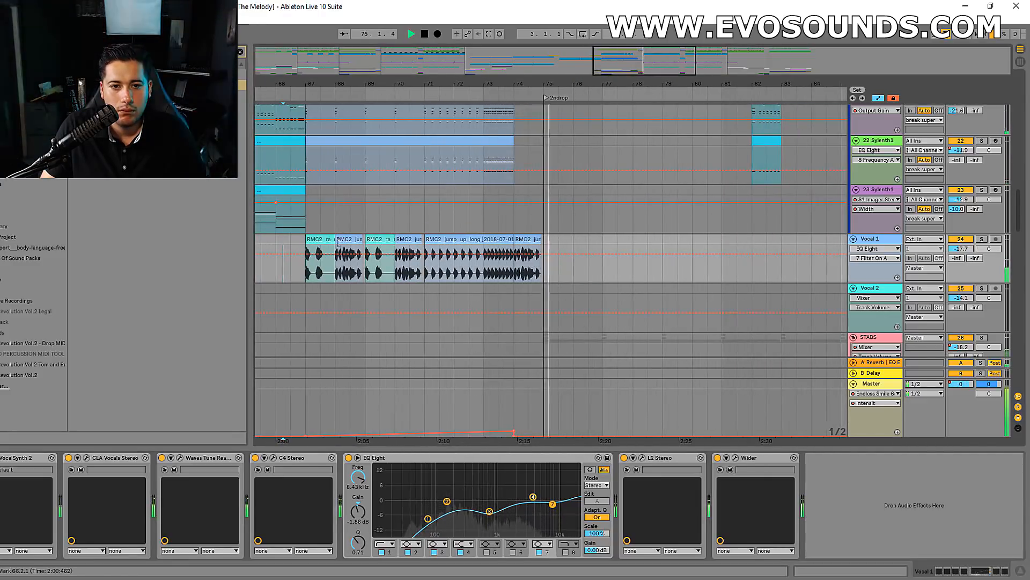
{"action": "key", "text": "Tab"}
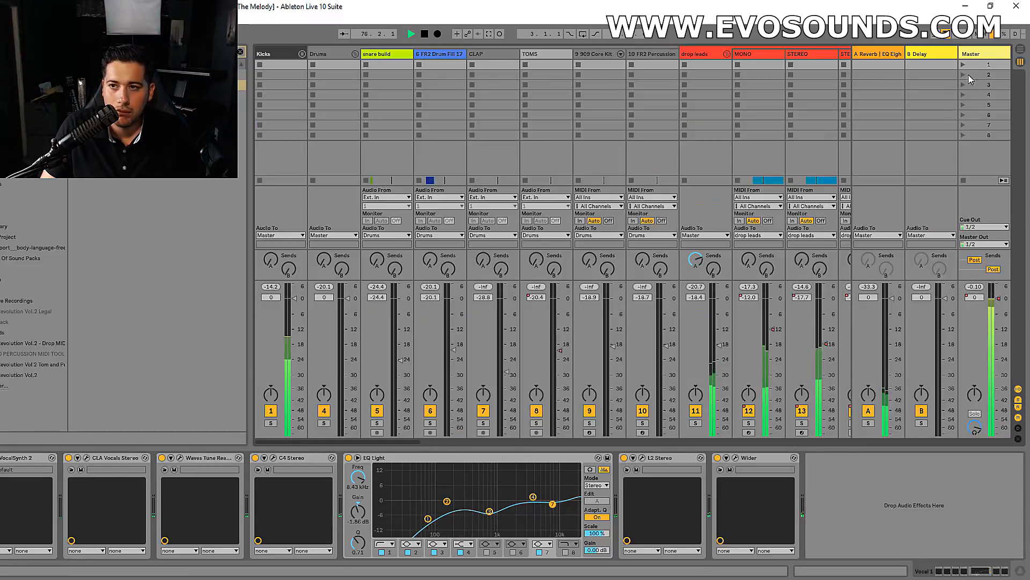
{"action": "key", "text": "Tab"}
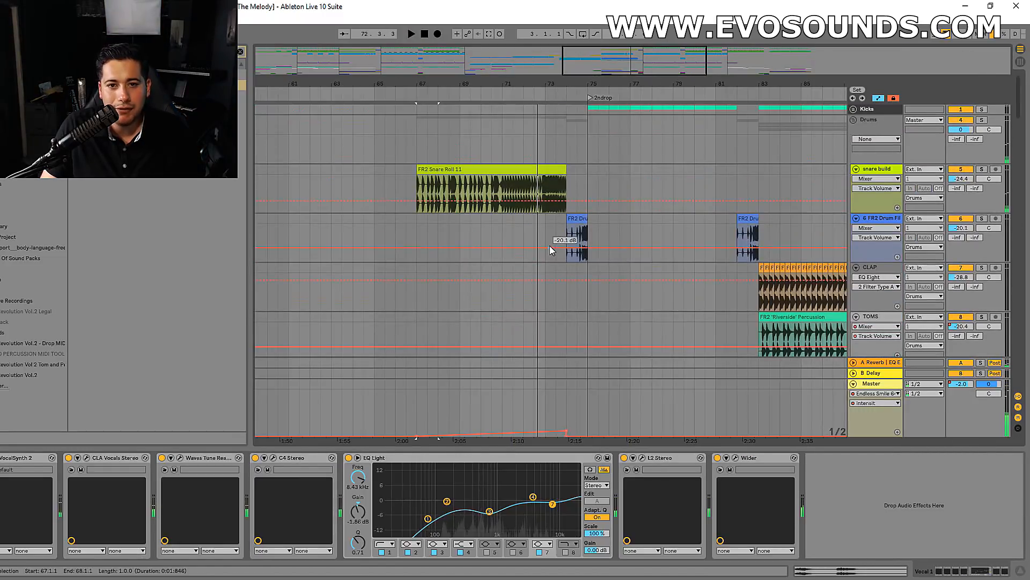
{"action": "left_click", "coordinate": [508, 170]}
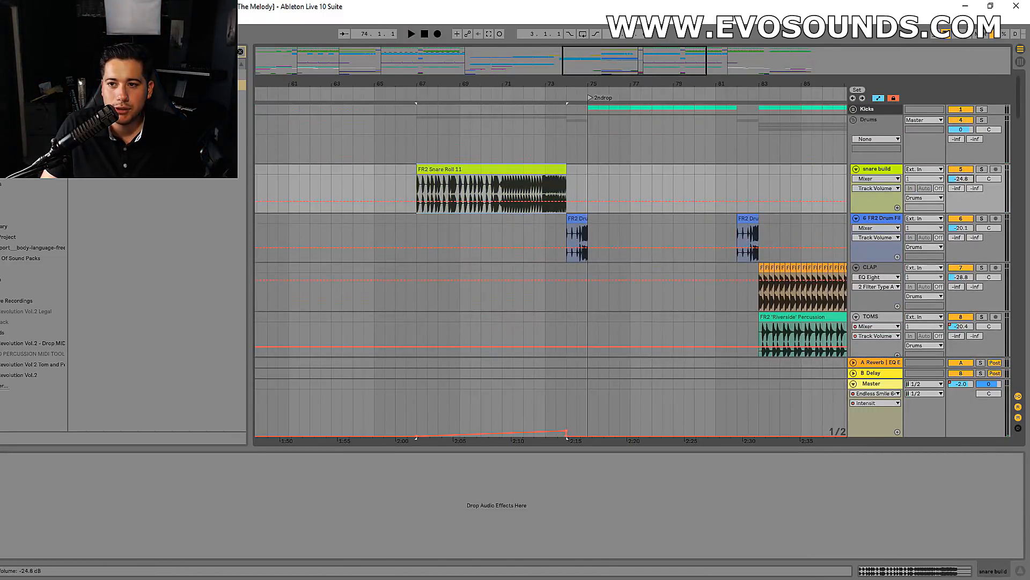
Play the build-up, solo the Vocal 1 track and lower its volume to -19.9 dB.
{"action": "scroll", "coordinate": [634, 329], "scroll_direction": "down", "scroll_amount": 10}
{"action": "key", "text": "space"}
{"action": "scroll", "coordinate": [505, 287], "scroll_direction": "down", "scroll_amount": 7}
{"action": "scroll", "coordinate": [523, 314], "scroll_direction": "down", "scroll_amount": 3}
{"action": "key", "text": "space"}
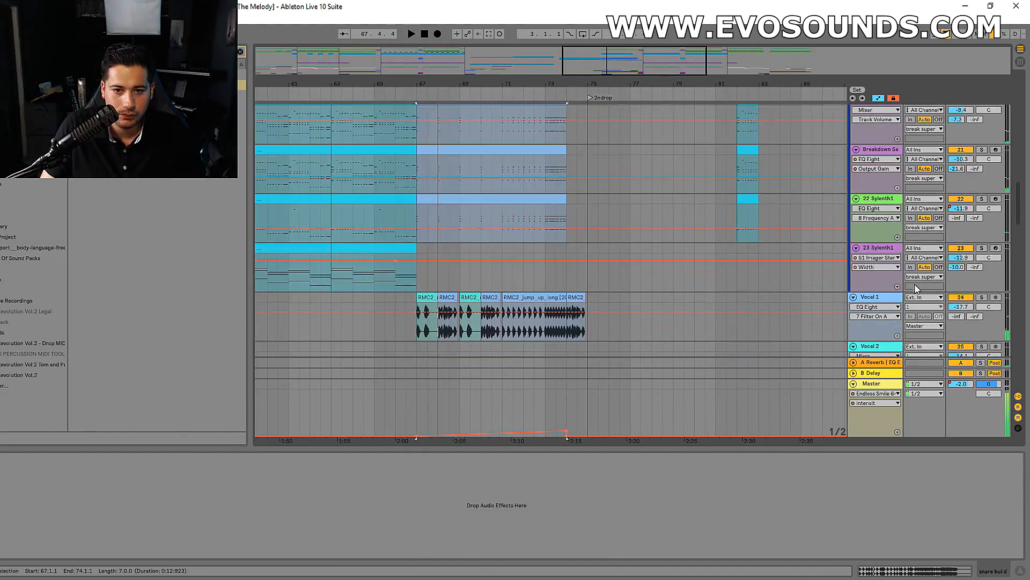
{"action": "left_click", "coordinate": [982, 297]}
{"action": "key", "text": "space"}
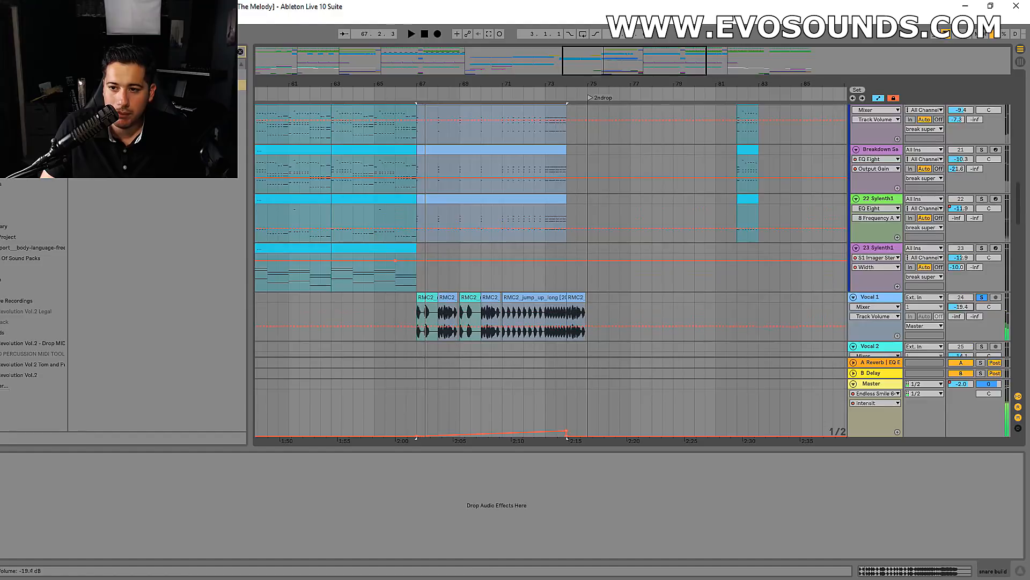
Check the break super group's effects and open the REFERENCE plug-in on the Master track.
{"action": "scroll", "coordinate": [958, 269], "scroll_direction": "up", "scroll_amount": 7}
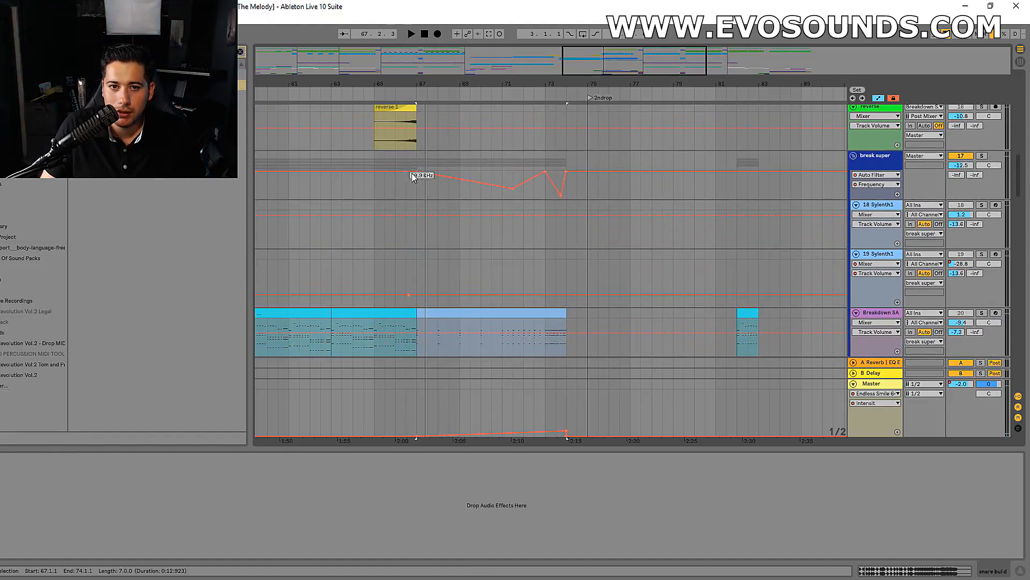
{"action": "left_click", "coordinate": [964, 166]}
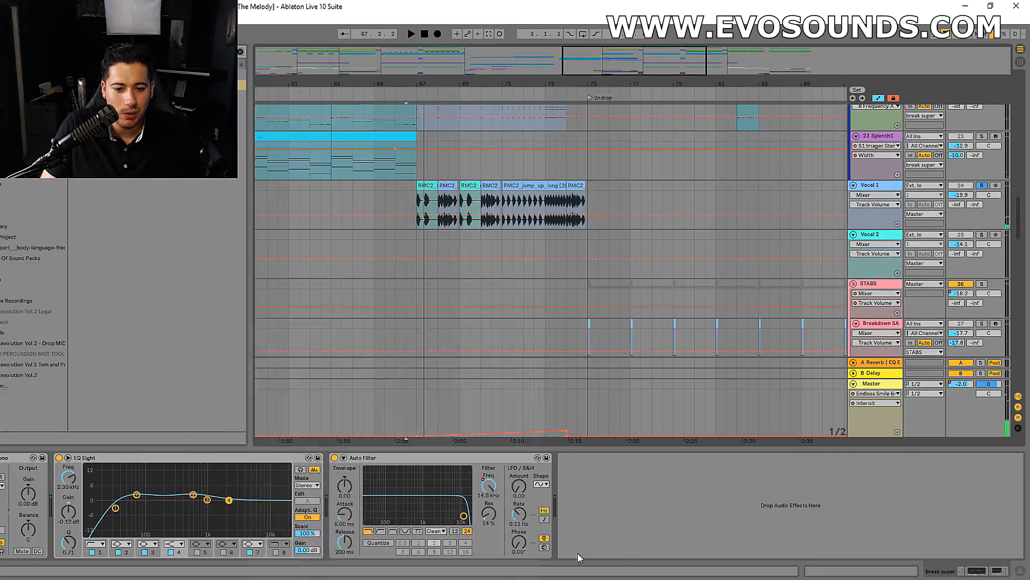
{"action": "left_click", "coordinate": [1020, 62]}
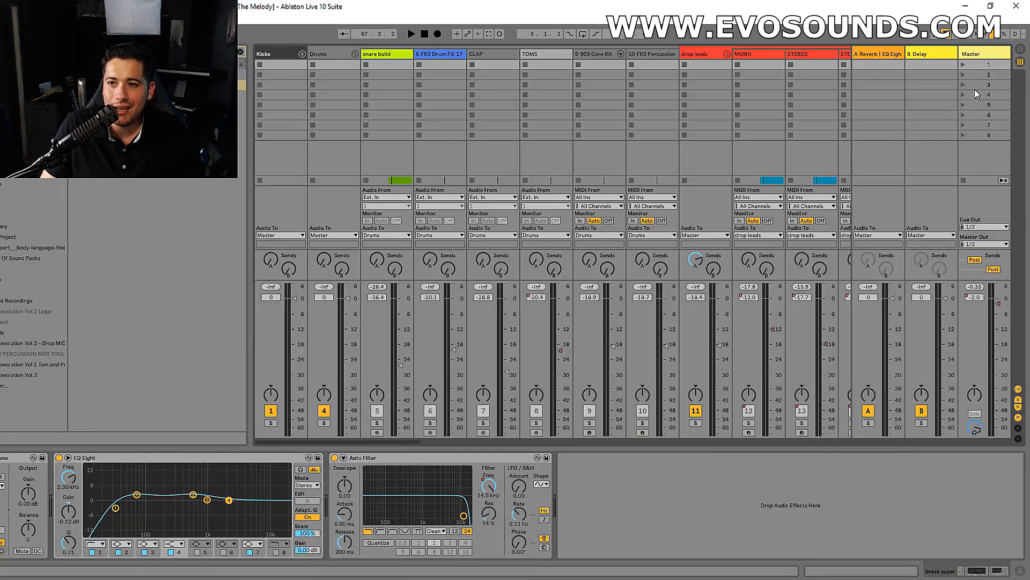
{"action": "left_click", "coordinate": [984, 56]}
{"action": "left_click", "coordinate": [736, 458]}
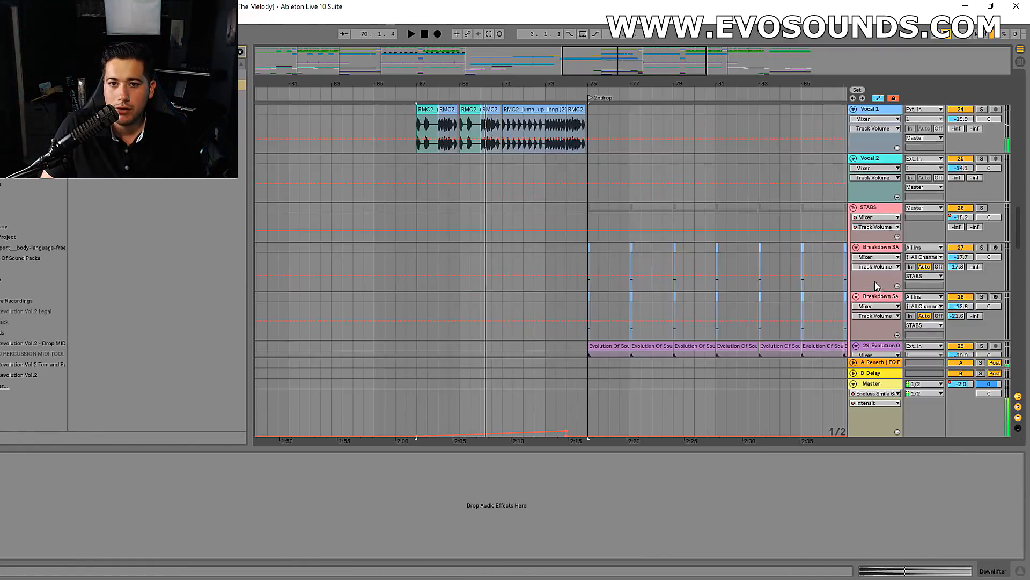
Lower Vocal 1's volume to -23.8 dB and boost its EQ Eight's band 4 by 2.38 dB at 2.30 kHz.
{"action": "scroll", "coordinate": [537, 268], "scroll_direction": "up", "scroll_amount": 3}
{"action": "left_click", "coordinate": [940, 220]}
{"action": "left_click", "coordinate": [940, 225]}
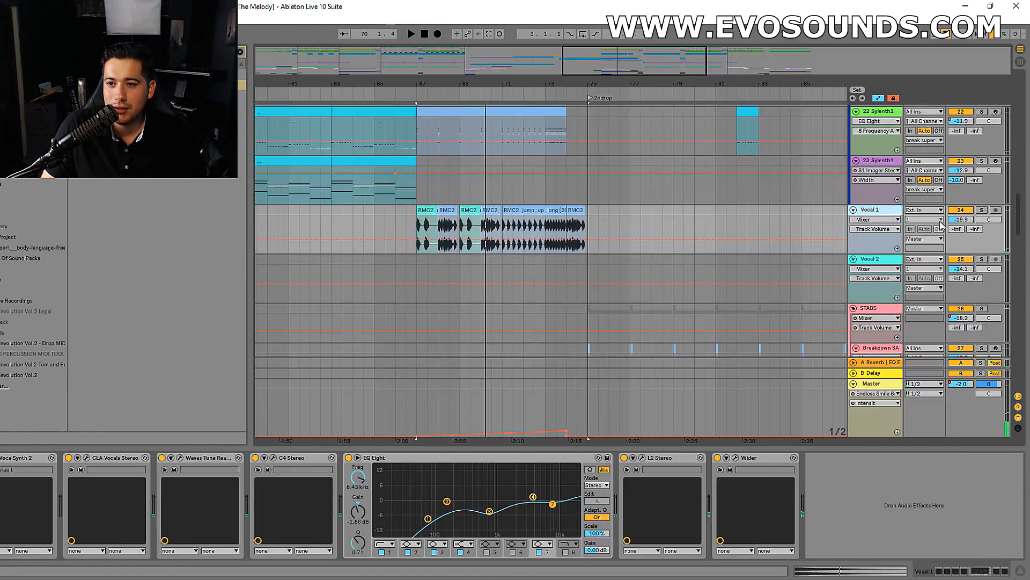
{"action": "key", "text": "space"}
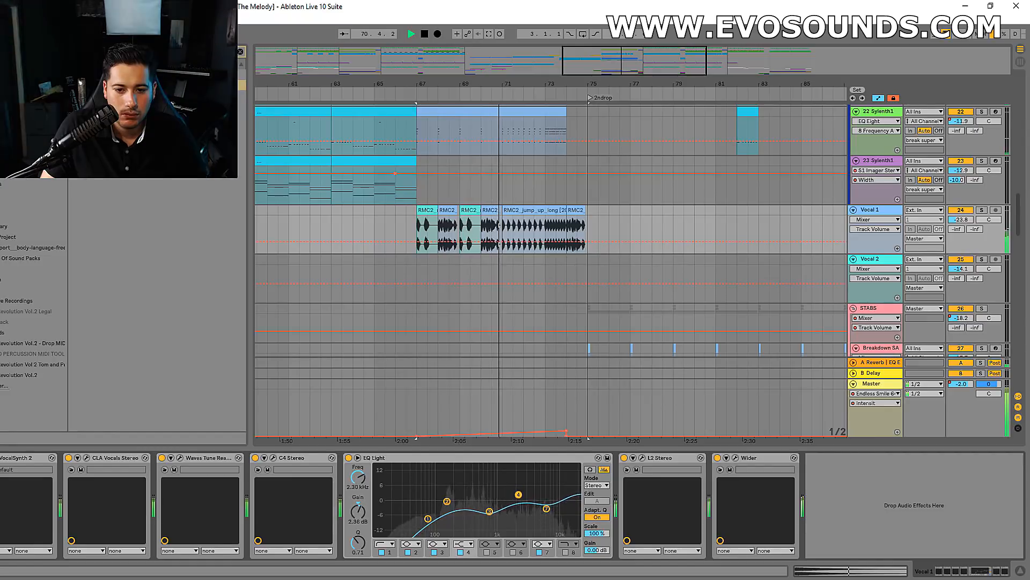
Boost EQ Eight's band 2 by 1.86 dB at 278 Hz and lower Vocal 1's volume to -25.0 dB.
{"action": "left_click", "coordinate": [547, 509]}
{"action": "key", "text": "space"}
{"action": "key", "text": "space"}
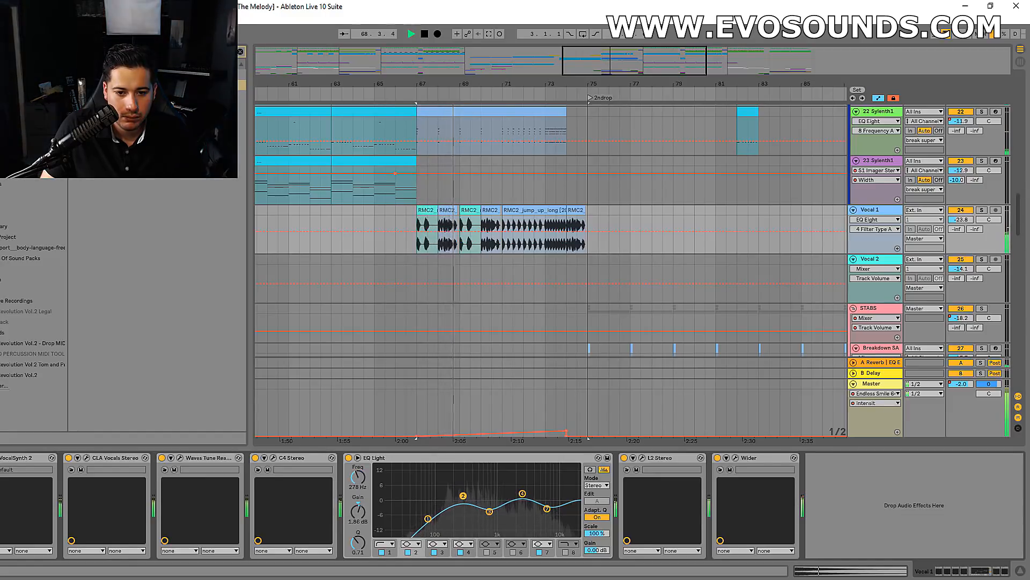
{"action": "left_click_drag", "start_coordinate": [953, 224], "coordinate": [952, 229]}
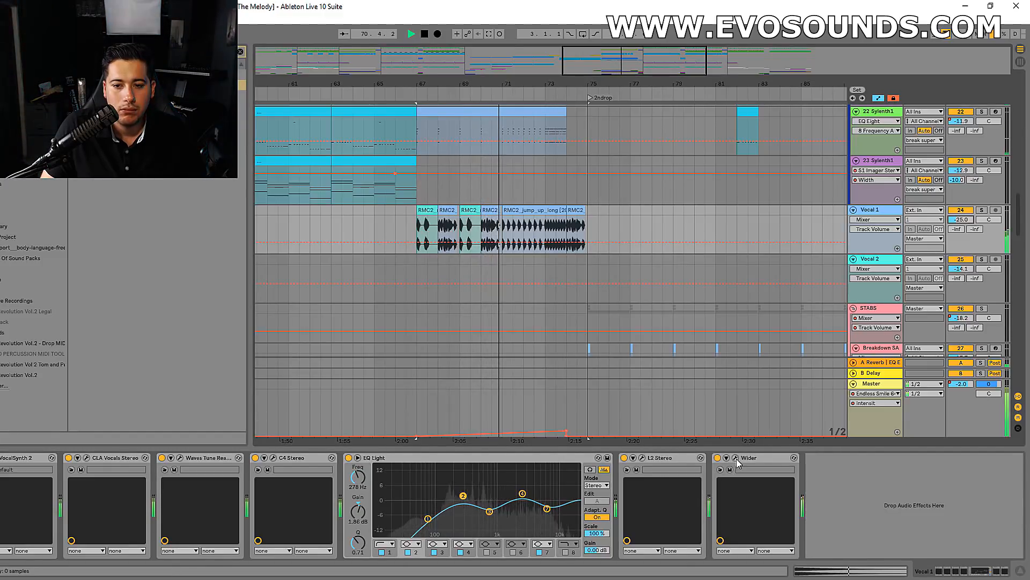
Stop playback, switch to the session mixer and open the Master track's REFERENCE plug-in.
{"action": "key", "text": "space"}
{"action": "key", "text": "Tab"}
{"action": "left_click", "coordinate": [992, 54]}
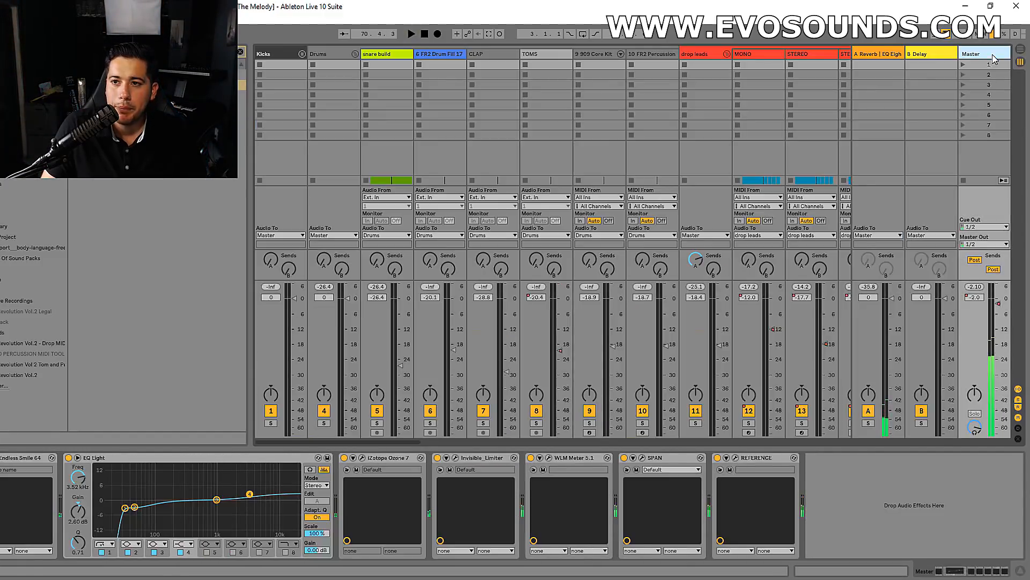
{"action": "left_click", "coordinate": [736, 458]}
Compare the build-up with an earlier section of the Hardwell Earthquake reference track, alternating between original and reference.
{"action": "key", "text": "space"}
{"action": "left_click", "coordinate": [252, 305]}
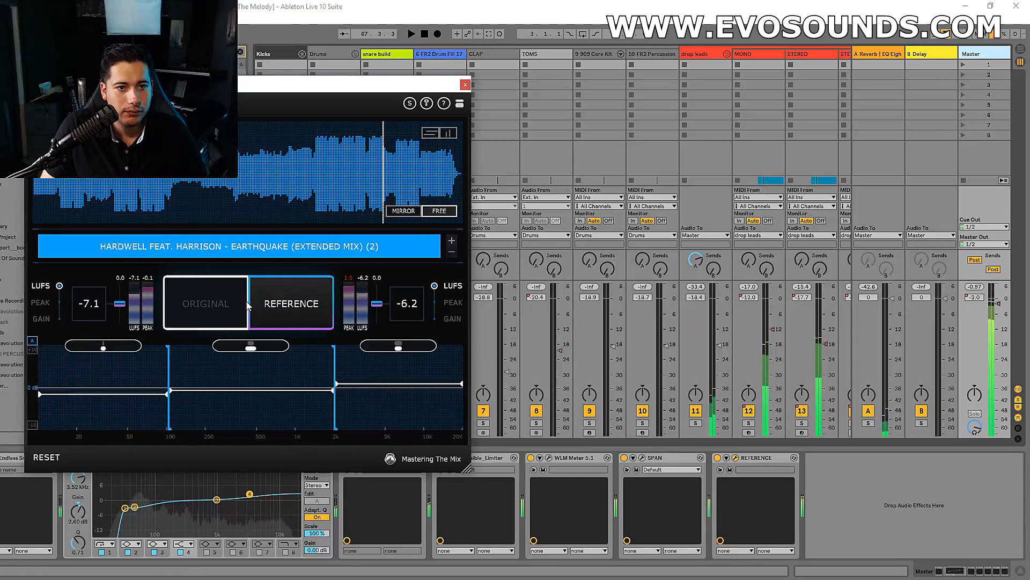
{"action": "left_click", "coordinate": [289, 167]}
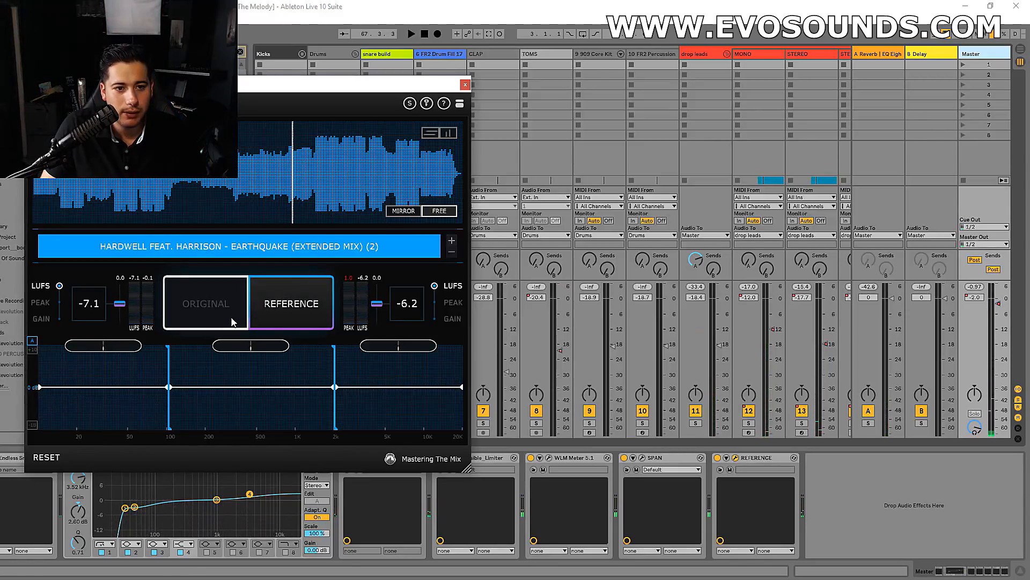
{"action": "left_click", "coordinate": [206, 305]}
{"action": "key", "text": "space"}
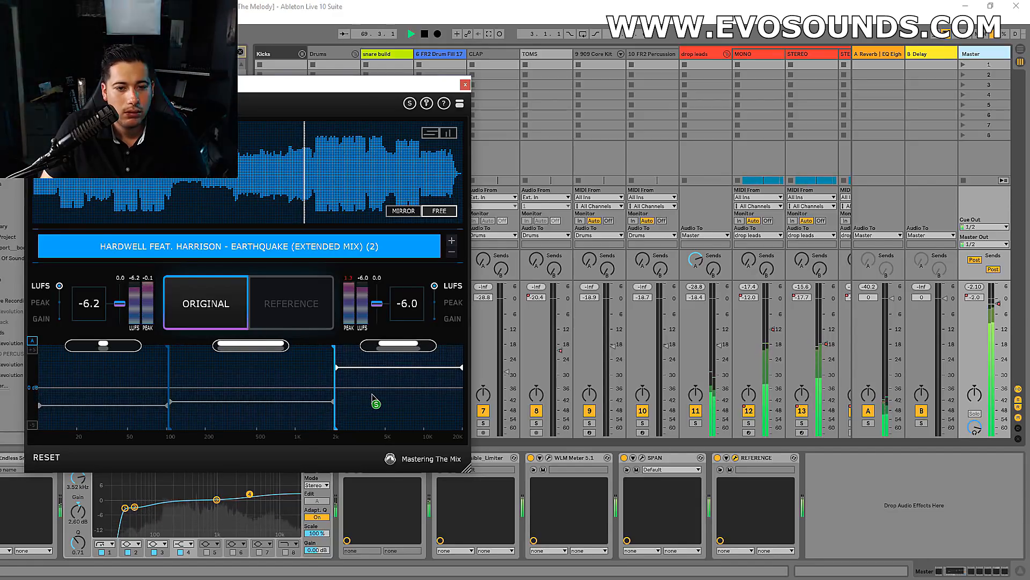
{"action": "left_click", "coordinate": [326, 325]}
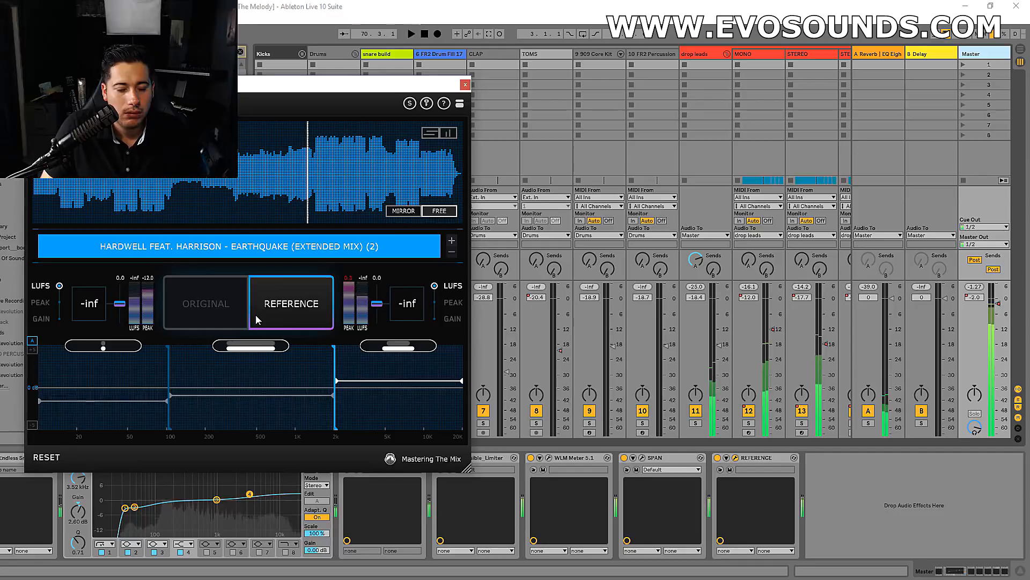
Compare an earlier point of the reference track with the original, close REFERENCE and return to the stopped arrangement.
{"action": "left_click", "coordinate": [292, 155]}
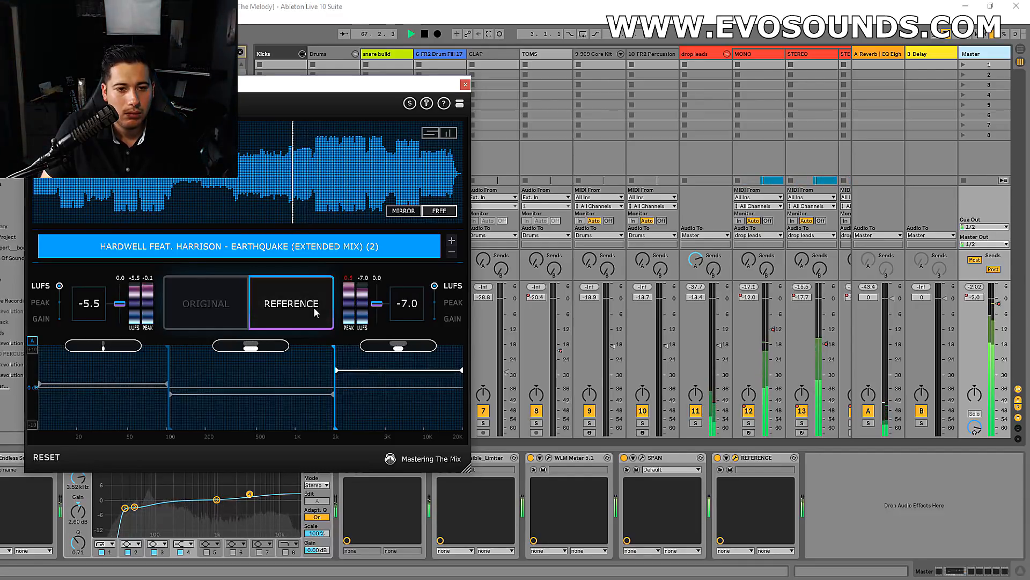
{"action": "left_click", "coordinate": [272, 313]}
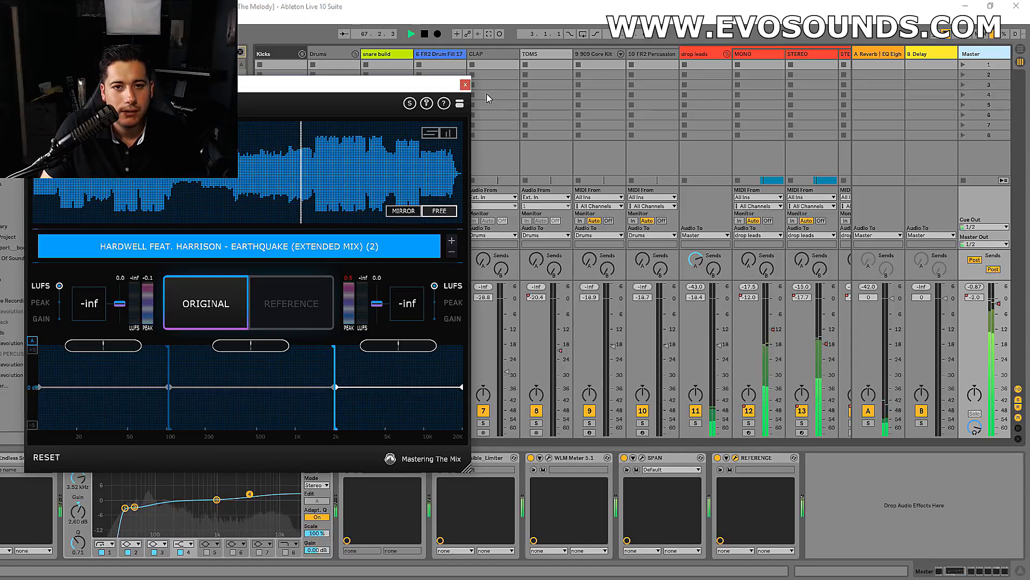
{"action": "left_click", "coordinate": [465, 85]}
{"action": "left_click_drag", "start_coordinate": [414, 442], "coordinate": [548, 462]}
{"action": "key", "text": "Tab"}
{"action": "key", "text": "space"}
Lower the snare build track's volume to -28.8 dB while auditioning the snare roll from bar 67.
{"action": "scroll", "coordinate": [660, 264], "scroll_direction": "up", "scroll_amount": 2}
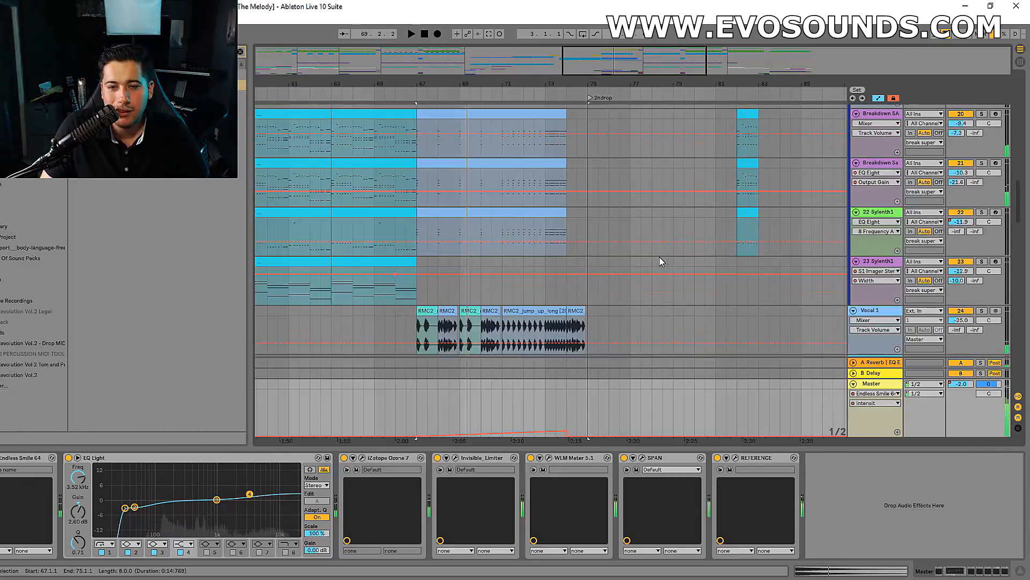
{"action": "scroll", "coordinate": [660, 264], "scroll_direction": "up", "scroll_amount": 15}
{"action": "scroll", "coordinate": [495, 161], "scroll_direction": "up", "scroll_amount": 1}
{"action": "left_click", "coordinate": [487, 169]}
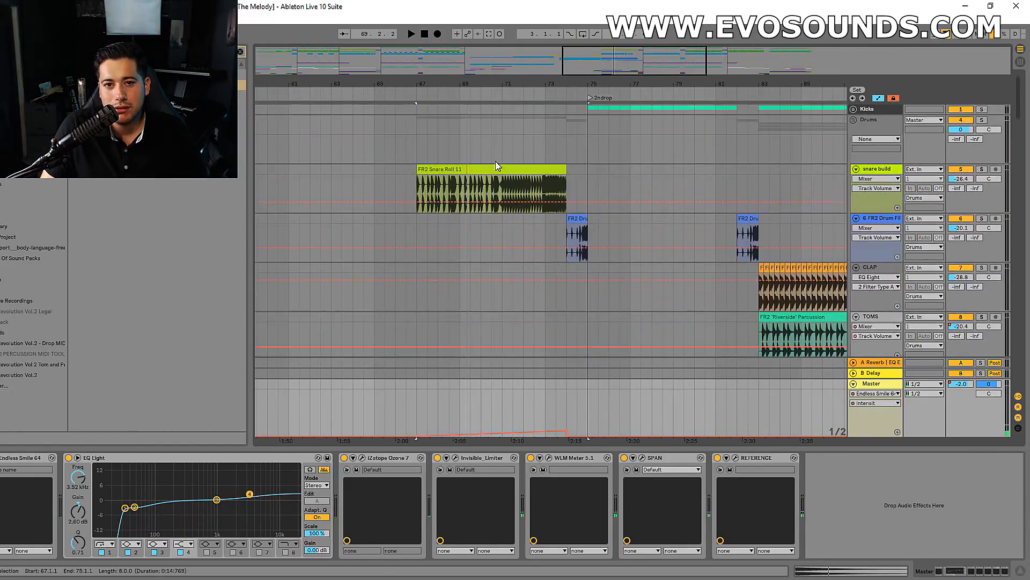
{"action": "key", "text": "space"}
{"action": "left_click_drag", "start_coordinate": [957, 179], "coordinate": [956, 186]}
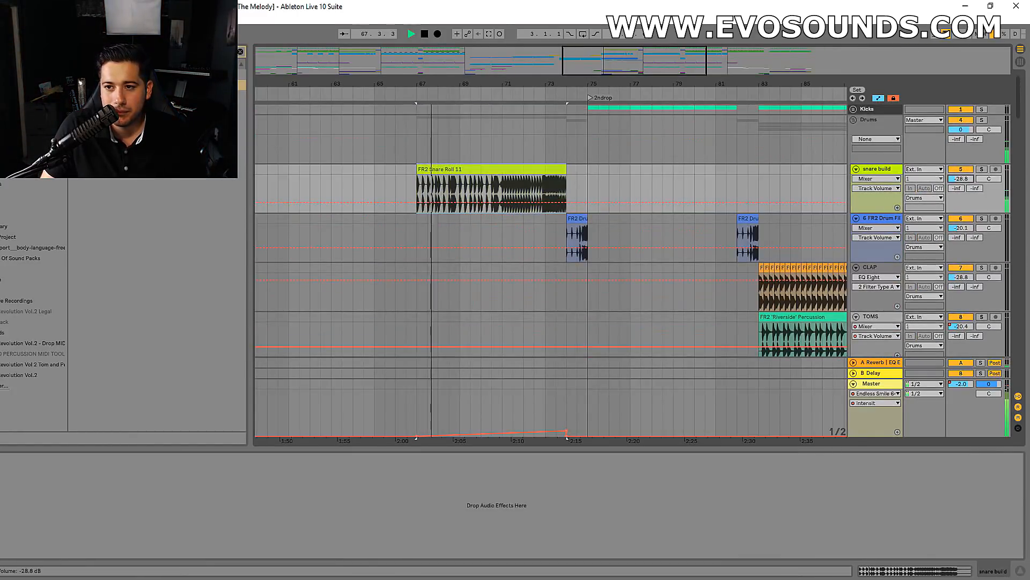
{"action": "key", "text": "space"}
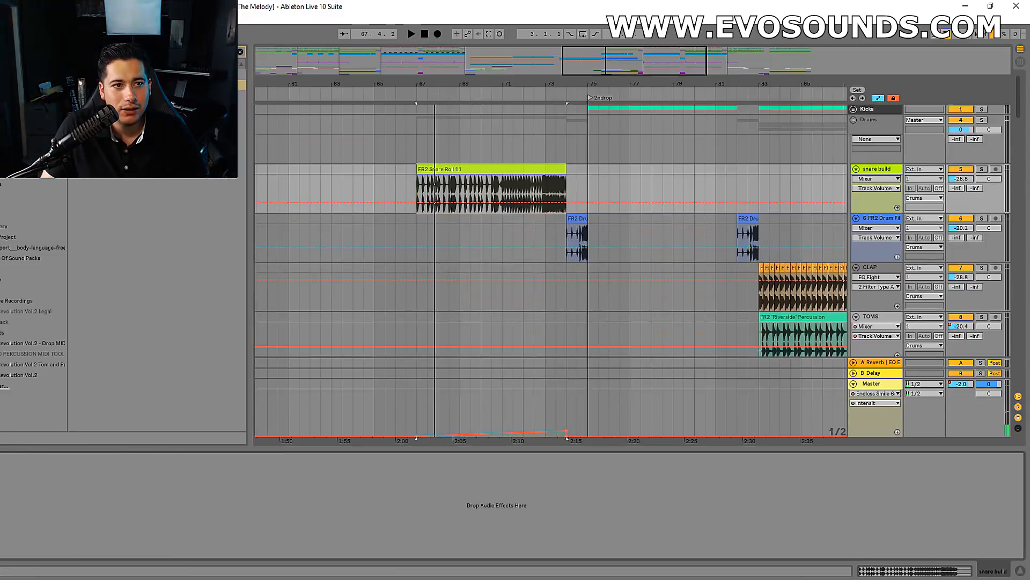
Add an EQ Eight to the snare build track and cut band 3 by about 4 dB near 7 kHz.
{"action": "key", "text": "space"}
{"action": "left_click_drag", "start_coordinate": [124, 499], "coordinate": [174, 510]}
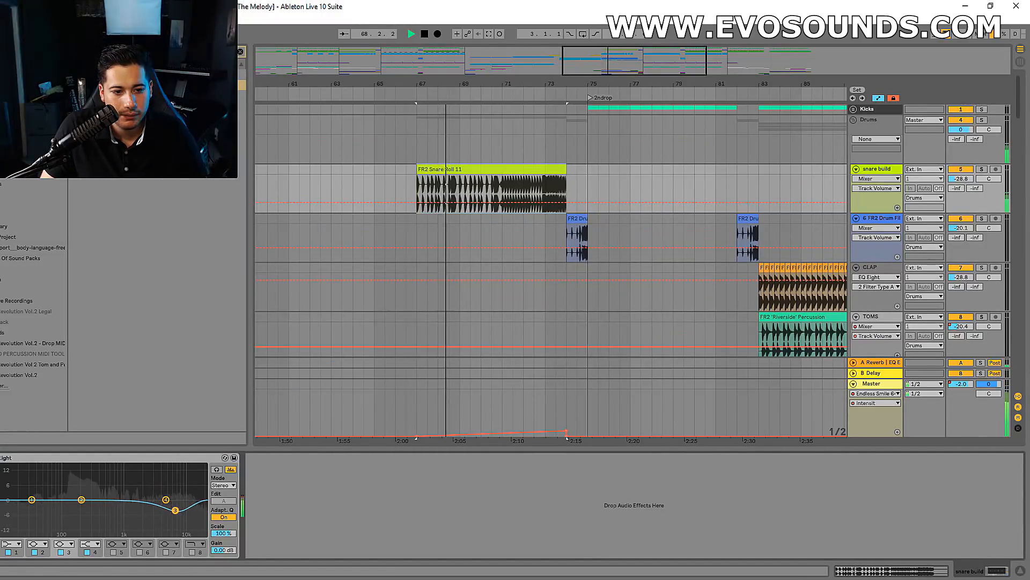
{"action": "key", "text": "space"}
{"action": "key", "text": "space"}
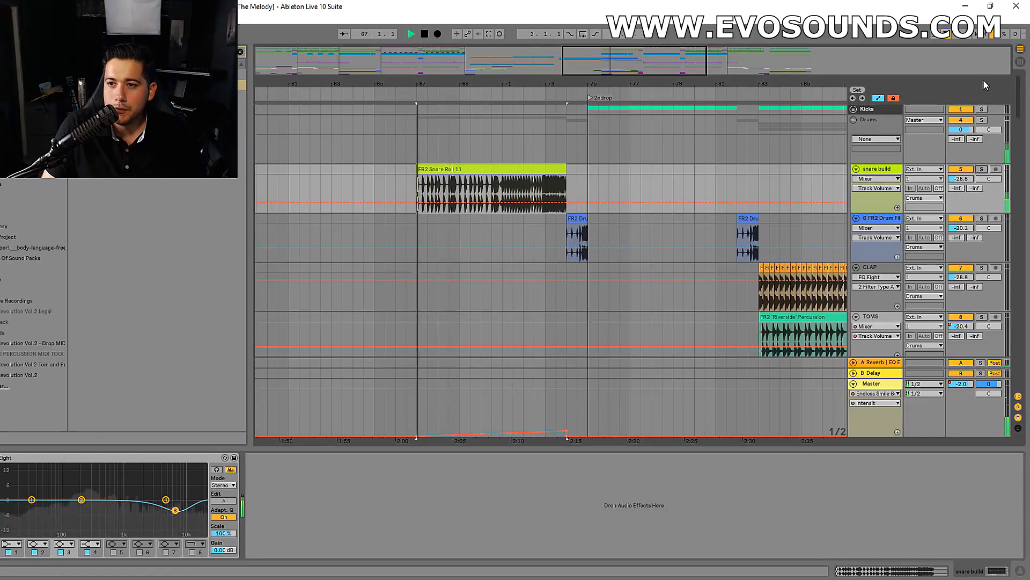
Play the build-up and look through the lower tracks for the impact, uplifter and downlifter effects.
{"action": "key", "text": "Tab"}
{"action": "key", "text": "Tab"}
{"action": "scroll", "coordinate": [438, 301], "scroll_direction": "down", "scroll_amount": 8}
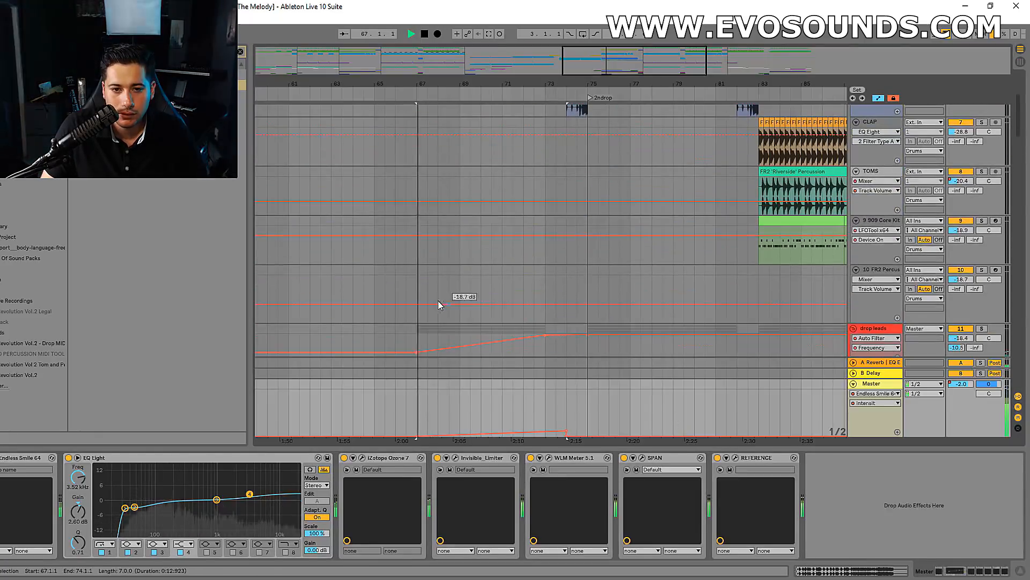
{"action": "key", "text": "space"}
{"action": "scroll", "coordinate": [472, 311], "scroll_direction": "down", "scroll_amount": 10}
{"action": "key", "text": "space"}
{"action": "scroll", "coordinate": [477, 320], "scroll_direction": "down", "scroll_amount": 12}
{"action": "key", "text": "space"}
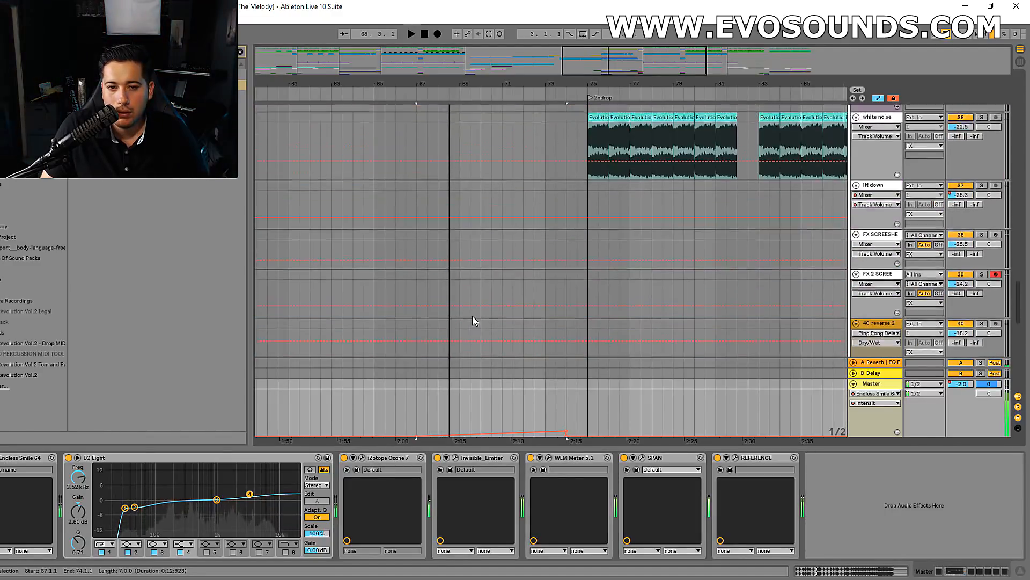
{"action": "left_click", "coordinate": [450, 202]}
{"action": "scroll", "coordinate": [749, 226], "scroll_direction": "down", "scroll_amount": 3}
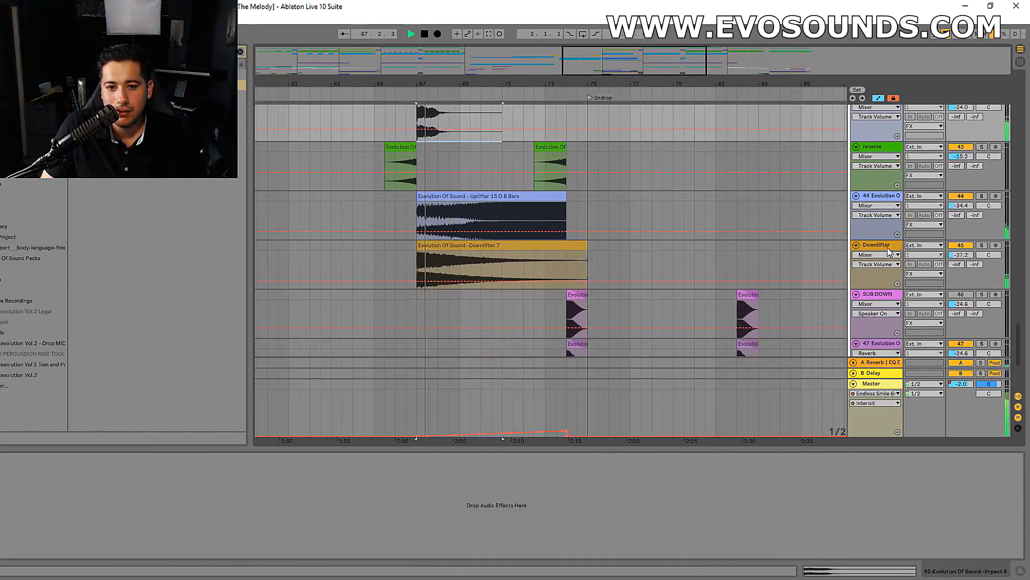
{"action": "key", "text": "space"}
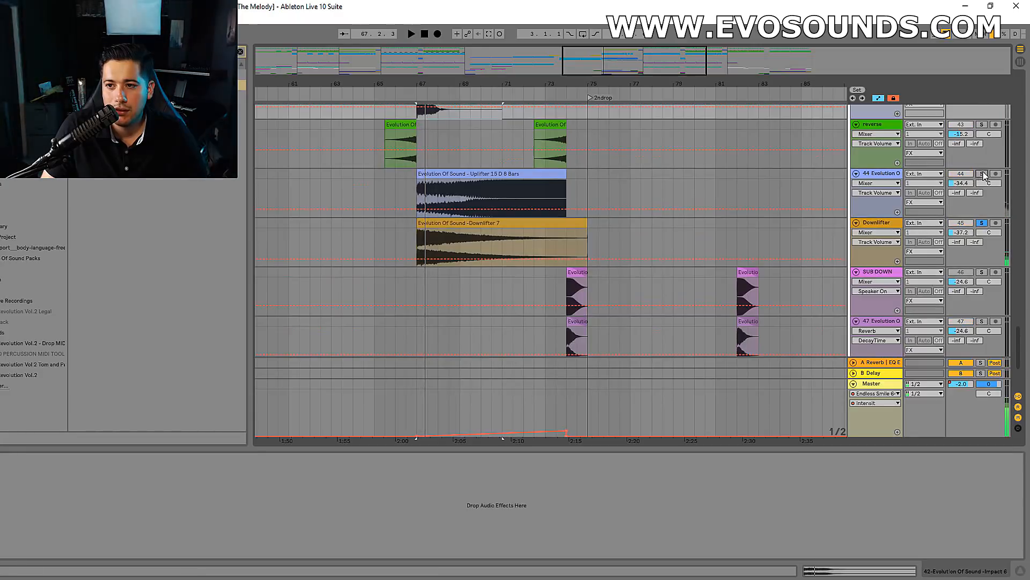
Solo the Downlifter track and lower its volume to -39.2 dB.
{"action": "left_click", "coordinate": [982, 224]}
{"action": "key", "text": "space"}
{"action": "left_click", "coordinate": [897, 223]}
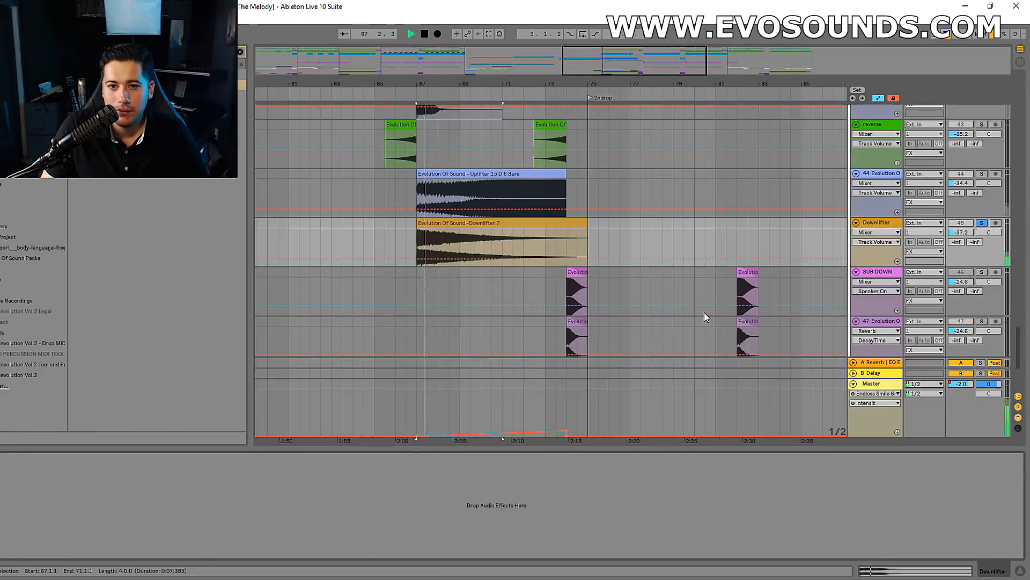
{"action": "key", "text": "space"}
{"action": "left_click_drag", "start_coordinate": [960, 232], "coordinate": [961, 235]}
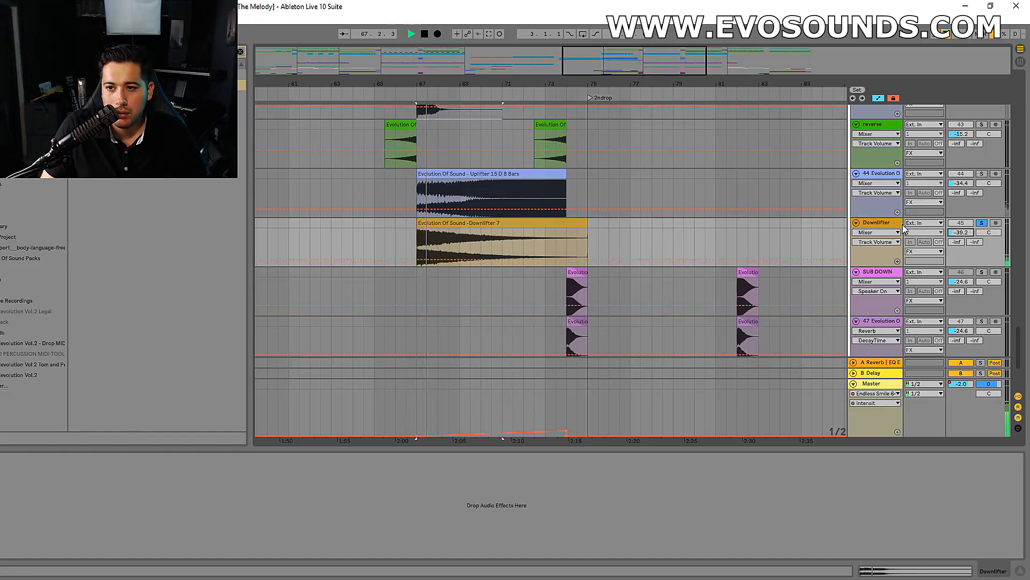
{"action": "key", "text": "space"}
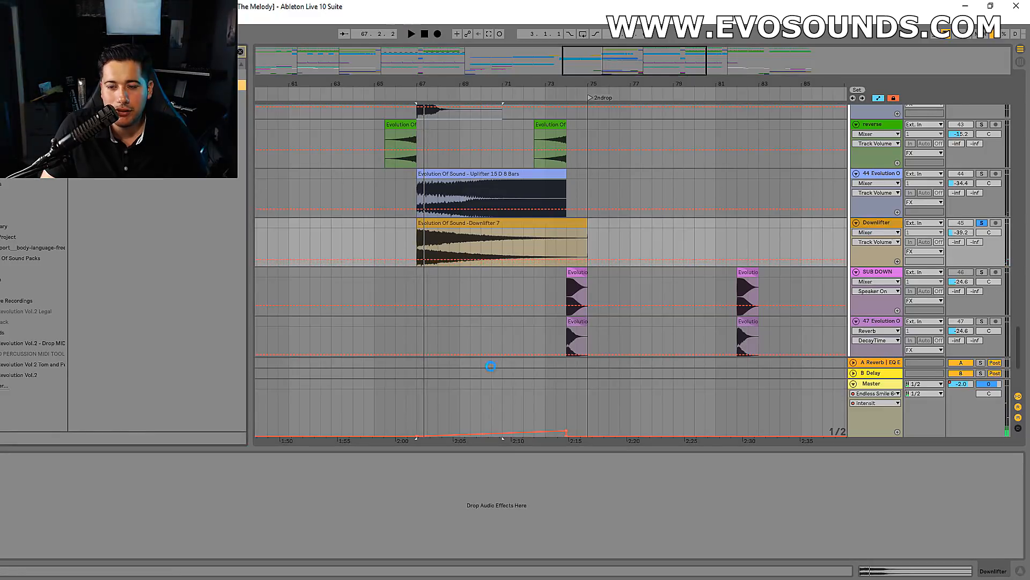
Add an EQ Eight to the Downlifter, cut band 3 by about 5 dB near 9 kHz, and unsolo the track.
{"action": "key", "text": "space"}
{"action": "left_click_drag", "start_coordinate": [179, 513], "coordinate": [184, 514]}
{"action": "key", "text": "space"}
{"action": "key", "text": "space"}
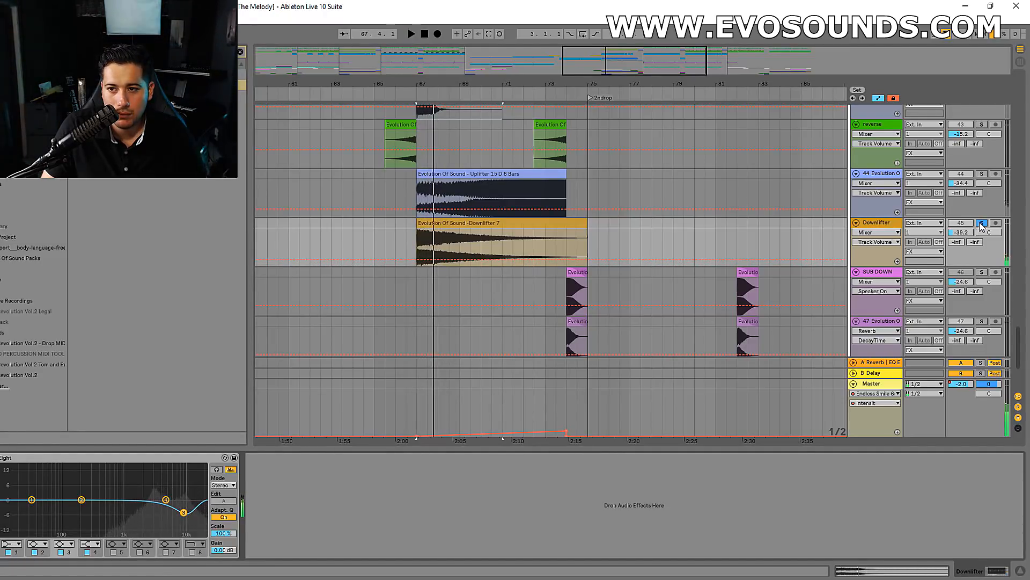
{"action": "key", "text": "space"}
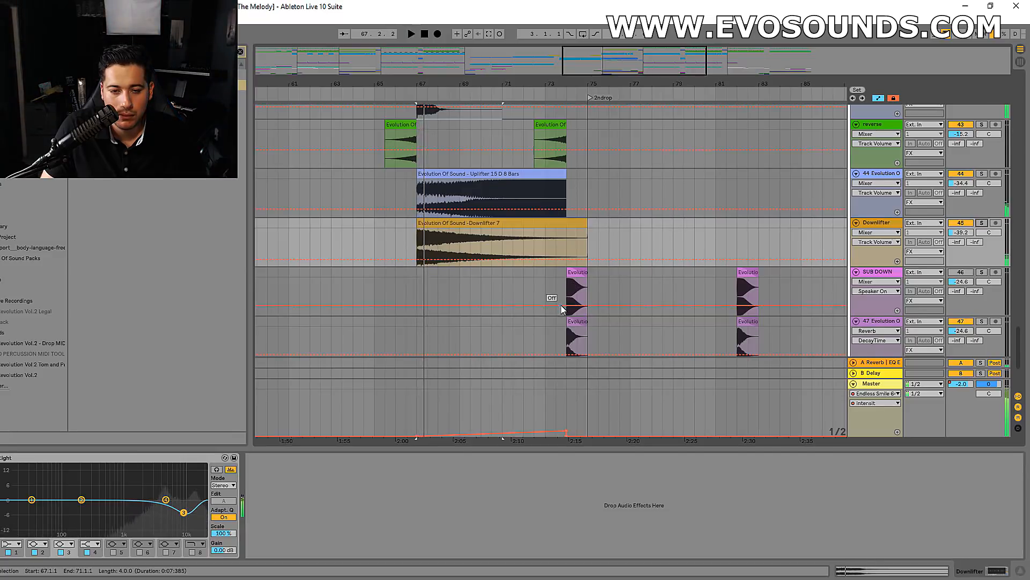
Audition the CRASH track and Vocal 1 in solo.
{"action": "scroll", "coordinate": [560, 306], "scroll_direction": "down", "scroll_amount": 3}
{"action": "scroll", "coordinate": [571, 312], "scroll_direction": "down", "scroll_amount": 2}
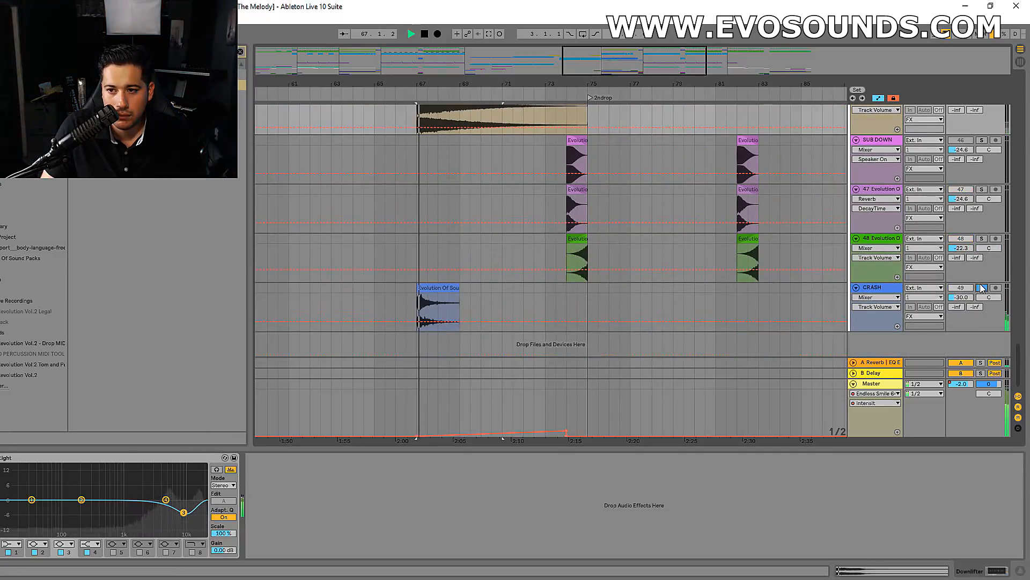
{"action": "key", "text": "space"}
{"action": "scroll", "coordinate": [692, 275], "scroll_direction": "up", "scroll_amount": 15}
{"action": "scroll", "coordinate": [783, 279], "scroll_direction": "up", "scroll_amount": 20}
{"action": "scroll", "coordinate": [786, 278], "scroll_direction": "up", "scroll_amount": 10}
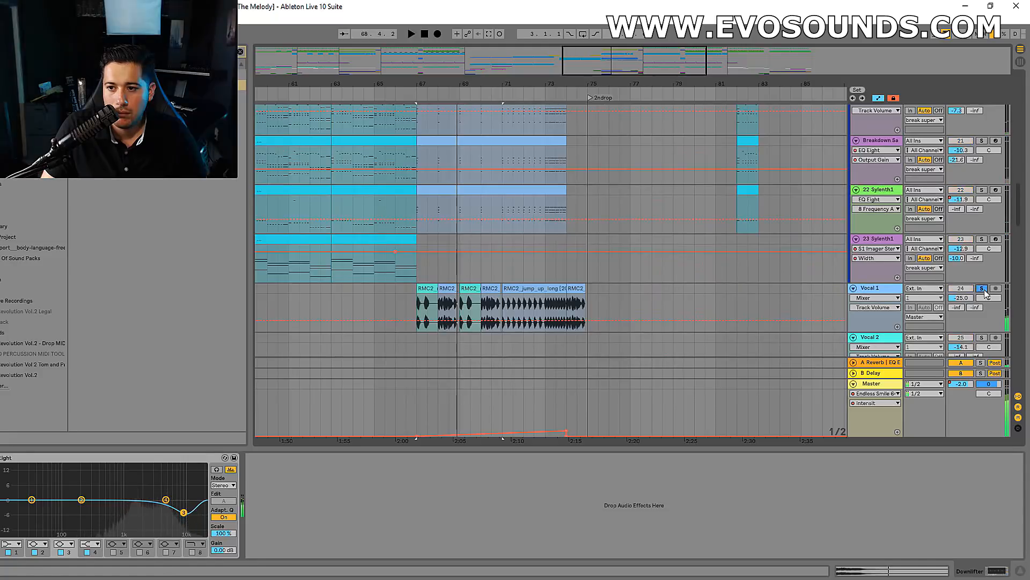
Reopen the Master's REFERENCE plug-in and compare the build-up's level and stereo width with the Hardwell Earthquake track.
{"action": "key", "text": "Tab"}
{"action": "left_click", "coordinate": [727, 459]}
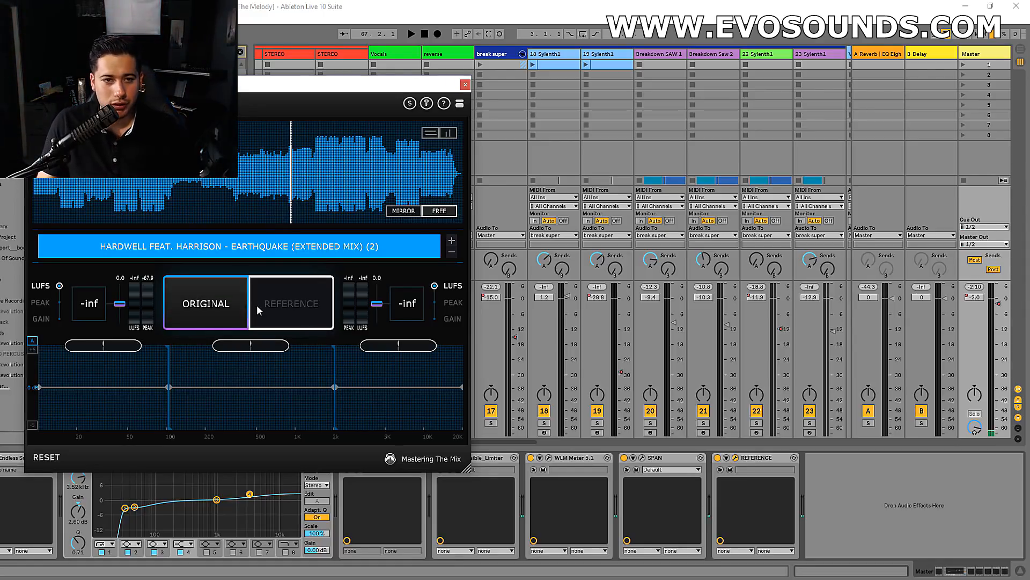
{"action": "key", "text": "space"}
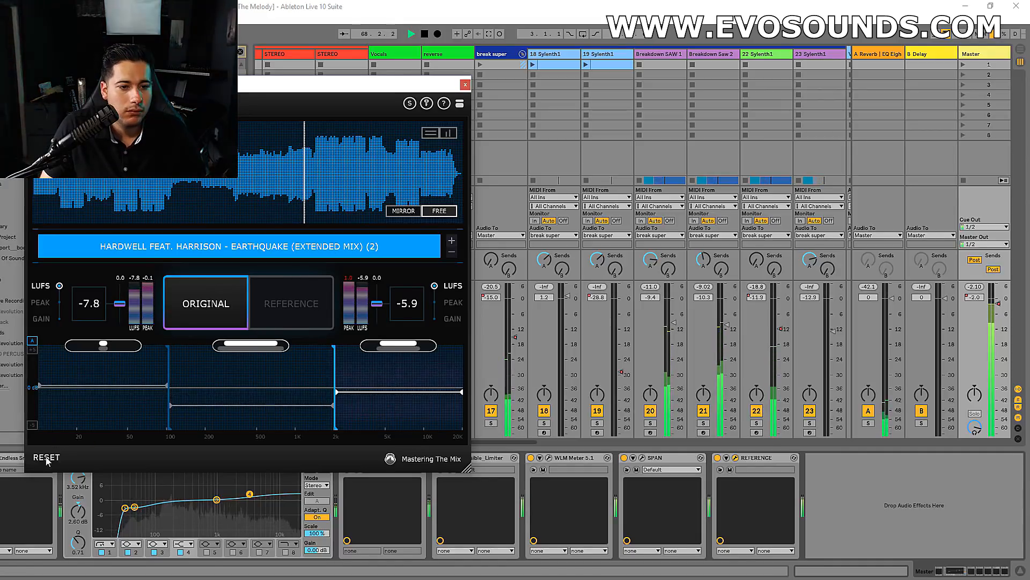
{"action": "mouse_move", "coordinate": [266, 378]}
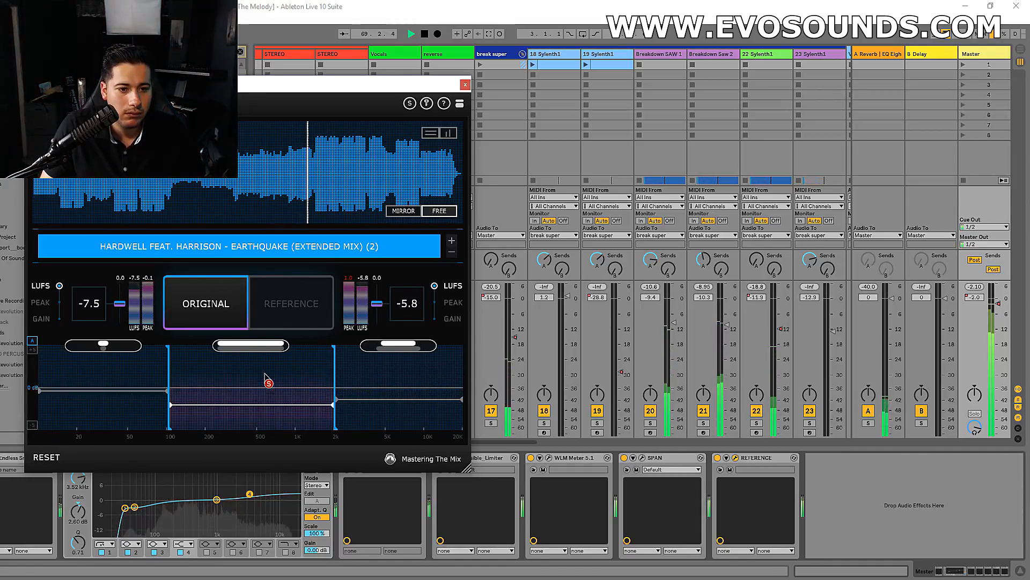
{"action": "left_click", "coordinate": [226, 306]}
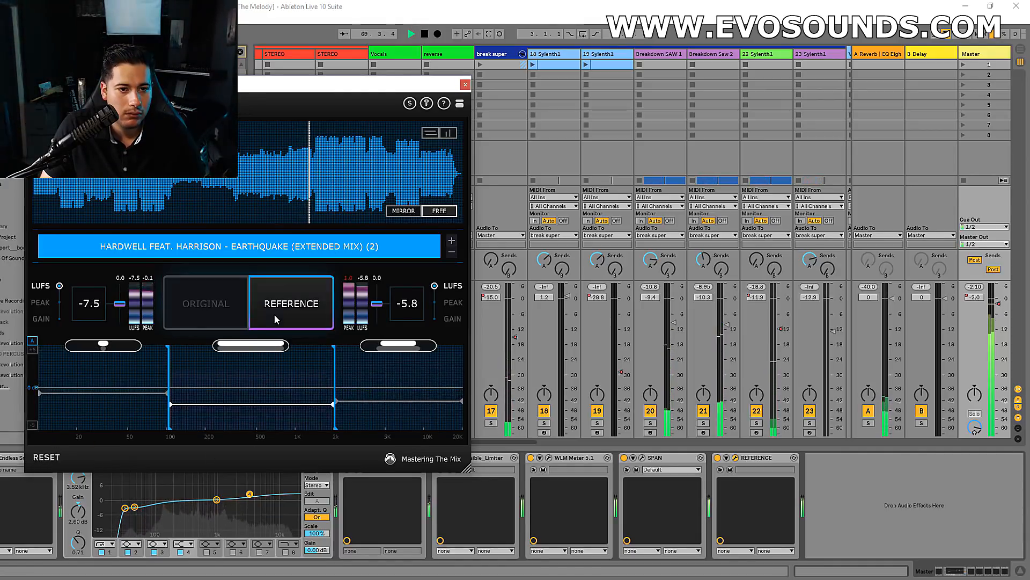
{"action": "left_click", "coordinate": [226, 306]}
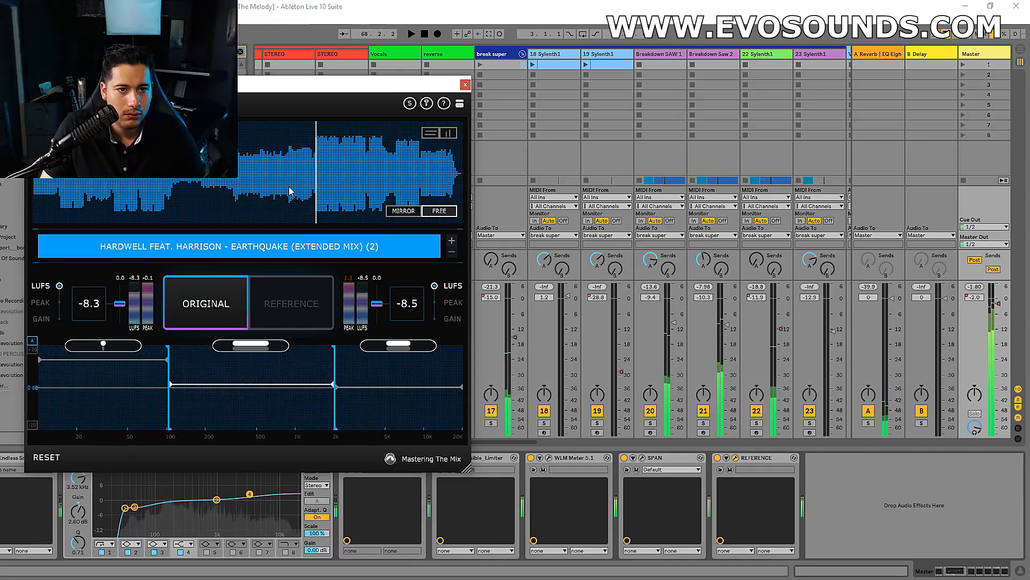
{"action": "key", "text": "space"}
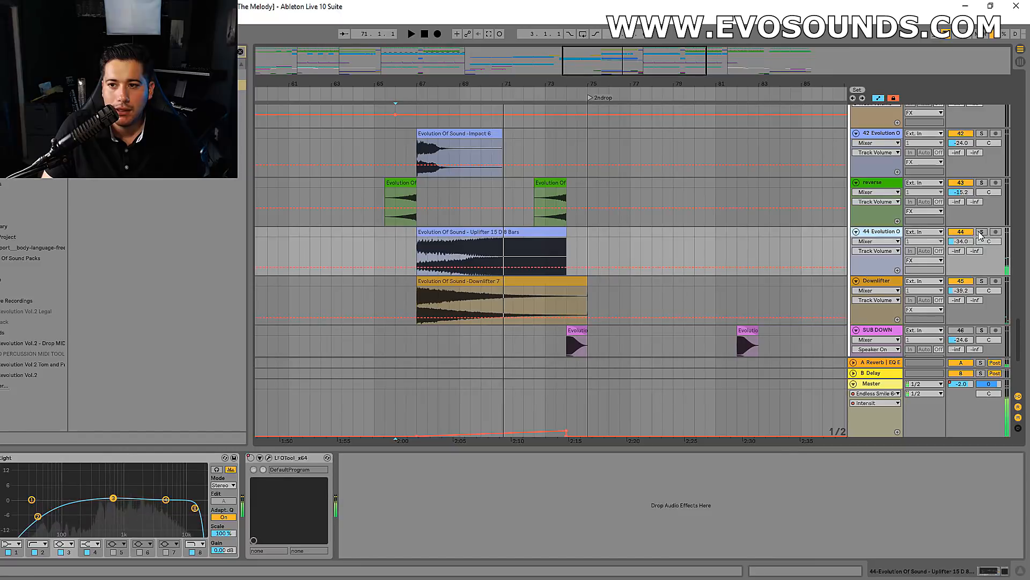
Add the Mono utility device to the soloed Uplifter 15 track, set its width to 47%, and unsolo the track.
{"action": "mouse_move", "coordinate": [640, 73]}
{"action": "left_mouse_down"}
{"action": "mouse_move", "coordinate": [640, 51]}
{"action": "mouse_move", "coordinate": [640, 78]}
{"action": "left_mouse_up"}
{"action": "key", "text": "space"}
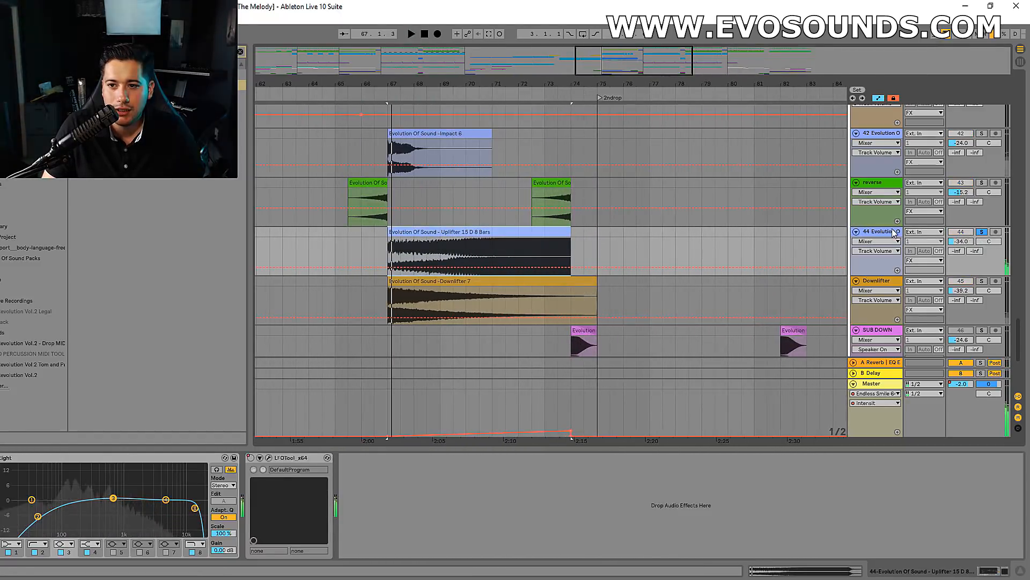
{"action": "key", "text": "space"}
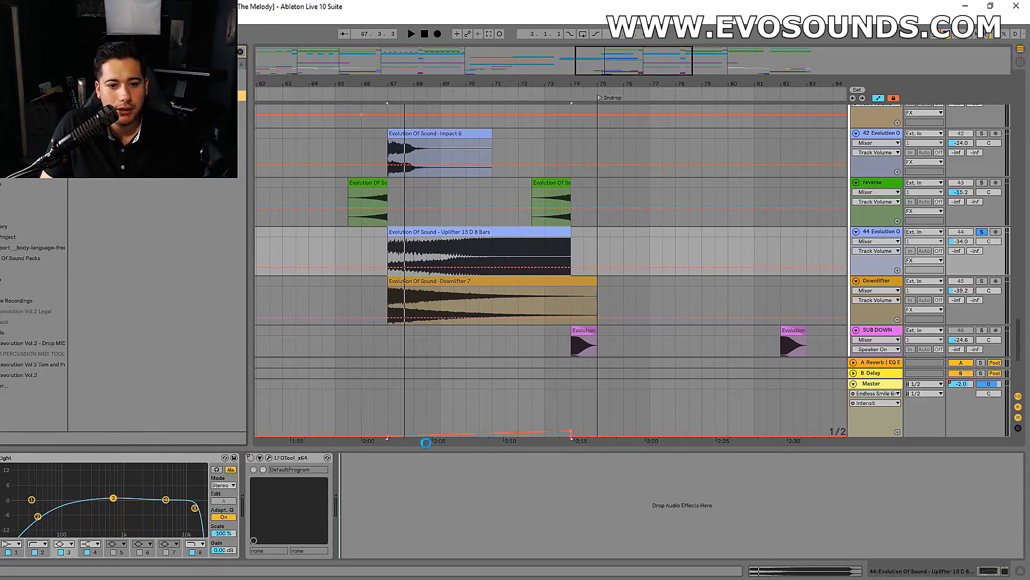
{"action": "key", "text": "space"}
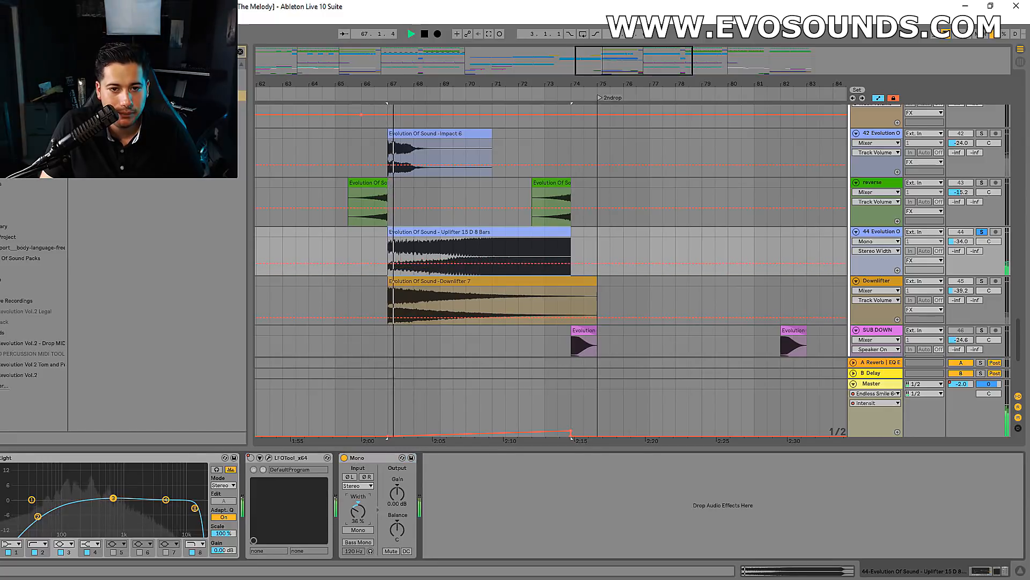
{"action": "left_click", "coordinate": [983, 232]}
{"action": "key", "text": "space"}
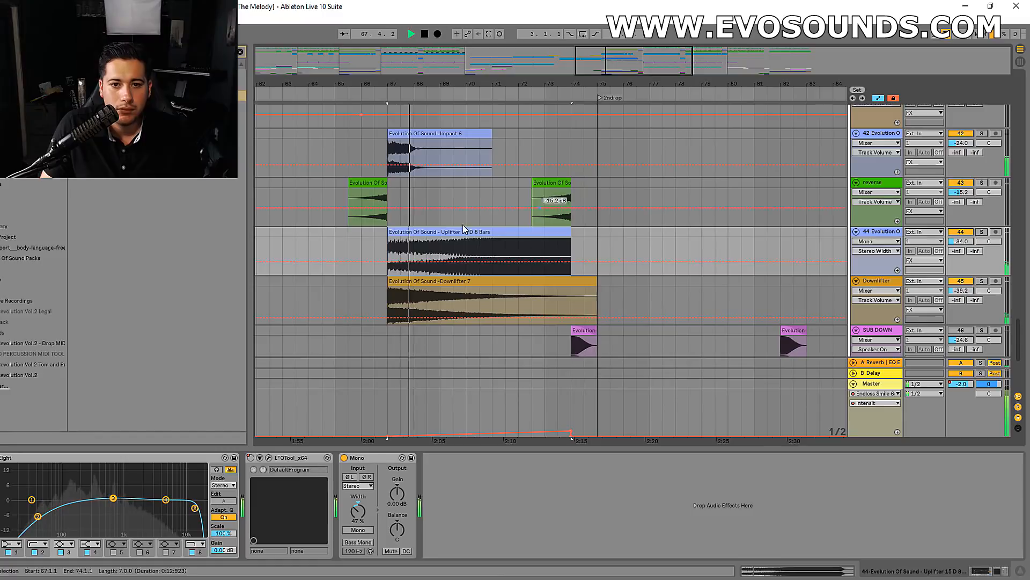
Play the build-up from bar 66 and review the impact, Downlifter and other FX tracks, moving back up to Vocal 1.
{"action": "left_click", "coordinate": [430, 160]}
{"action": "scroll", "coordinate": [504, 244], "scroll_direction": "up", "scroll_amount": 3}
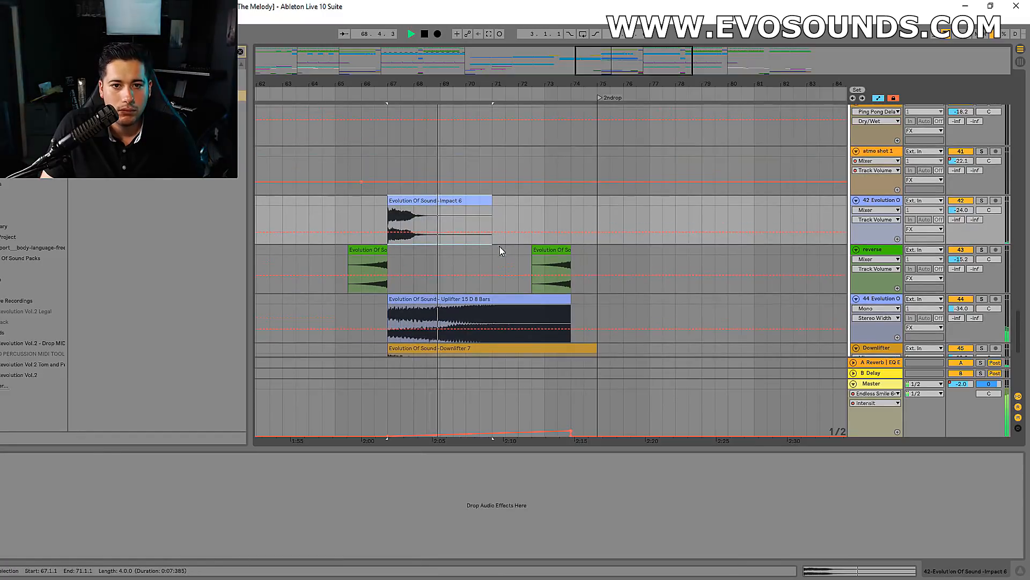
{"action": "left_click", "coordinate": [365, 232]}
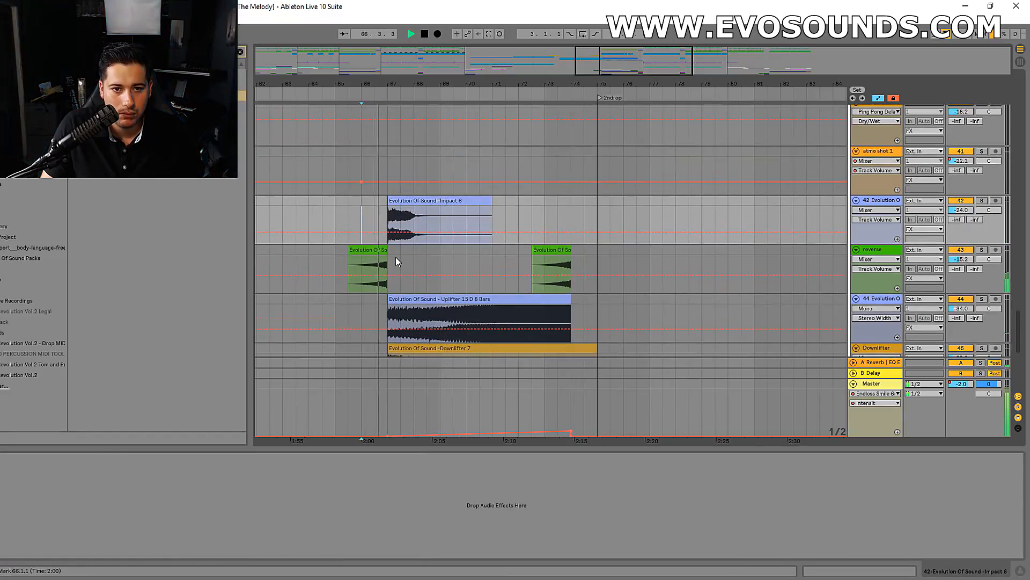
{"action": "scroll", "coordinate": [395, 256], "scroll_direction": "down", "scroll_amount": 4}
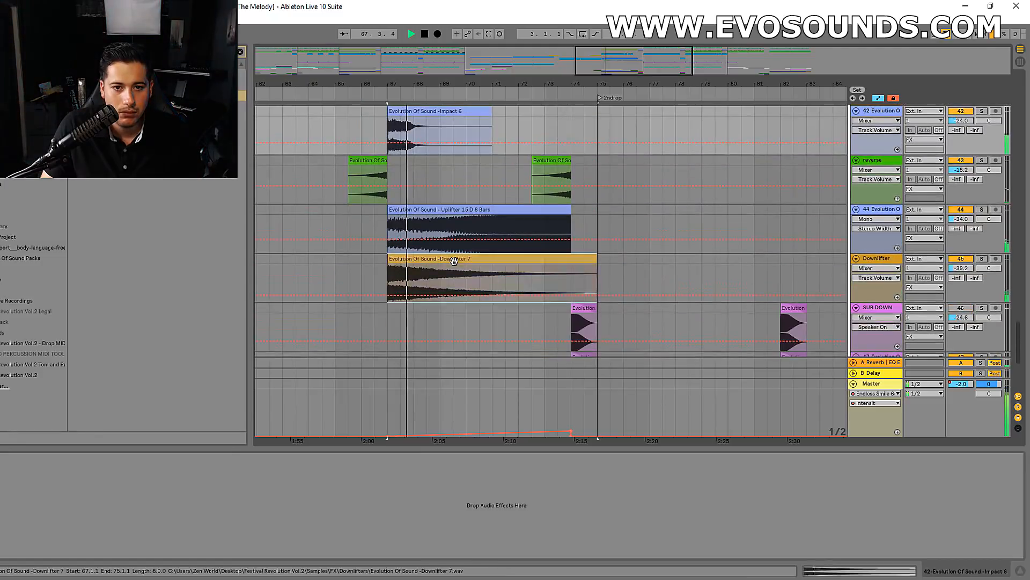
{"action": "left_click", "coordinate": [935, 263]}
{"action": "scroll", "coordinate": [617, 279], "scroll_direction": "down", "scroll_amount": 8}
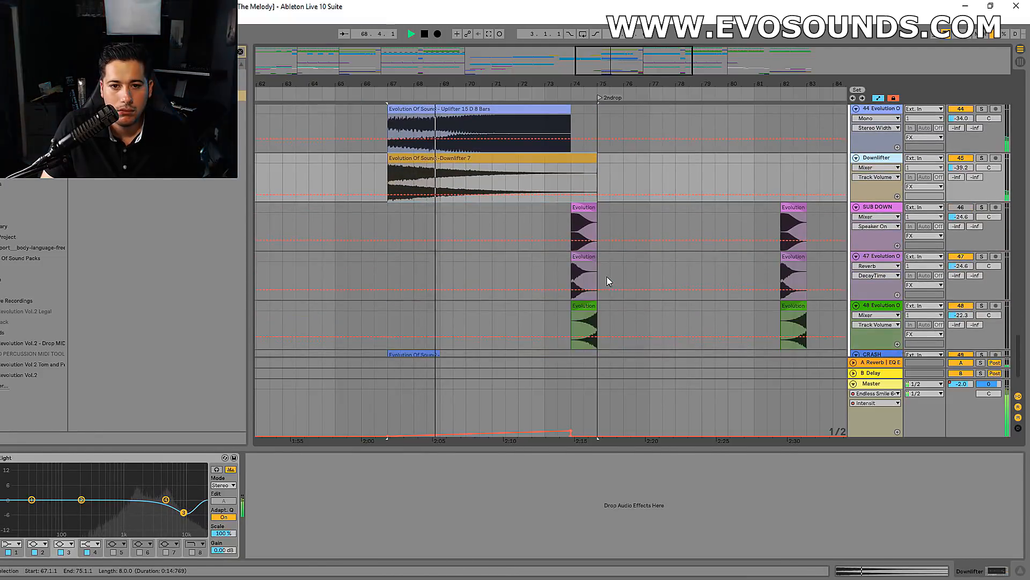
{"action": "scroll", "coordinate": [602, 273], "scroll_direction": "up", "scroll_amount": 9}
{"action": "scroll", "coordinate": [605, 275], "scroll_direction": "up", "scroll_amount": 15}
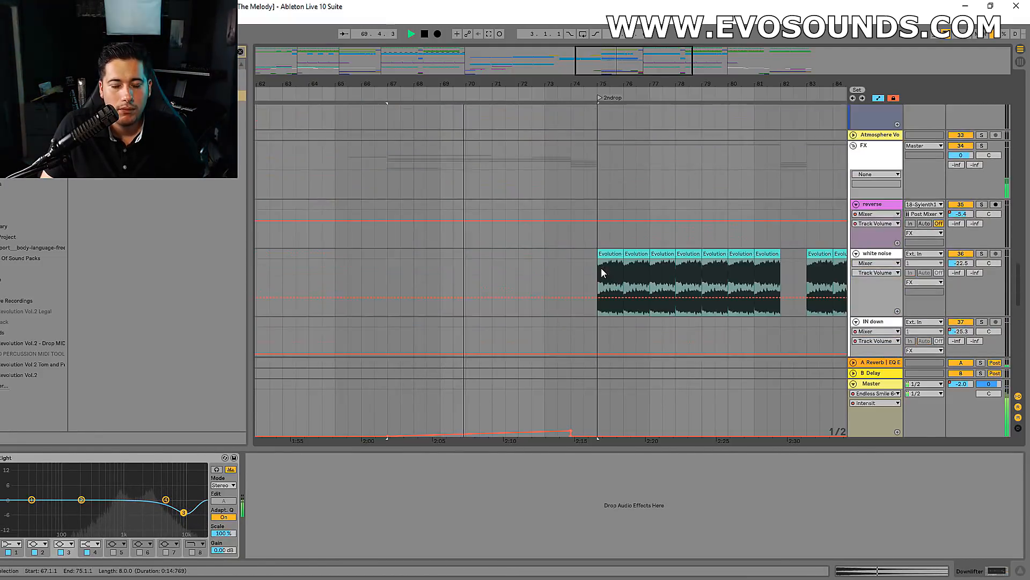
{"action": "scroll", "coordinate": [610, 274], "scroll_direction": "up", "scroll_amount": 6}
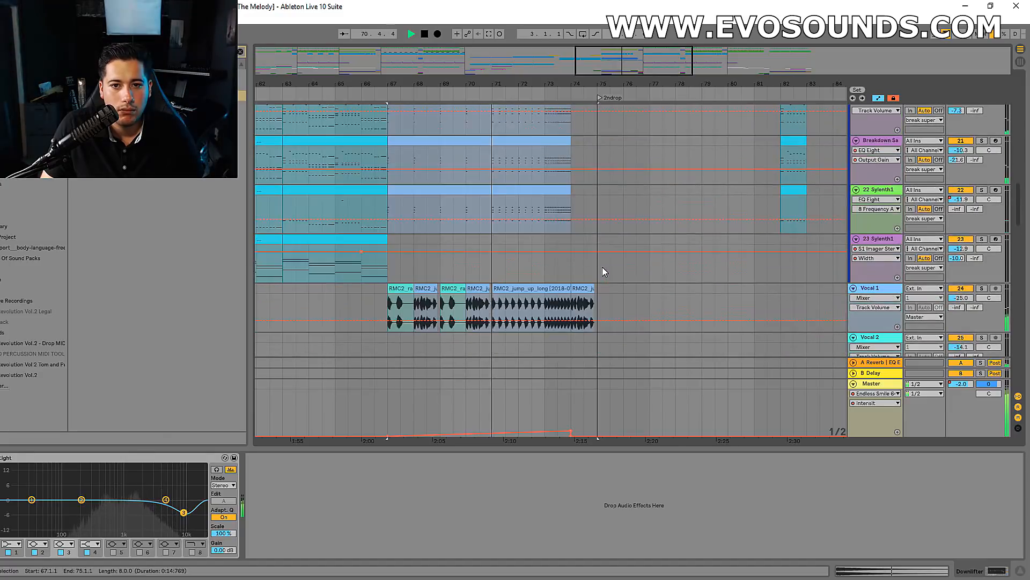
Raise the break super group's track volume automation from bar 67 onward to -12.5 dB.
{"action": "scroll", "coordinate": [644, 247], "scroll_direction": "up", "scroll_amount": 4}
{"action": "scroll", "coordinate": [946, 179], "scroll_direction": "up", "scroll_amount": 2}
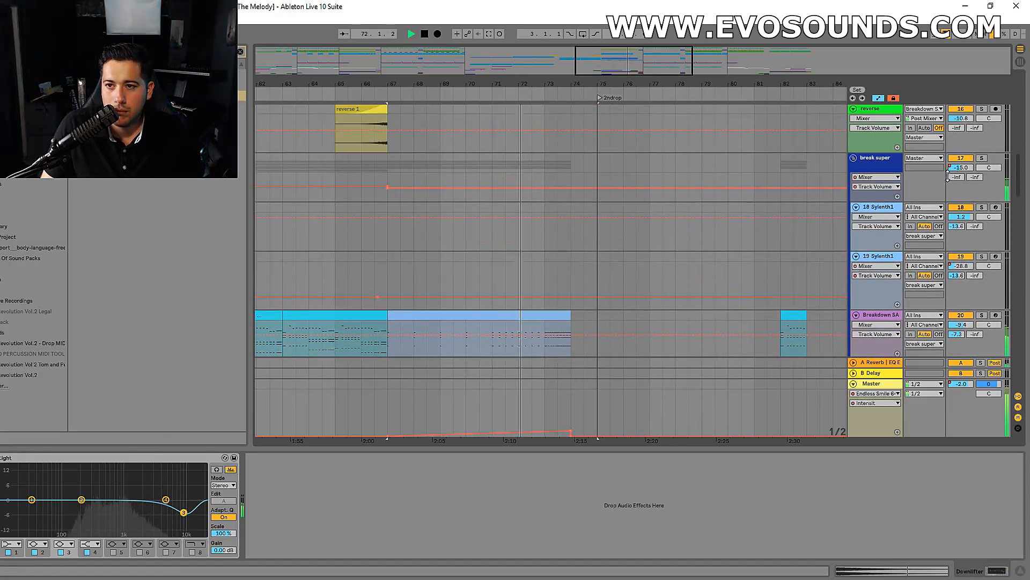
{"action": "left_click", "coordinate": [387, 190]}
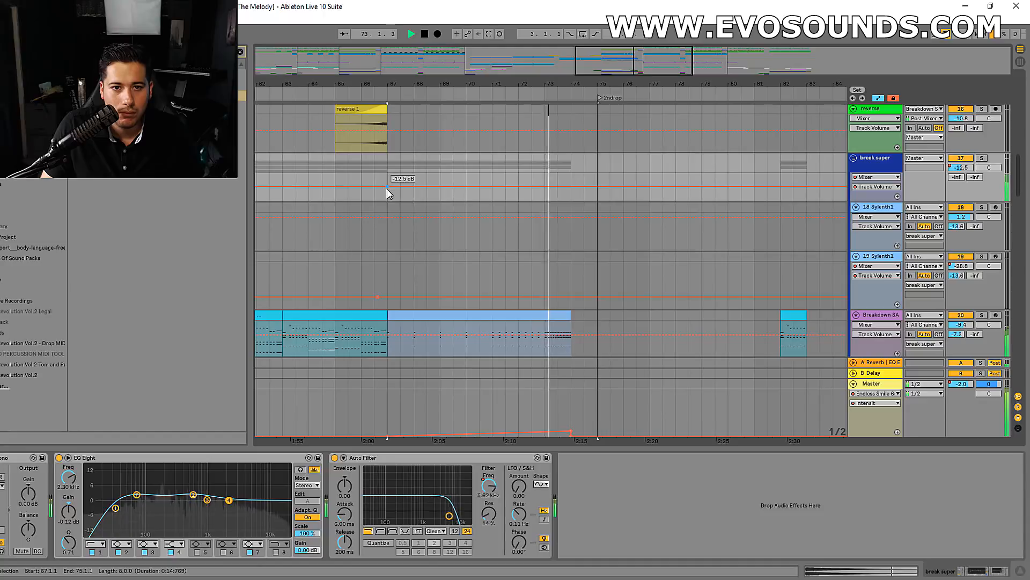
Turn on band 8 of Vocal 1's EQ Eight as a high cut and show its frequency automation.
{"action": "scroll", "coordinate": [580, 223], "scroll_direction": "down", "scroll_amount": 6}
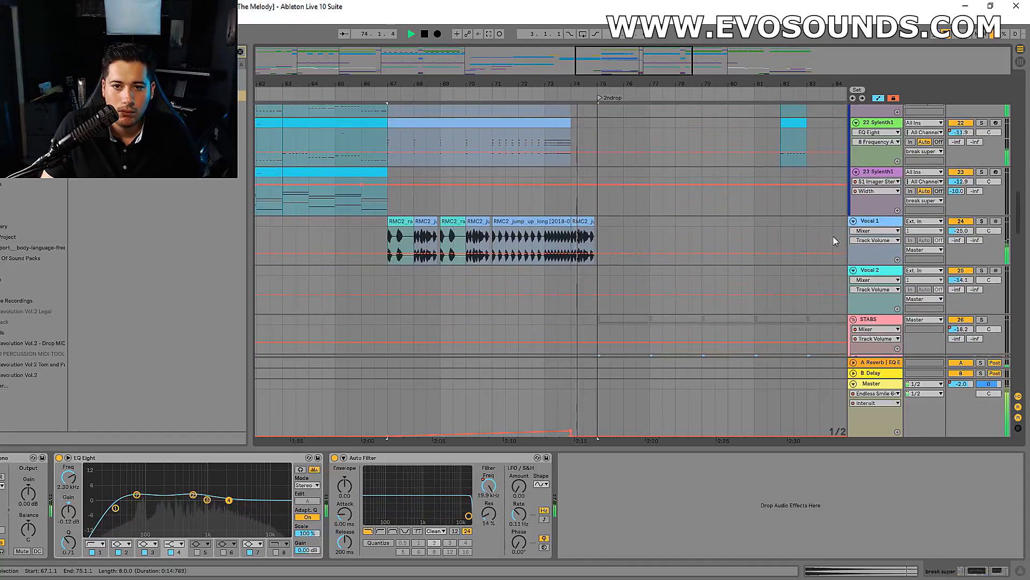
{"action": "left_click", "coordinate": [881, 224]}
{"action": "left_click", "coordinate": [566, 551]}
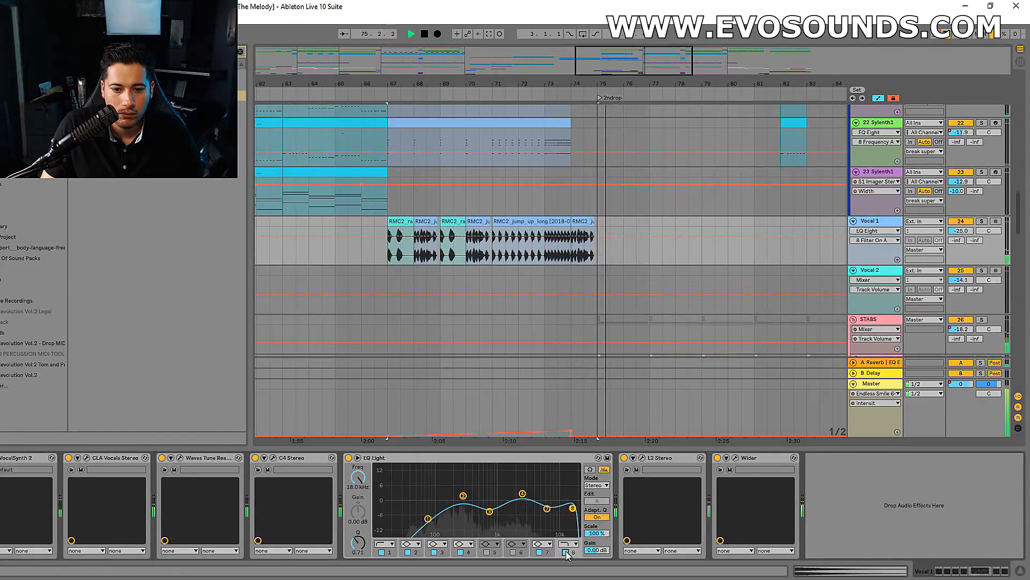
{"action": "key", "text": "space"}
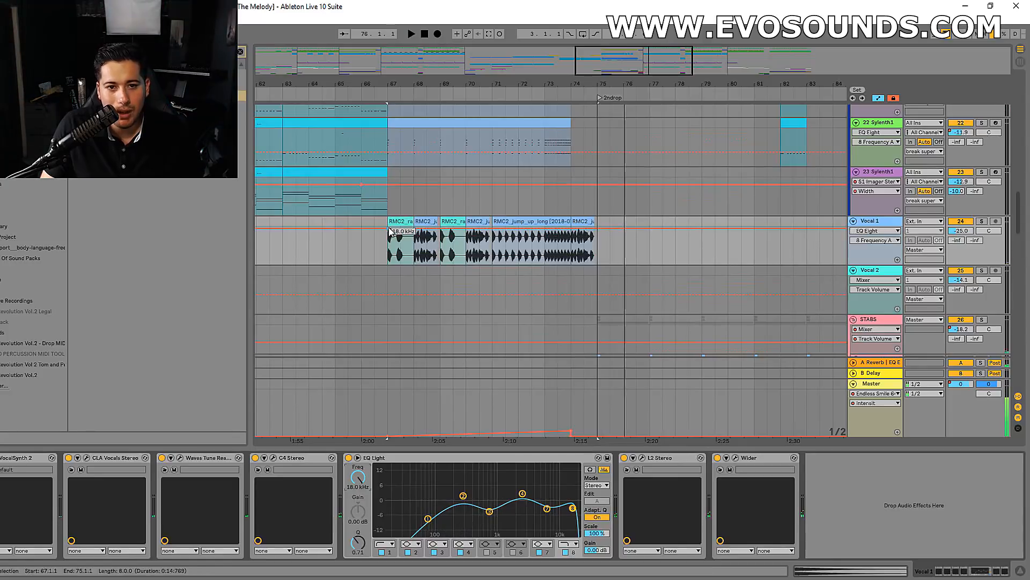
Automate Vocal 1's band 8 frequency from 22 kHz at bar 71 down to 3.58 kHz at bar 73 and back up by bar 74.
{"action": "left_click", "coordinate": [375, 255]}
{"action": "key", "text": "space"}
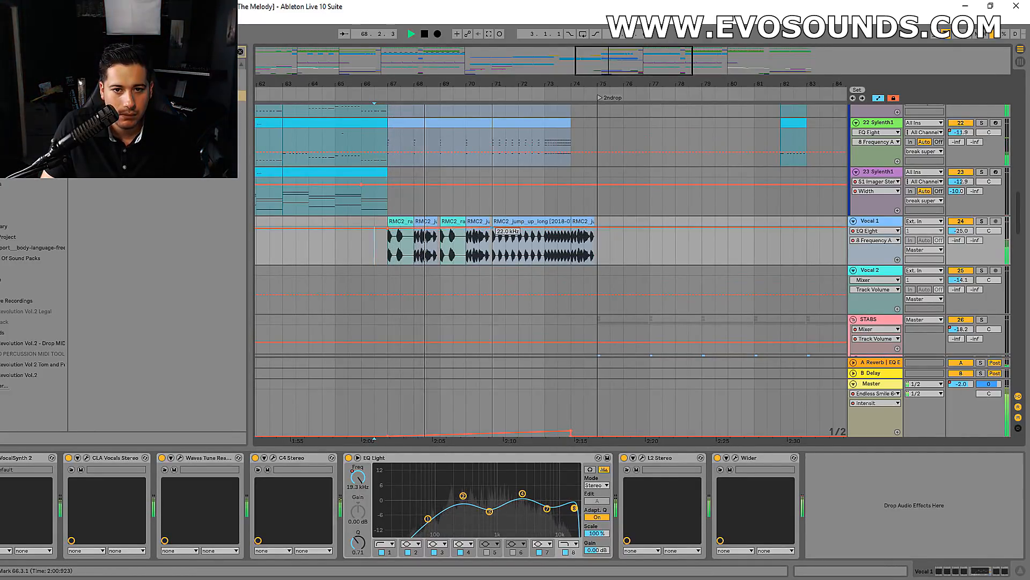
{"action": "mouse_move", "coordinate": [524, 228]}
{"action": "left_mouse_down"}
{"action": "mouse_move", "coordinate": [545, 252]}
{"action": "mouse_move", "coordinate": [571, 227]}
{"action": "left_mouse_up"}
{"action": "key", "text": "space"}
{"action": "left_click", "coordinate": [494, 251]}
{"action": "key", "text": "space"}
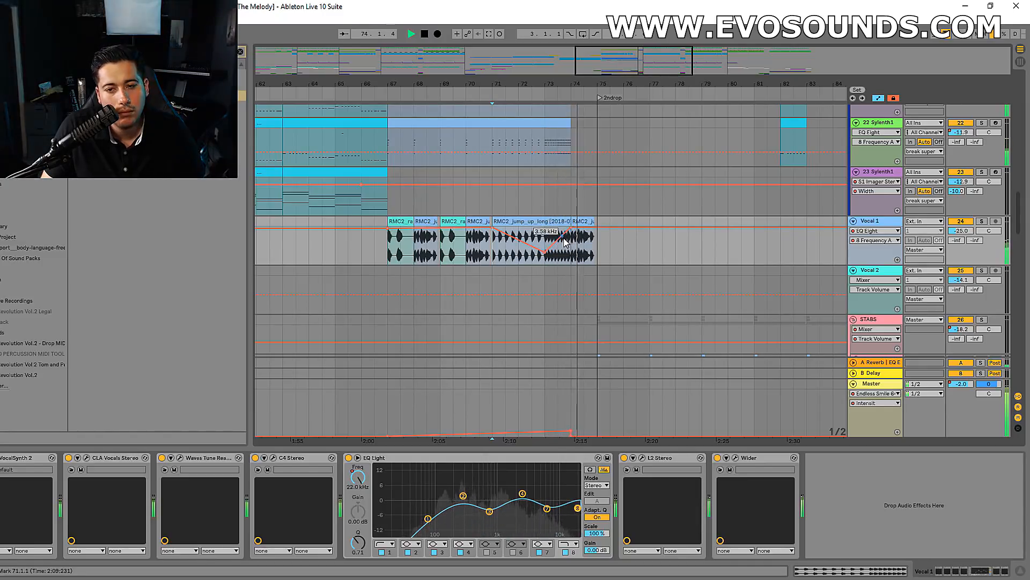
Play the end of the build-up from bar 73 and review the FX tracks down to the bar 74 crashes.
{"action": "scroll", "coordinate": [558, 289], "scroll_direction": "down", "scroll_amount": 5}
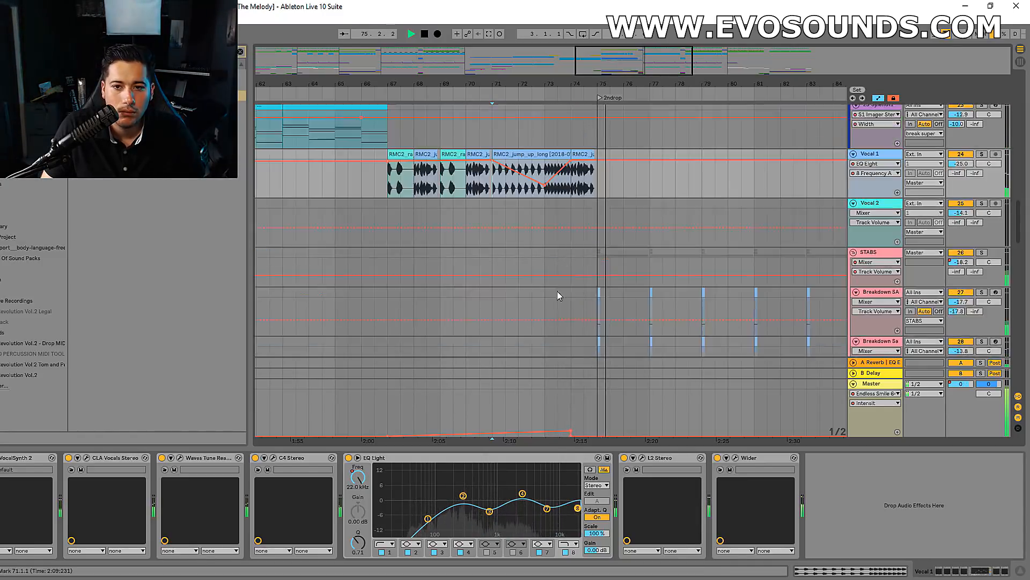
{"action": "left_click", "coordinate": [562, 287]}
{"action": "scroll", "coordinate": [590, 322], "scroll_direction": "down", "scroll_amount": 15}
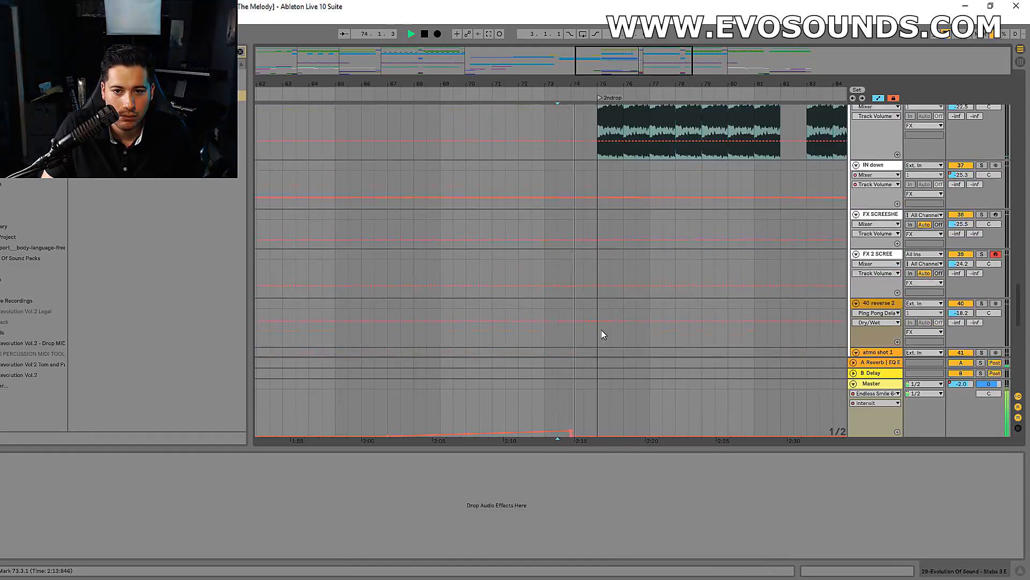
{"action": "scroll", "coordinate": [609, 335], "scroll_direction": "down", "scroll_amount": 3}
{"action": "left_click", "coordinate": [552, 215]}
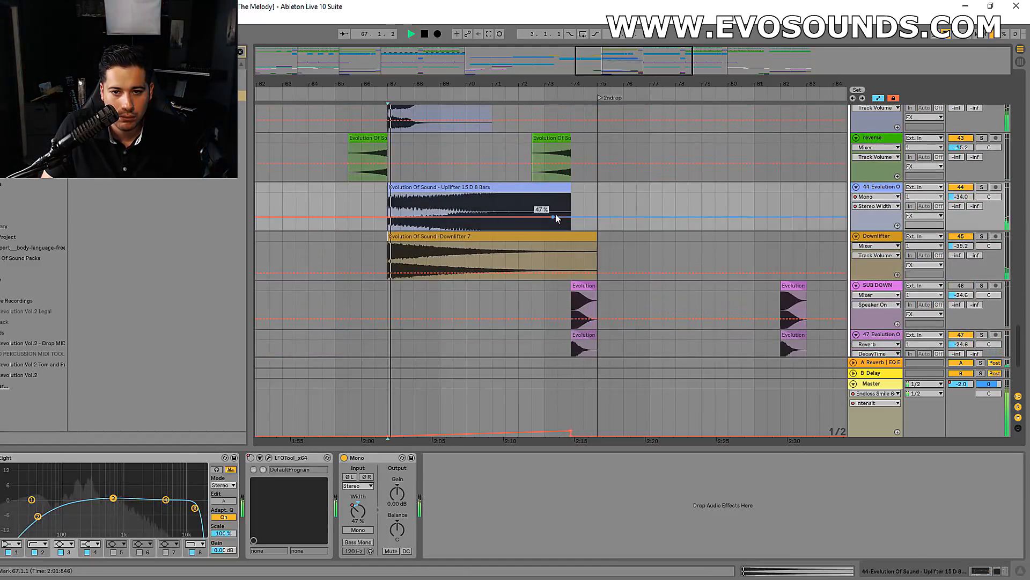
{"action": "scroll", "coordinate": [577, 278], "scroll_direction": "down", "scroll_amount": 1}
{"action": "scroll", "coordinate": [577, 277], "scroll_direction": "down", "scroll_amount": 2}
{"action": "key", "text": "space"}
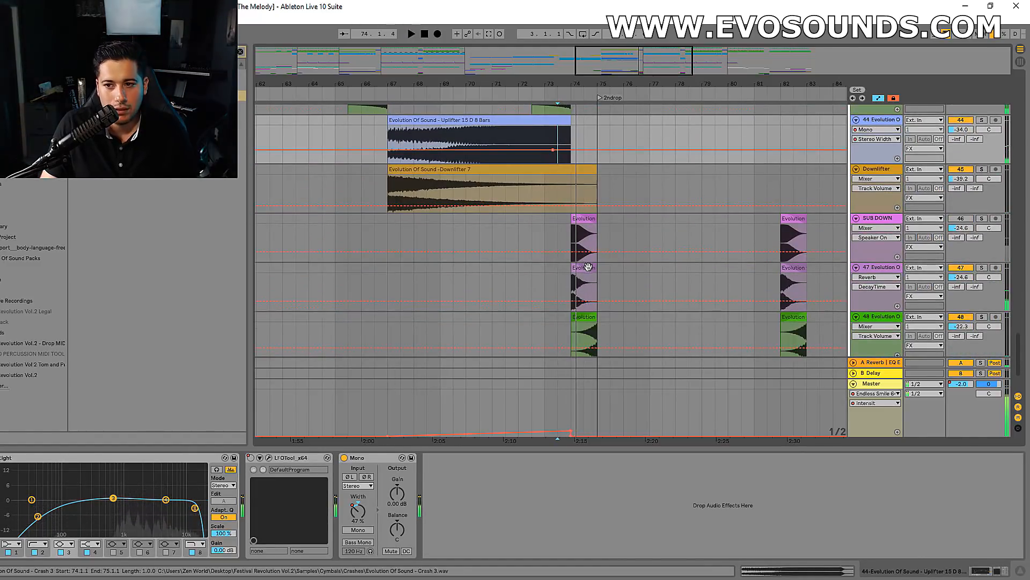
{"action": "left_click", "coordinate": [584, 267]}
{"action": "key", "text": "Delete"}
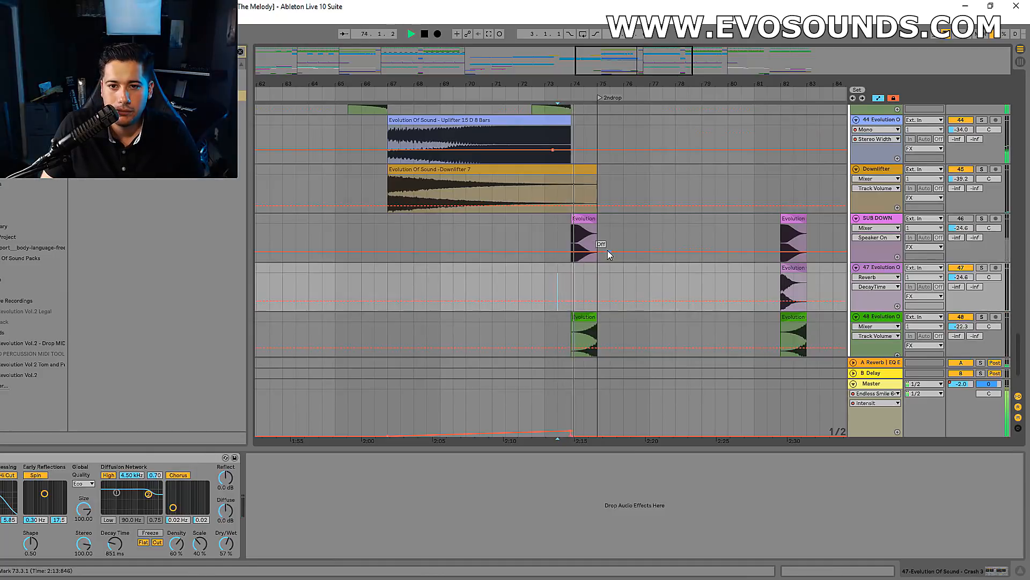
{"action": "key", "text": "ctrl+z"}
Lower the Crash 3 track's volume to -28.0 dB and replay the transition into the second drop.
{"action": "left_click", "coordinate": [549, 232]}
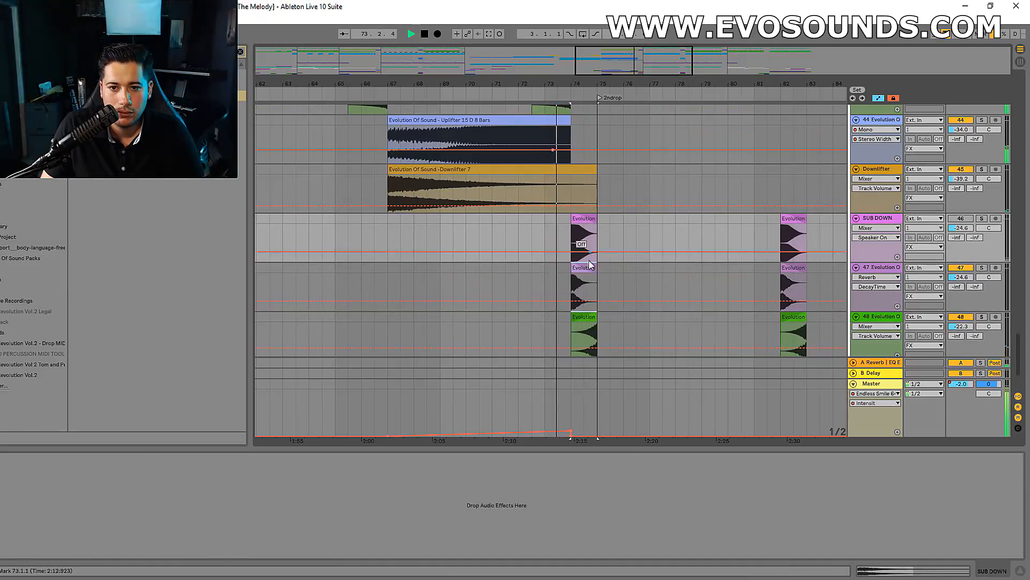
{"action": "left_click_drag", "start_coordinate": [960, 278], "coordinate": [959, 286]}
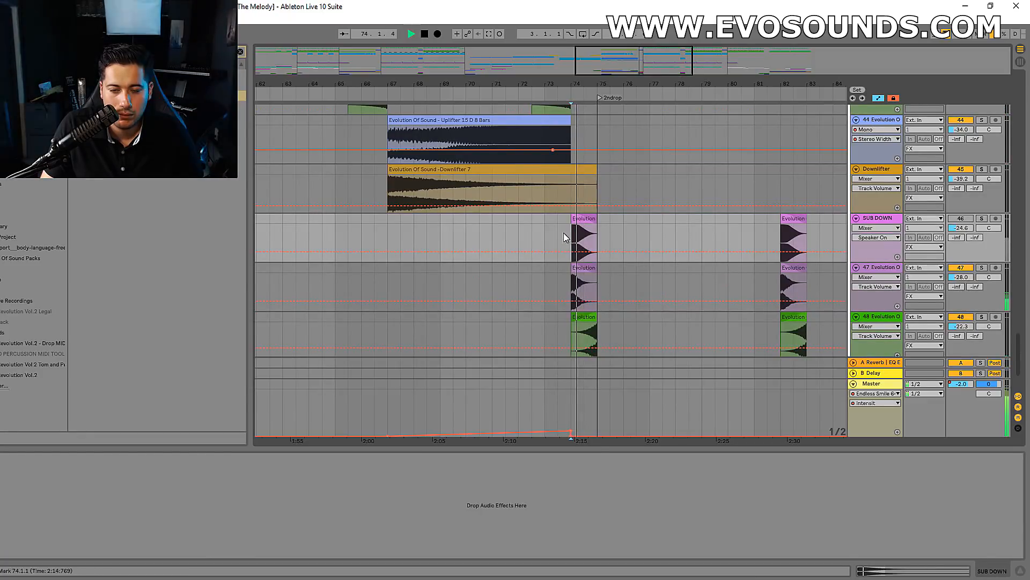
{"action": "scroll", "coordinate": [613, 341], "scroll_direction": "up", "scroll_amount": 10}
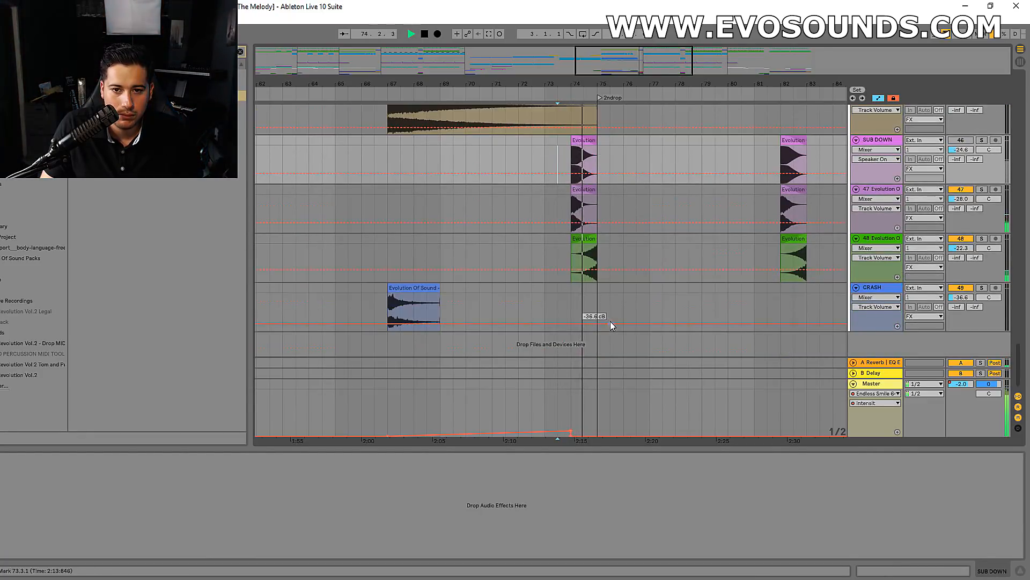
{"action": "scroll", "coordinate": [620, 322], "scroll_direction": "up", "scroll_amount": 15}
{"action": "key", "text": "space"}
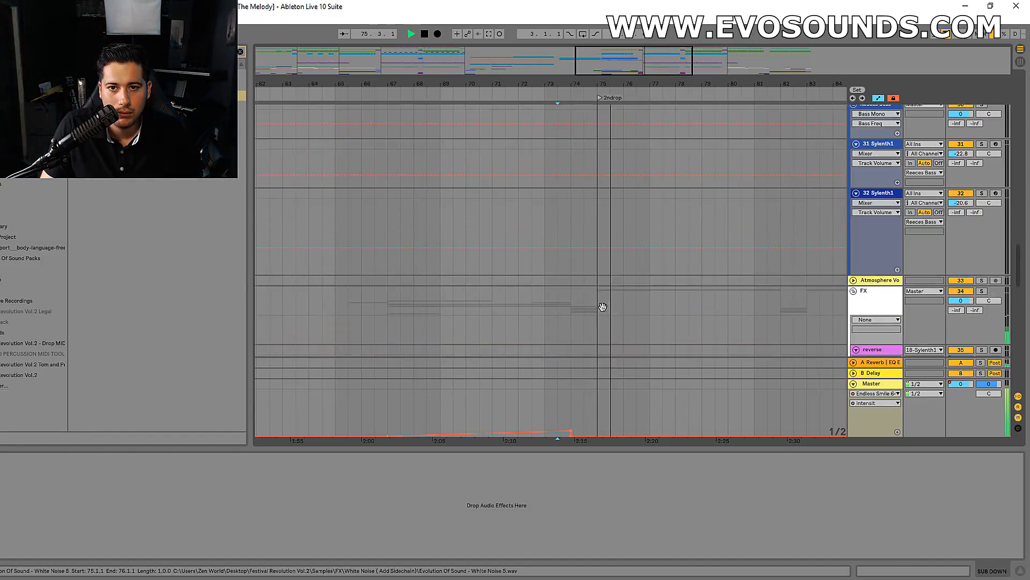
Automate the break super group's volume to -inf dB between bars 74 and 75, returning to -12.5 dB at bar 75.
{"action": "scroll", "coordinate": [596, 299], "scroll_direction": "up", "scroll_amount": 2}
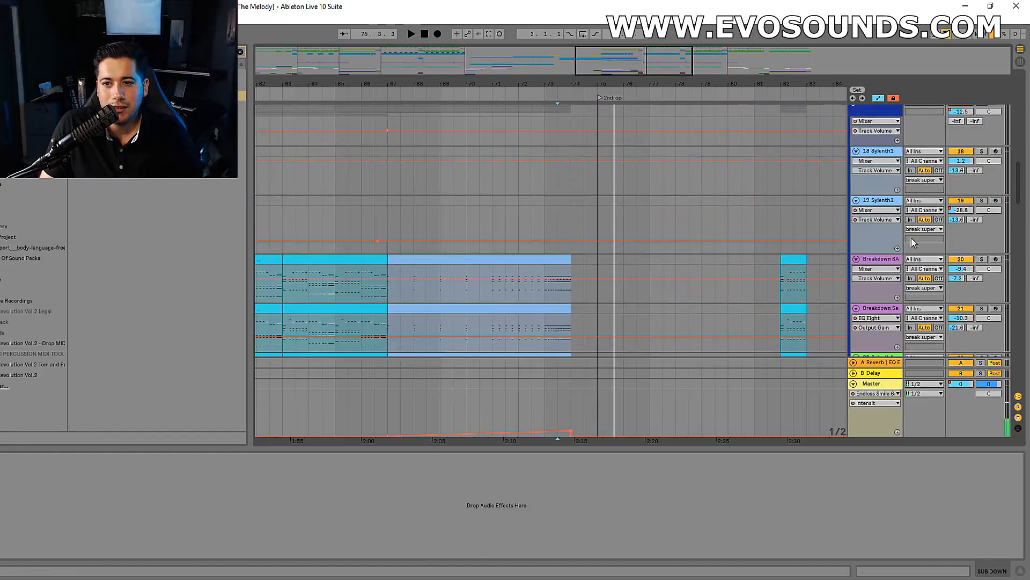
{"action": "scroll", "coordinate": [898, 142], "scroll_direction": "up", "scroll_amount": 1}
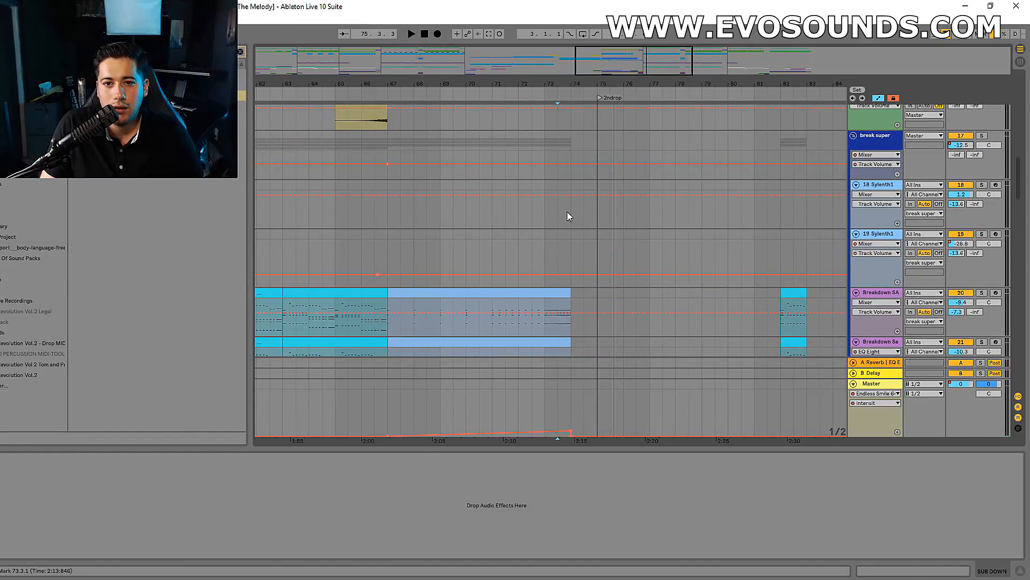
{"action": "left_click", "coordinate": [570, 164]}
{"action": "left_click_drag", "start_coordinate": [583, 164], "coordinate": [572, 178]}
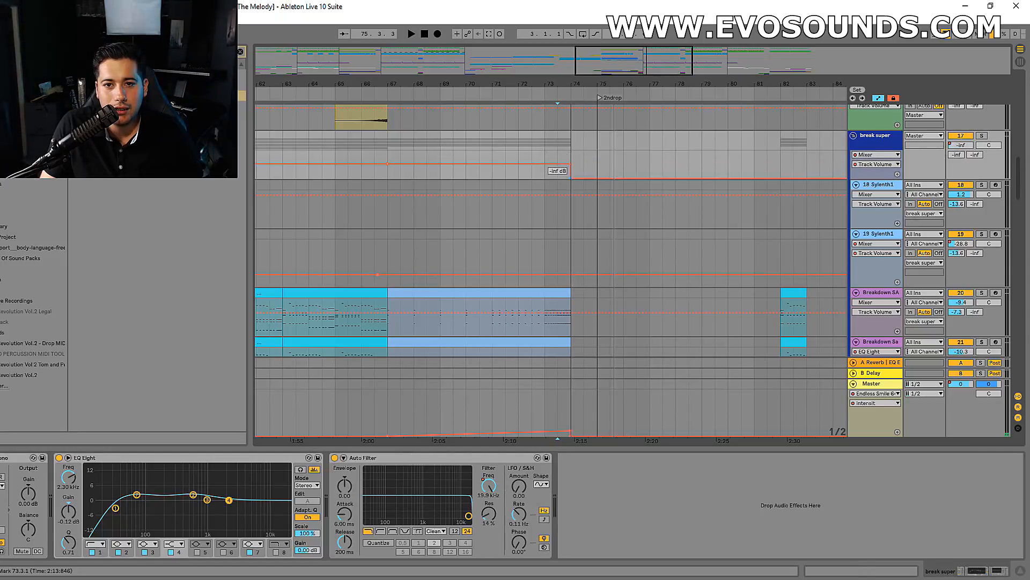
{"action": "key", "text": "ctrl+z"}
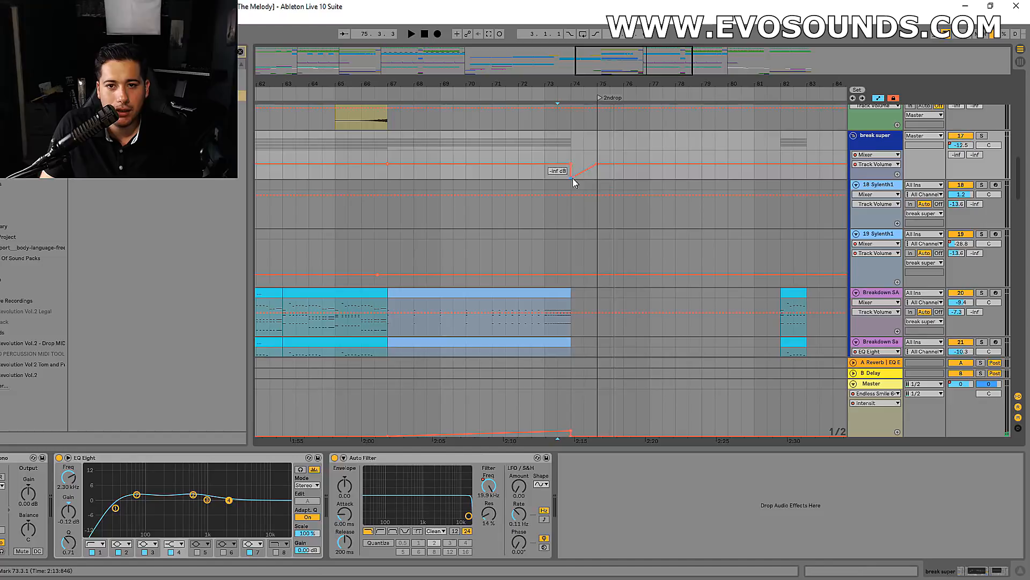
{"action": "left_click", "coordinate": [556, 185]}
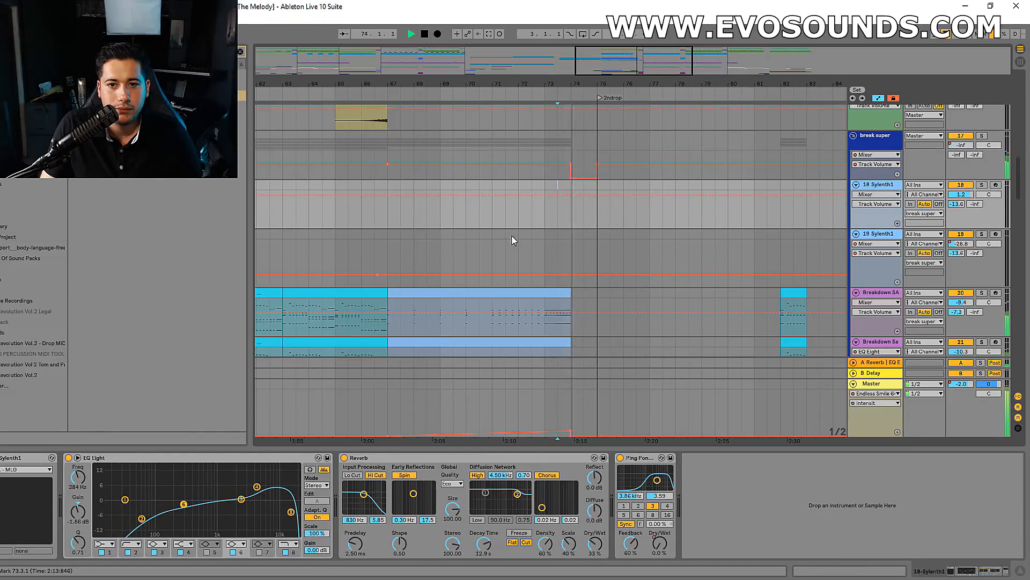
Replay the transition from bar 73 and review the breakdown synth, Vocal 1 and drum tracks.
{"action": "scroll", "coordinate": [559, 304], "scroll_direction": "down", "scroll_amount": 5}
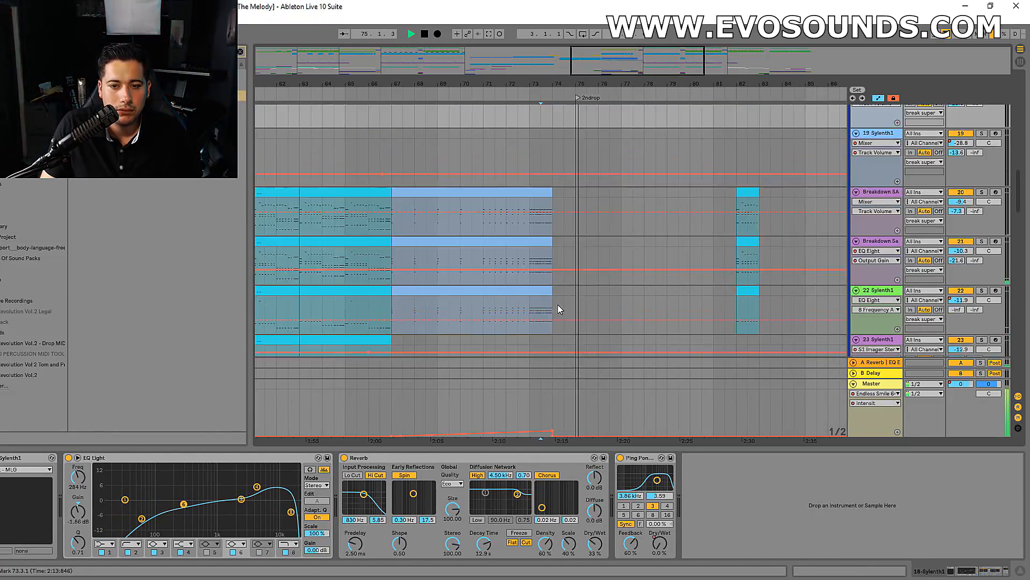
{"action": "left_click", "coordinate": [545, 271]}
{"action": "scroll", "coordinate": [600, 267], "scroll_direction": "down", "scroll_amount": 1}
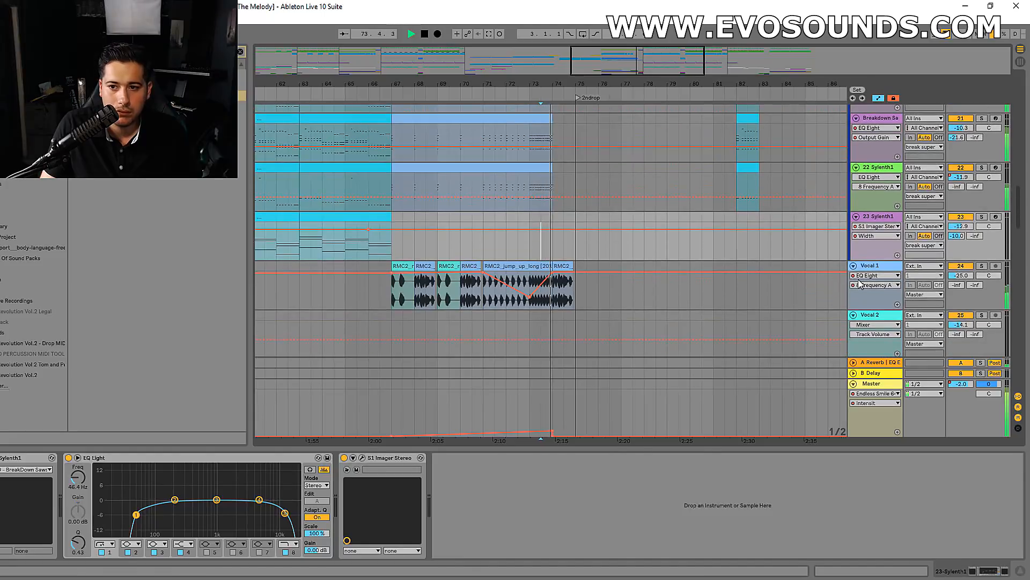
{"action": "left_click", "coordinate": [570, 274]}
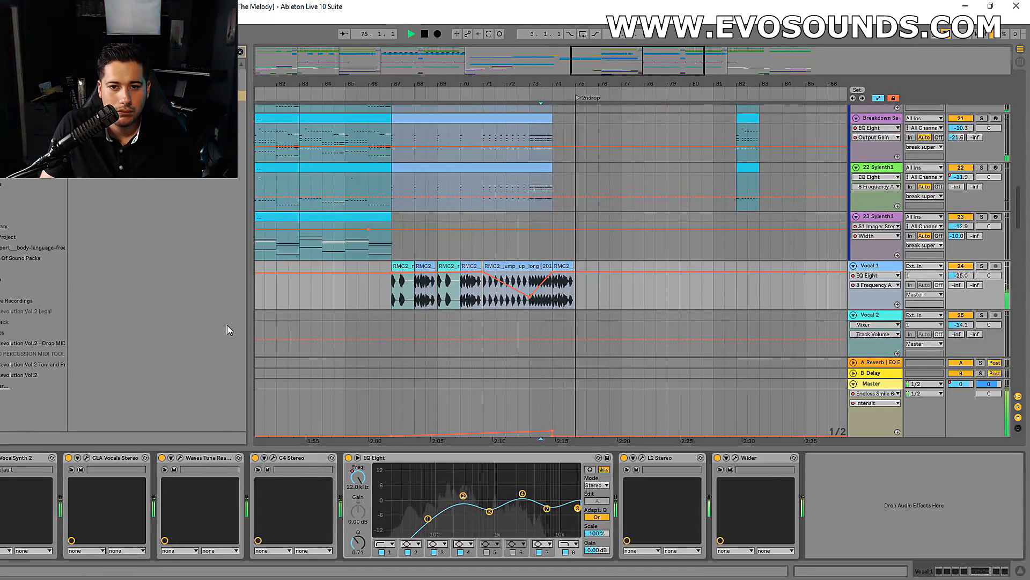
{"action": "scroll", "coordinate": [520, 310], "scroll_direction": "down", "scroll_amount": 2}
{"action": "left_click", "coordinate": [541, 248]}
{"action": "scroll", "coordinate": [599, 262], "scroll_direction": "up", "scroll_amount": 15}
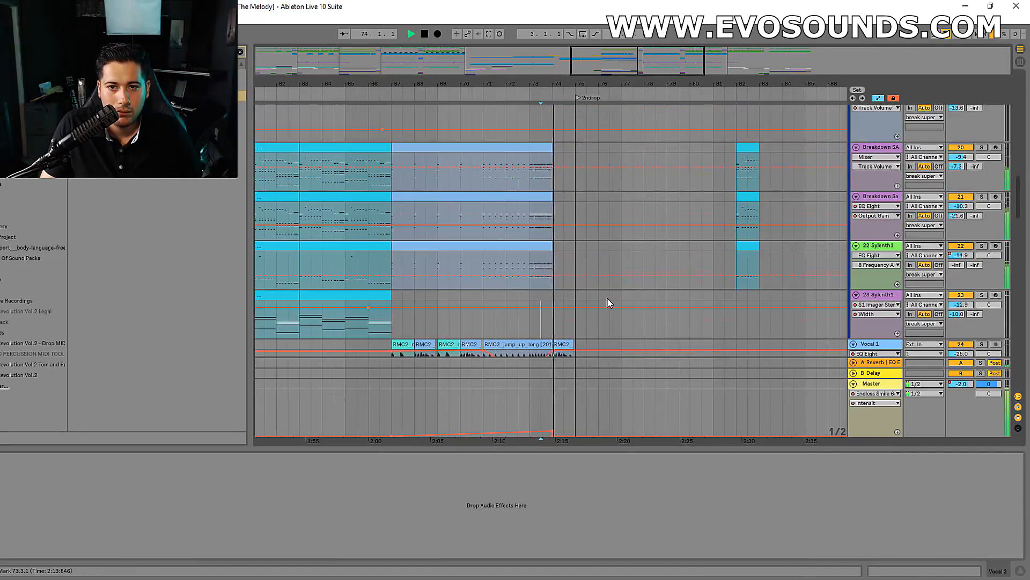
{"action": "scroll", "coordinate": [627, 295], "scroll_direction": "up", "scroll_amount": 5}
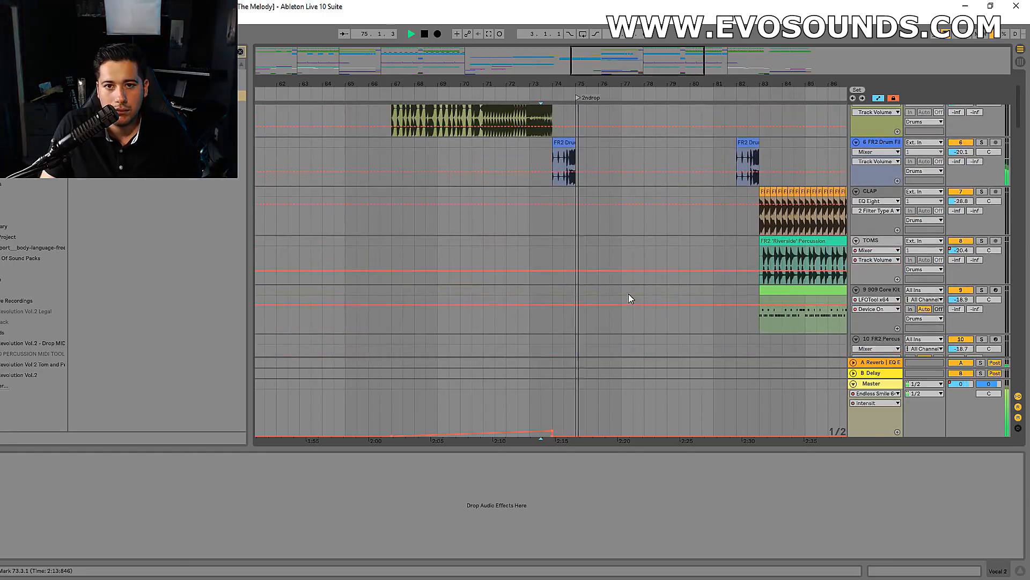
Lower the FR2 Drum Fill track's volume to -24.4 dB and replay the fill into the second drop.
{"action": "key", "text": "space"}
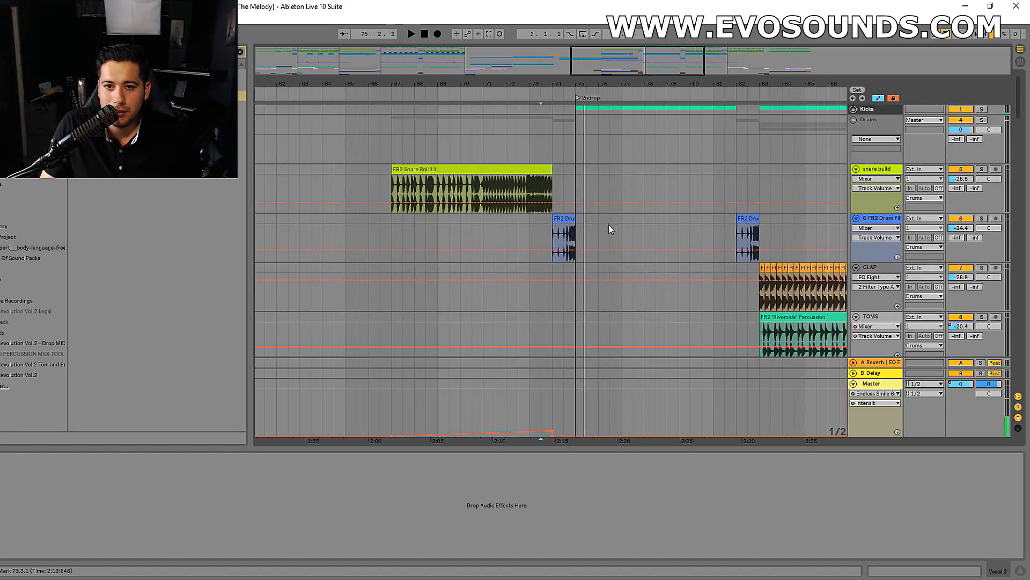
{"action": "left_click", "coordinate": [572, 219]}
{"action": "key", "text": "space"}
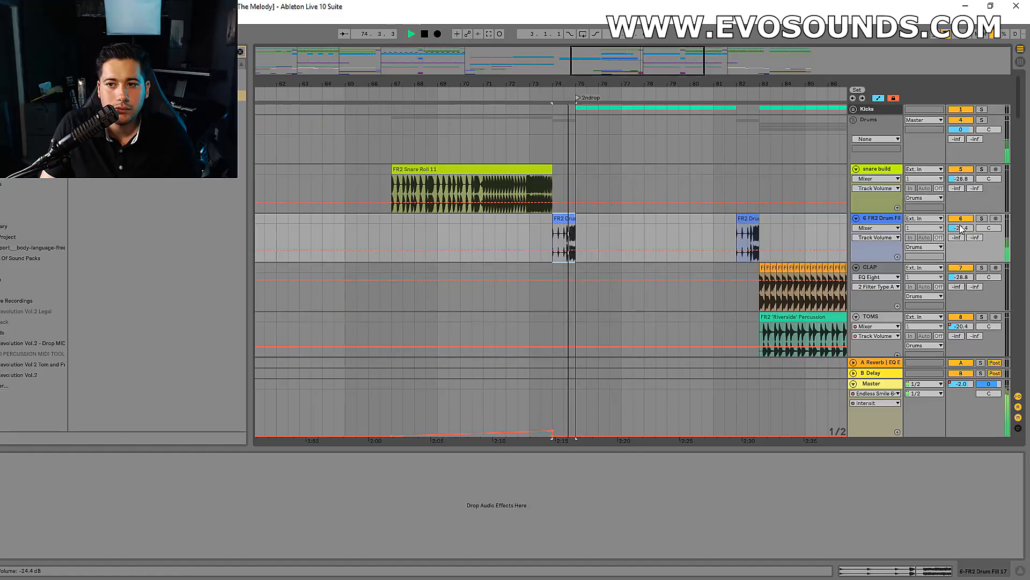
{"action": "left_click", "coordinate": [536, 238]}
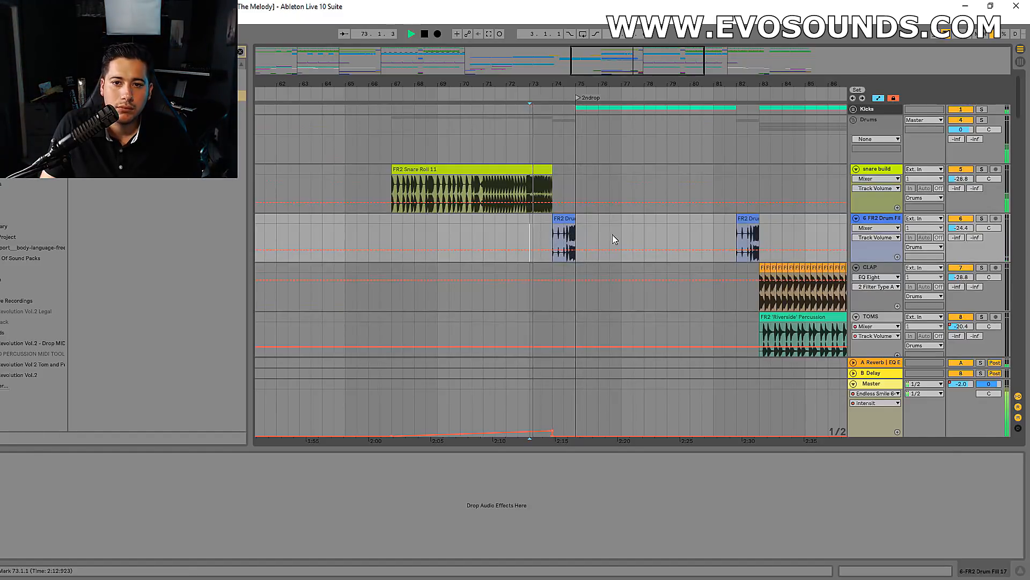
{"action": "left_click", "coordinate": [878, 124]}
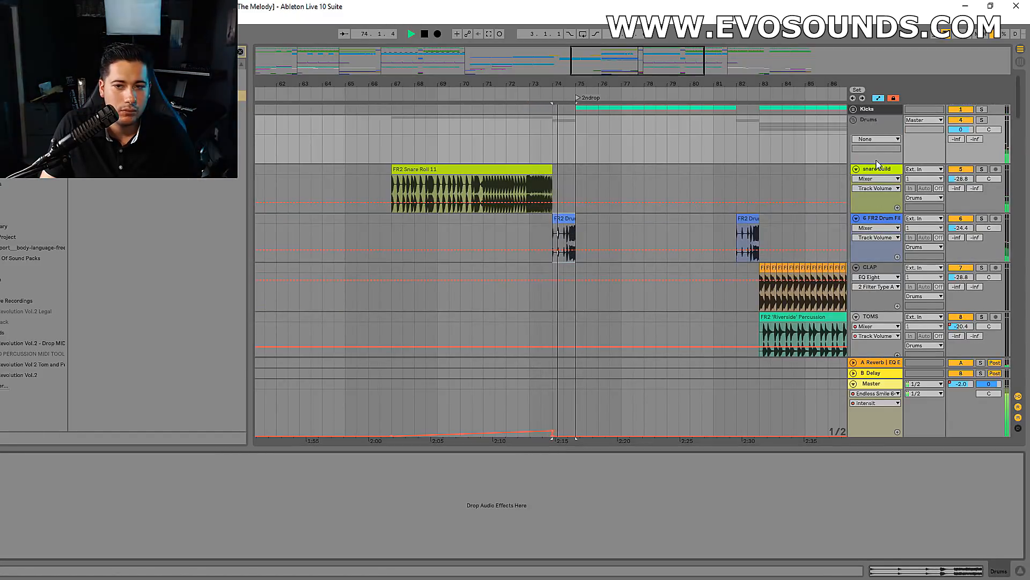
{"action": "left_click", "coordinate": [882, 219]}
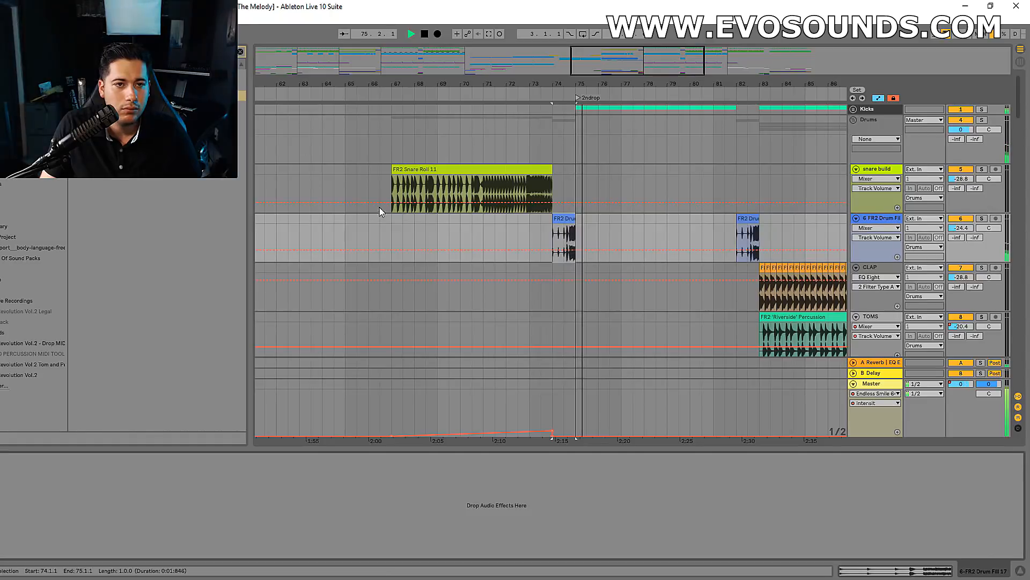
Select the Reverse Crash 3 clip at bar 74 and set its track volume to -26.6 dB while replaying the transition.
{"action": "scroll", "coordinate": [483, 263], "scroll_direction": "down", "scroll_amount": 15}
{"action": "scroll", "coordinate": [574, 301], "scroll_direction": "down", "scroll_amount": 20}
{"action": "key", "text": "space"}
{"action": "scroll", "coordinate": [566, 298], "scroll_direction": "down", "scroll_amount": 9}
{"action": "left_click", "coordinate": [566, 248]}
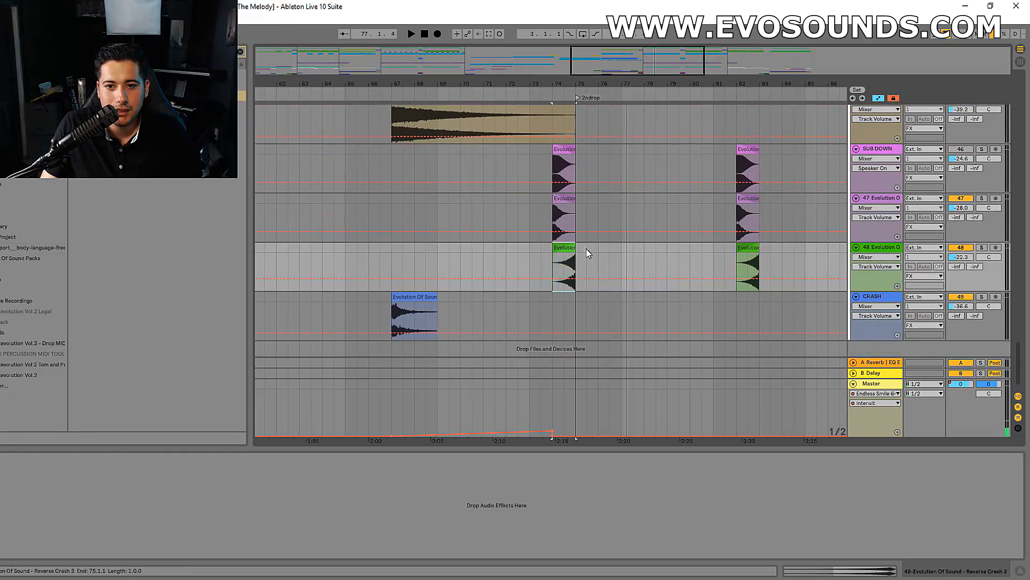
{"action": "left_click_drag", "start_coordinate": [957, 261], "coordinate": [958, 279]}
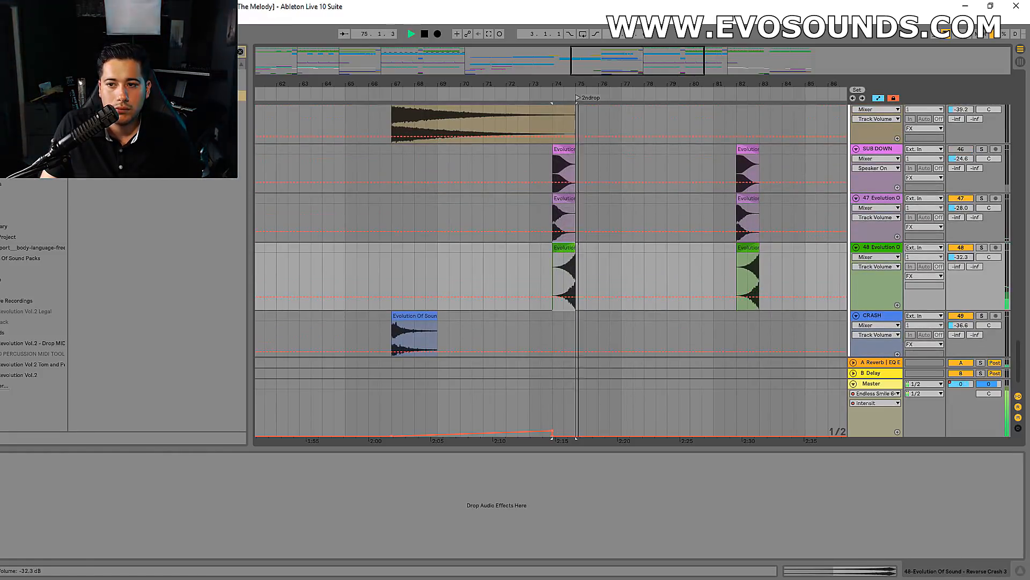
{"action": "key", "text": "space"}
{"action": "key", "text": "space"}
{"action": "left_click_drag", "start_coordinate": [961, 257], "coordinate": [960, 252]}
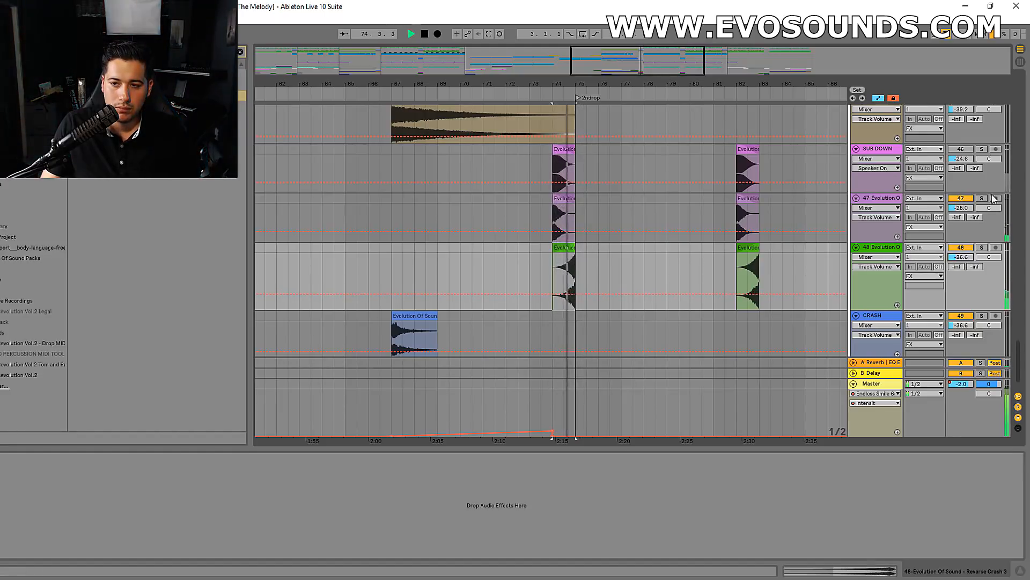
{"action": "scroll", "coordinate": [605, 212], "scroll_direction": "up", "scroll_amount": 10}
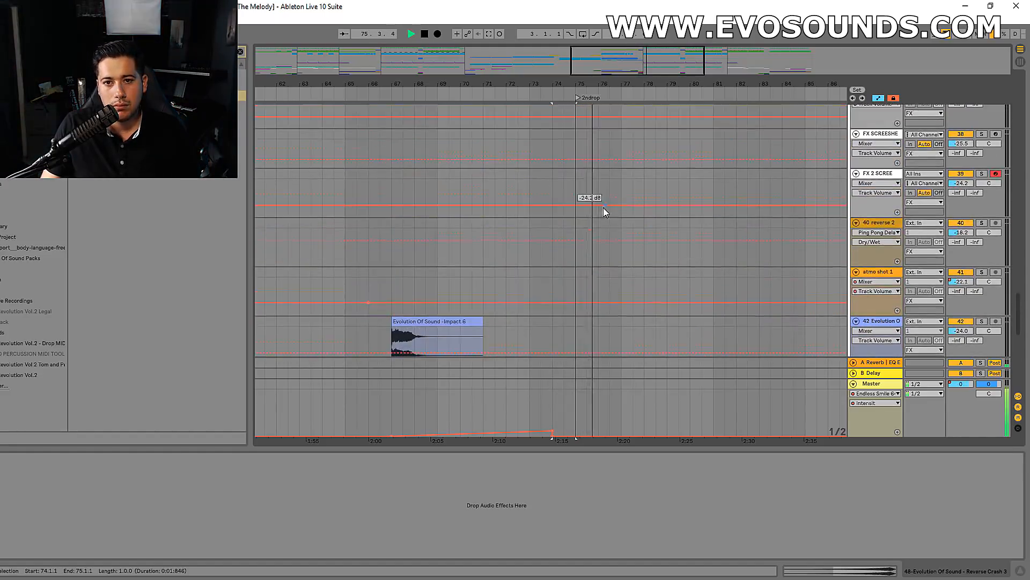
Automate the Vocal 1 track's volume to dip at bar 75 and ramp back to -25.0 dB by bar 77, and replay the transition.
{"action": "scroll", "coordinate": [596, 201], "scroll_direction": "up", "scroll_amount": 15}
{"action": "scroll", "coordinate": [648, 237], "scroll_direction": "down", "scroll_amount": 18}
{"action": "key", "text": "space"}
{"action": "scroll", "coordinate": [750, 276], "scroll_direction": "up", "scroll_amount": 10}
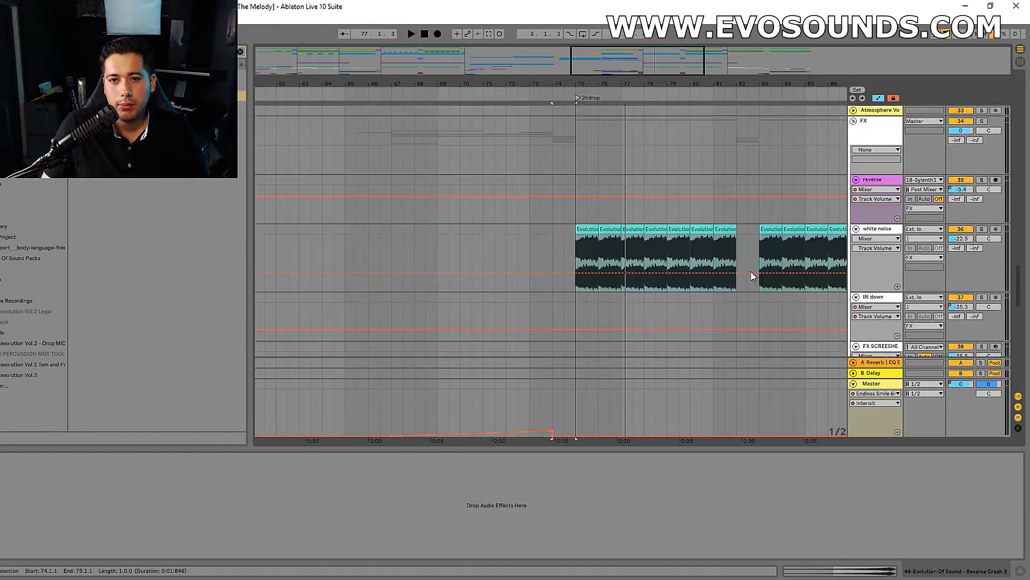
{"action": "scroll", "coordinate": [751, 271], "scroll_direction": "up", "scroll_amount": 12}
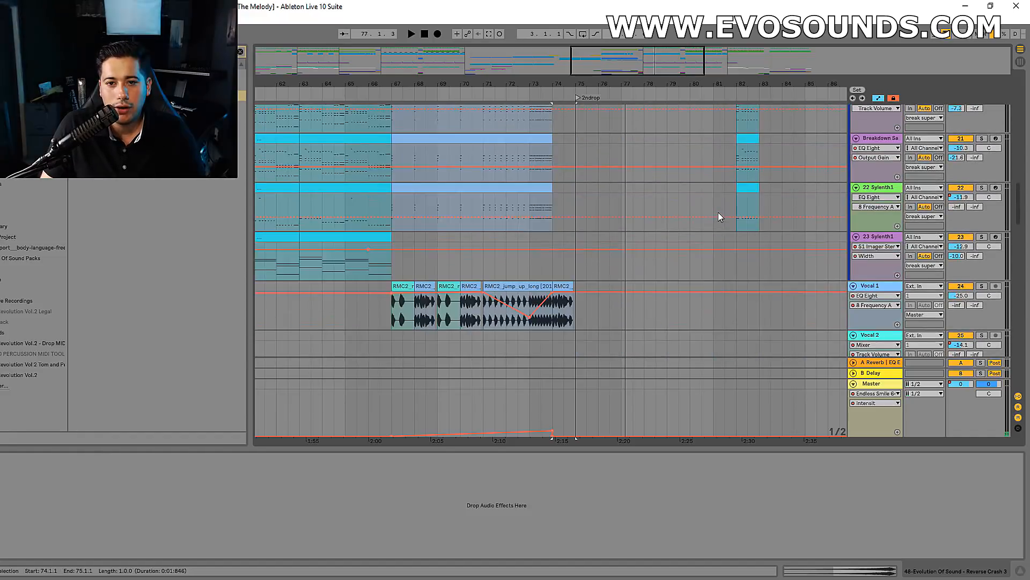
{"action": "left_click", "coordinate": [869, 286]}
{"action": "key", "text": "Tab"}
{"action": "key", "text": "Tab"}
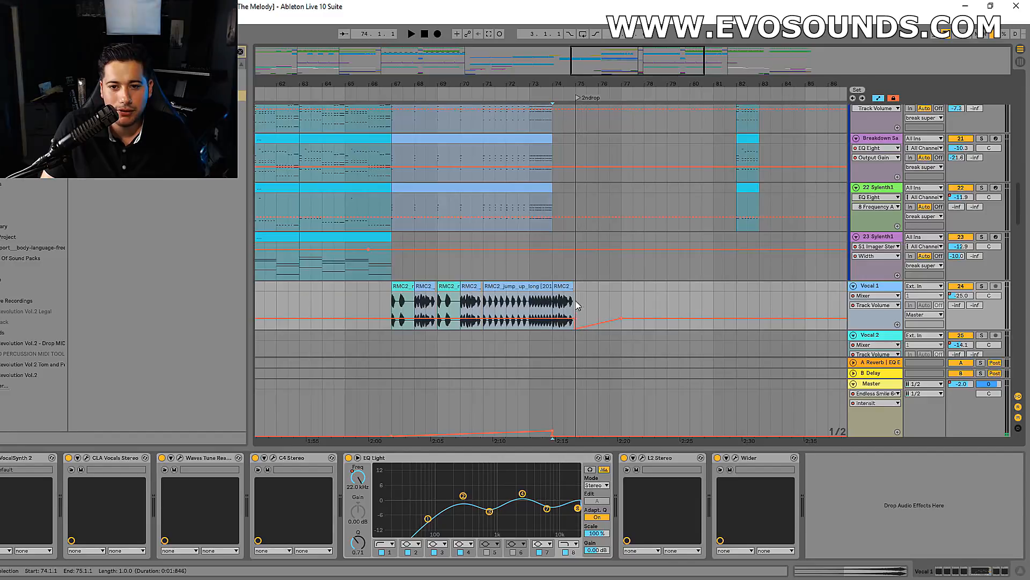
{"action": "left_click", "coordinate": [564, 258]}
{"action": "key", "text": "space"}
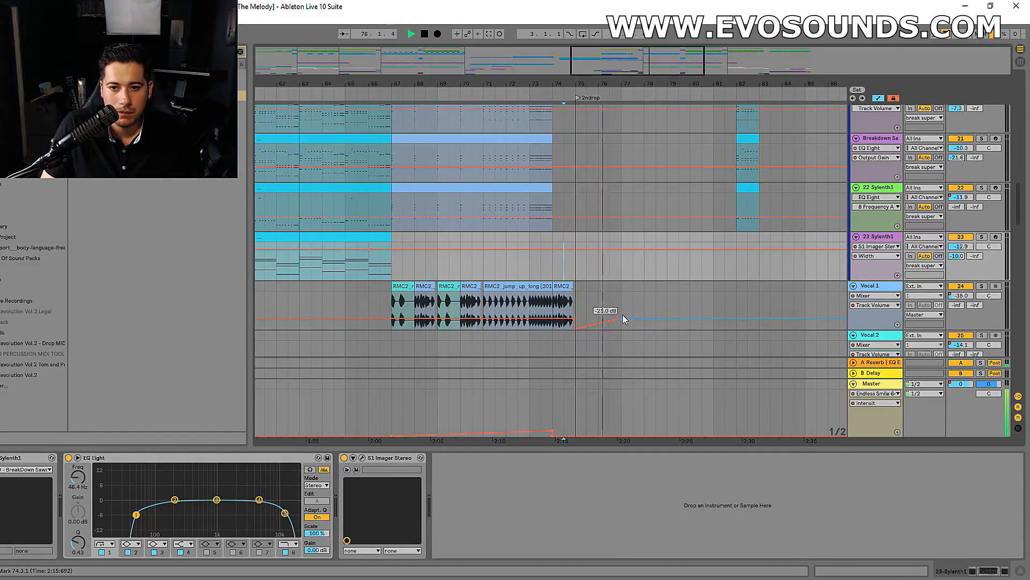
Replay the second build-up from bar 66 and review the device chains of the Vocal 1 and Master tracks.
{"action": "key", "text": "space"}
{"action": "scroll", "coordinate": [639, 231], "scroll_direction": "up", "scroll_amount": 2}
{"action": "left_click_drag", "start_coordinate": [647, 86], "coordinate": [650, 82]}
{"action": "left_click", "coordinate": [354, 158]}
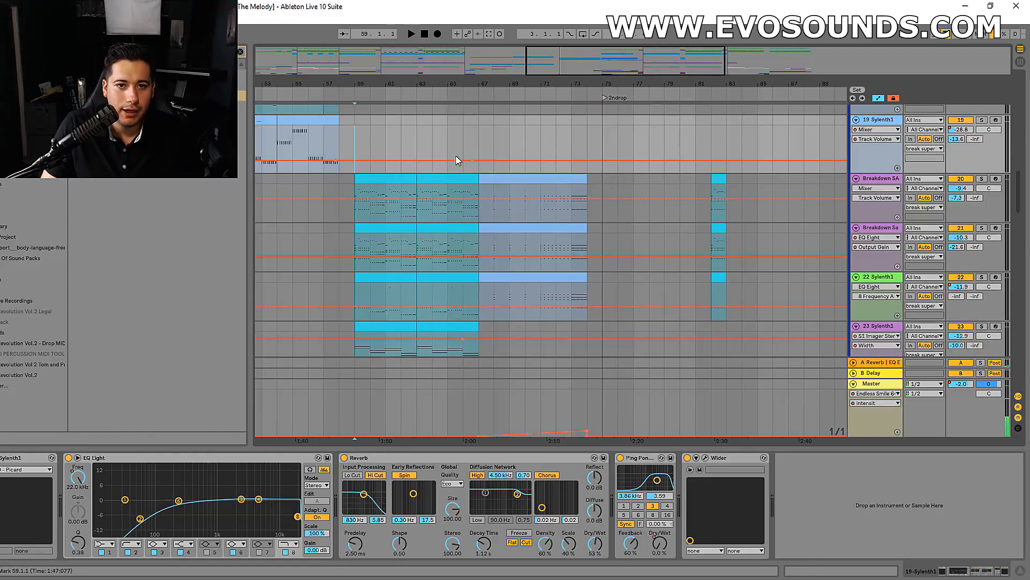
{"action": "scroll", "coordinate": [492, 241], "scroll_direction": "down", "scroll_amount": 3}
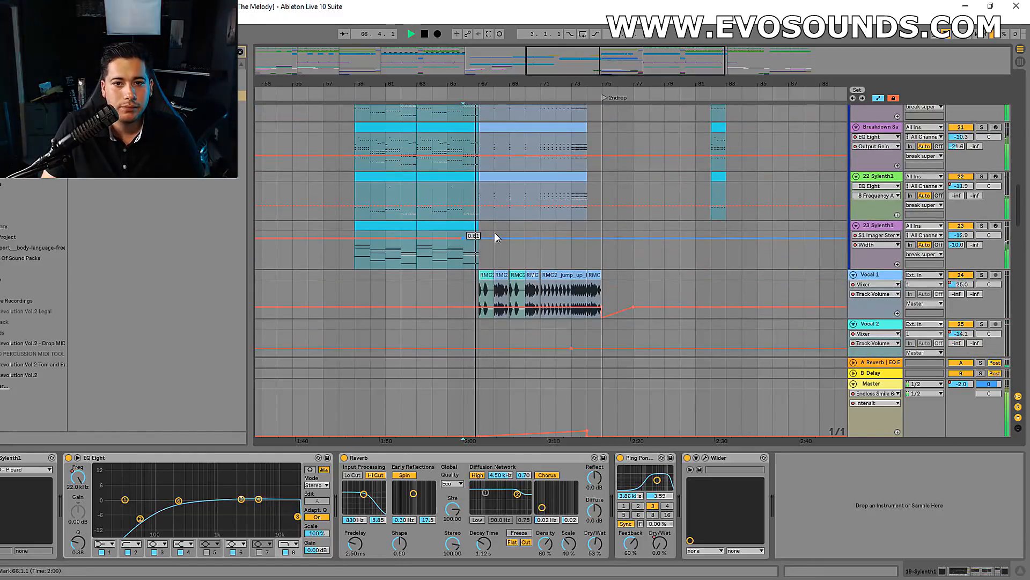
{"action": "left_click_drag", "start_coordinate": [585, 62], "coordinate": [586, 87]}
{"action": "left_click", "coordinate": [881, 274]}
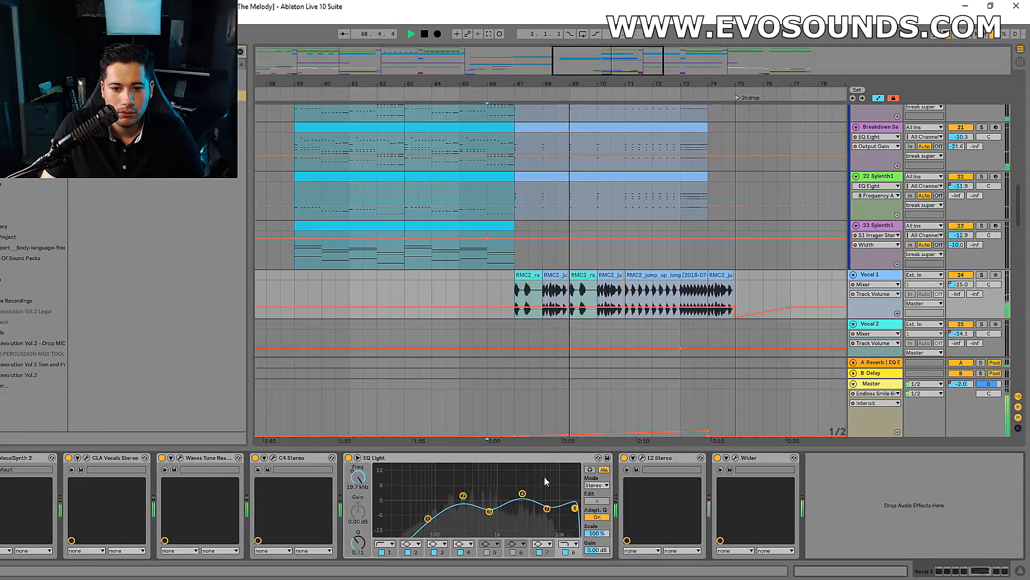
{"action": "key", "text": "Tab"}
{"action": "left_click", "coordinate": [983, 54]}
{"action": "key", "text": "Tab"}
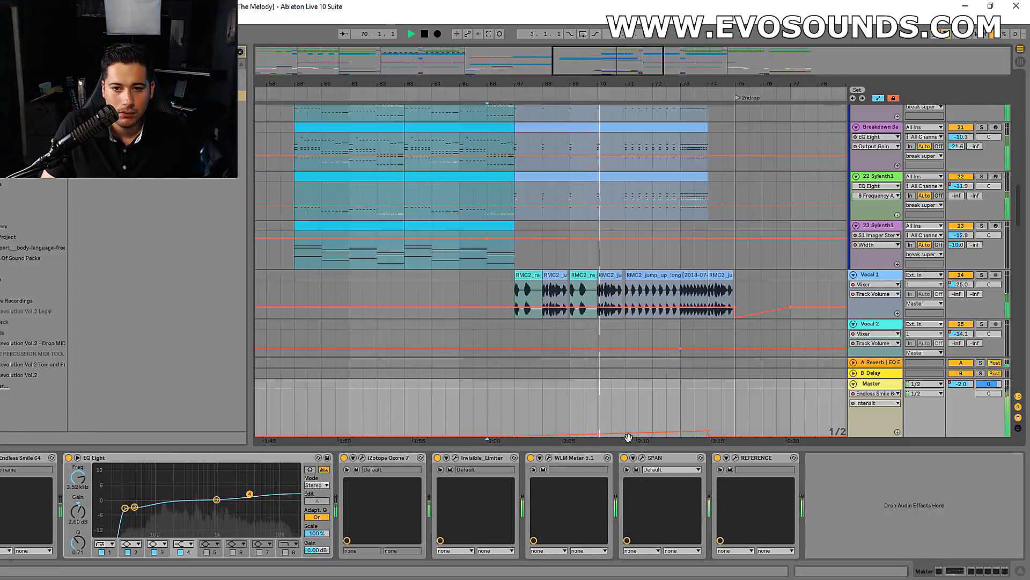
Set band 3 of Vocal 1's EQ Eight to 696 Hz at -1.36 dB, solo the track and replay it from bar 67.
{"action": "left_click", "coordinate": [666, 293]}
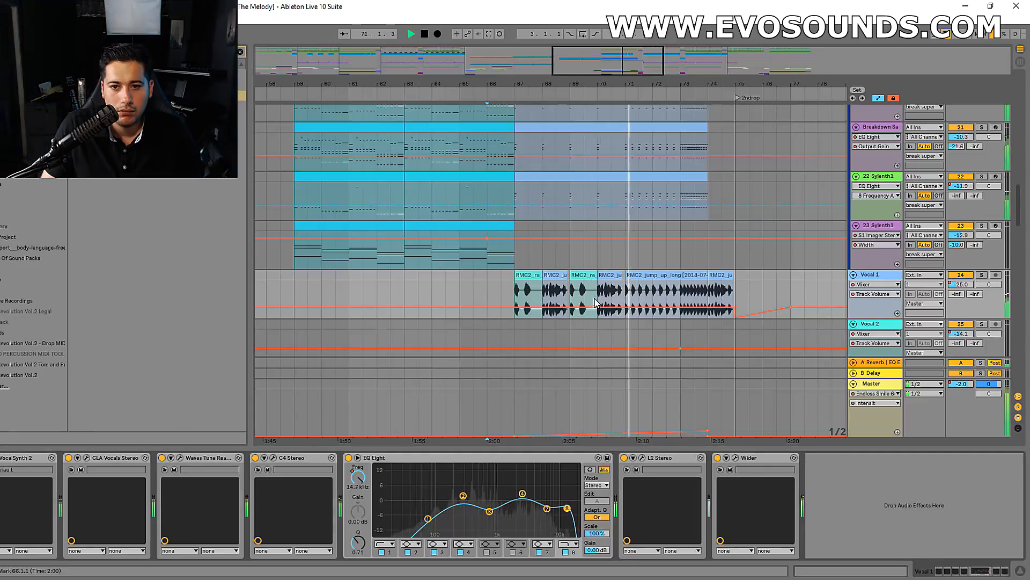
{"action": "left_click", "coordinate": [583, 275]}
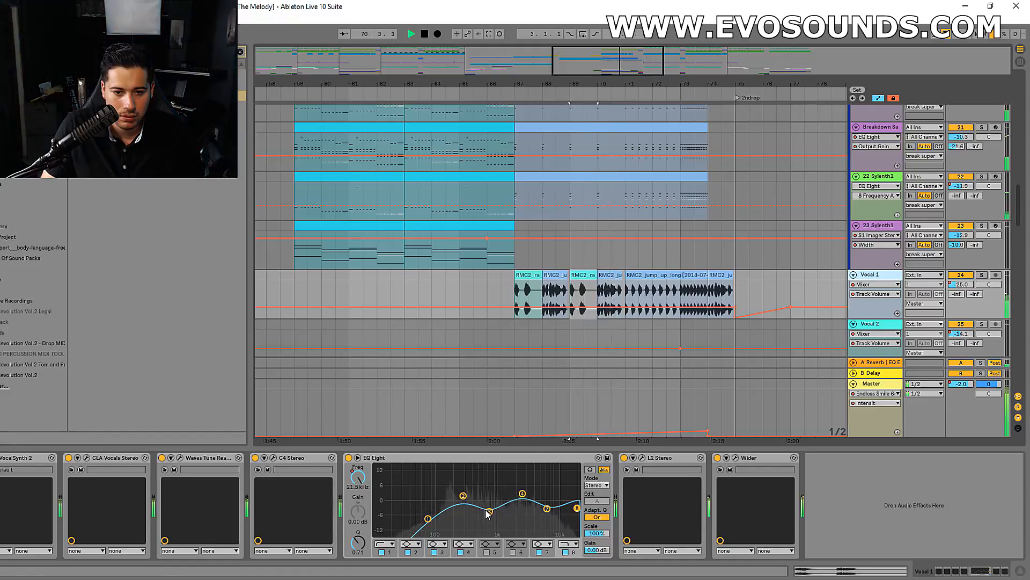
{"action": "left_click_drag", "start_coordinate": [489, 512], "coordinate": [487, 505]}
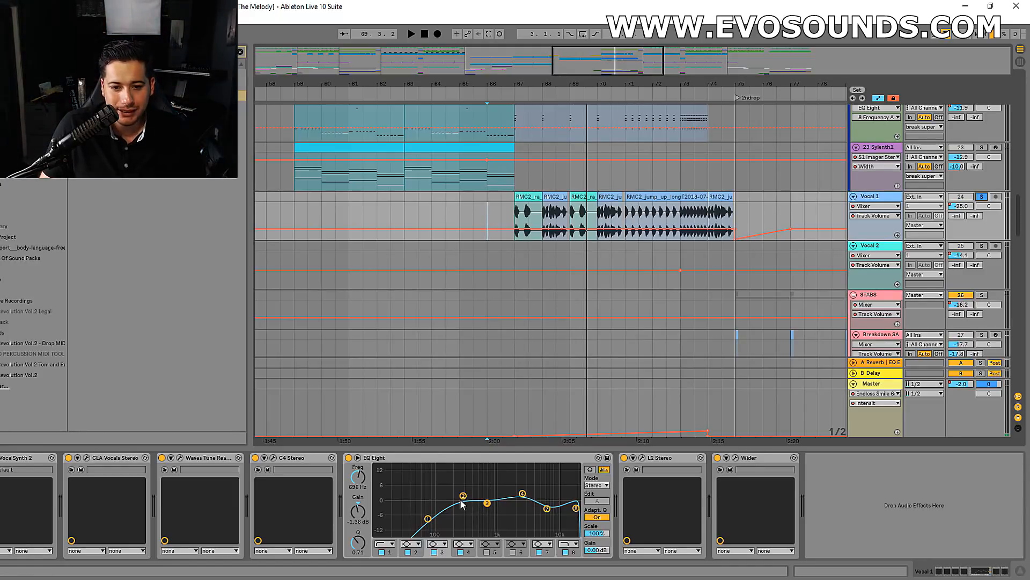
{"action": "key", "text": "space"}
{"action": "left_click", "coordinate": [528, 197]}
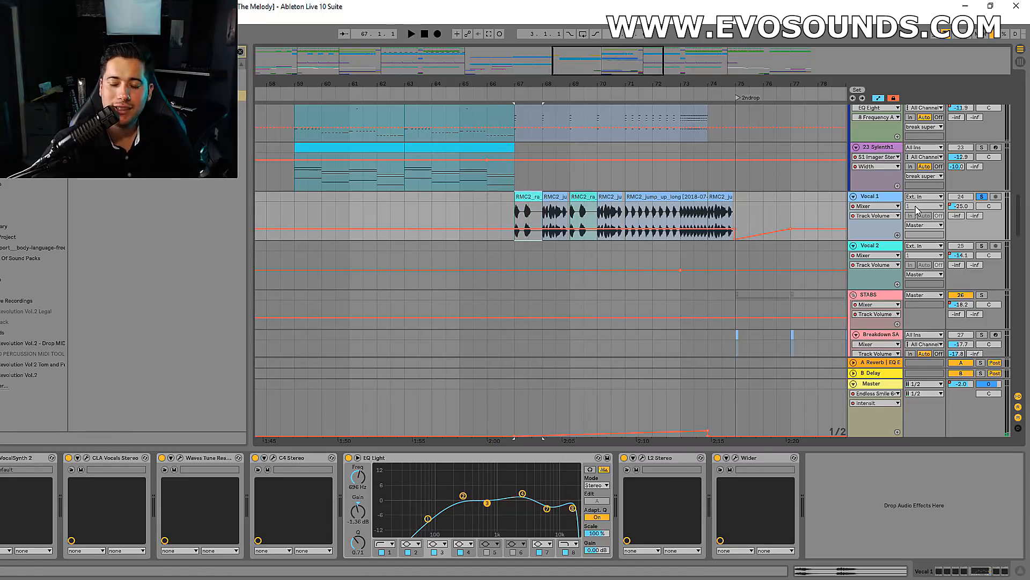
{"action": "key", "text": "space"}
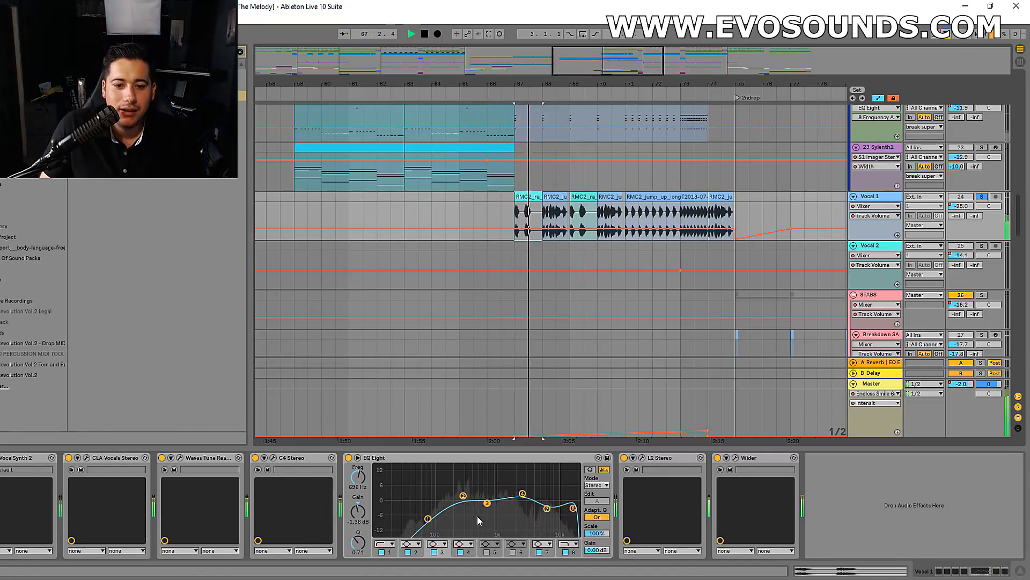
Set band 2 of Vocal 1's EQ Eight to 206 Hz with 1.61 dB gain while replaying the clip at bar 67.
{"action": "key", "text": "space"}
{"action": "key", "text": "space"}
{"action": "key", "text": "space"}
{"action": "key", "text": "space"}
{"action": "mouse_move", "coordinate": [463, 497]}
{"action": "left_mouse_down"}
{"action": "mouse_move", "coordinate": [463, 467]}
{"action": "mouse_move", "coordinate": [456, 509]}
{"action": "left_mouse_up"}
{"action": "key", "text": "space"}
{"action": "key", "text": "space"}
{"action": "key", "text": "space"}
{"action": "key", "text": "space"}
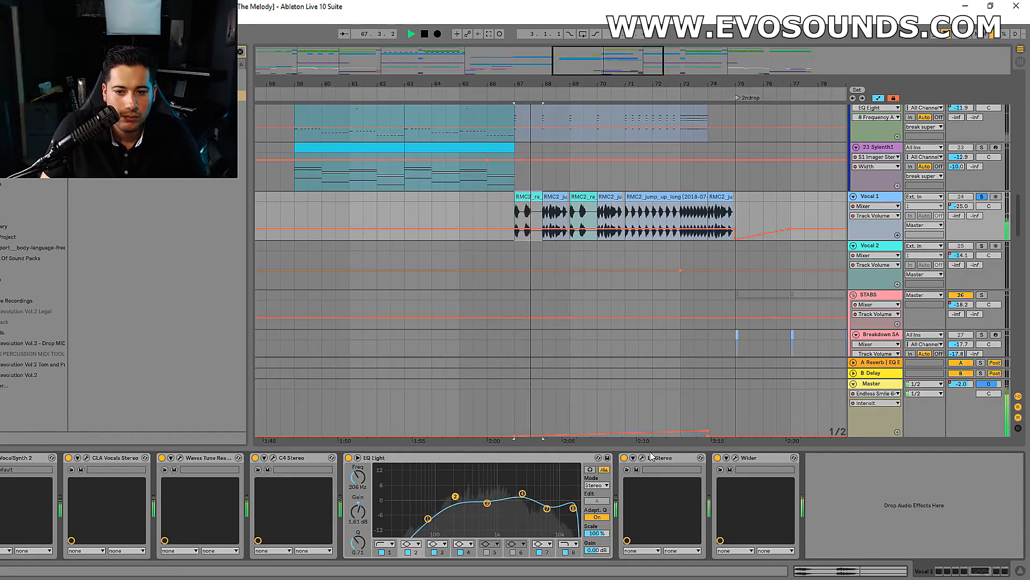
Add a narrow cut with EQ band 6, set band 1 to 36.7 Hz with Q 0.36, and compare with the EQ bypassed.
{"action": "left_click", "coordinate": [512, 551]}
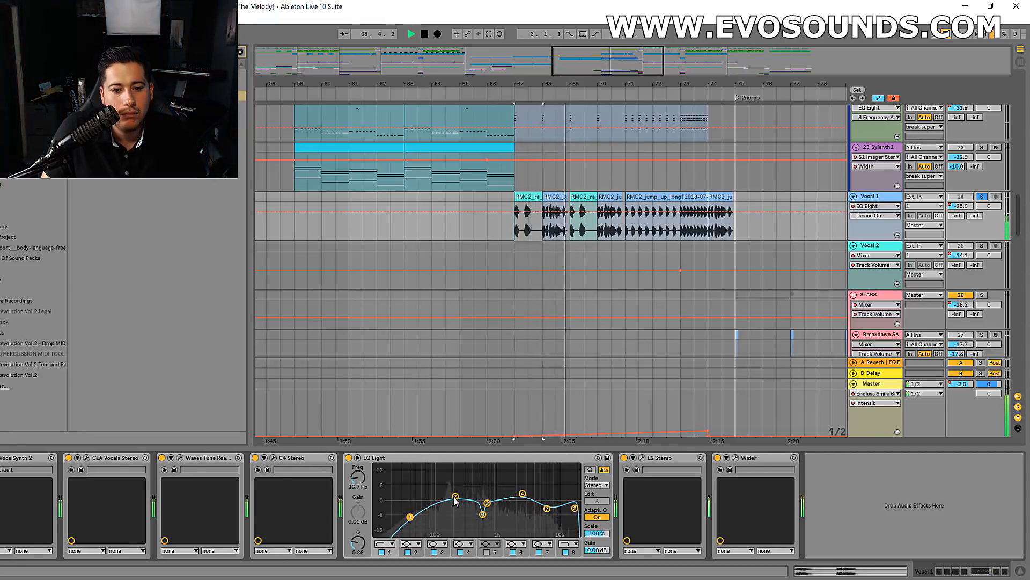
{"action": "left_click", "coordinate": [348, 458]}
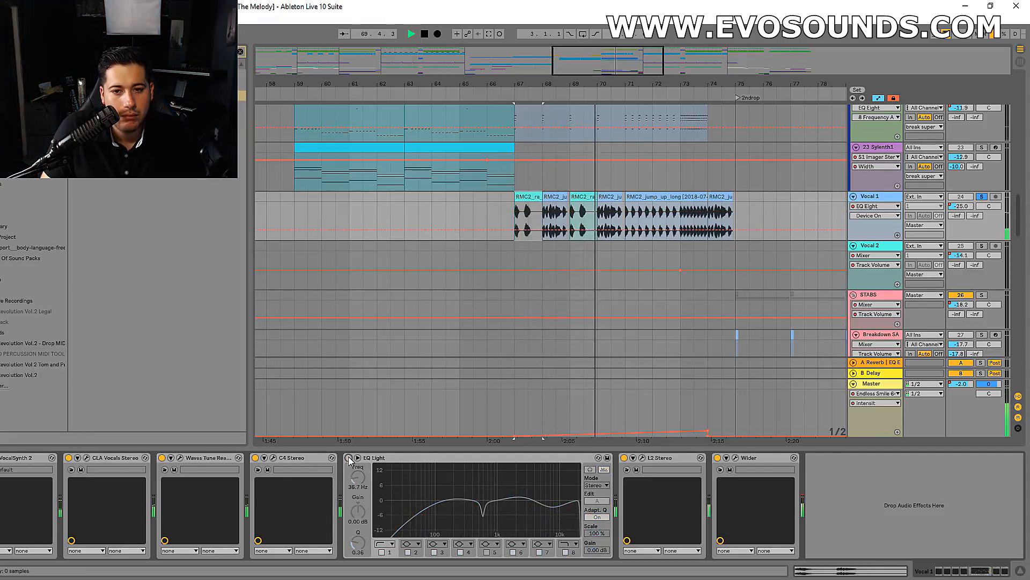
{"action": "left_click", "coordinate": [349, 459]}
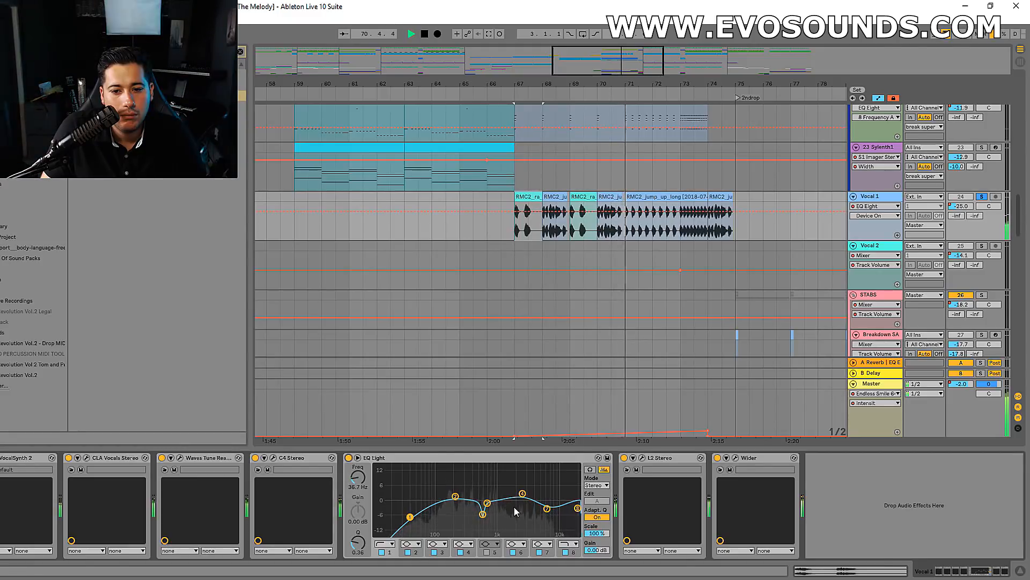
Add a narrow cut with band 5 of Vocal 1's EQ Eight at 1000 Hz, -3.35 dB and Q 5.68.
{"action": "key", "text": "space"}
{"action": "key", "text": "space"}
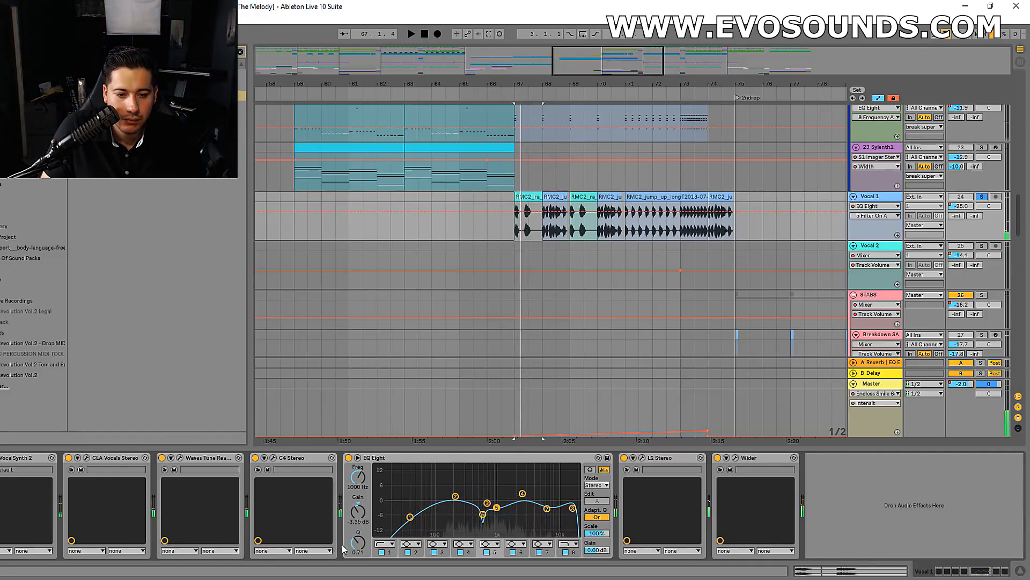
{"action": "left_click", "coordinate": [352, 460]}
{"action": "key", "text": "space"}
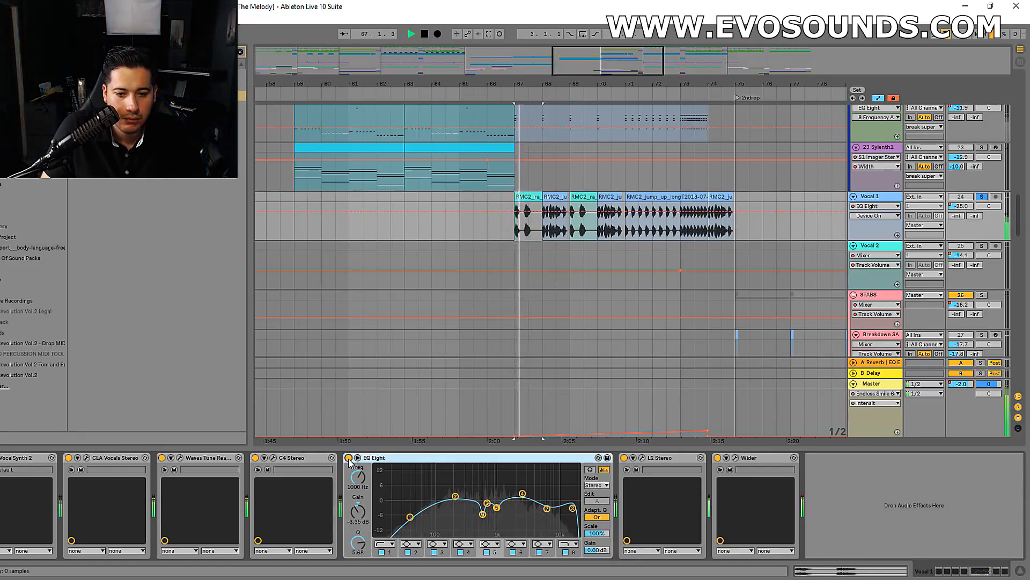
Set band 7 of Vocal 1's EQ Eight to 7.11 kHz at -1.86 dB and compare the vocal with the EQ bypassed.
{"action": "key", "text": "space"}
{"action": "left_click", "coordinate": [547, 508]}
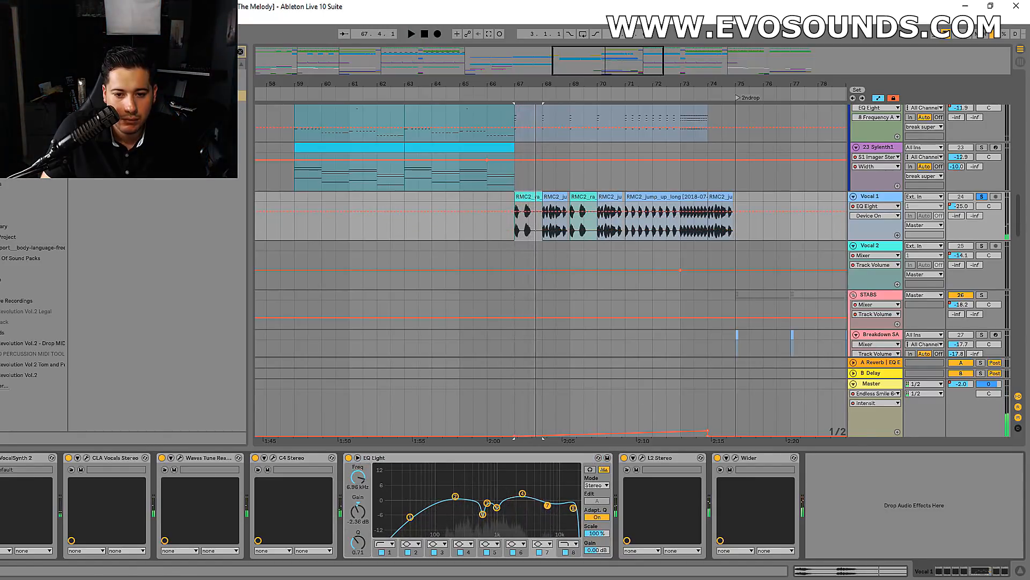
{"action": "left_click_drag", "start_coordinate": [547, 505], "coordinate": [548, 504]}
{"action": "key", "text": "space"}
{"action": "key", "text": "space"}
{"action": "key", "text": "space"}
{"action": "left_click", "coordinate": [349, 458]}
{"action": "left_click", "coordinate": [349, 459]}
{"action": "key", "text": "space"}
{"action": "key", "text": "space"}
Unsolo Vocal 1 and replay the build-up in the full mix from bar 67.
{"action": "left_click", "coordinate": [982, 197]}
{"action": "key", "text": "space"}
{"action": "key", "text": "space"}
{"action": "left_click_drag", "start_coordinate": [631, 51], "coordinate": [630, 57]}
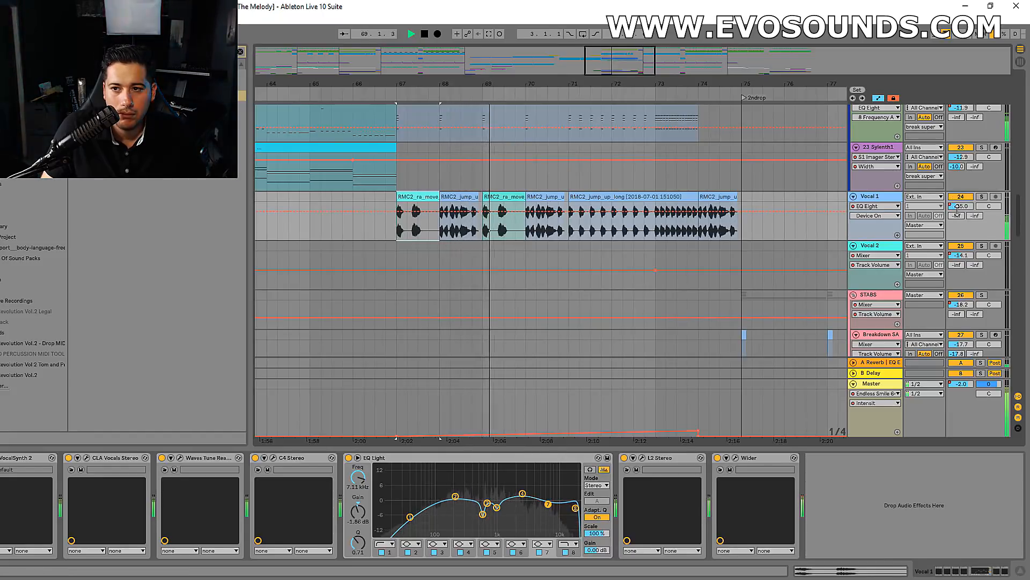
Automate the drop leads group's volume to reach -12.0 dB at bar 73 and return to -18.4 dB at bar 75.
{"action": "scroll", "coordinate": [957, 211], "scroll_direction": "up", "scroll_amount": 10}
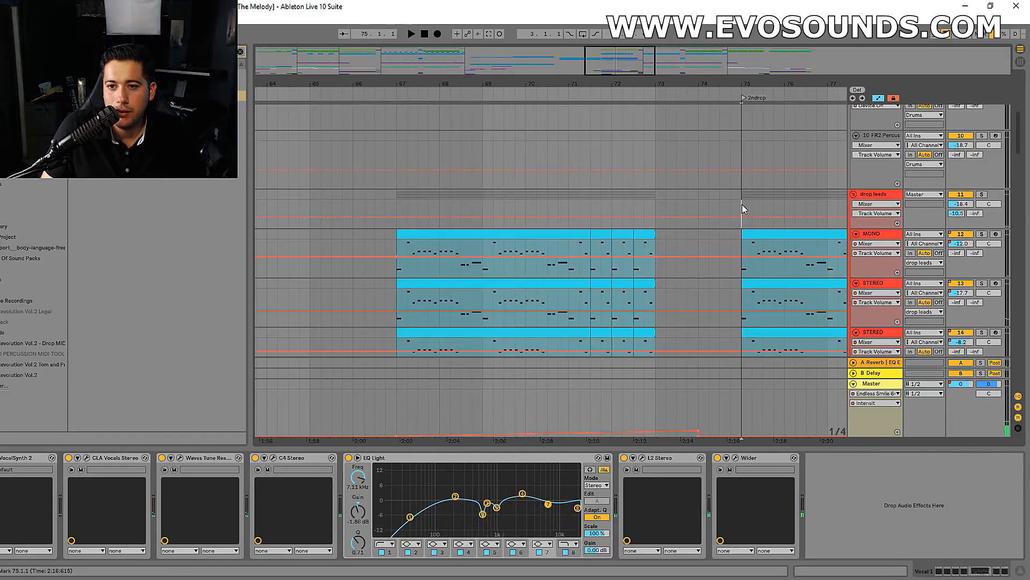
{"action": "left_click", "coordinate": [743, 212]}
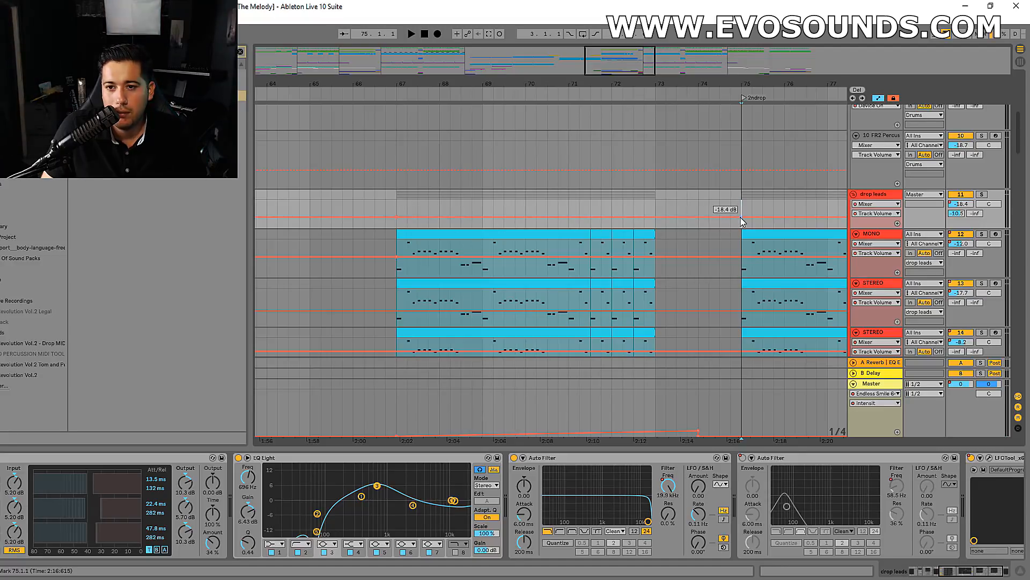
{"action": "key", "text": "space"}
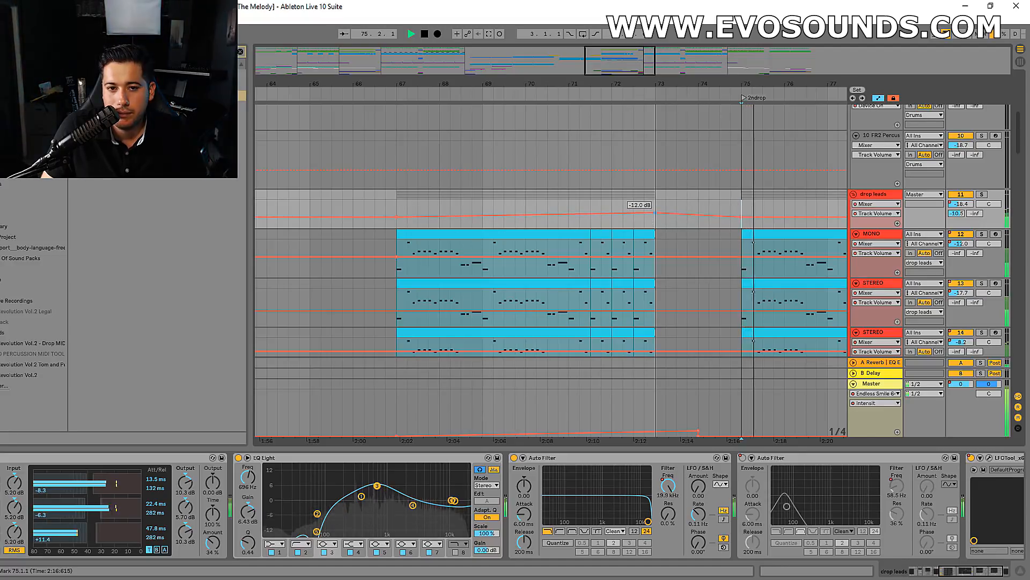
Add drop leads volume points just before and at bar 67, raising the bar 67 point from -18.4 dB to match the bar 73 level.
{"action": "left_click", "coordinate": [385, 199]}
{"action": "key", "text": "space"}
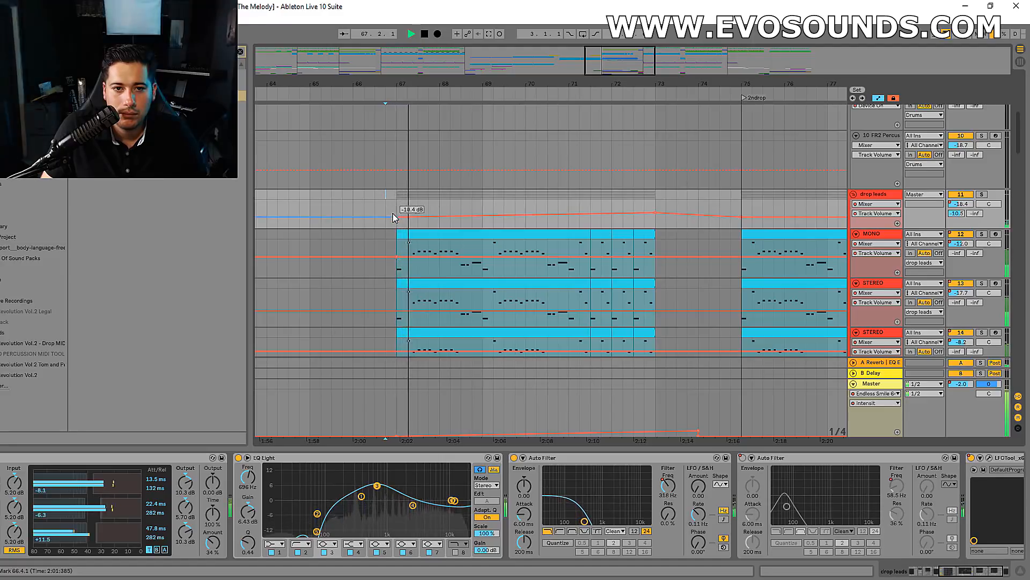
{"action": "left_click", "coordinate": [386, 216]}
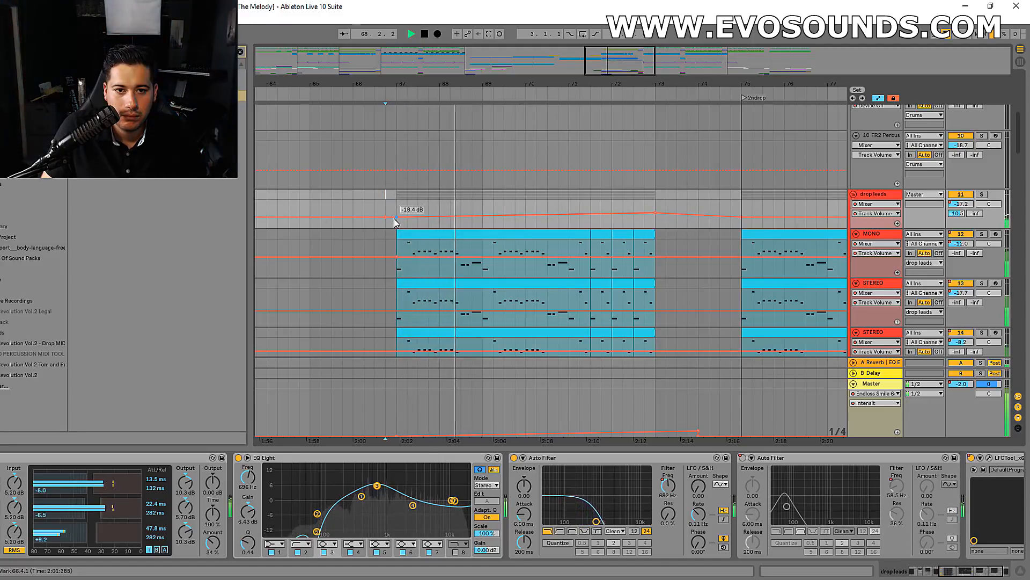
{"action": "key", "text": "space"}
{"action": "key", "text": "space"}
{"action": "left_click_drag", "start_coordinate": [396, 217], "coordinate": [396, 212]}
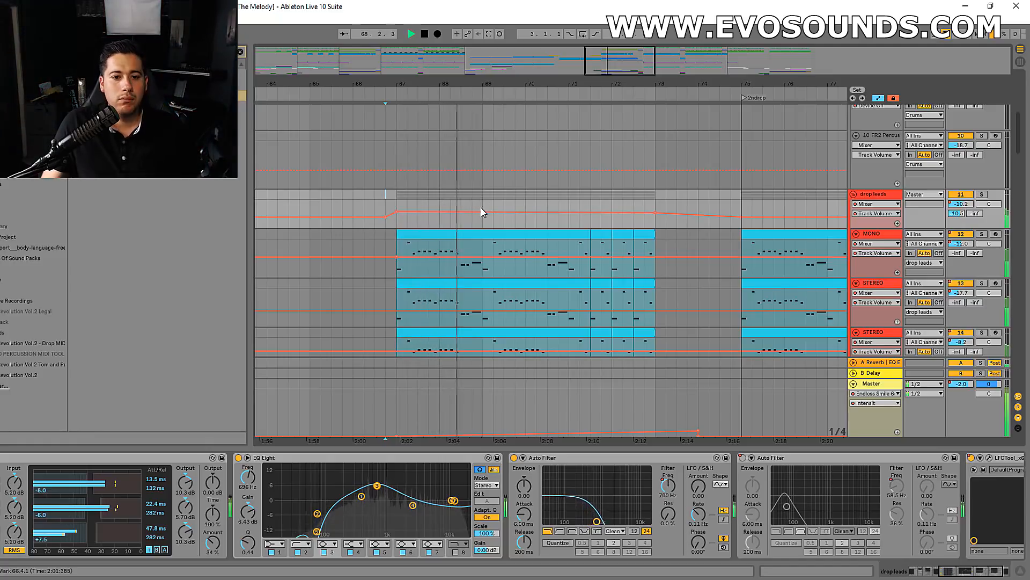
Raise Vocal 1's volume automation up to bar 75 to -24.0 dB while replaying the build-up.
{"action": "scroll", "coordinate": [466, 220], "scroll_direction": "down", "scroll_amount": 10}
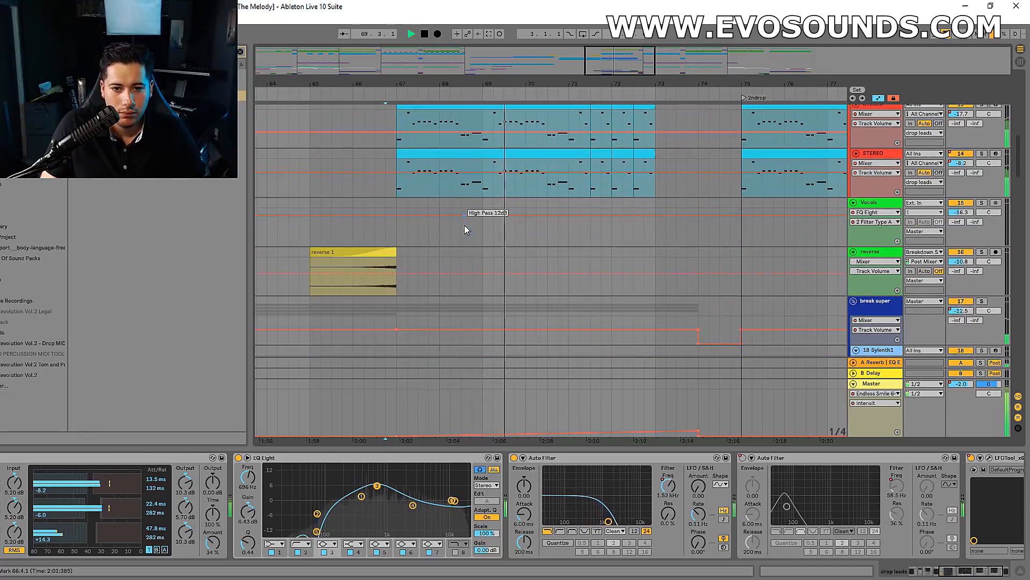
{"action": "scroll", "coordinate": [451, 255], "scroll_direction": "down", "scroll_amount": 5}
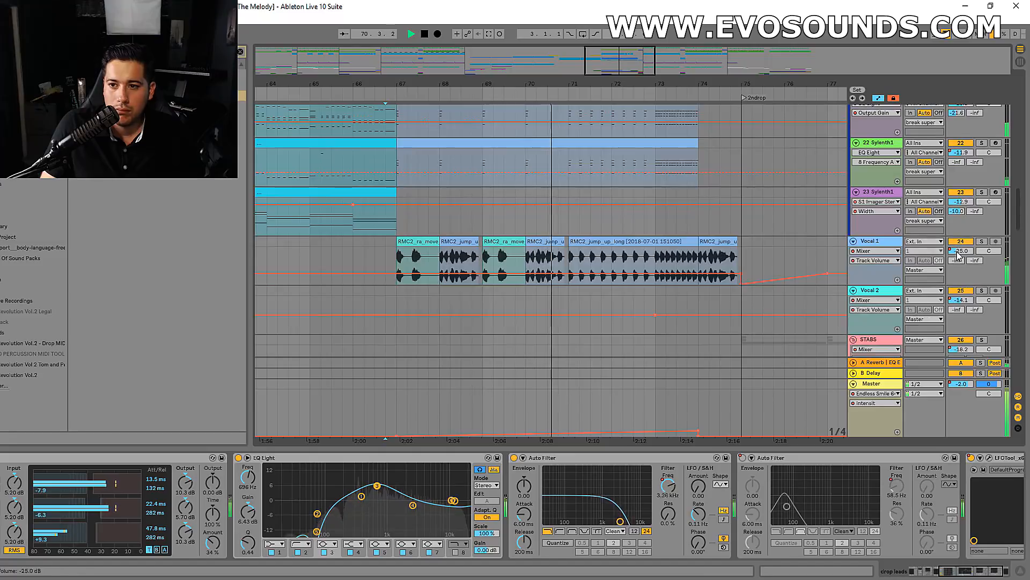
{"action": "left_click_drag", "start_coordinate": [742, 274], "coordinate": [742, 274]}
{"action": "key", "text": "space"}
{"action": "key", "text": "space"}
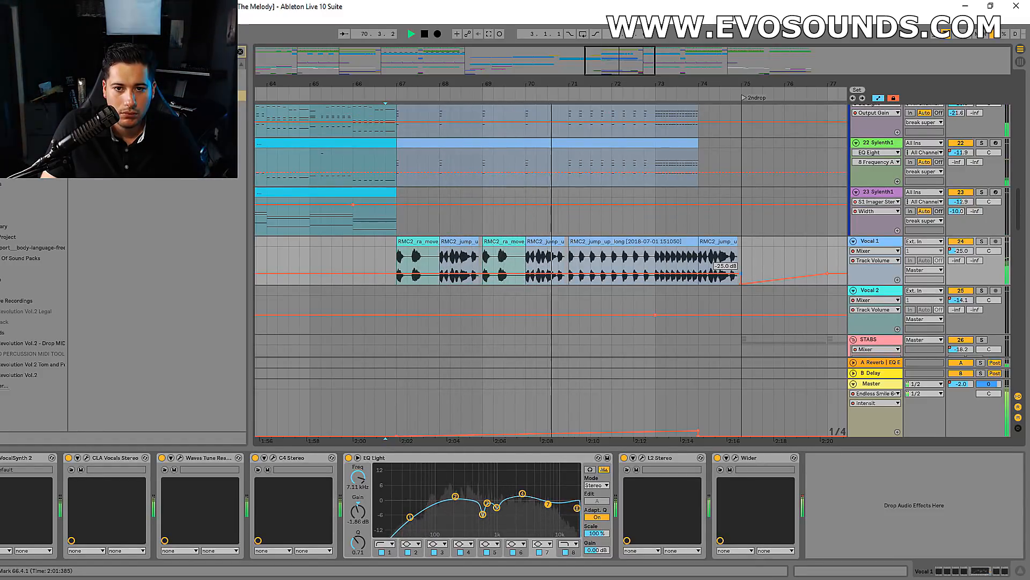
{"action": "left_click_drag", "start_coordinate": [742, 274], "coordinate": [741, 273]}
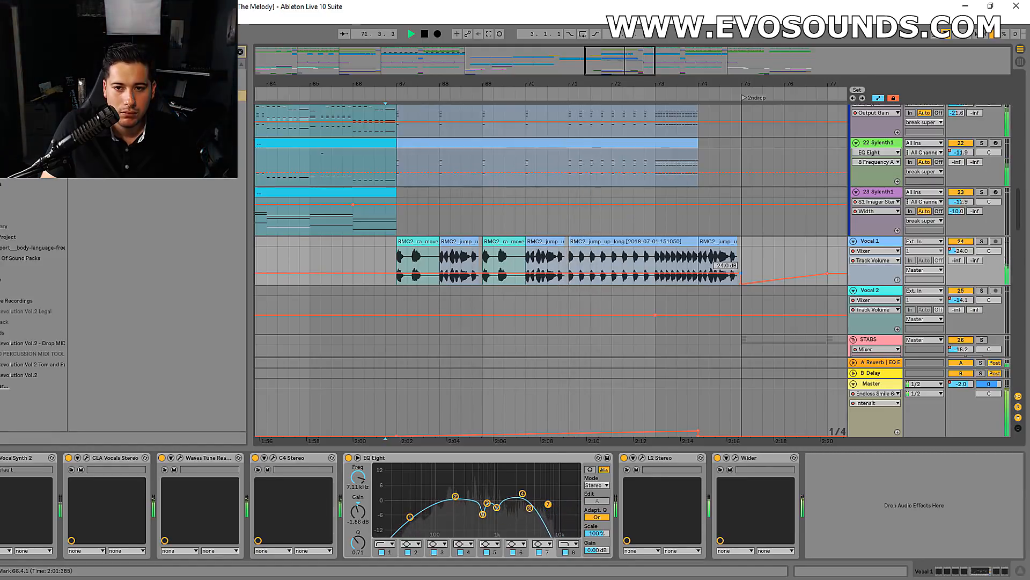
Play through the transition into the second drop, select the last Vocal 1 clip at bar 74 and review the surrounding tracks.
{"action": "left_click_drag", "start_coordinate": [629, 62], "coordinate": [648, 62]}
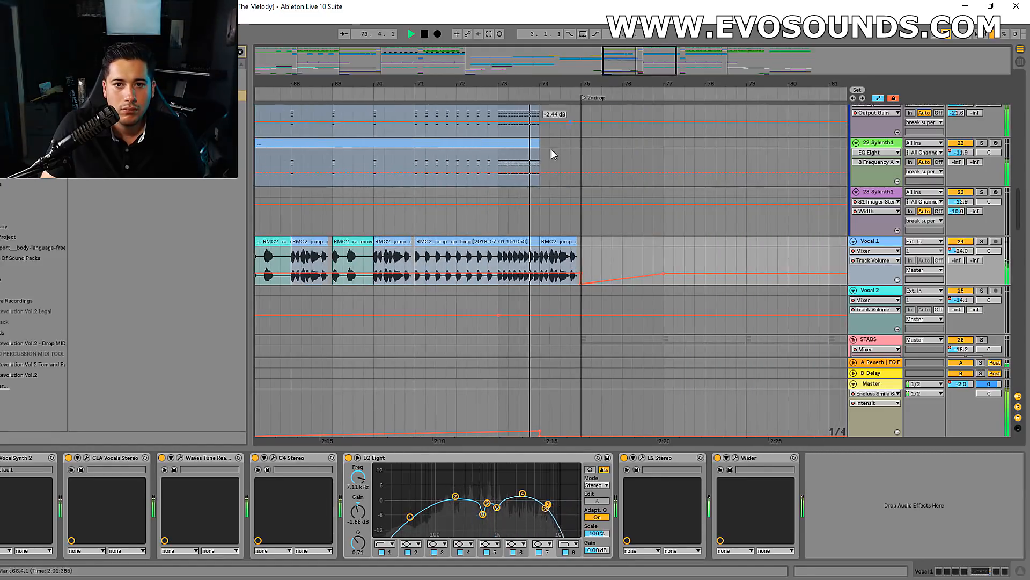
{"action": "left_click", "coordinate": [567, 244]}
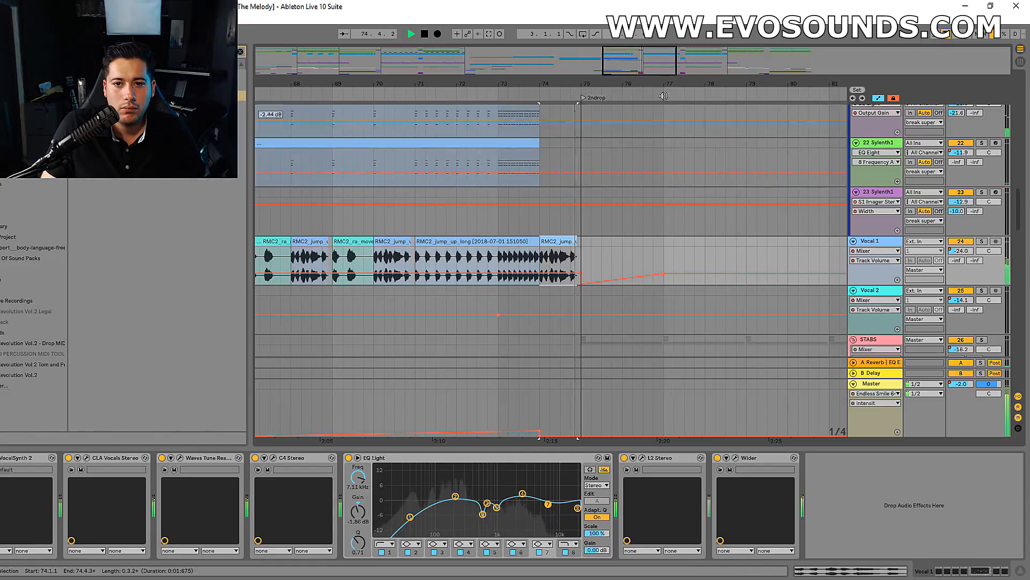
{"action": "left_click_drag", "start_coordinate": [643, 61], "coordinate": [644, 16]}
{"action": "scroll", "coordinate": [613, 269], "scroll_direction": "up", "scroll_amount": 8}
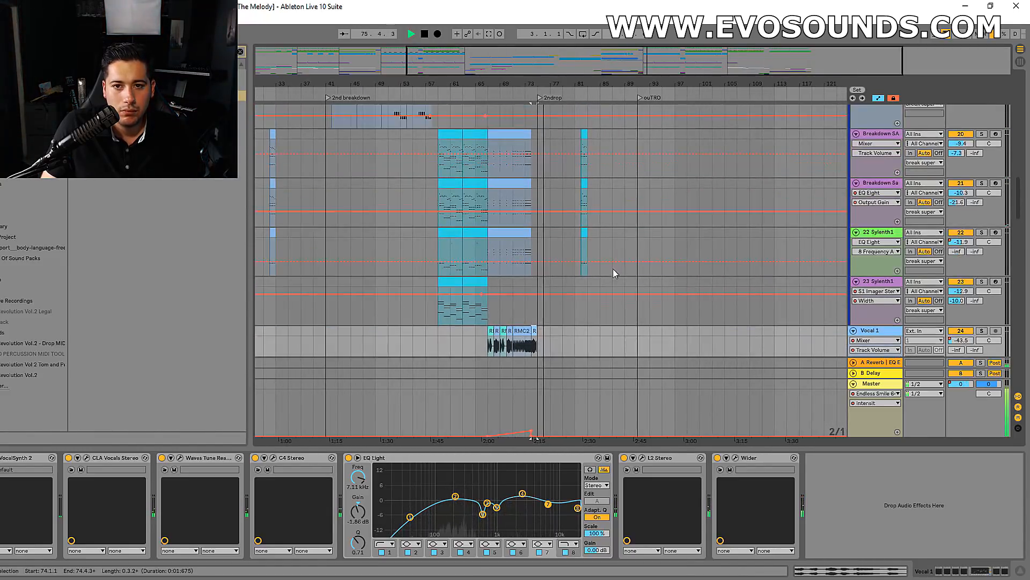
{"action": "scroll", "coordinate": [537, 274], "scroll_direction": "down", "scroll_amount": 6}
{"action": "scroll", "coordinate": [536, 269], "scroll_direction": "down", "scroll_amount": 8}
{"action": "scroll", "coordinate": [524, 256], "scroll_direction": "up", "scroll_amount": 7}
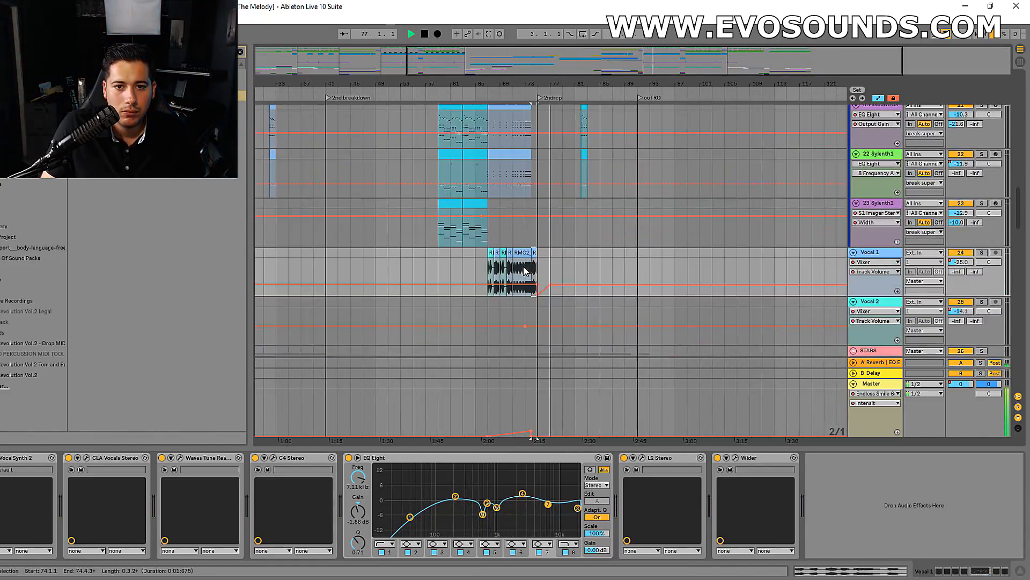
Play the second build-up from around bar 66 into the second drop and review the neighbouring tracks and the master spectrum.
{"action": "left_click_drag", "start_coordinate": [488, 84], "coordinate": [489, 123]}
{"action": "key", "text": "space"}
{"action": "key", "text": "space"}
{"action": "left_click", "coordinate": [470, 195]}
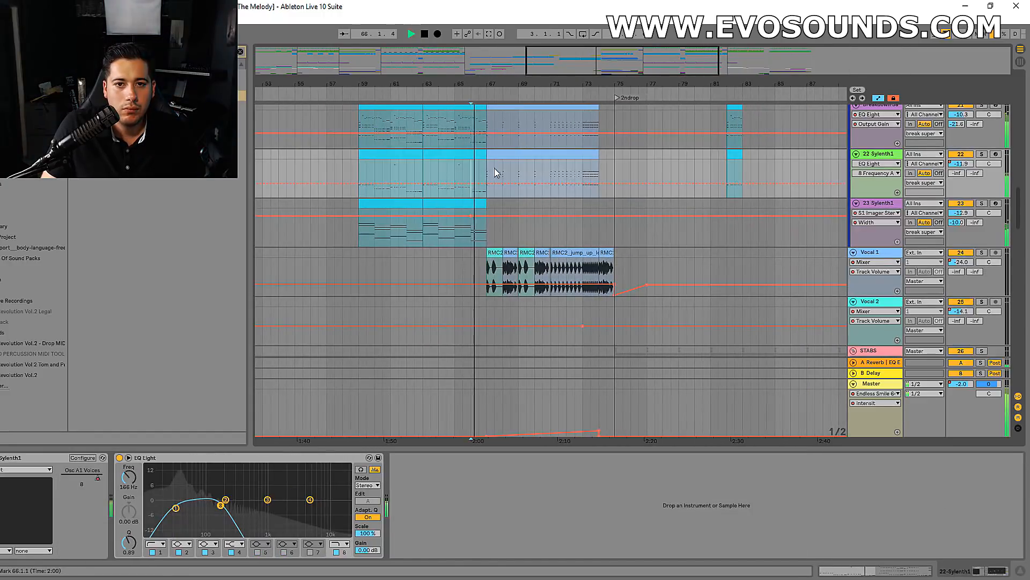
{"action": "scroll", "coordinate": [616, 181], "scroll_direction": "up", "scroll_amount": 3}
{"action": "scroll", "coordinate": [896, 195], "scroll_direction": "up", "scroll_amount": 1}
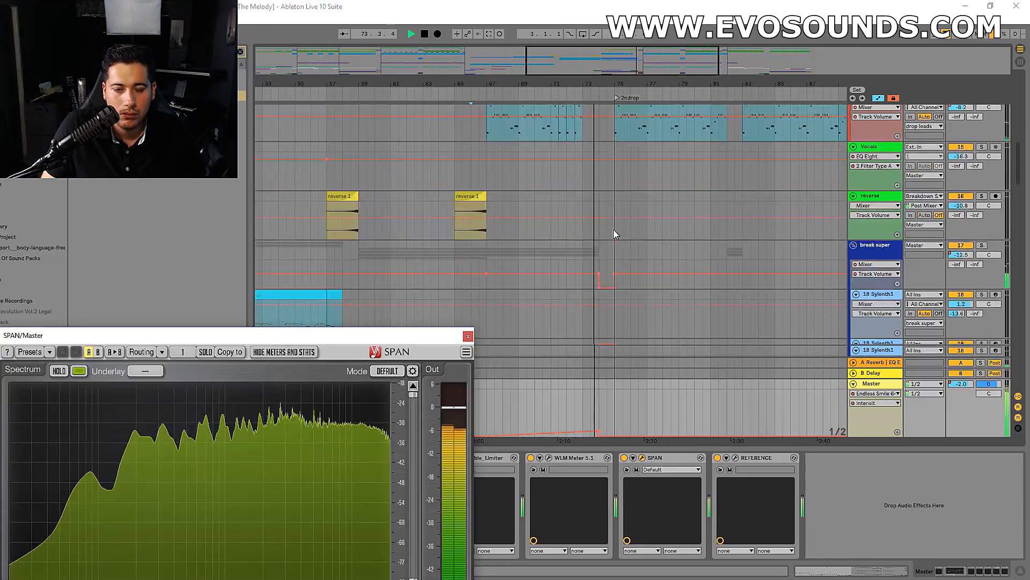
{"action": "scroll", "coordinate": [613, 228], "scroll_direction": "up", "scroll_amount": 4}
{"action": "key", "text": "space"}
{"action": "left_click", "coordinate": [487, 123]}
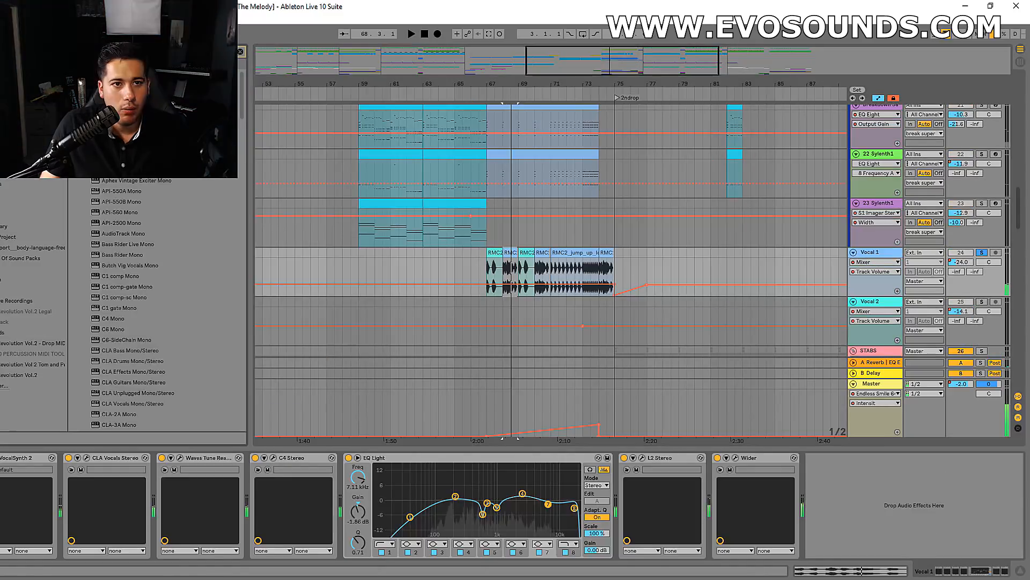
Search the browser for Neutron and insert Neutron 2 on Vocal 1 between EQ Eight and L2 Stereo.
{"action": "left_click", "coordinate": [237, 53]}
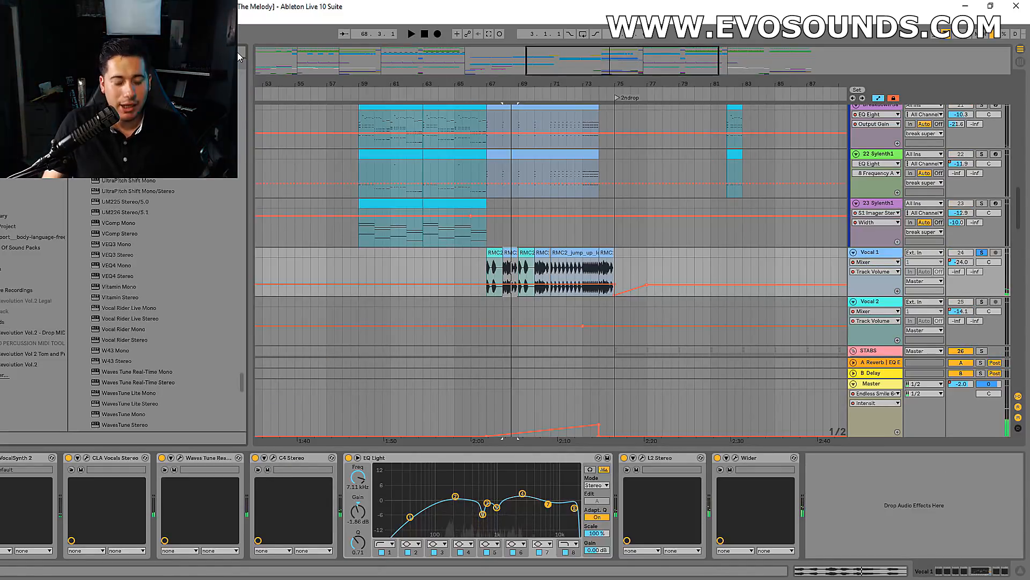
{"action": "type", "text": "nec"}
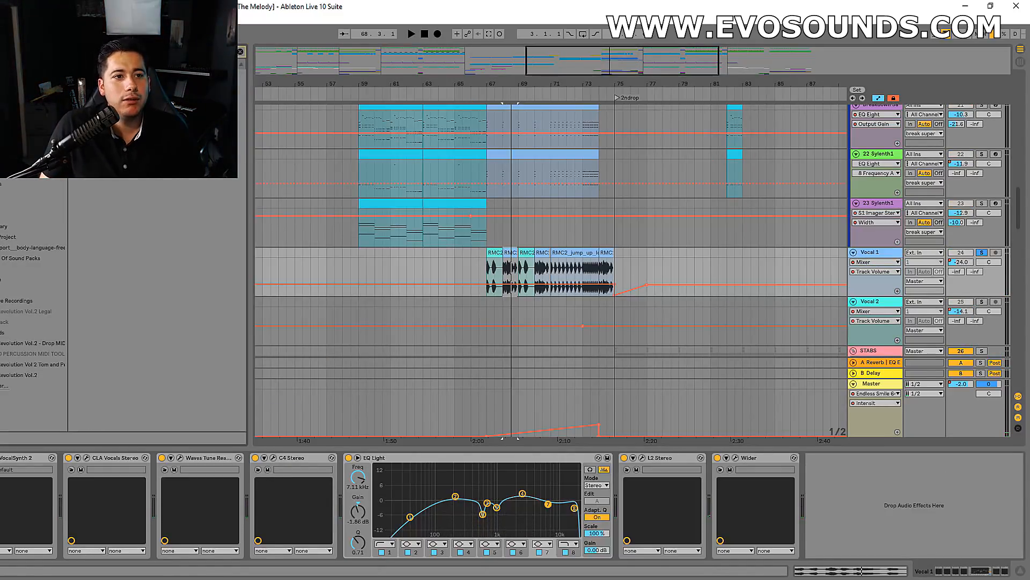
{"action": "left_click_drag", "start_coordinate": [381, 248], "coordinate": [615, 503]}
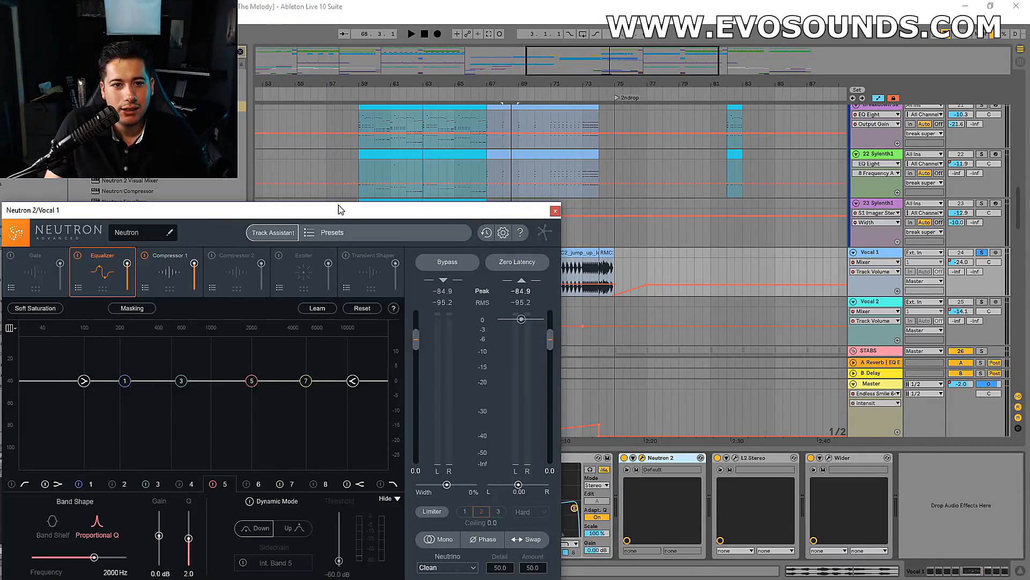
{"action": "left_click_drag", "start_coordinate": [338, 209], "coordinate": [739, 323]}
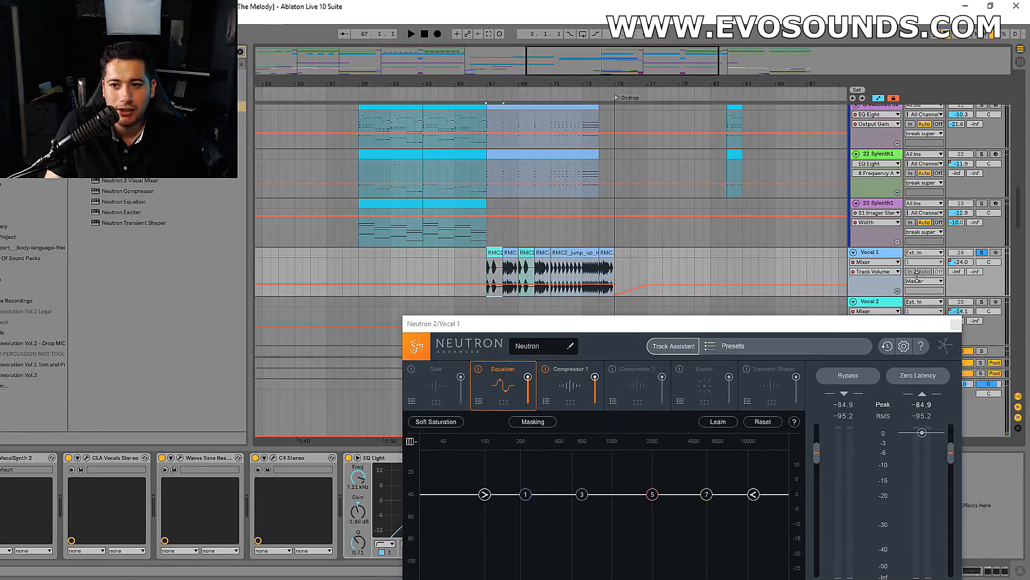
{"action": "left_click_drag", "start_coordinate": [536, 326], "coordinate": [144, 118]}
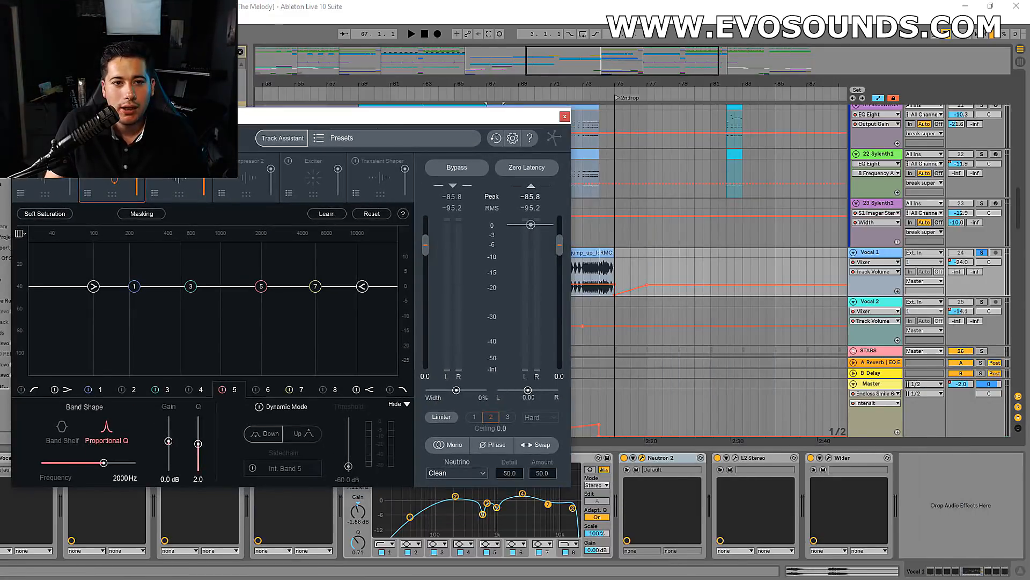
Run Neutron 2's Track Assistant on the playing vocal with Upfront style and High intensity, and accept its suggestion.
{"action": "left_click", "coordinate": [281, 138]}
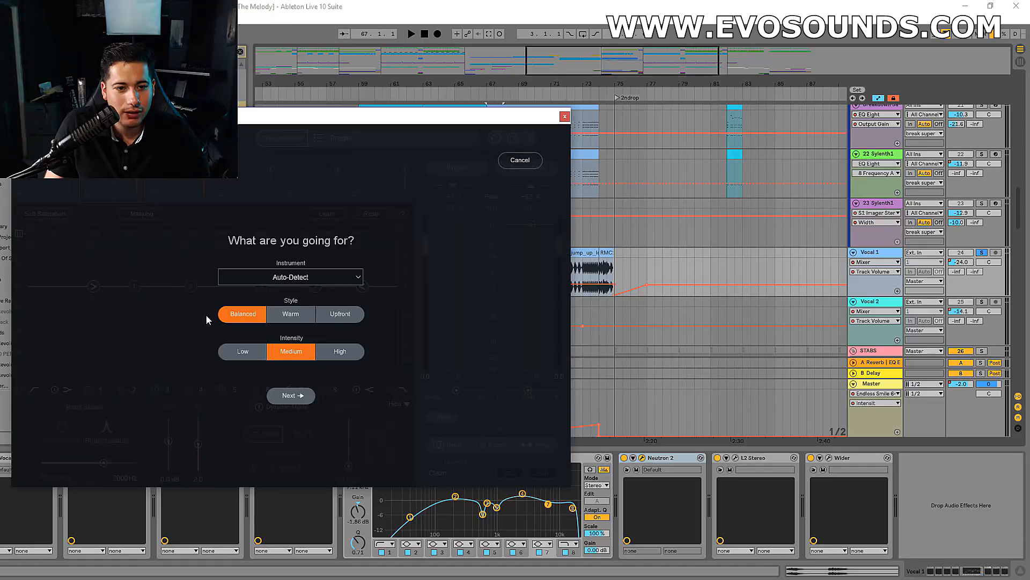
{"action": "left_click", "coordinate": [340, 314]}
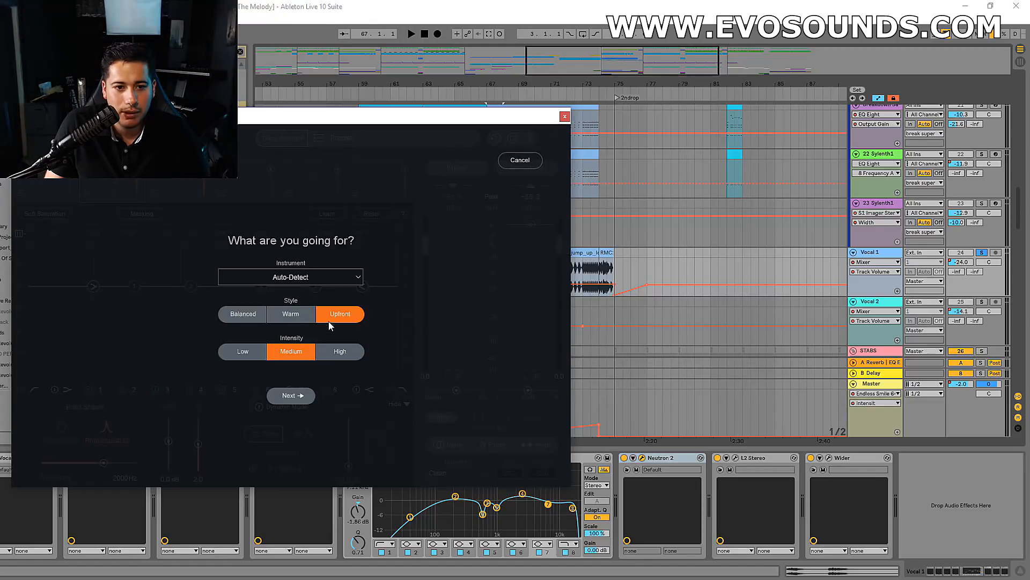
{"action": "left_click", "coordinate": [339, 351]}
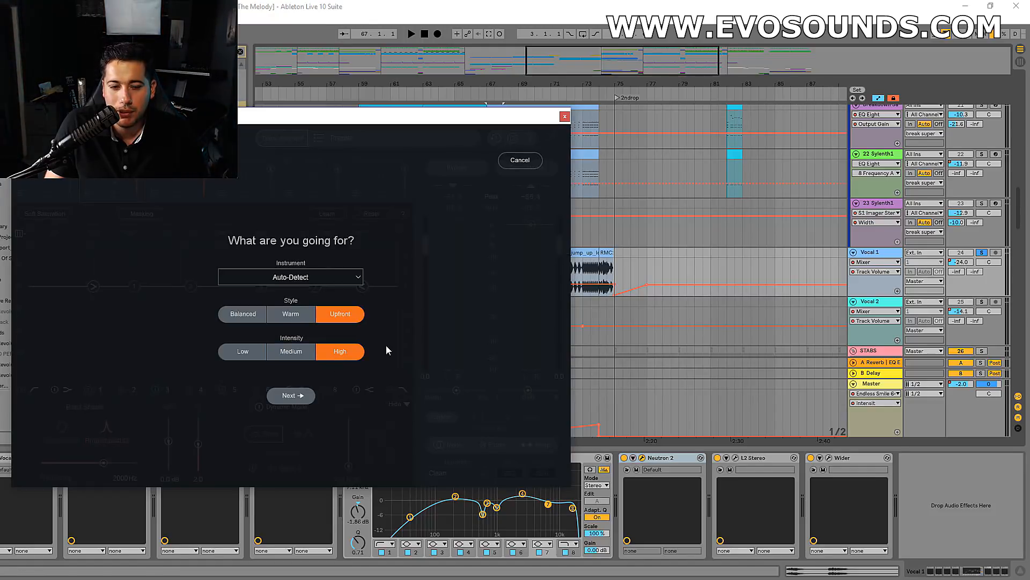
{"action": "left_click", "coordinate": [290, 396]}
{"action": "key", "text": "space"}
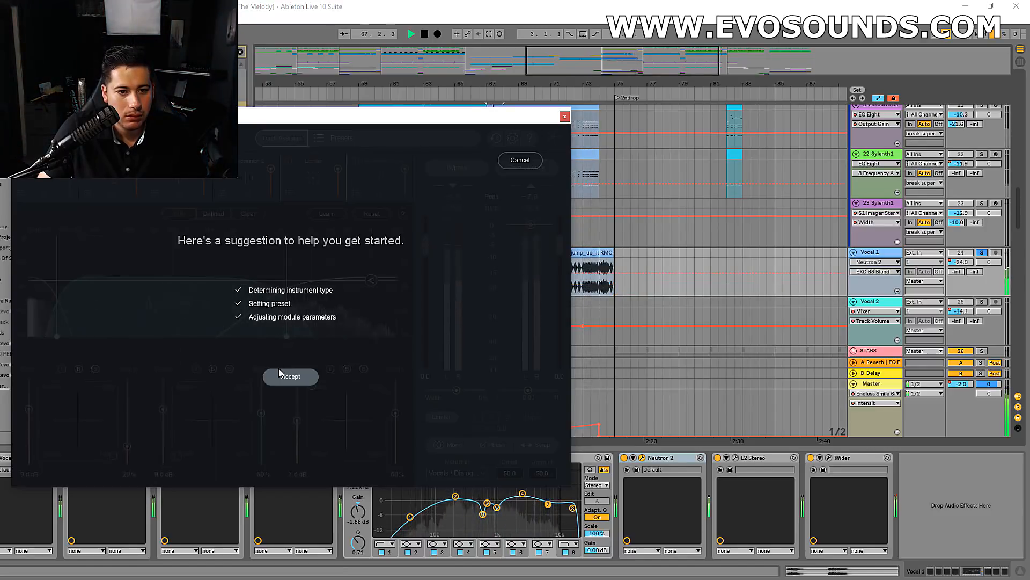
{"action": "left_click", "coordinate": [285, 376]}
Inspect Neutron 2's equalizer curve and compare the vocal with the plug-in off and on.
{"action": "left_click", "coordinate": [142, 186]}
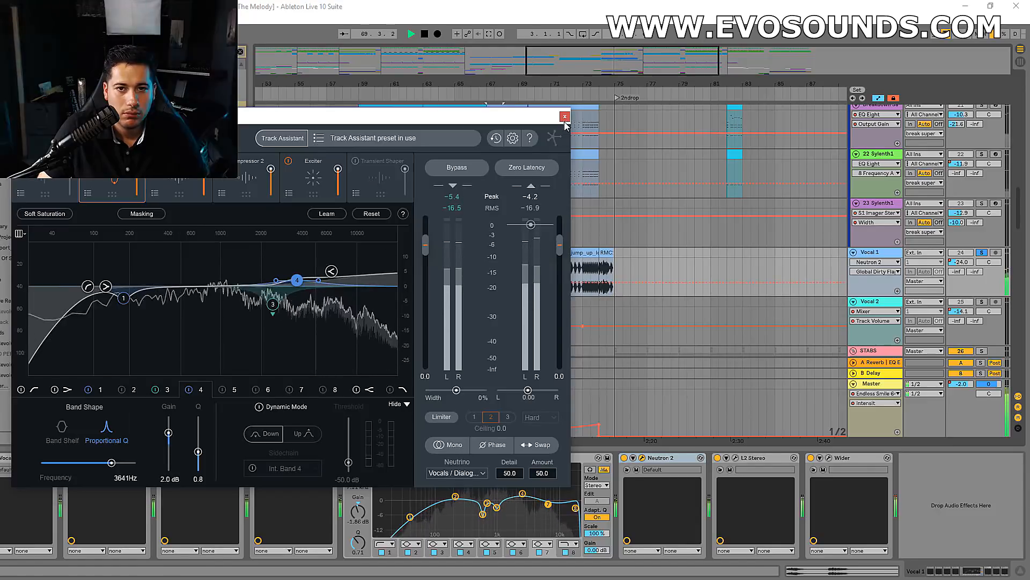
{"action": "left_click", "coordinate": [625, 459]}
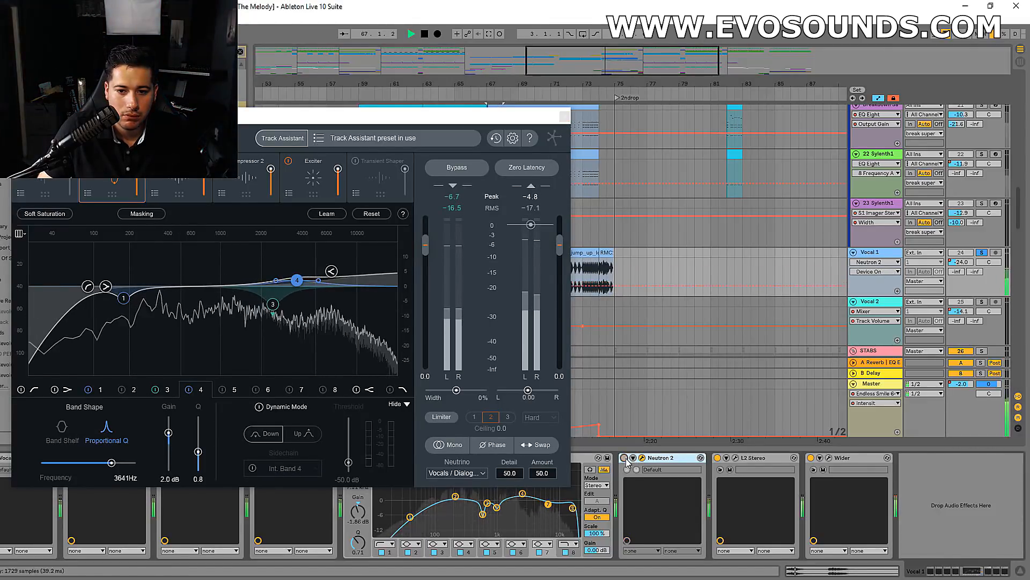
{"action": "left_click", "coordinate": [625, 459]}
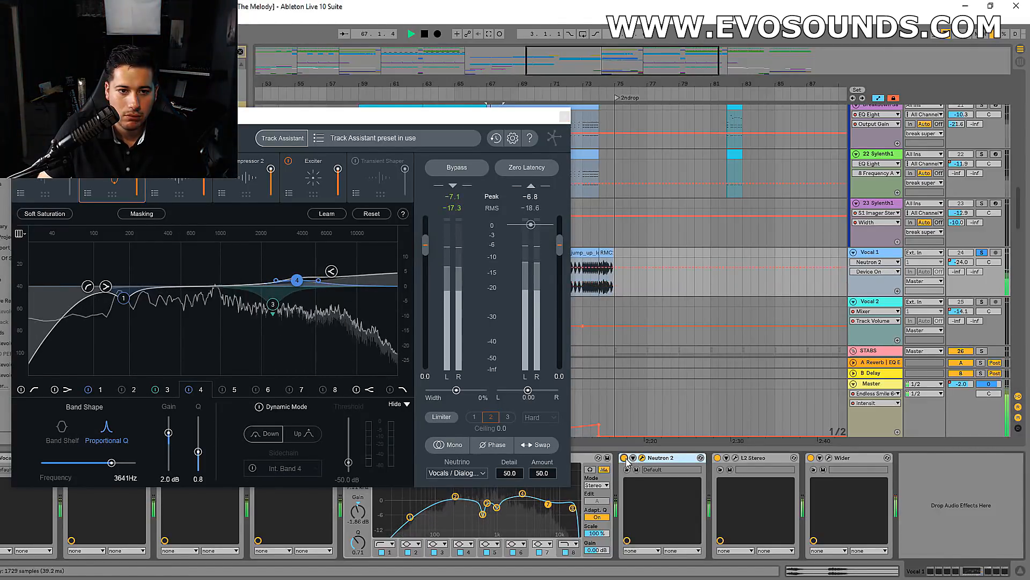
{"action": "left_click", "coordinate": [564, 117]}
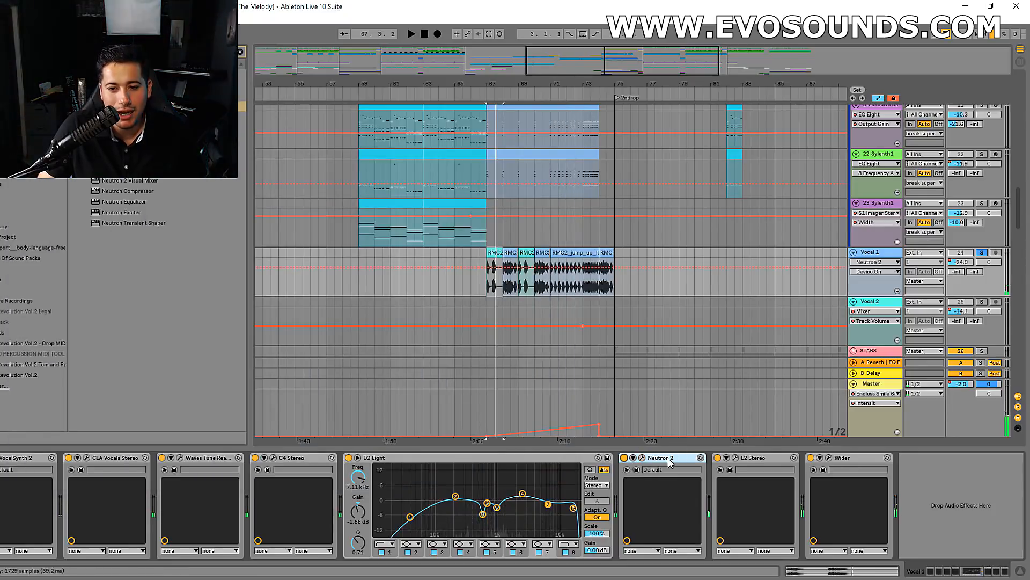
Turn off the delay in Vocal 1's CLA Vocals plug-in and audition the vocal.
{"action": "left_click", "coordinate": [87, 457]}
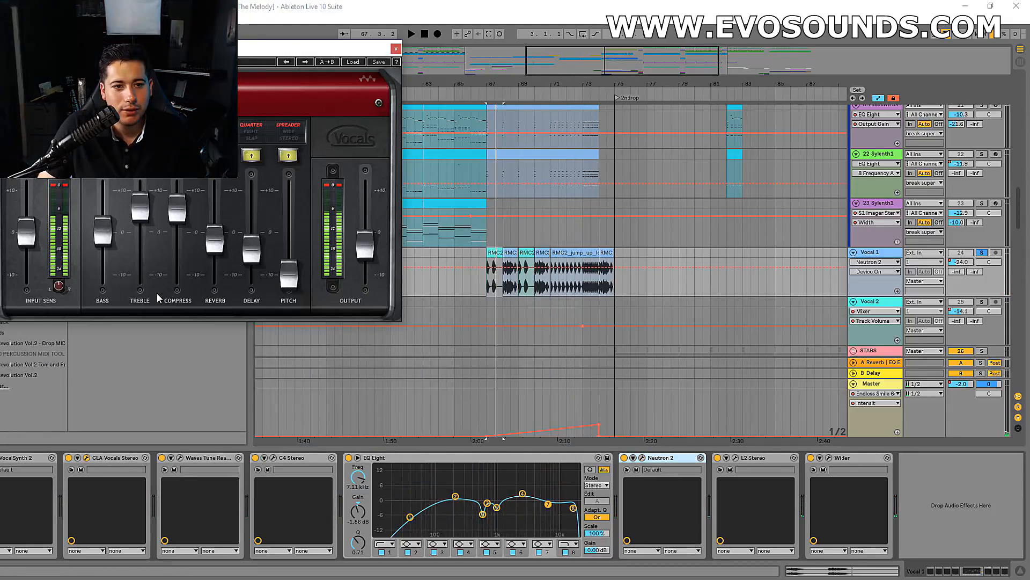
{"action": "left_click", "coordinate": [251, 156]}
{"action": "key", "text": "space"}
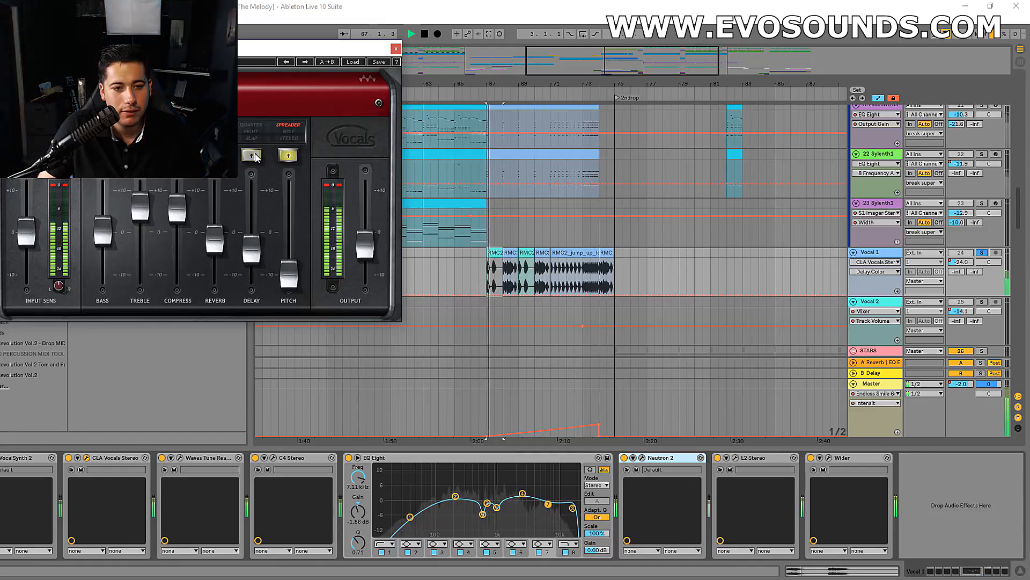
{"action": "key", "text": "space"}
Reopen Neutron 2's Track Assistant and move Neutron 2 ahead of CLA Vocals in the Vocal 1 device chain.
{"action": "left_click", "coordinate": [643, 457]}
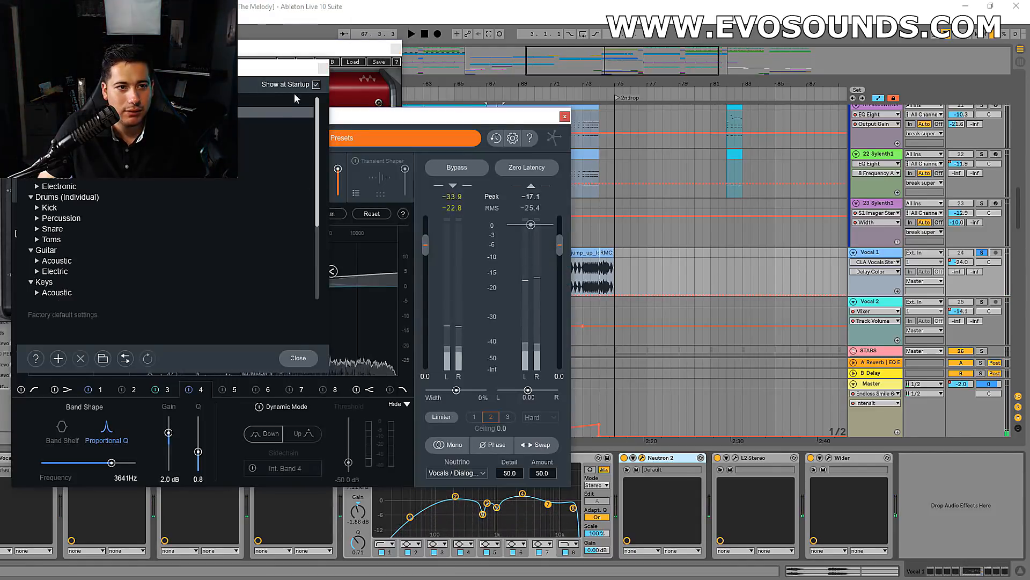
{"action": "left_click", "coordinate": [323, 68]}
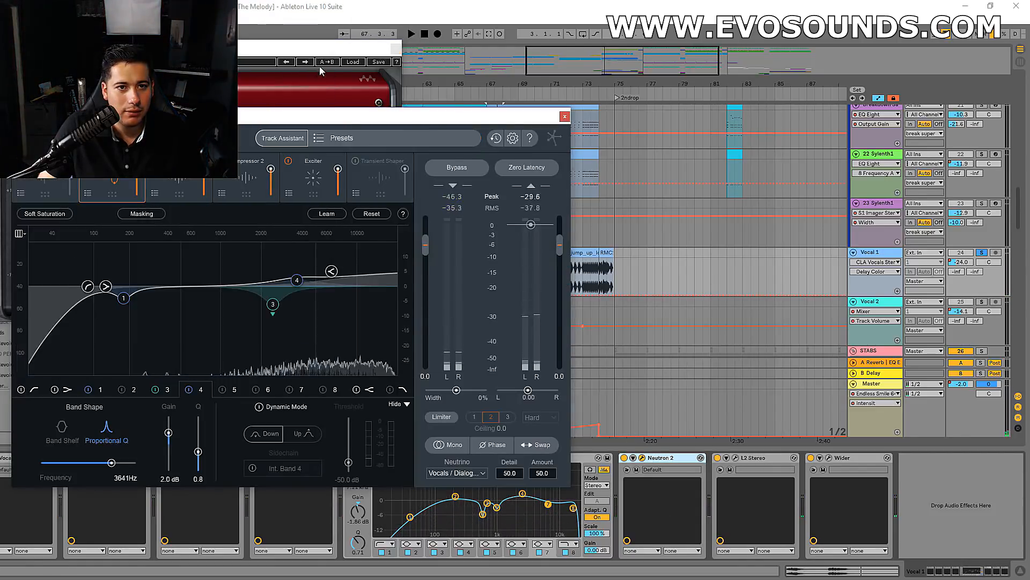
{"action": "left_click_drag", "start_coordinate": [433, 116], "coordinate": [529, 104]}
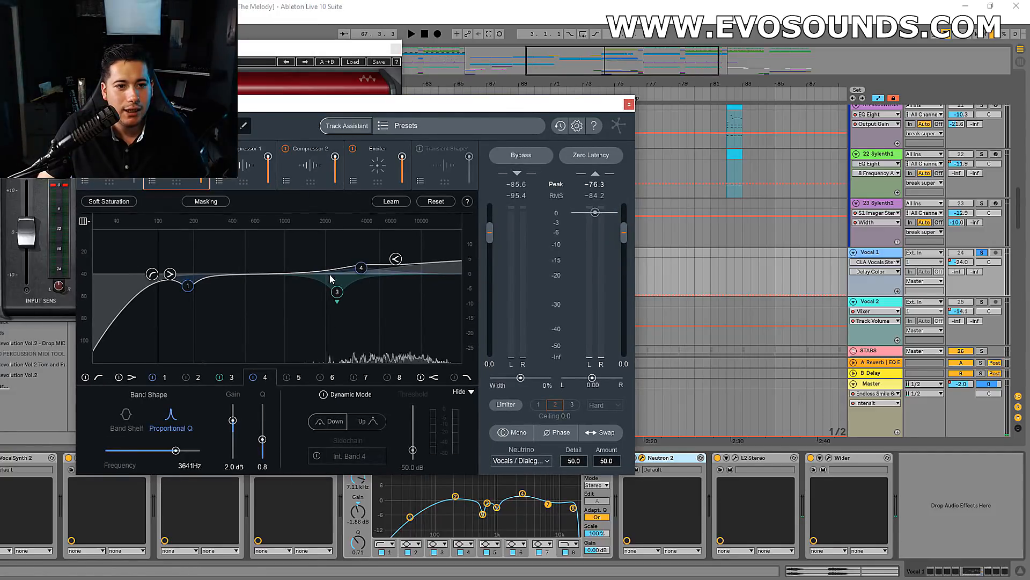
{"action": "left_click", "coordinate": [332, 128]}
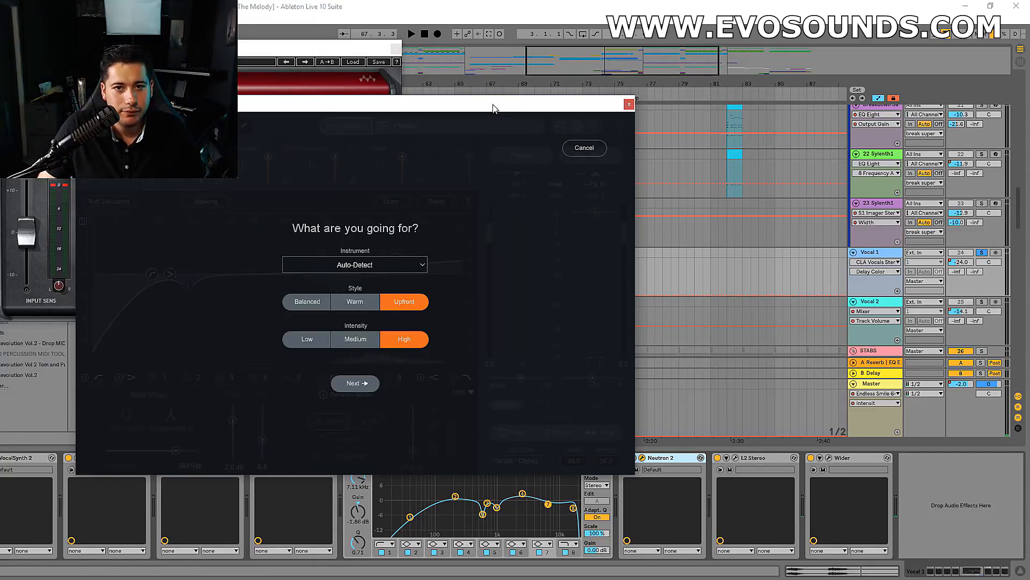
{"action": "left_click_drag", "start_coordinate": [490, 106], "coordinate": [912, 15]}
{"action": "left_click_drag", "start_coordinate": [672, 459], "coordinate": [119, 479]}
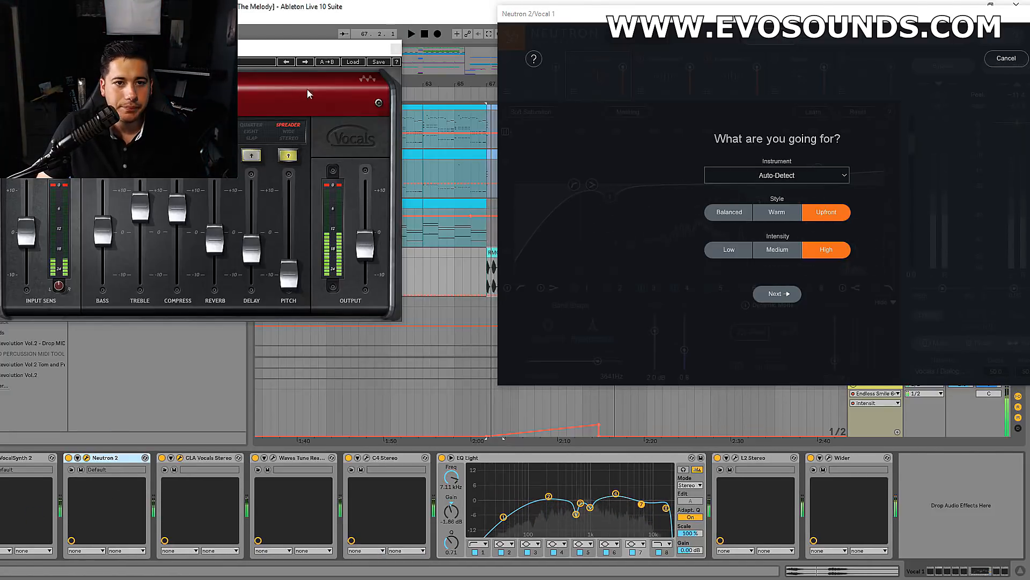
{"action": "left_click", "coordinate": [350, 62]}
{"action": "left_click", "coordinate": [365, 337]}
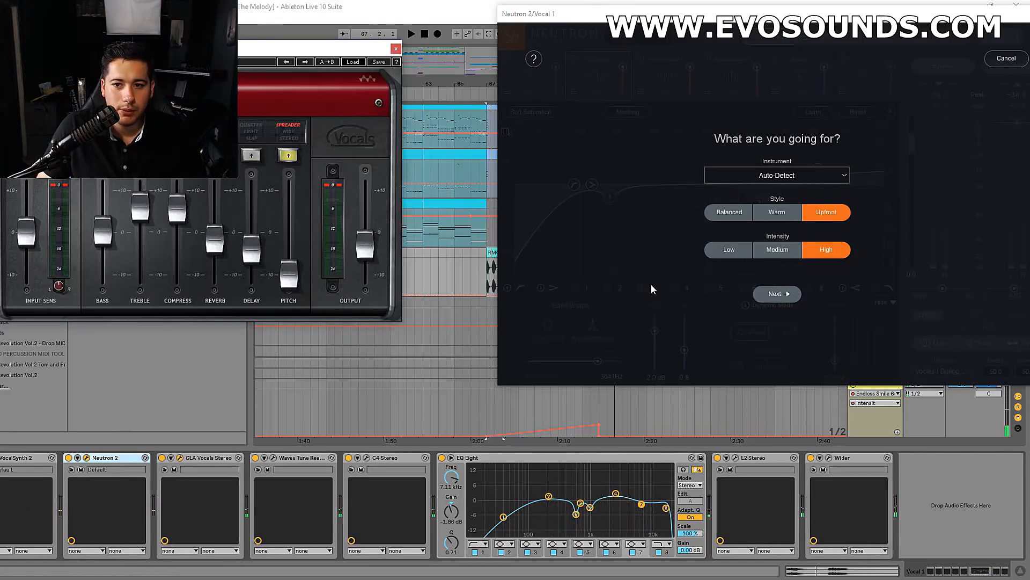
Rerun the Track Assistant with Upfront style and High intensity, placing EQ Eight before Neutron 2 meanwhile, and accept the new suggestion.
{"action": "left_click", "coordinate": [778, 293]}
{"action": "key", "text": "space"}
{"action": "left_click_drag", "start_coordinate": [472, 458], "coordinate": [96, 471]}
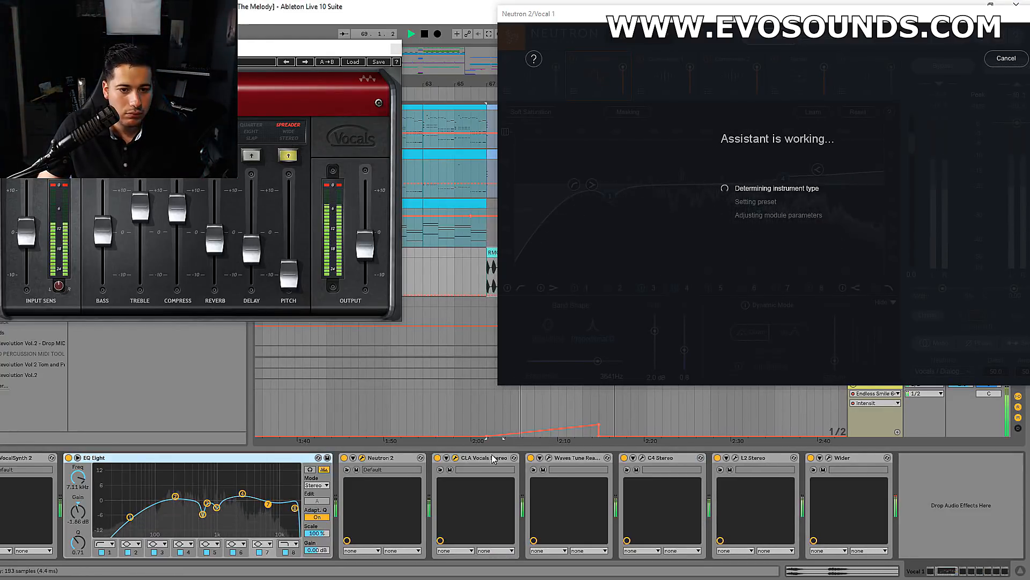
{"action": "left_click", "coordinate": [479, 466]}
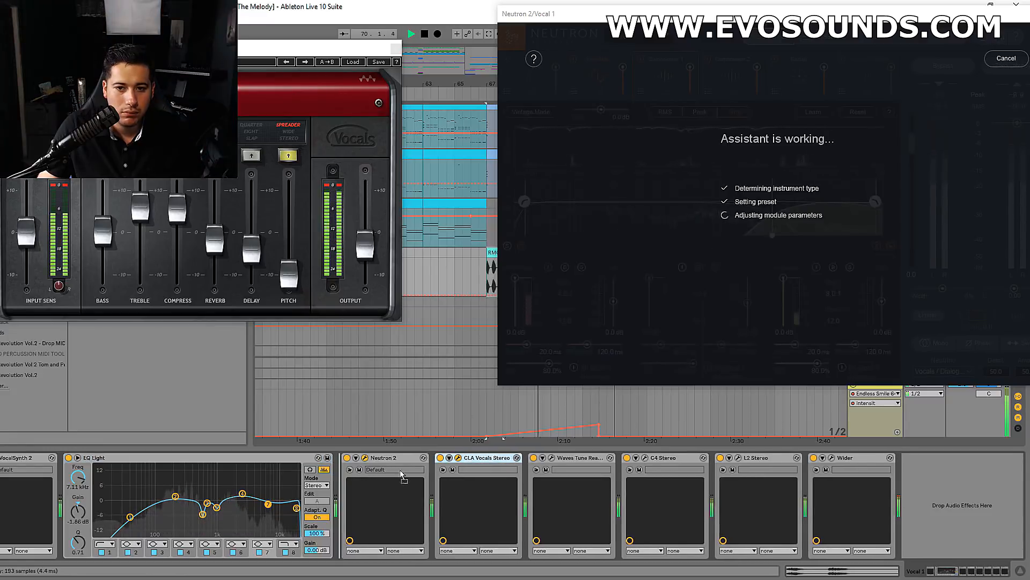
{"action": "left_click", "coordinate": [480, 326]}
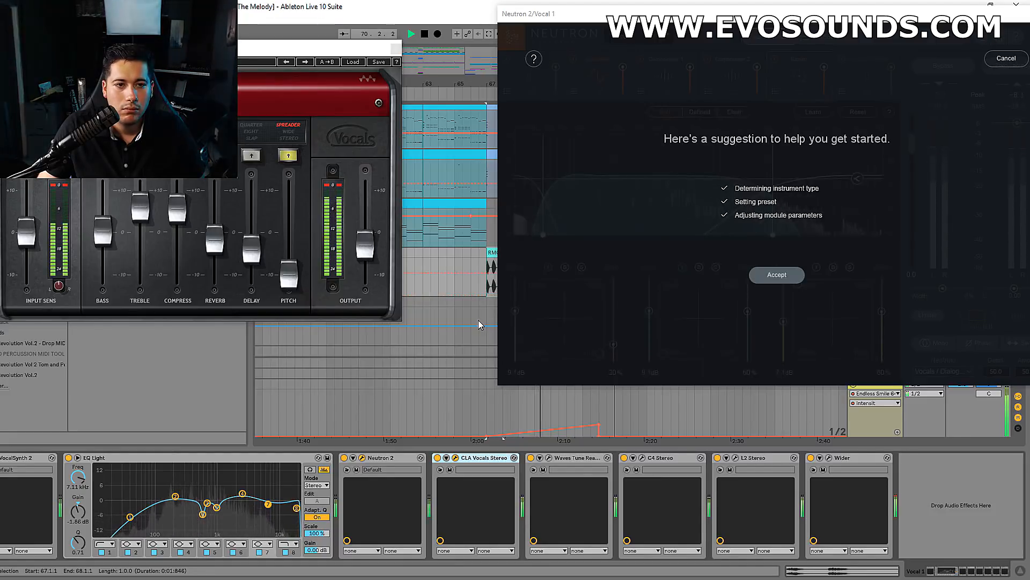
{"action": "left_click", "coordinate": [768, 275]}
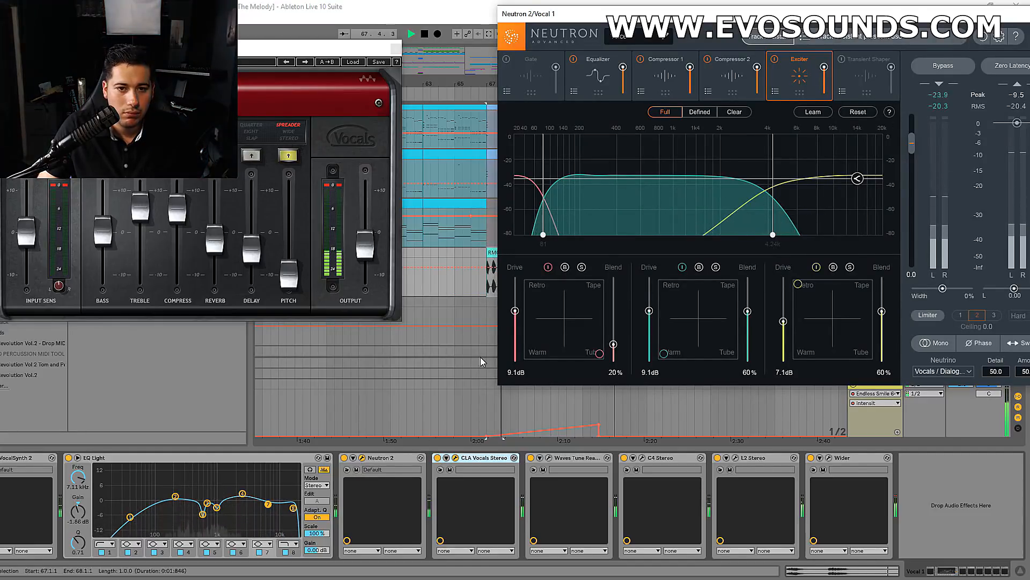
Compare the soloed vocal with Neutron 2 off and on, and check its Equalizer module during playback.
{"action": "left_click", "coordinate": [345, 458]}
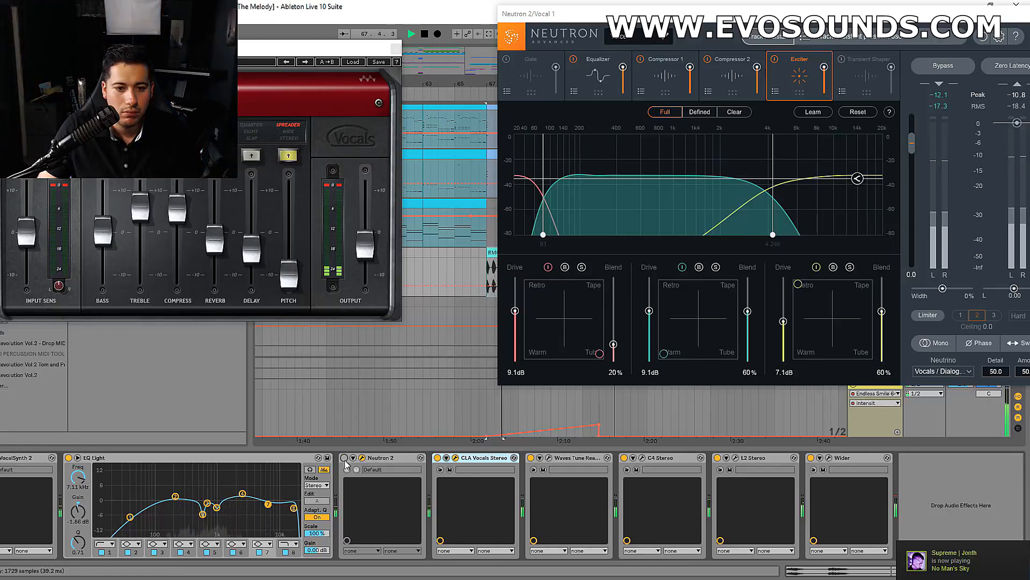
{"action": "left_click", "coordinate": [344, 458]}
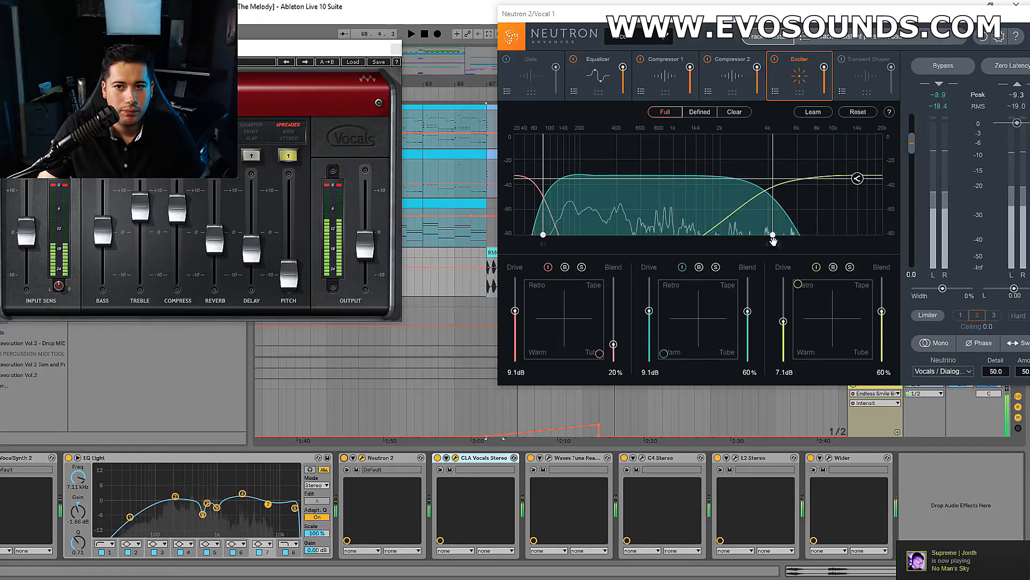
{"action": "left_click", "coordinate": [599, 75]}
{"action": "key", "text": "space"}
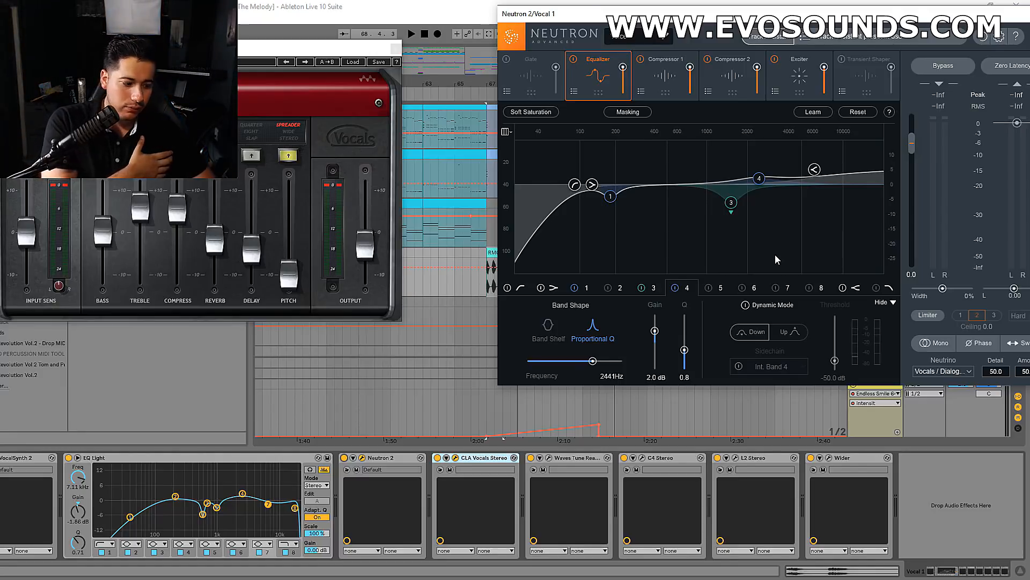
{"action": "key", "text": "space"}
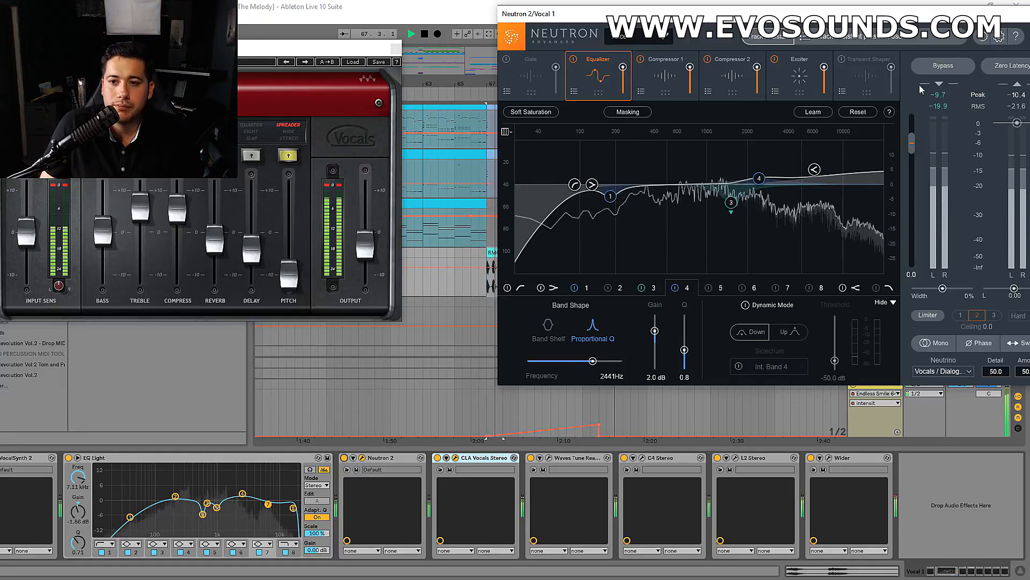
{"action": "left_click_drag", "start_coordinate": [590, 13], "coordinate": [323, 78]}
{"action": "left_click", "coordinate": [776, 79]}
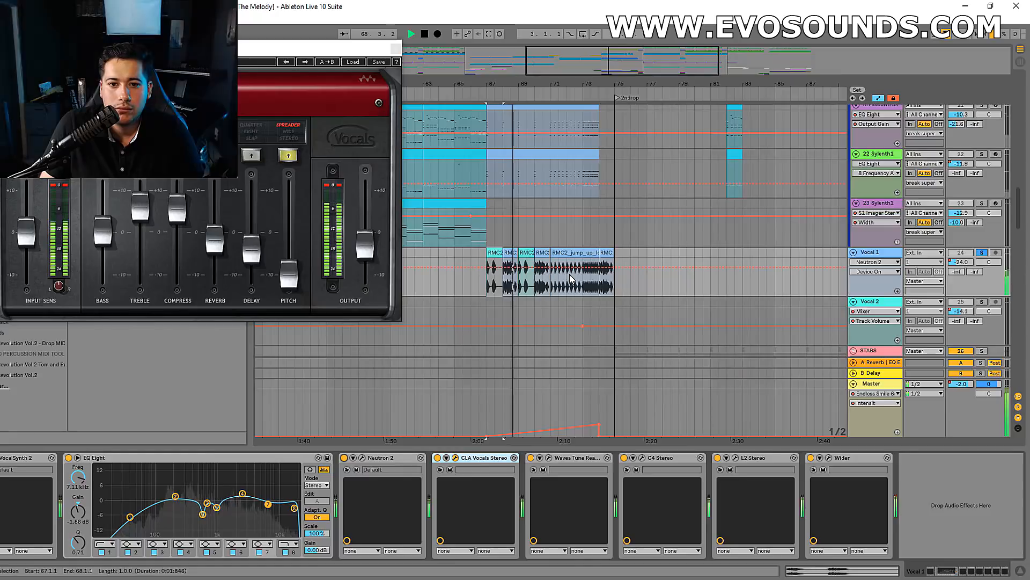
Take Vocal 1 out of solo, replay bar 67 in the full mix and display the track's volume automation.
{"action": "key", "text": "ctrl+alt+p"}
{"action": "left_click", "coordinate": [982, 253]}
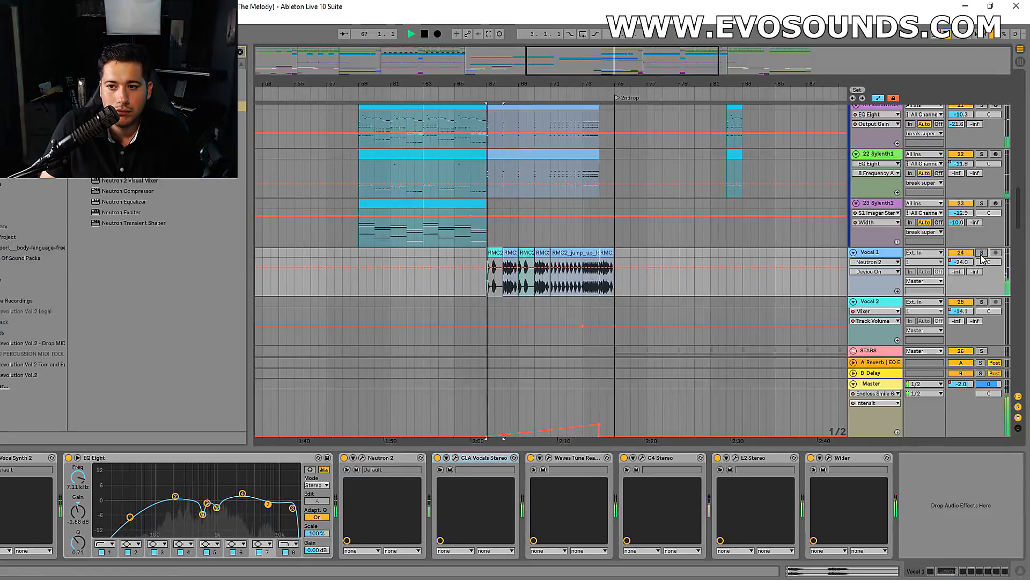
{"action": "key", "text": "space"}
{"action": "key", "text": "space"}
{"action": "left_click", "coordinate": [960, 263]}
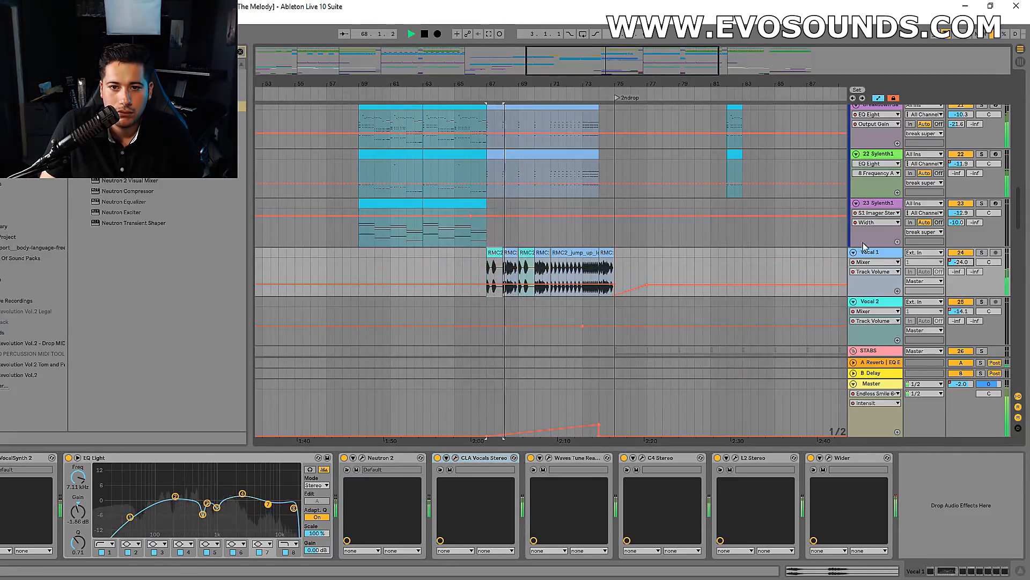
Adjust the delay in Vocal 1's CLA Vocals plug-in during playback, close the plug-in and replay from bar 65.
{"action": "left_click", "coordinate": [455, 457]}
{"action": "left_click_drag", "start_coordinate": [215, 239], "coordinate": [251, 230]}
{"action": "left_click", "coordinate": [253, 157]}
{"action": "key", "text": "space"}
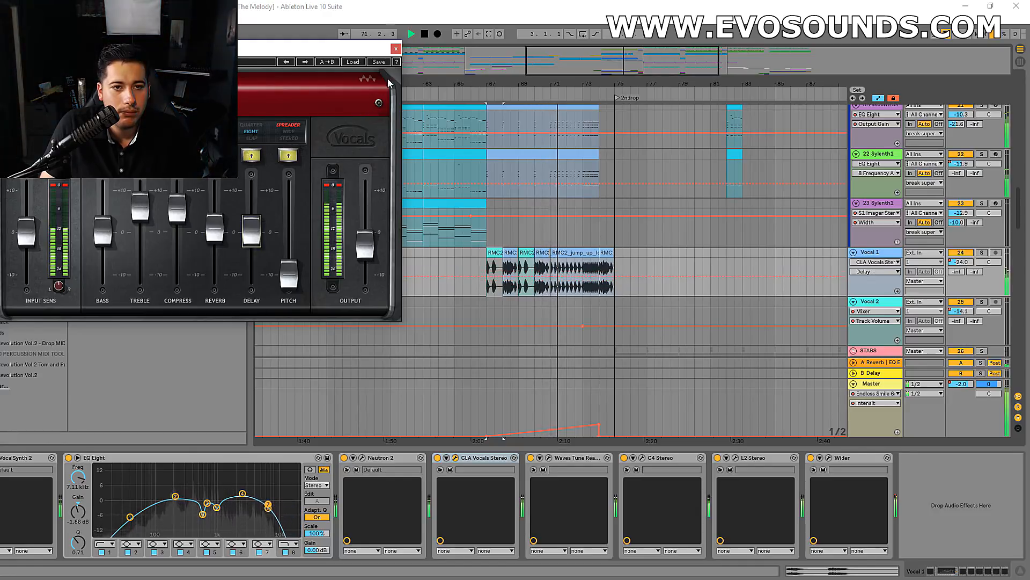
{"action": "left_click", "coordinate": [395, 48]}
{"action": "left_click", "coordinate": [464, 144]}
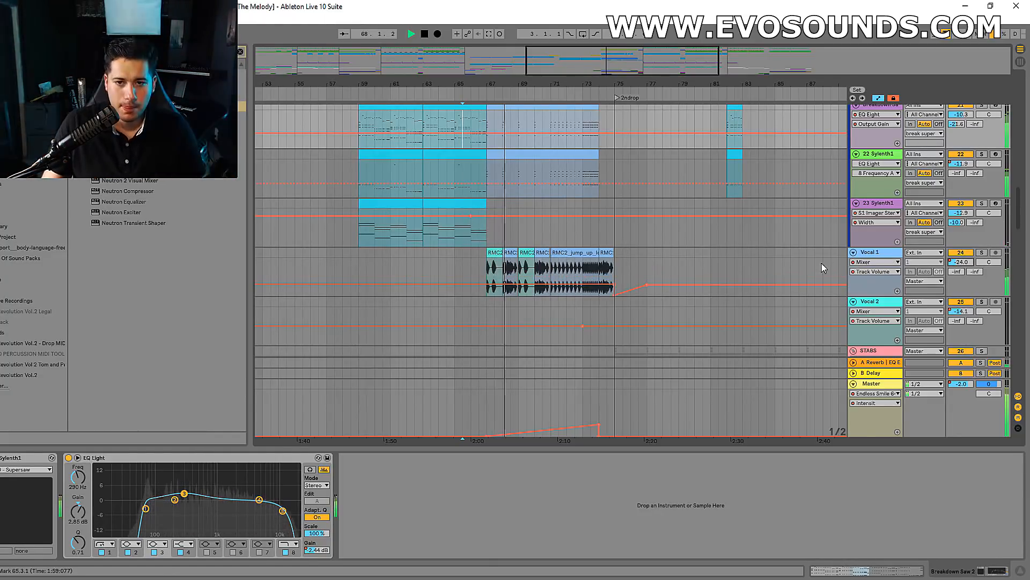
Set Vocal 1's track volume automation to -25.0 dB over its clips while listening to the build-up in the mix.
{"action": "left_click", "coordinate": [615, 290]}
{"action": "left_click_drag", "start_coordinate": [607, 286], "coordinate": [606, 287]}
{"action": "key", "text": "space"}
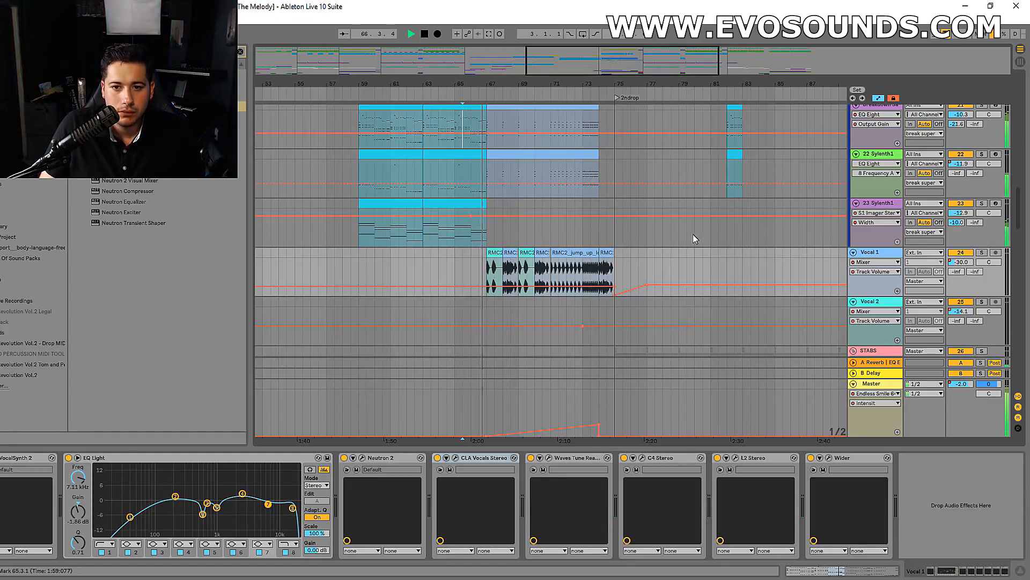
{"action": "mouse_move", "coordinate": [617, 290]}
{"action": "left_click_drag", "start_coordinate": [616, 290], "coordinate": [616, 289]}
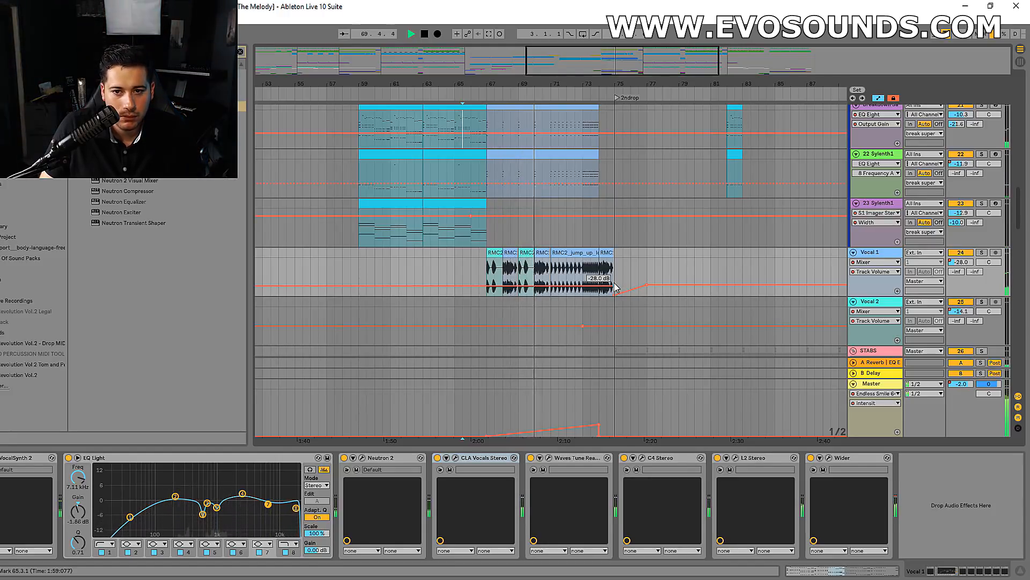
{"action": "left_click_drag", "start_coordinate": [617, 288], "coordinate": [616, 286]}
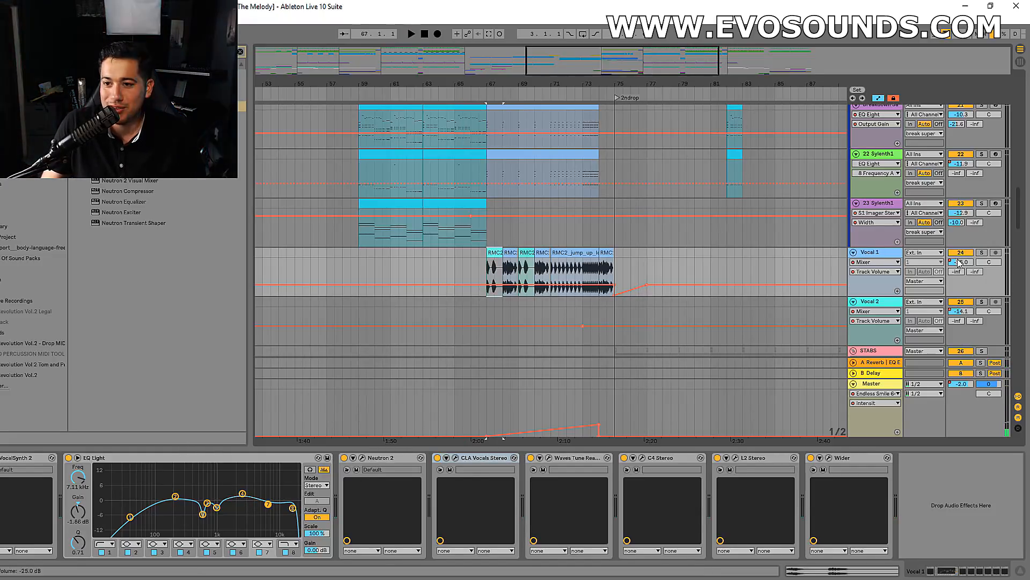
Solo Vocal 1 during playback and shape its volume automation into a short fade-out at the last clip's end before the second drop.
{"action": "left_click", "coordinate": [982, 253]}
{"action": "key", "text": "space"}
{"action": "left_click", "coordinate": [597, 426]}
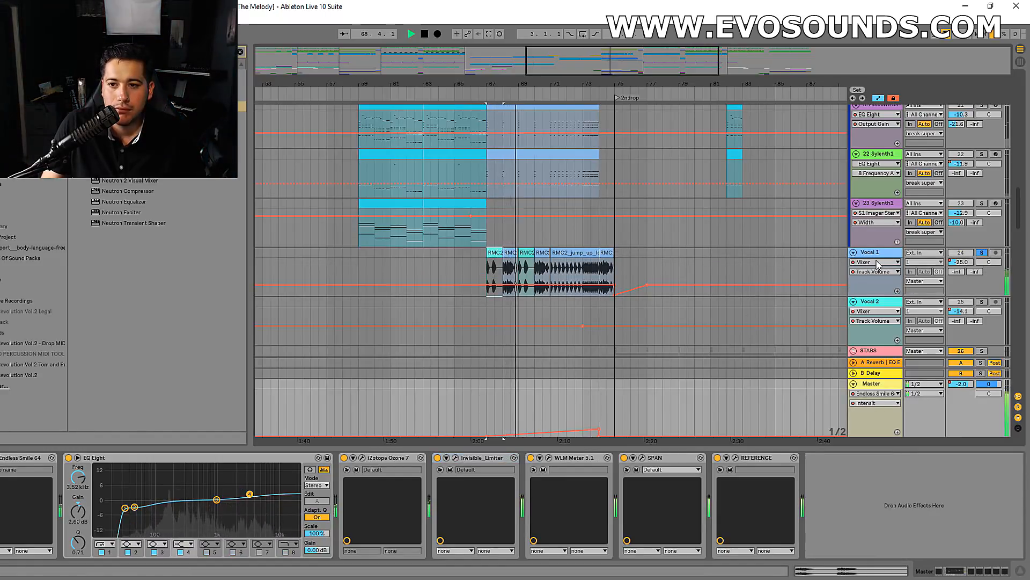
{"action": "left_click", "coordinate": [809, 295]}
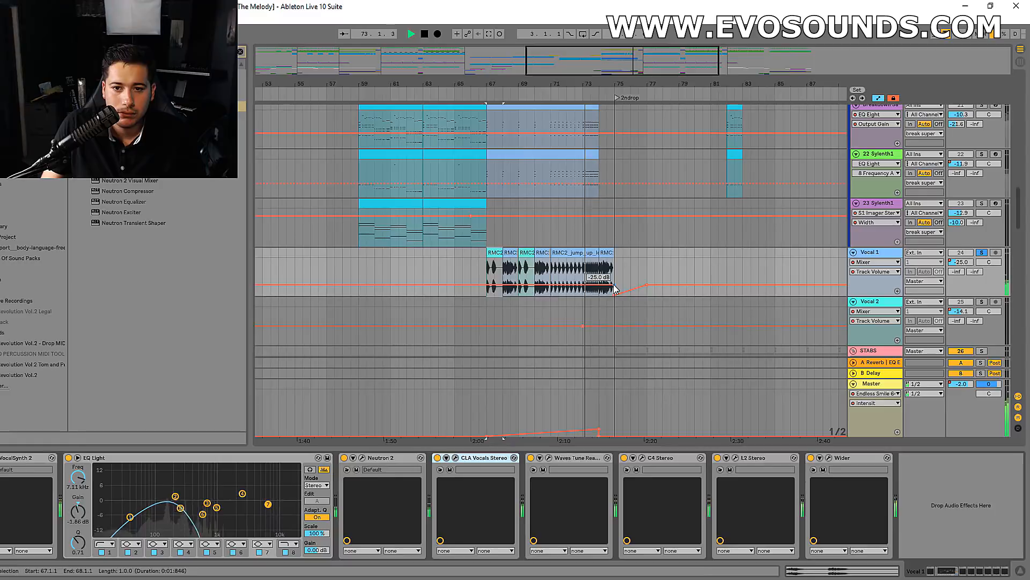
{"action": "left_click_drag", "start_coordinate": [614, 284], "coordinate": [607, 284]}
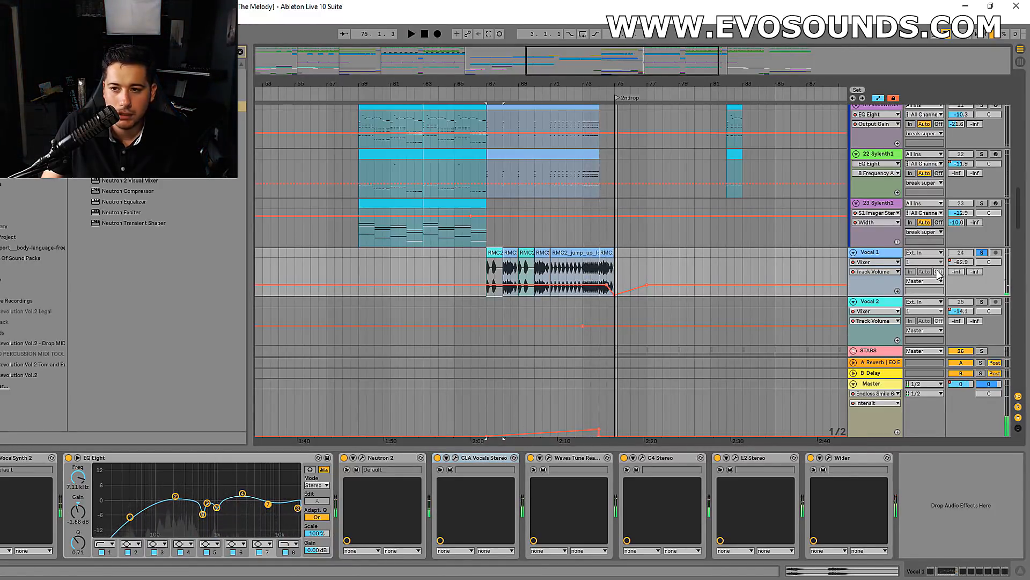
Compare the full mix of the build-up with the Hardwell reference track using the REFERENCE plug-in on the Master.
{"action": "key", "text": "Tab"}
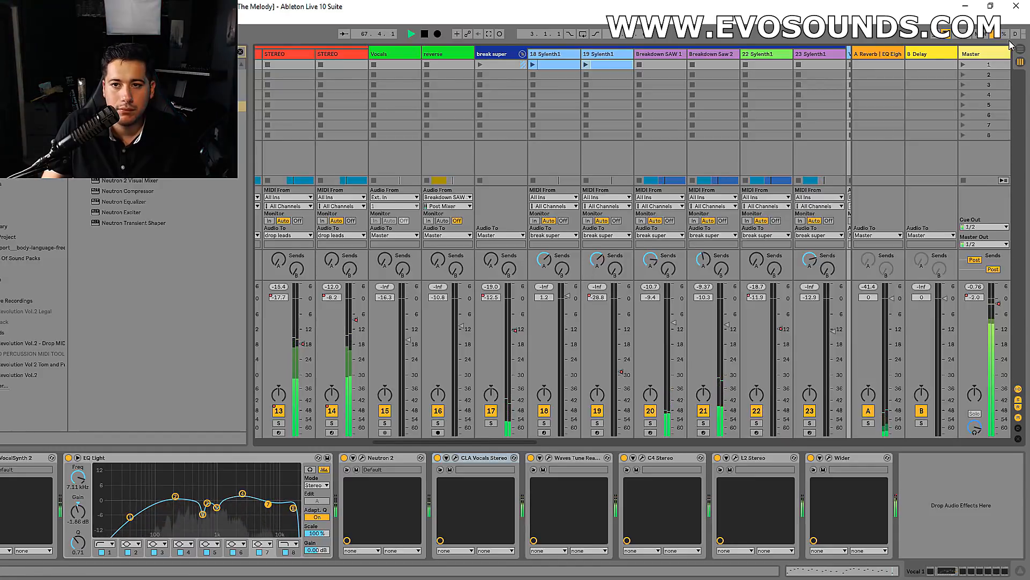
{"action": "left_click", "coordinate": [975, 54]}
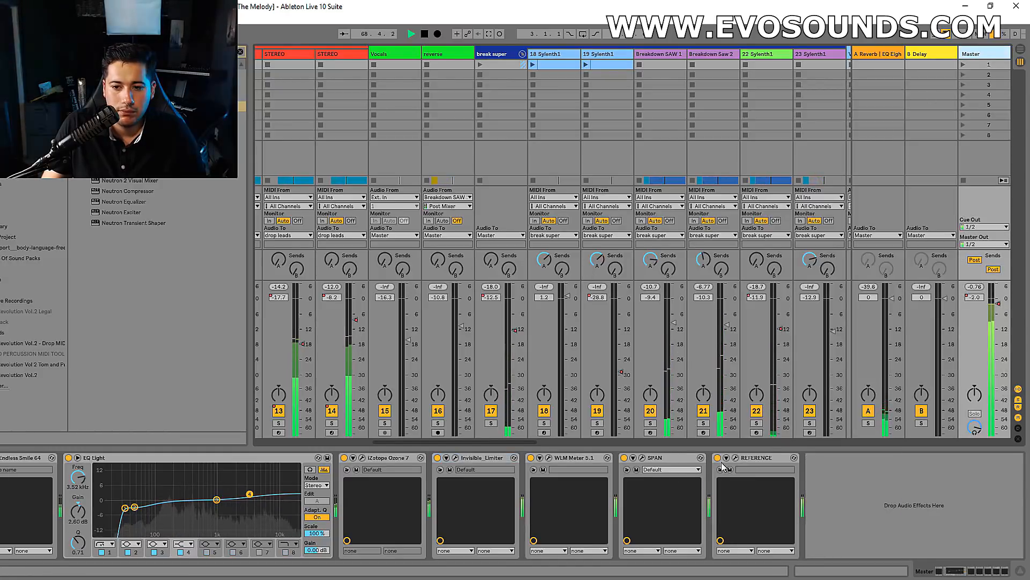
{"action": "left_click", "coordinate": [735, 457]}
{"action": "left_click", "coordinate": [293, 305]}
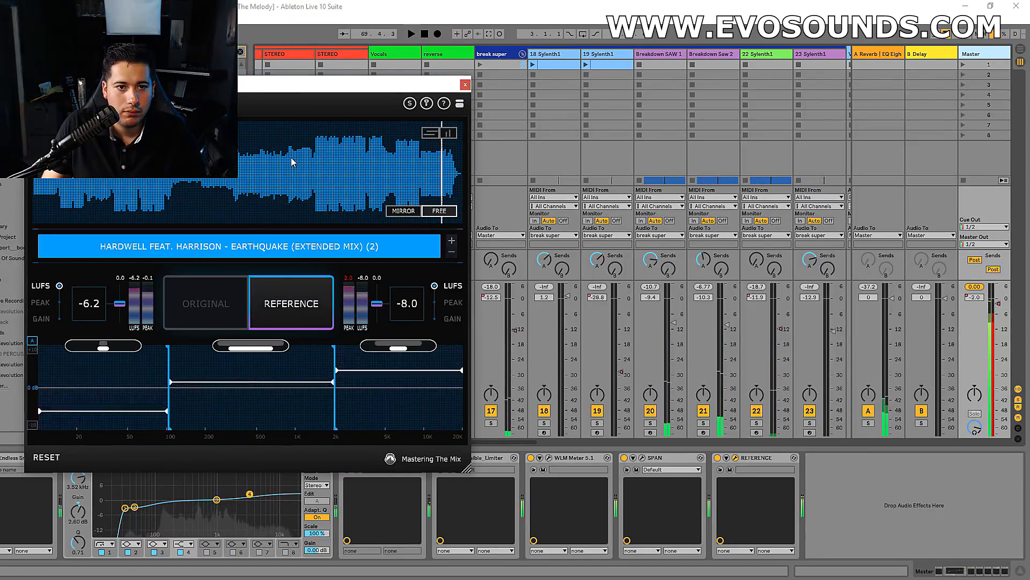
{"action": "left_click", "coordinate": [229, 317]}
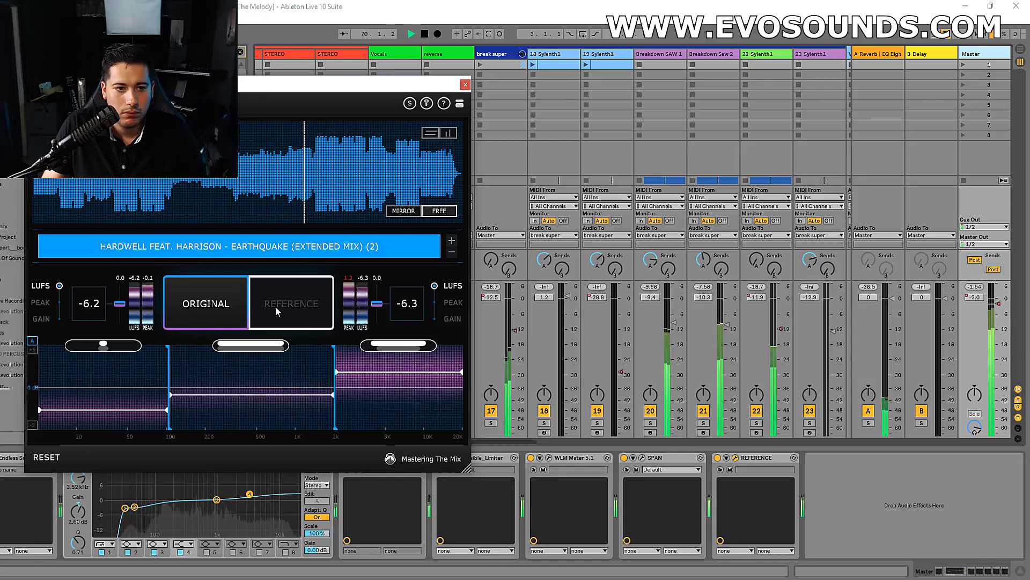
{"action": "left_click", "coordinate": [465, 84]}
{"action": "key", "text": "space"}
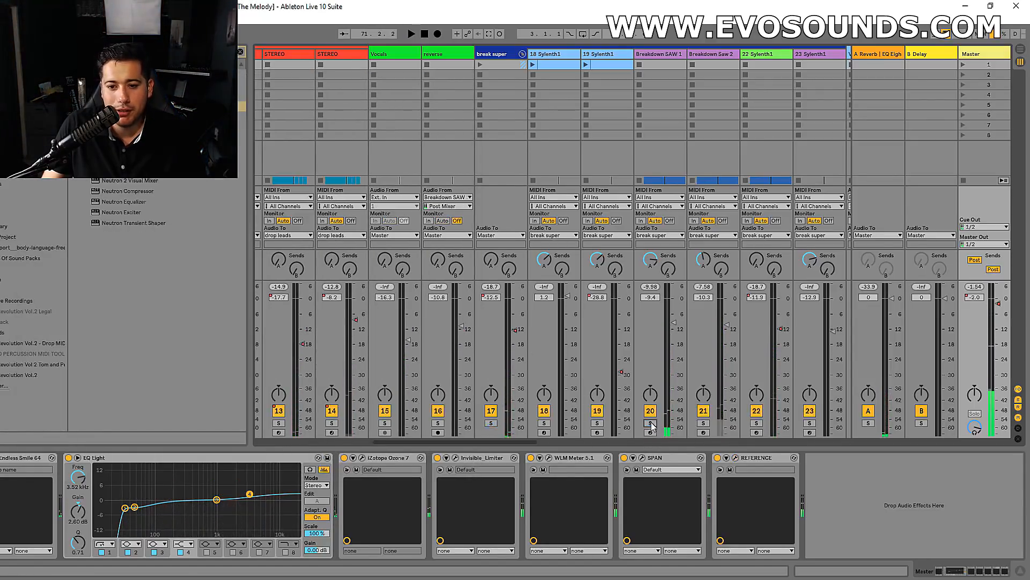
Audition the 31 Sylenth1 and 32 Sylenth1 bass parts of the second breakdown in solo, starting at bar 42.
{"action": "key", "text": "Tab"}
{"action": "scroll", "coordinate": [589, 283], "scroll_direction": "down", "scroll_amount": 15}
{"action": "key", "text": "ctrl+alt+l"}
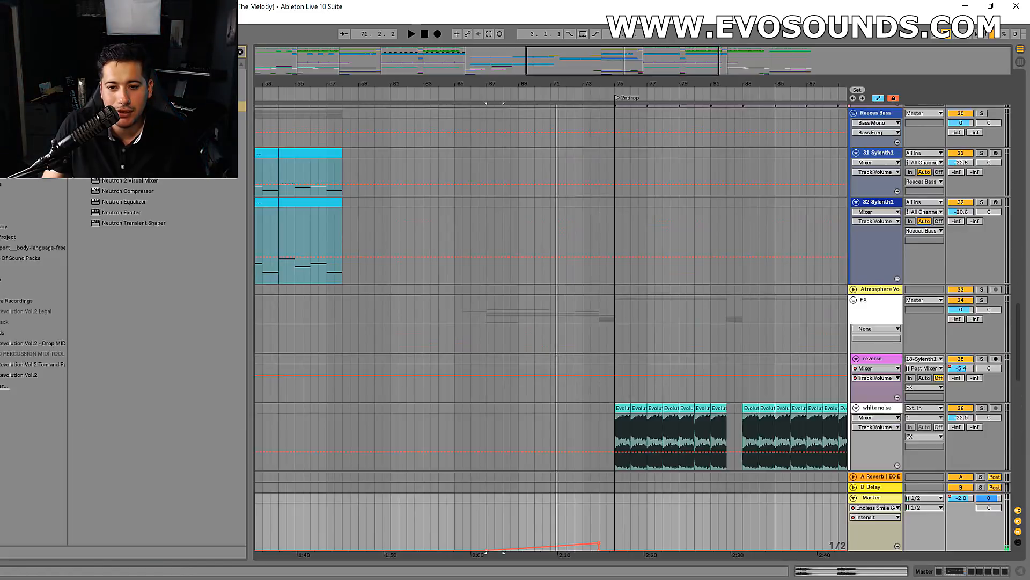
{"action": "scroll", "coordinate": [574, 407], "scroll_direction": "up", "scroll_amount": 15}
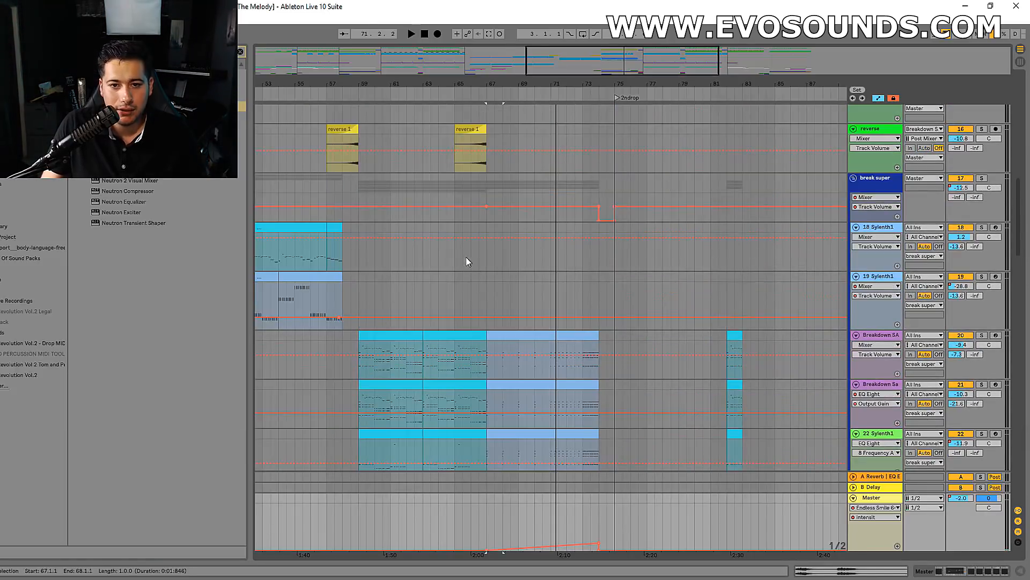
{"action": "left_click", "coordinate": [466, 257]}
{"action": "scroll", "coordinate": [472, 263], "scroll_direction": "down", "scroll_amount": 6}
{"action": "left_click_drag", "start_coordinate": [628, 60], "coordinate": [555, 38]}
{"action": "scroll", "coordinate": [556, 317], "scroll_direction": "down", "scroll_amount": 5}
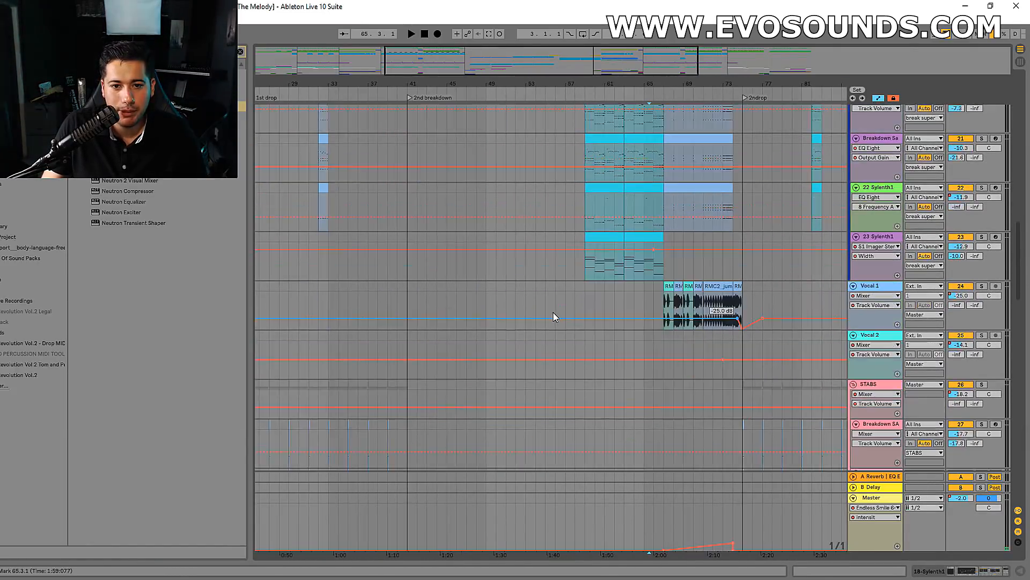
{"action": "scroll", "coordinate": [501, 347], "scroll_direction": "down", "scroll_amount": 8}
{"action": "left_click", "coordinate": [442, 263]}
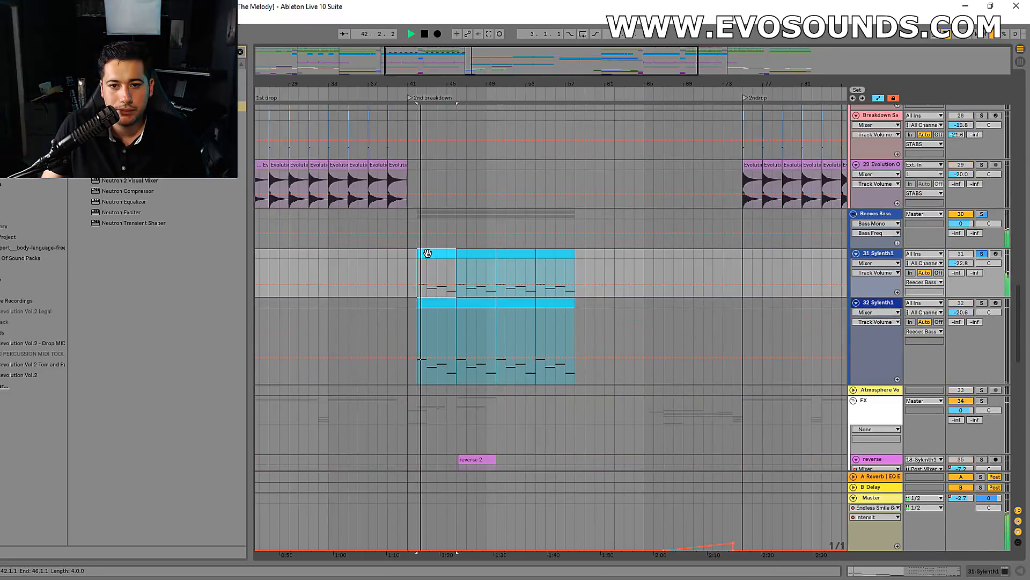
{"action": "key", "text": "Down"}
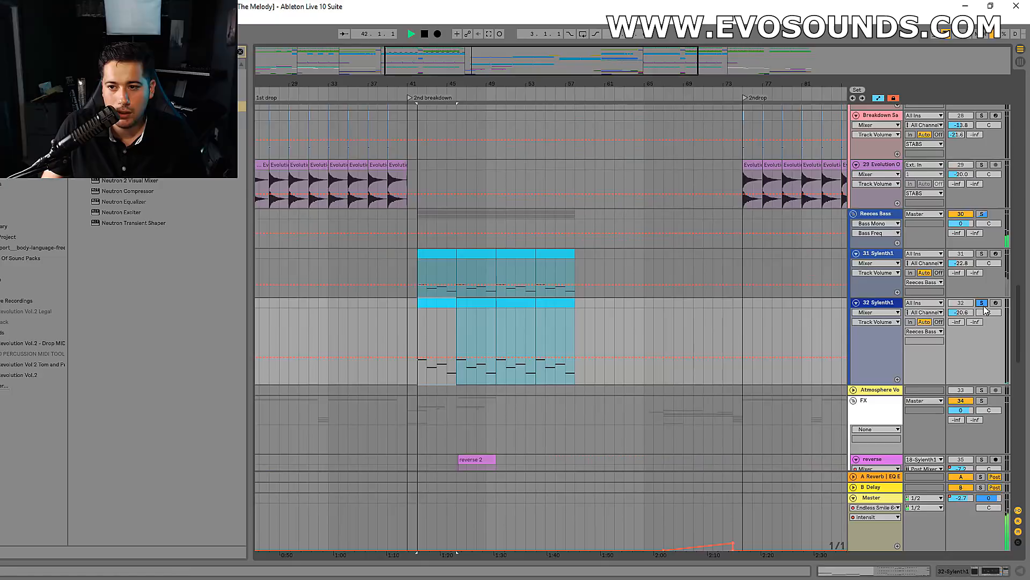
{"action": "key", "text": "space"}
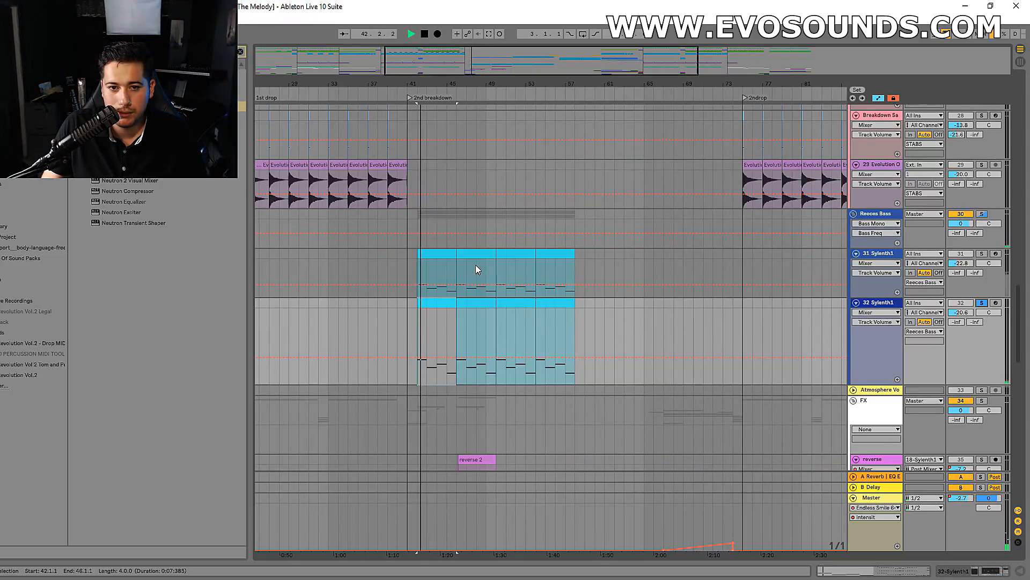
{"action": "key", "text": "space"}
{"action": "key", "text": "Up"}
Paste the four-bar 31 Sylenth1 bass clip at bar 65 and play it in the full mix with the Reeces Bass group unsoloed.
{"action": "left_click", "coordinate": [581, 266]}
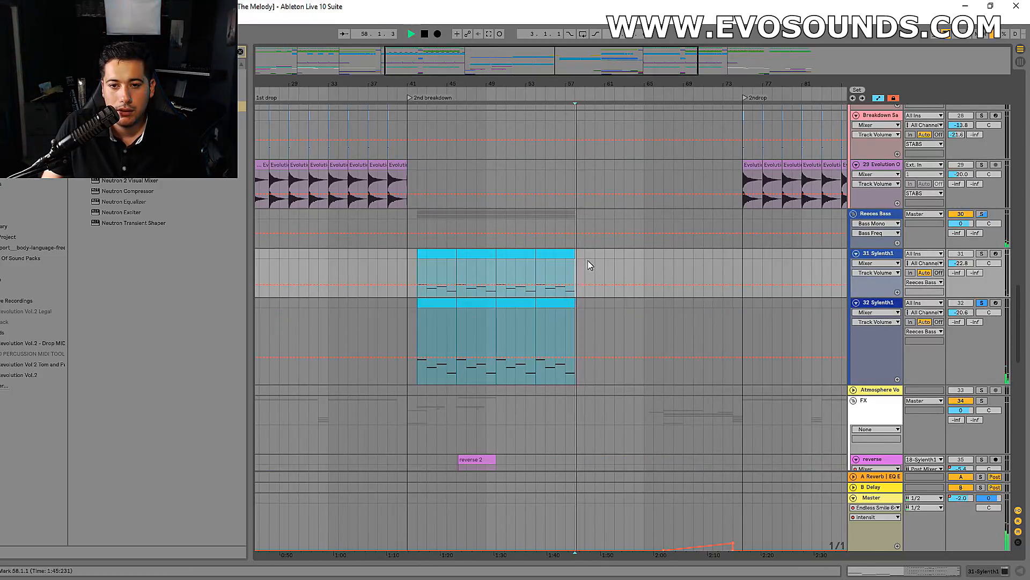
{"action": "left_click", "coordinate": [648, 268]}
{"action": "key", "text": "ctrl+v"}
{"action": "key", "text": "space"}
{"action": "key", "text": "space"}
{"action": "key", "text": "space"}
{"action": "left_click", "coordinate": [981, 215]}
{"action": "key", "text": "space"}
{"action": "key", "text": "space"}
{"action": "left_click", "coordinate": [981, 214]}
{"action": "key", "text": "space"}
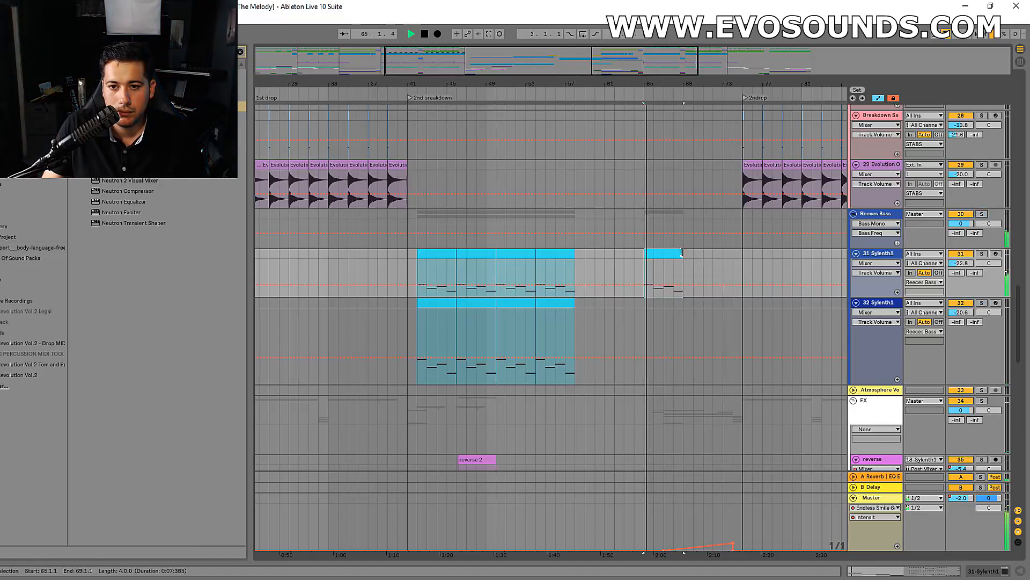
Check the build-up with the added bass against the reference track in the Master's REFERENCE plug-in.
{"action": "key", "text": "Tab"}
{"action": "left_click", "coordinate": [960, 73]}
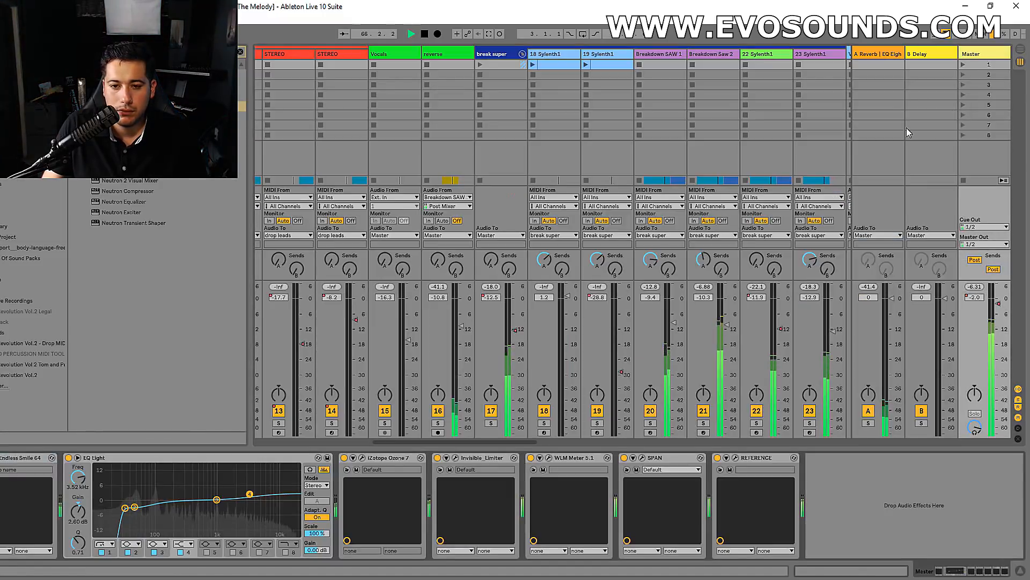
{"action": "left_click", "coordinate": [735, 458]}
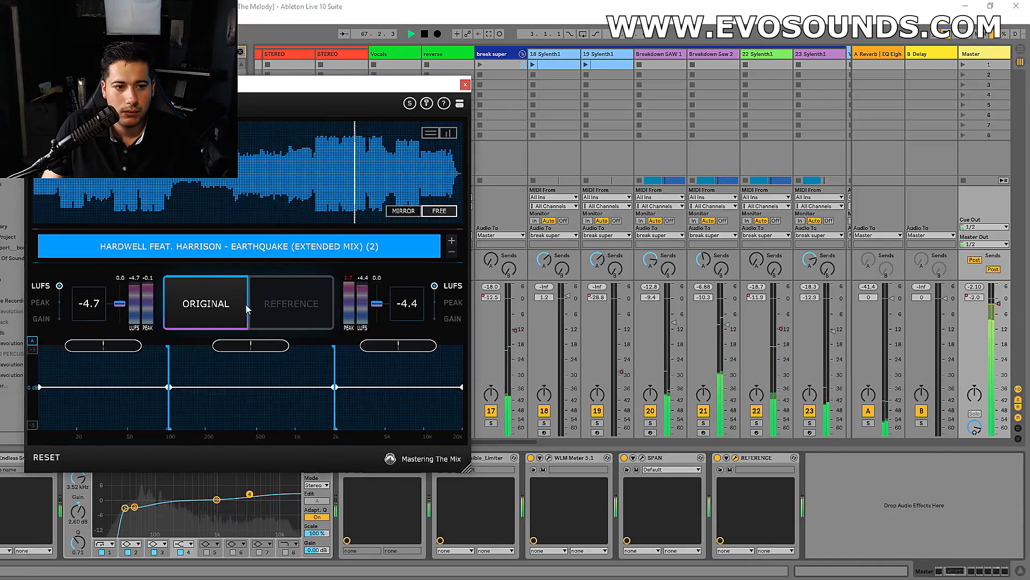
{"action": "key", "text": "Tab"}
Move the pasted 31 Sylenth1 bass clip to start at bar 67 and trim it to one bar.
{"action": "left_click", "coordinate": [636, 232]}
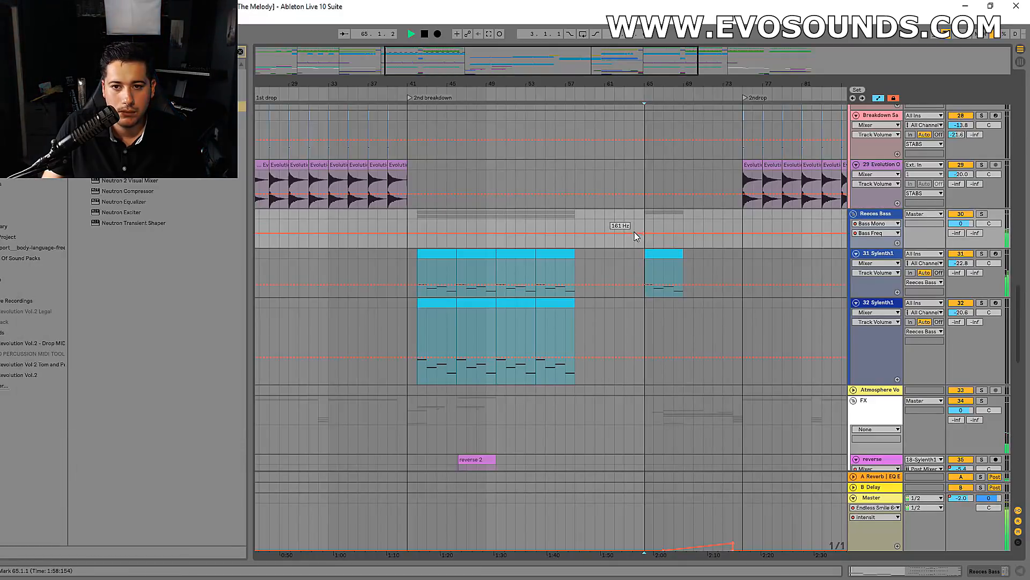
{"action": "left_click_drag", "start_coordinate": [665, 63], "coordinate": [637, 141]}
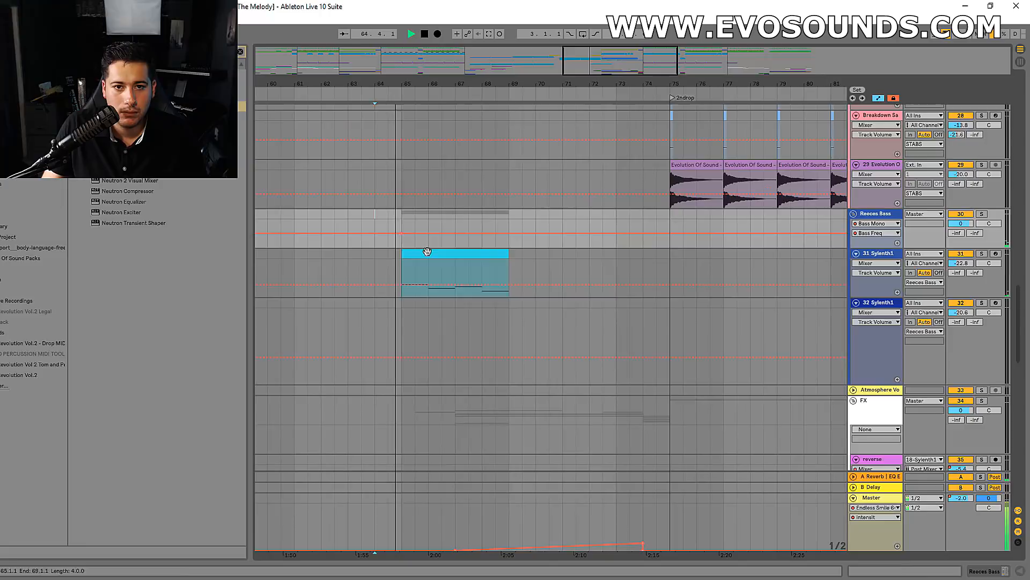
{"action": "left_click_drag", "start_coordinate": [425, 252], "coordinate": [479, 253]}
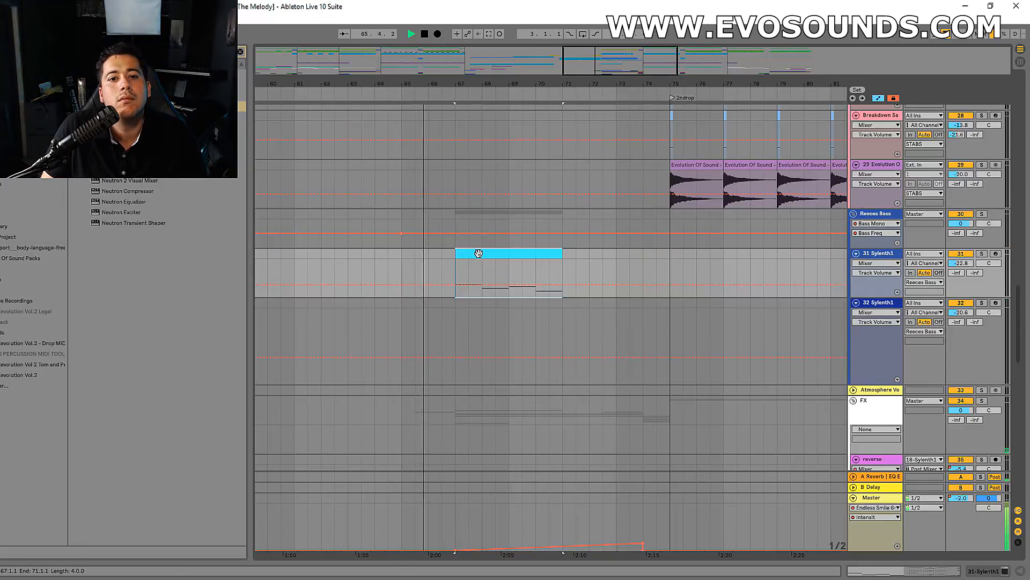
{"action": "left_click_drag", "start_coordinate": [562, 259], "coordinate": [476, 260]}
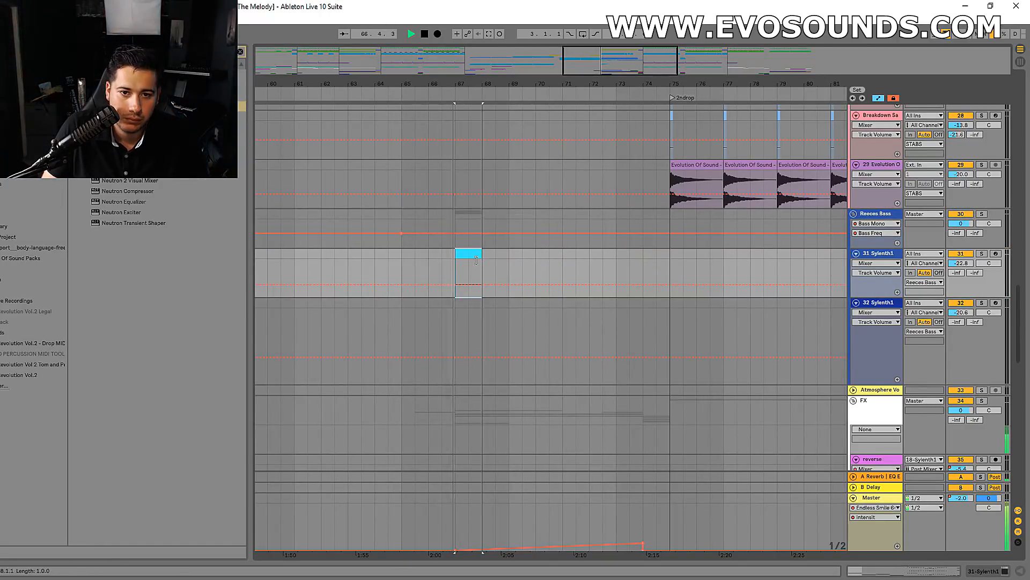
Duplicate the one-bar bass clip five times so the part runs from bar 67 to bar 73.
{"action": "key", "text": "ctrl+d"}
{"action": "key", "text": "ctrl+d"}
{"action": "key", "text": "ctrl+d"}
{"action": "key", "text": "ctrl+d"}
{"action": "key", "text": "ctrl+d"}
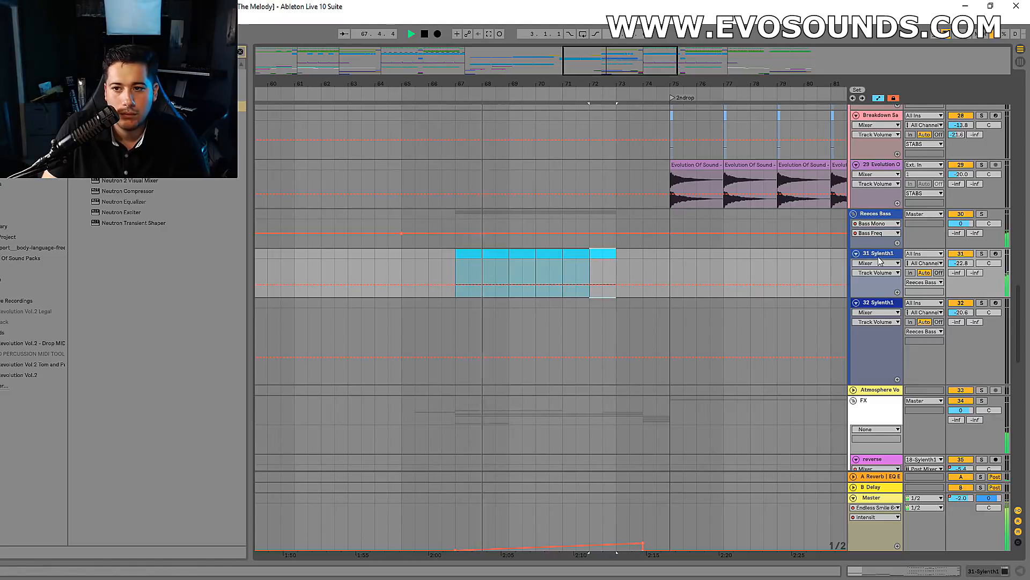
{"action": "key", "text": "space"}
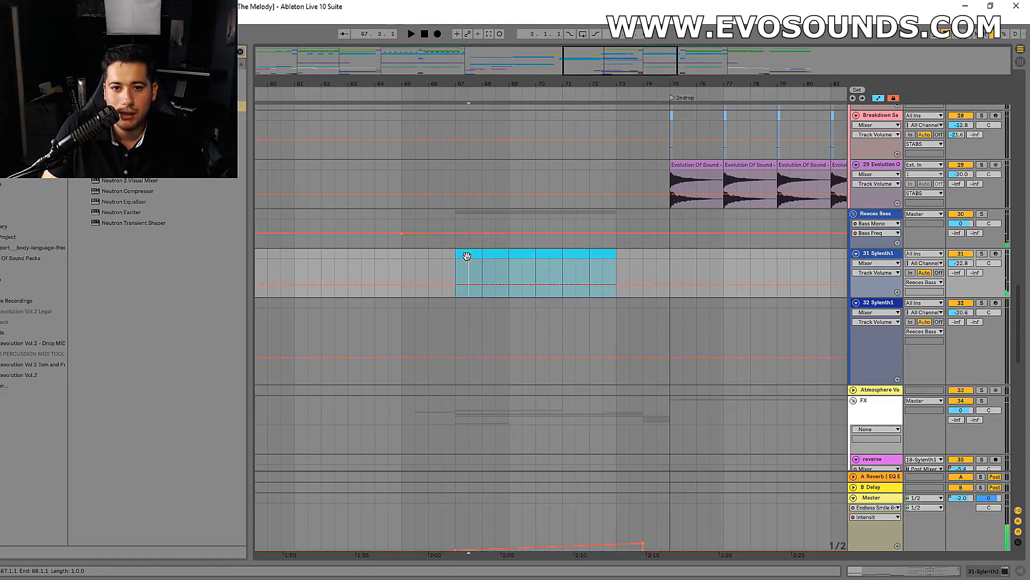
Solo 31 Sylenth1 and transpose the note in its clip at bar 67 down an octave to D#0.
{"action": "double_click", "coordinate": [470, 263]}
{"action": "left_click", "coordinate": [982, 253]}
{"action": "key", "text": "space"}
{"action": "left_click_drag", "start_coordinate": [490, 452], "coordinate": [510, 223]}
{"action": "key", "text": "space"}
{"action": "scroll", "coordinate": [338, 293], "scroll_direction": "down", "scroll_amount": 5}
{"action": "left_click_drag", "start_coordinate": [349, 362], "coordinate": [376, 266]}
{"action": "key", "text": "shift+Down"}
{"action": "key", "text": "space"}
Replace the remaining bass clips up to bar 73 with duplicates of the edited clip and collapse the clip editor.
{"action": "left_click", "coordinate": [469, 110]}
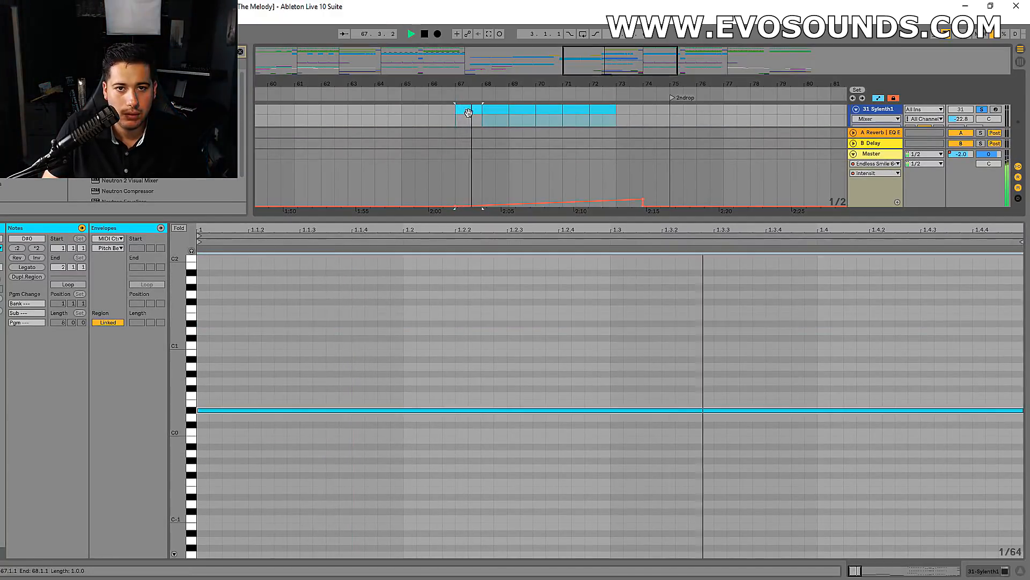
{"action": "key", "text": "ctrl+d"}
{"action": "key", "text": "ctrl+d"}
{"action": "left_click_drag", "start_coordinate": [616, 218], "coordinate": [462, 524]}
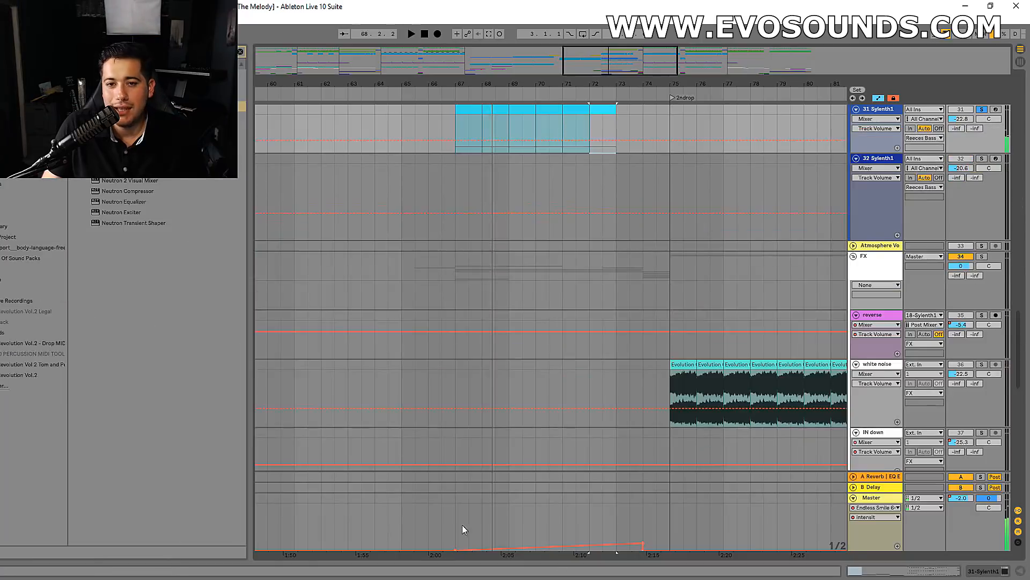
Take 31 Sylenth1 out of solo and play the bass part in the full mix from bar 66.
{"action": "scroll", "coordinate": [932, 196], "scroll_direction": "up", "scroll_amount": 2}
{"action": "left_click", "coordinate": [982, 223]}
{"action": "key", "text": "space"}
{"action": "key", "text": "space"}
{"action": "left_click", "coordinate": [428, 213]}
{"action": "key", "text": "space"}
Consolidate the 31 Sylenth1 clips from bar 67 to bar 73 into one six-bar clip.
{"action": "left_click", "coordinate": [460, 224]}
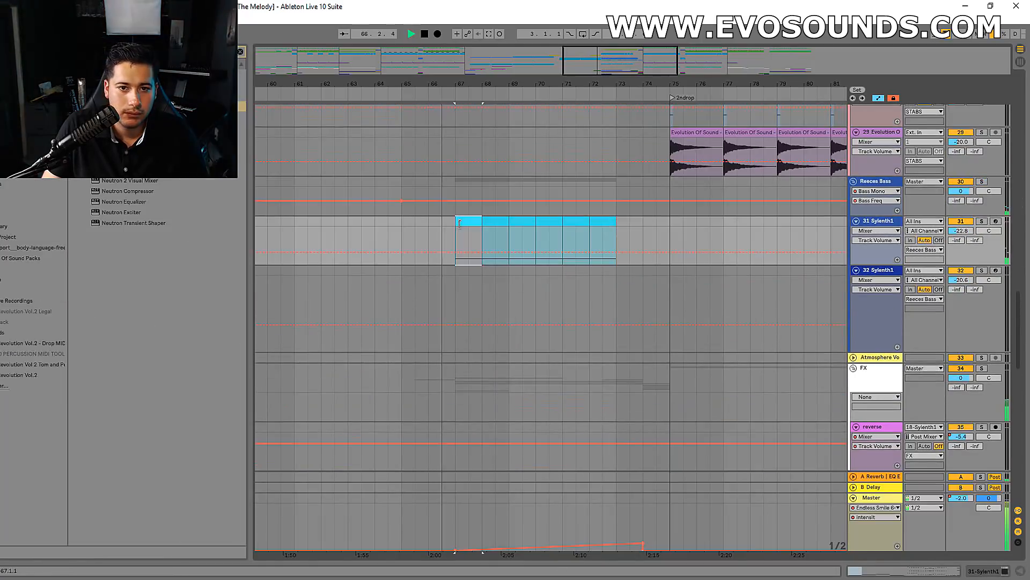
{"action": "left_click", "coordinate": [884, 222]}
{"action": "left_click_drag", "start_coordinate": [451, 234], "coordinate": [612, 225]}
{"action": "key", "text": "ctrl+j"}
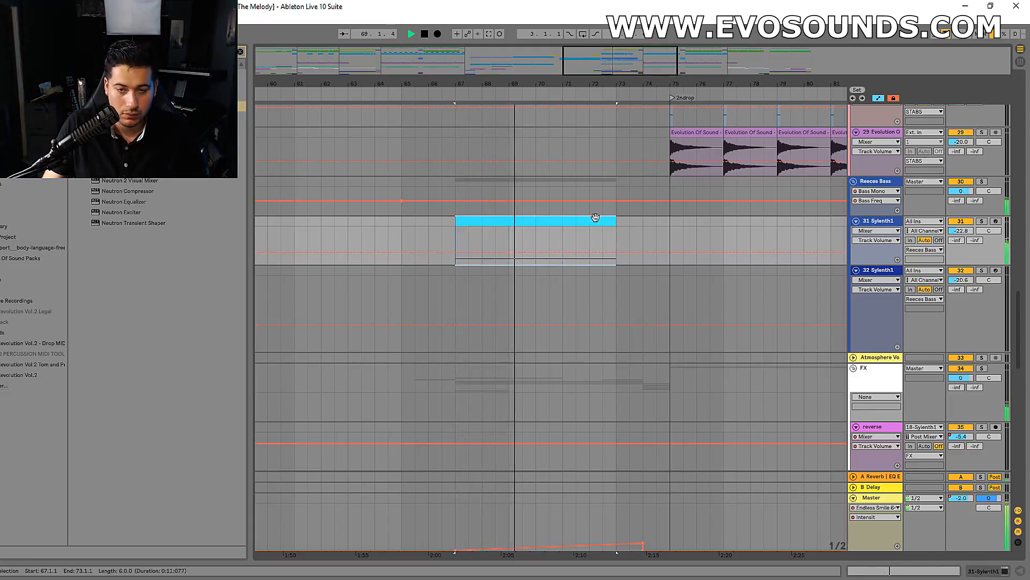
Open the 31 Sylenth1 clip at bar 67 in an enlarged note editor and play it from its start.
{"action": "double_click", "coordinate": [547, 221]}
{"action": "key", "text": "space"}
{"action": "left_click", "coordinate": [149, 541]}
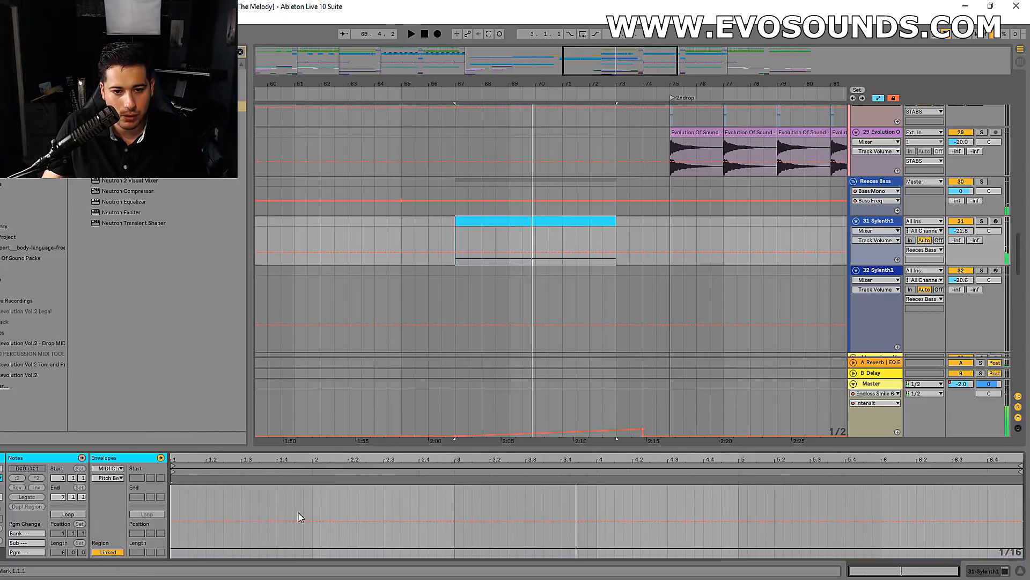
{"action": "left_click_drag", "start_coordinate": [462, 450], "coordinate": [463, 327]}
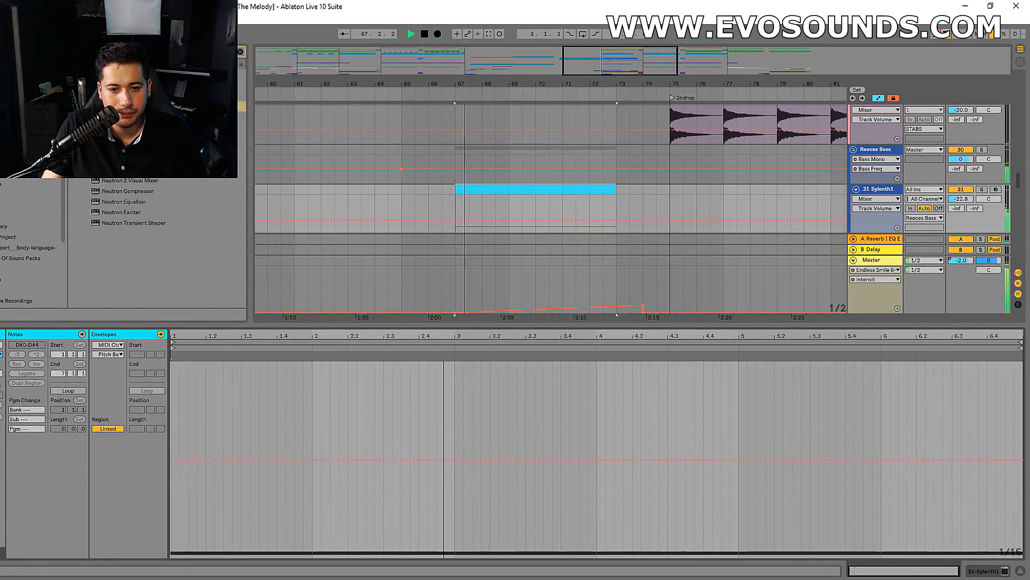
{"action": "left_click", "coordinate": [81, 333]}
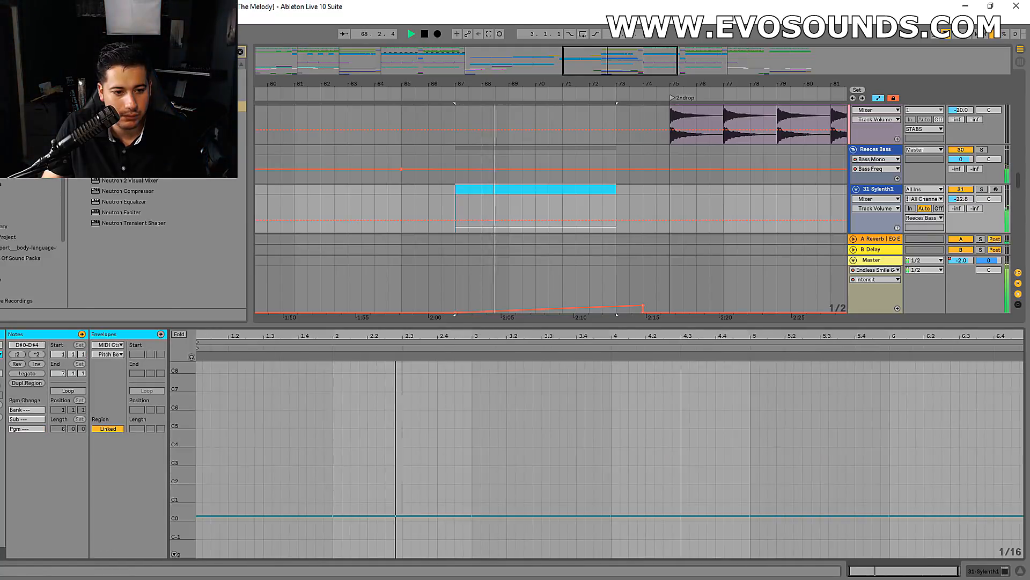
{"action": "key", "text": "space"}
{"action": "key", "text": "space"}
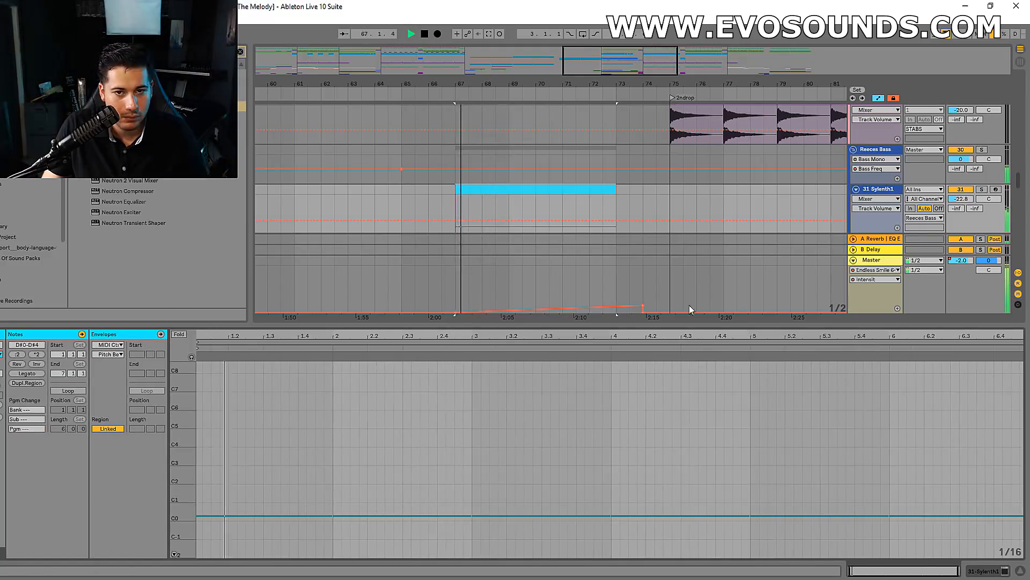
Play the 31 Sylenth1 bass from bar 67 in solo and again within the full mix.
{"action": "left_click", "coordinate": [983, 189]}
{"action": "key", "text": "space"}
{"action": "key", "text": "space"}
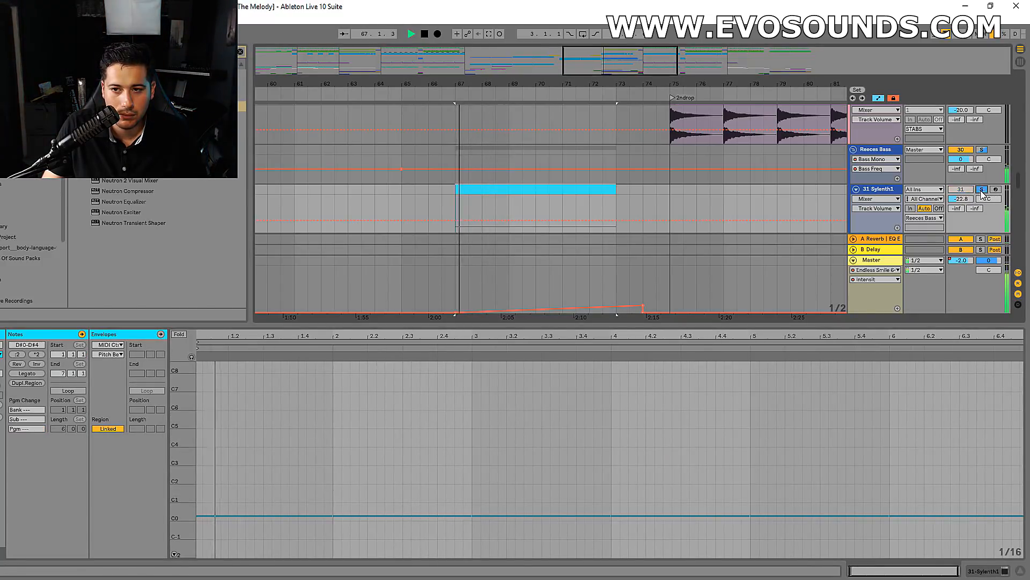
{"action": "left_click", "coordinate": [983, 190]}
{"action": "key", "text": "space"}
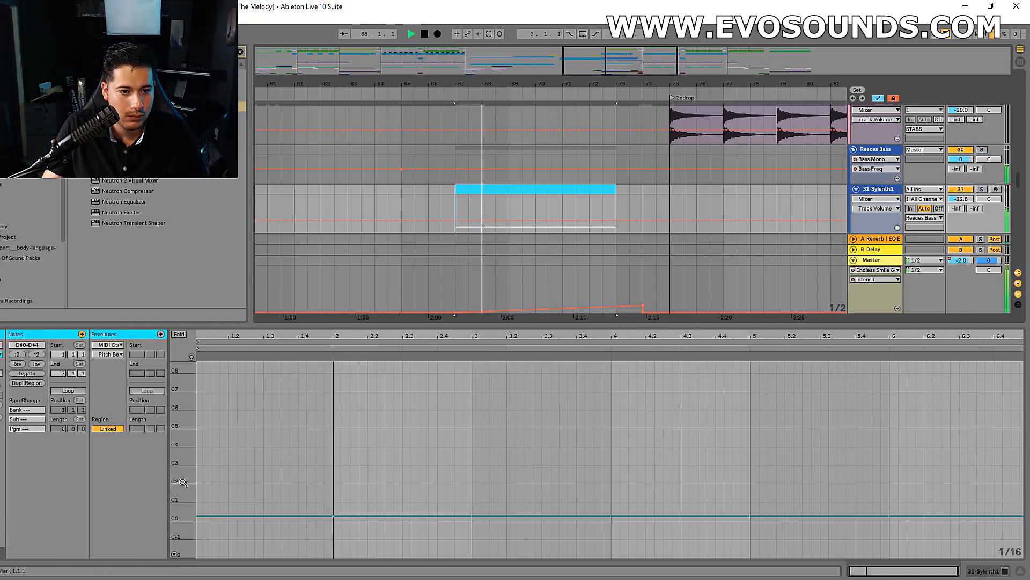
Draw a pitch bend ramp in the 31 Sylenth1 clip's envelope, rising from clip bar 5 to the maximum near the clip's end.
{"action": "left_click", "coordinate": [1, 553]}
{"action": "left_click", "coordinate": [1, 553]}
{"action": "key", "text": "space"}
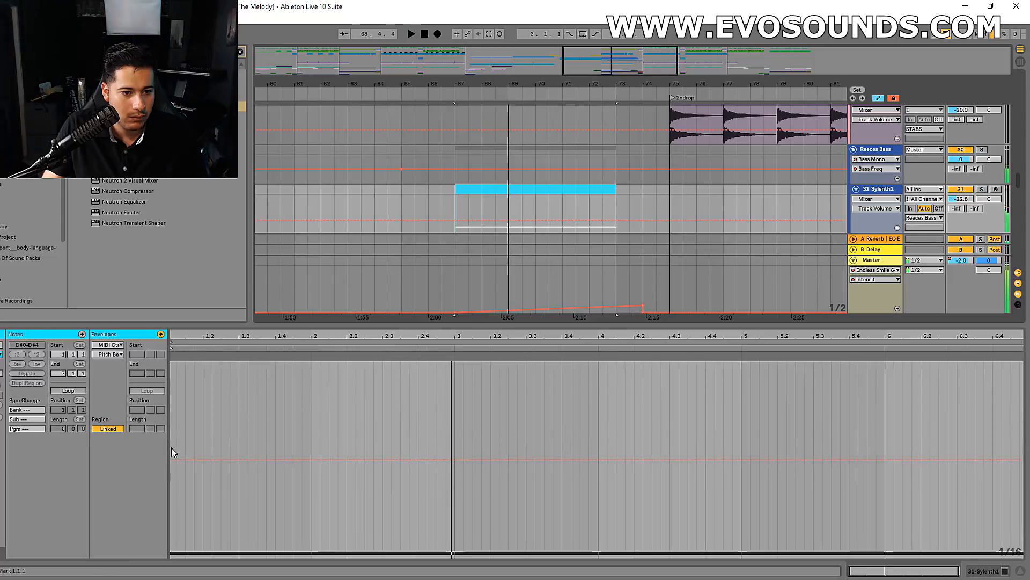
{"action": "key", "text": "space"}
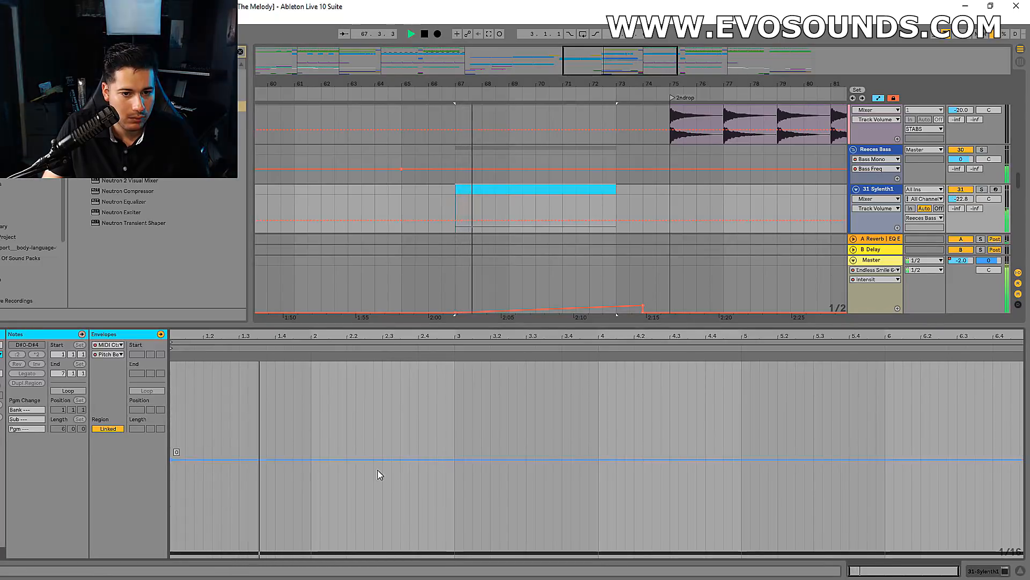
{"action": "left_click", "coordinate": [601, 461]}
{"action": "left_click_drag", "start_coordinate": [643, 460], "coordinate": [1011, 362]}
{"action": "key", "text": "ctrl+z"}
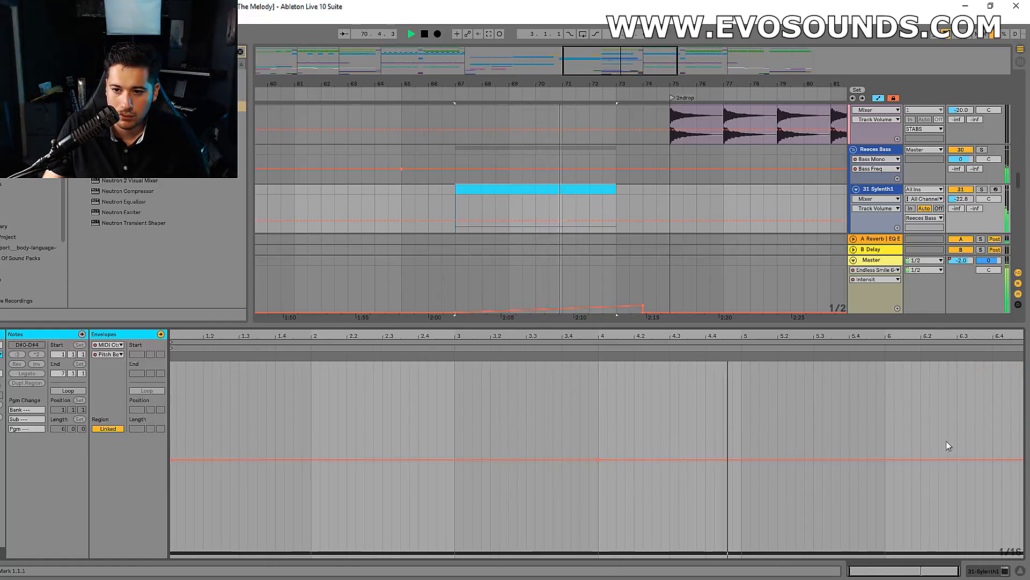
{"action": "left_click", "coordinate": [745, 460]}
{"action": "left_click_drag", "start_coordinate": [784, 460], "coordinate": [1019, 459]}
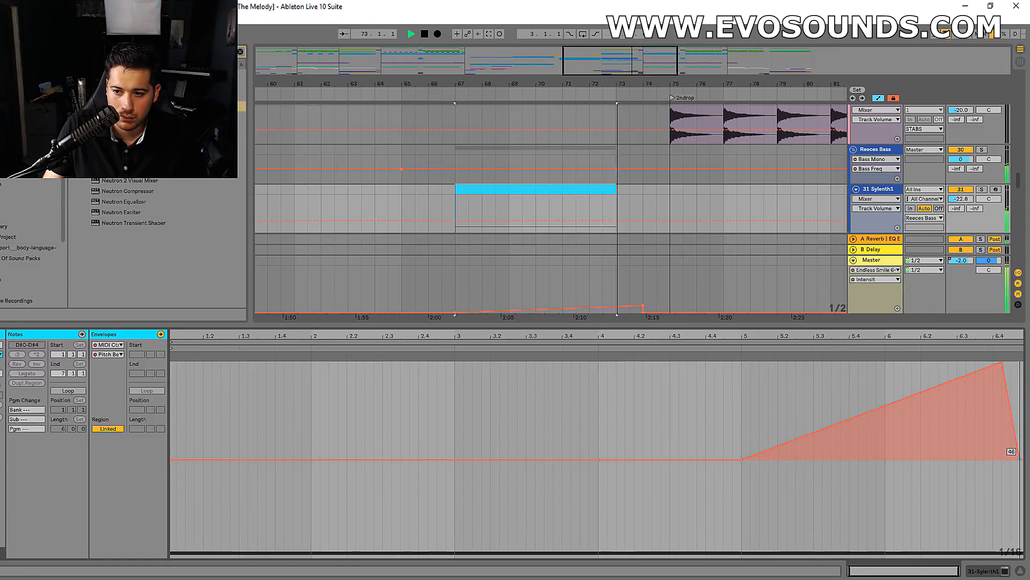
Extend the 31 Sylenth1 clip to bar 74 by consolidating bars 67 to 74 into one seven-bar clip.
{"action": "key", "text": "space"}
{"action": "left_click_drag", "start_coordinate": [640, 195], "coordinate": [457, 210]}
{"action": "key", "text": "ctrl+j"}
{"action": "key", "text": "space"}
Reshape the clip's pitch bend ramp to rise from clip bar 5 to the maximum at the very end of the extended clip.
{"action": "left_click", "coordinate": [878, 363]}
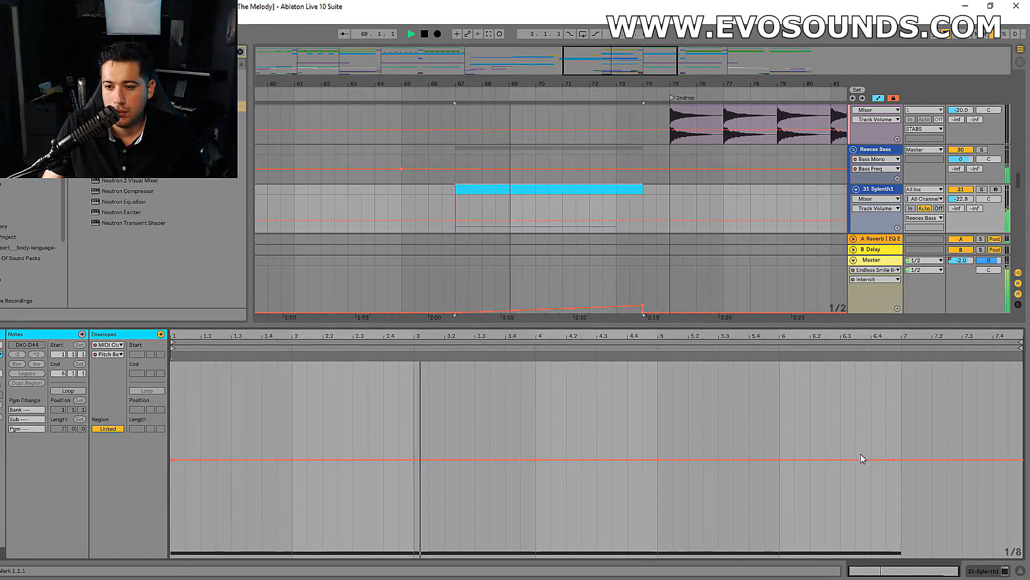
{"action": "mouse_move", "coordinate": [893, 459]}
{"action": "left_click_drag", "start_coordinate": [894, 458], "coordinate": [994, 362]}
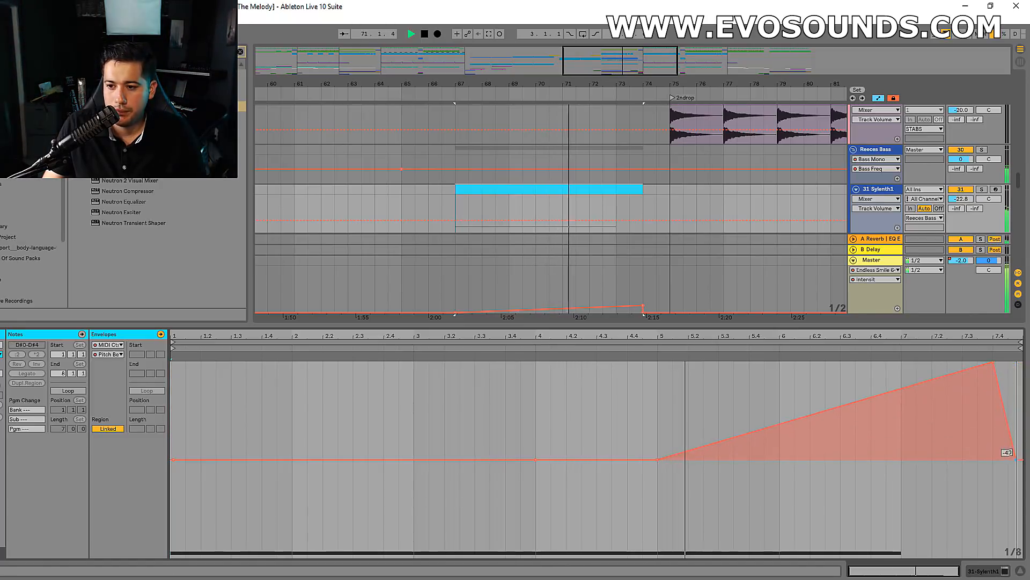
{"action": "left_click_drag", "start_coordinate": [1016, 460], "coordinate": [1023, 460]}
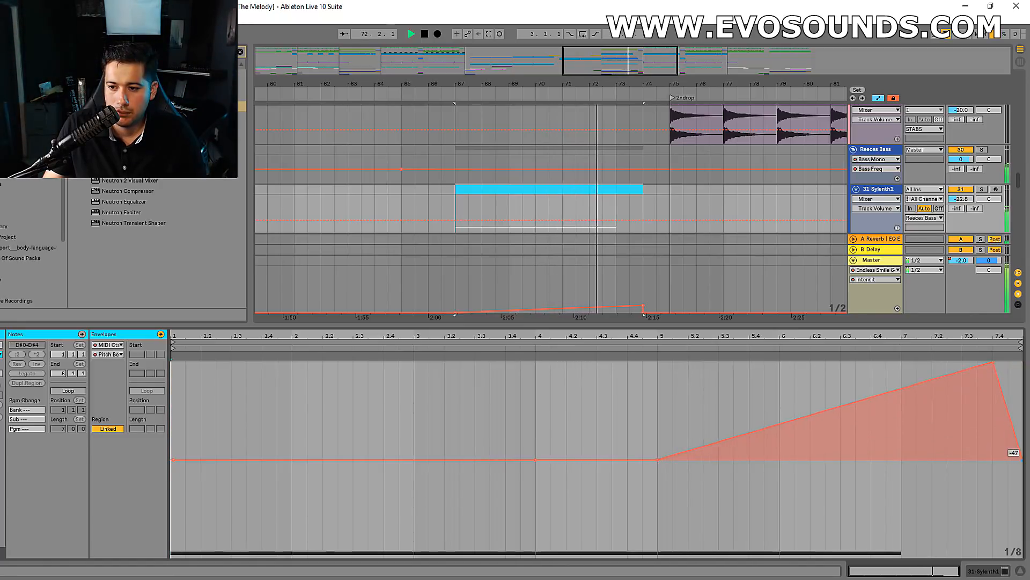
{"action": "left_click_drag", "start_coordinate": [1022, 460], "coordinate": [1022, 365]}
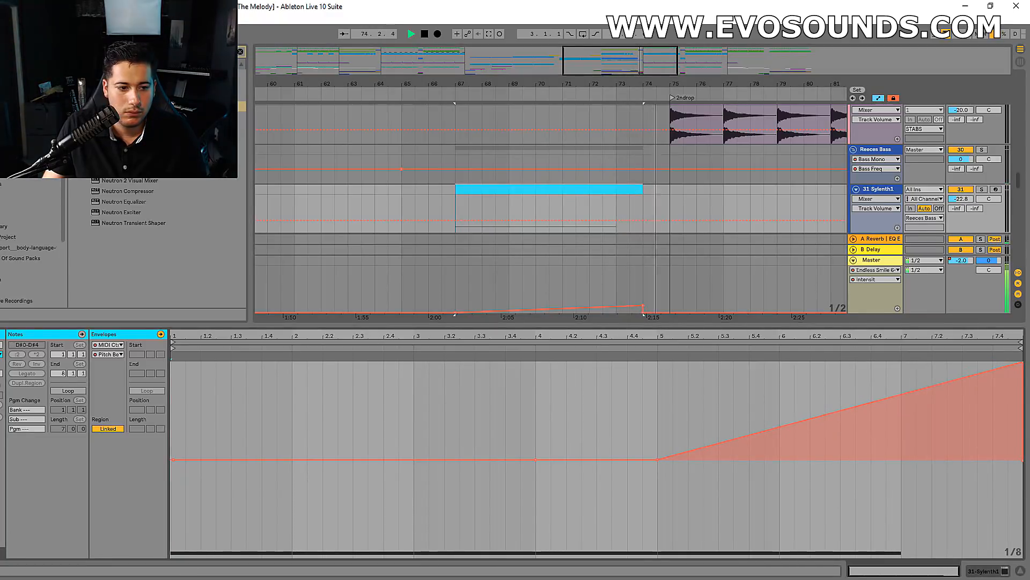
Extend the D#0 note to fill the whole seven-bar clip and collapse the clip editor.
{"action": "left_click", "coordinate": [82, 334]}
{"action": "scroll", "coordinate": [686, 470], "scroll_direction": "down", "scroll_amount": 2}
{"action": "left_click", "coordinate": [872, 483]}
{"action": "left_click", "coordinate": [924, 484]}
{"action": "left_click", "coordinate": [304, 483]}
{"action": "left_click_drag", "start_coordinate": [313, 483], "coordinate": [1019, 506]}
{"action": "key", "text": "space"}
{"action": "key", "text": "space"}
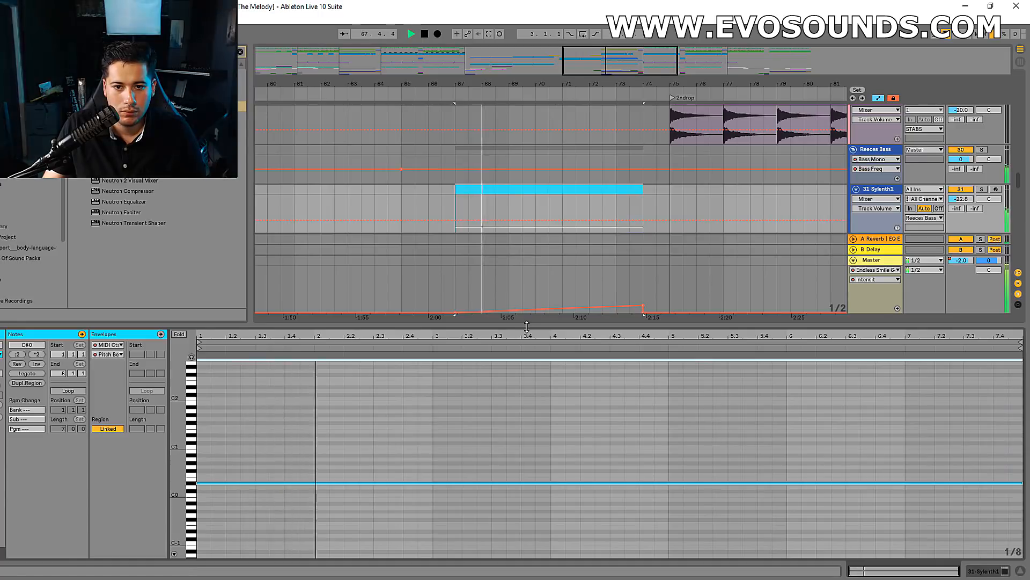
{"action": "left_click_drag", "start_coordinate": [527, 328], "coordinate": [505, 542]}
{"action": "key", "text": "space"}
{"action": "scroll", "coordinate": [459, 311], "scroll_direction": "down", "scroll_amount": 2}
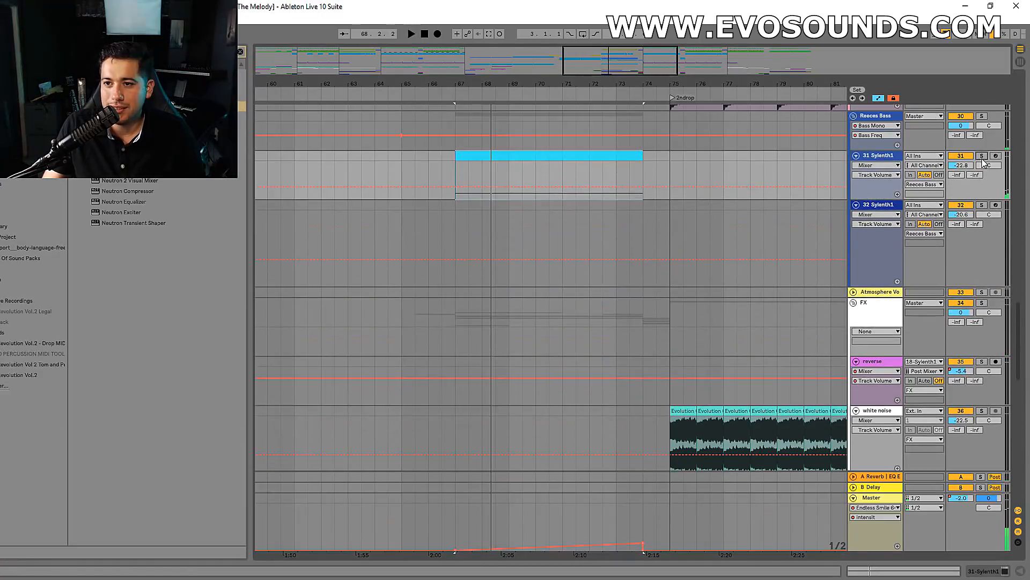
Solo the impact track 42, play its Impact 6 clip from bar 67 and open the track's device chain.
{"action": "scroll", "coordinate": [771, 352], "scroll_direction": "down", "scroll_amount": 10}
{"action": "left_click", "coordinate": [985, 288]}
{"action": "key", "text": "space"}
{"action": "key", "text": "space"}
{"action": "double_click", "coordinate": [889, 289]}
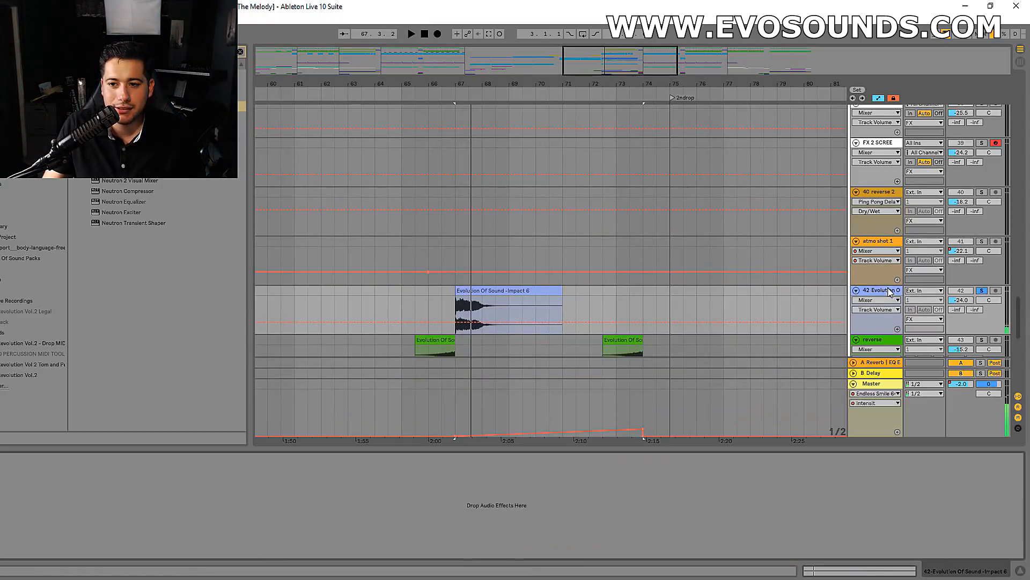
Add an EQ Eight to the impact track and cut its low end with band 2 set as a low cut.
{"action": "key", "text": "ctrl+f"}
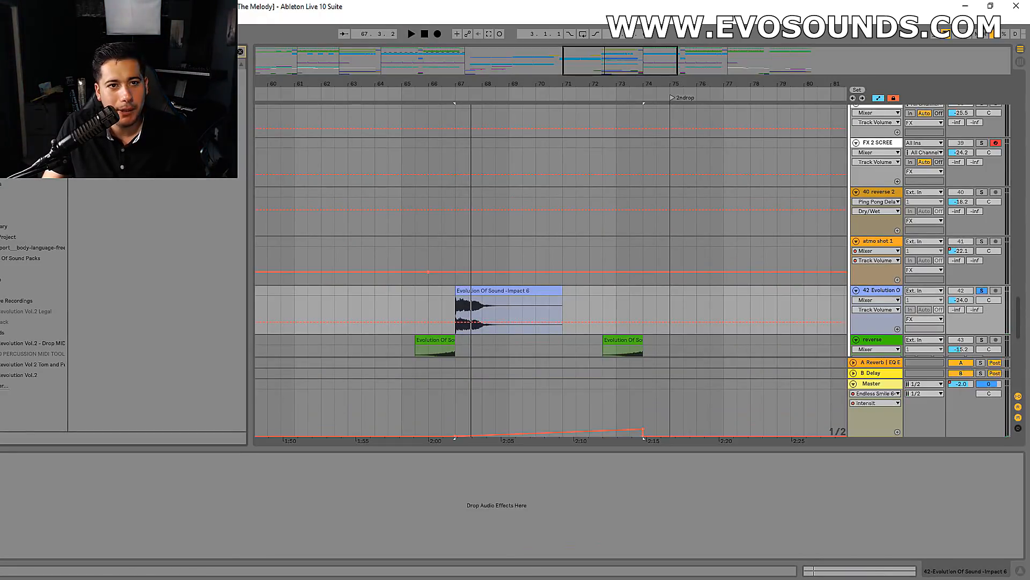
{"action": "left_click_drag", "start_coordinate": [895, 303], "coordinate": [893, 305]}
{"action": "key", "text": "space"}
{"action": "key", "text": "space"}
{"action": "left_click_drag", "start_coordinate": [81, 500], "coordinate": [55, 501]}
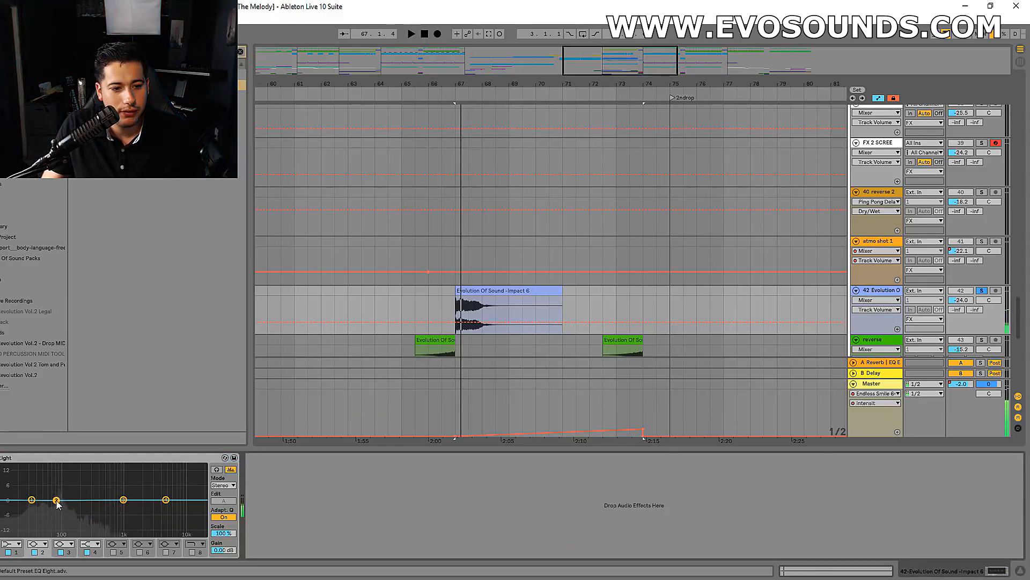
{"action": "left_click", "coordinate": [35, 543]}
{"action": "left_click", "coordinate": [36, 490]}
{"action": "key", "text": "space"}
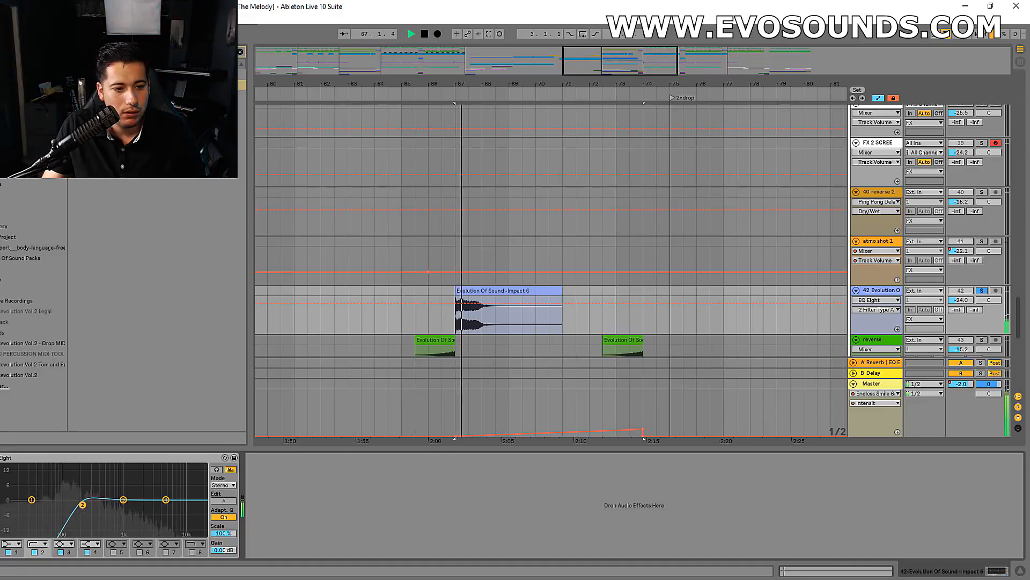
{"action": "left_click_drag", "start_coordinate": [82, 505], "coordinate": [87, 505]}
Take the impact track out of solo and play the full mix from bar 66.
{"action": "key", "text": "space"}
{"action": "key", "text": "space"}
{"action": "key", "text": "space"}
{"action": "left_click", "coordinate": [983, 290]}
{"action": "key", "text": "space"}
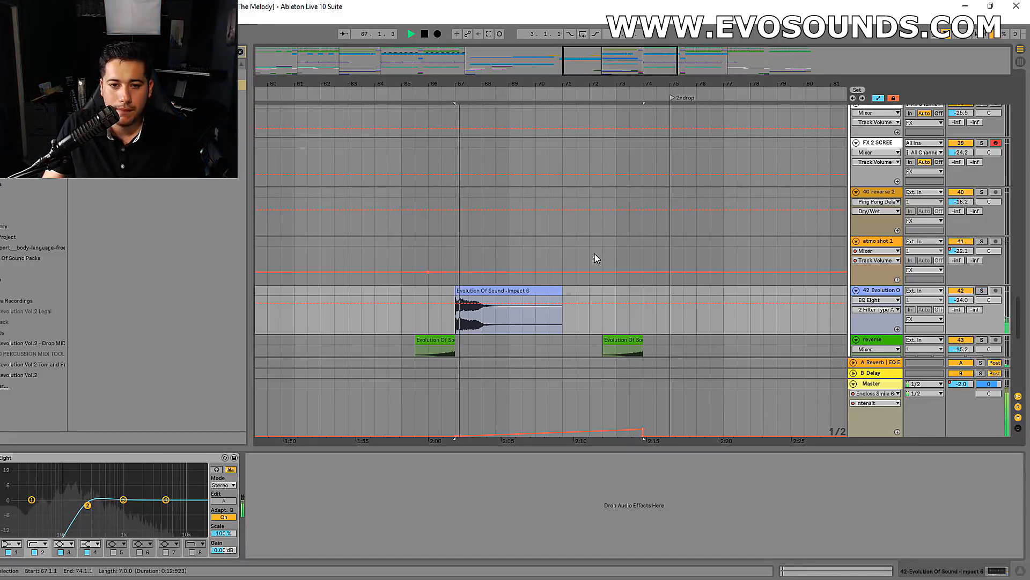
{"action": "left_click", "coordinate": [436, 223]}
{"action": "scroll", "coordinate": [622, 249], "scroll_direction": "up", "scroll_amount": 2}
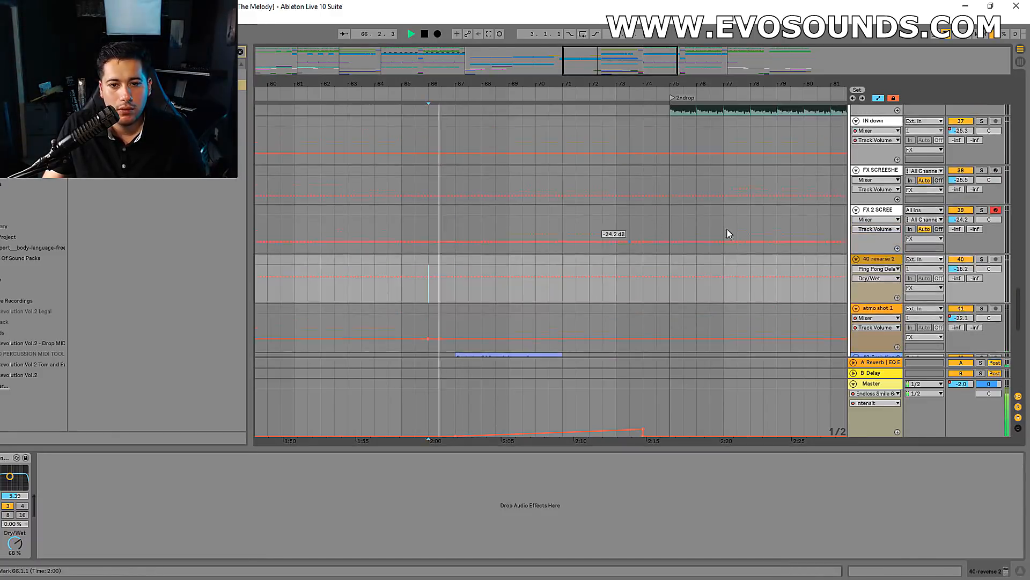
Check the mix's loudness in the Master's REFERENCE plug-in against the reference track and close the plug-in.
{"action": "key", "text": "Tab"}
{"action": "left_click", "coordinate": [992, 54]}
{"action": "left_click", "coordinate": [735, 458]}
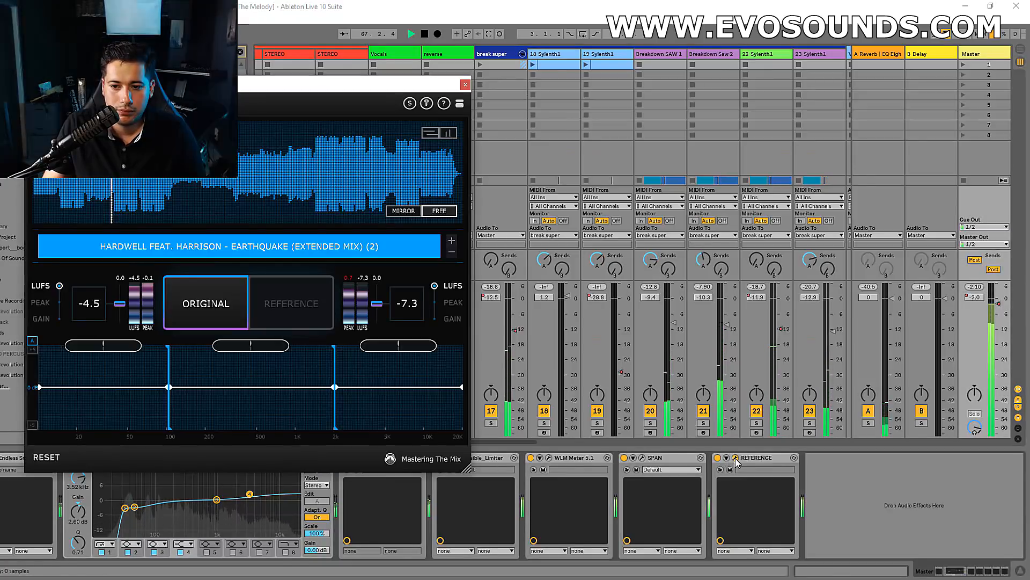
{"action": "key", "text": "Tab"}
{"action": "scroll", "coordinate": [667, 294], "scroll_direction": "up", "scroll_amount": 3}
{"action": "left_click", "coordinate": [466, 85]}
Set up an EQ Eight high cut with band 8 on 31 Sylenth1 and automate its frequency down to about 103 Hz at bar 67.
{"action": "scroll", "coordinate": [587, 317], "scroll_direction": "up", "scroll_amount": 5}
{"action": "left_click", "coordinate": [500, 290]}
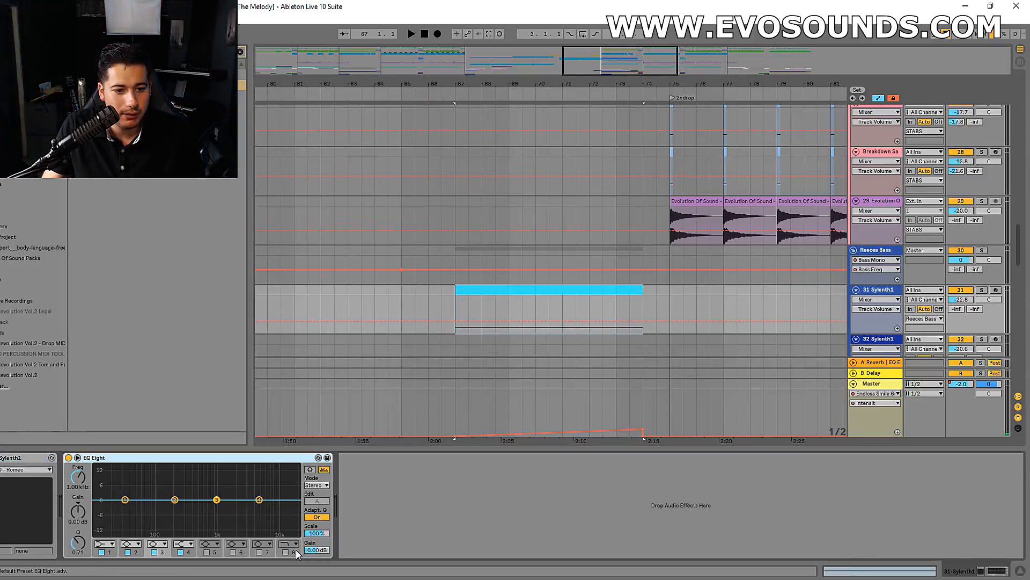
{"action": "left_click", "coordinate": [285, 552]}
{"action": "left_click", "coordinate": [450, 297]}
{"action": "left_click_drag", "start_coordinate": [455, 298], "coordinate": [456, 321]}
{"action": "key", "text": "space"}
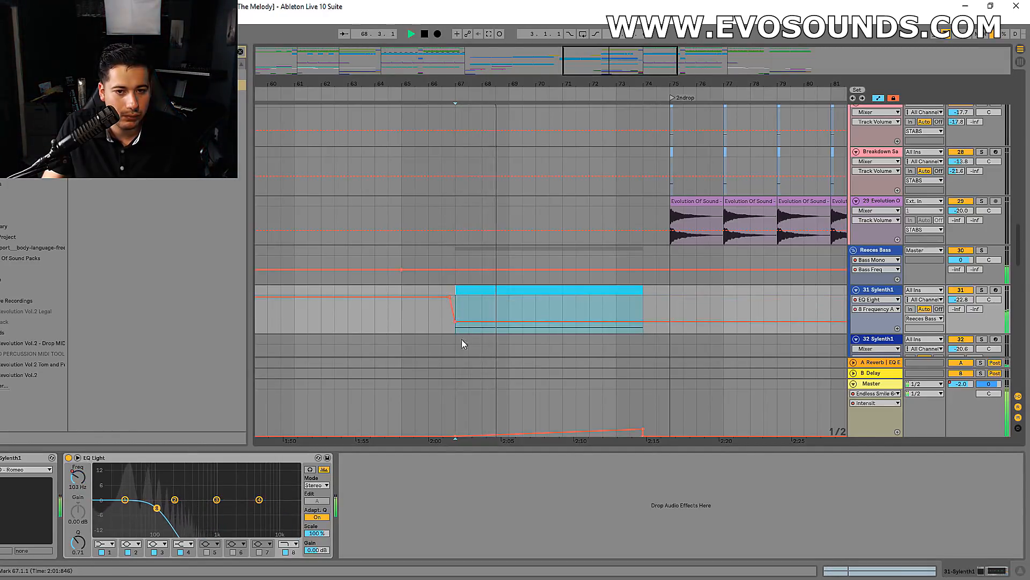
Play the mix from bar 66 and examine its spectrum in the Master's SPAN analyzer.
{"action": "left_click", "coordinate": [429, 252]}
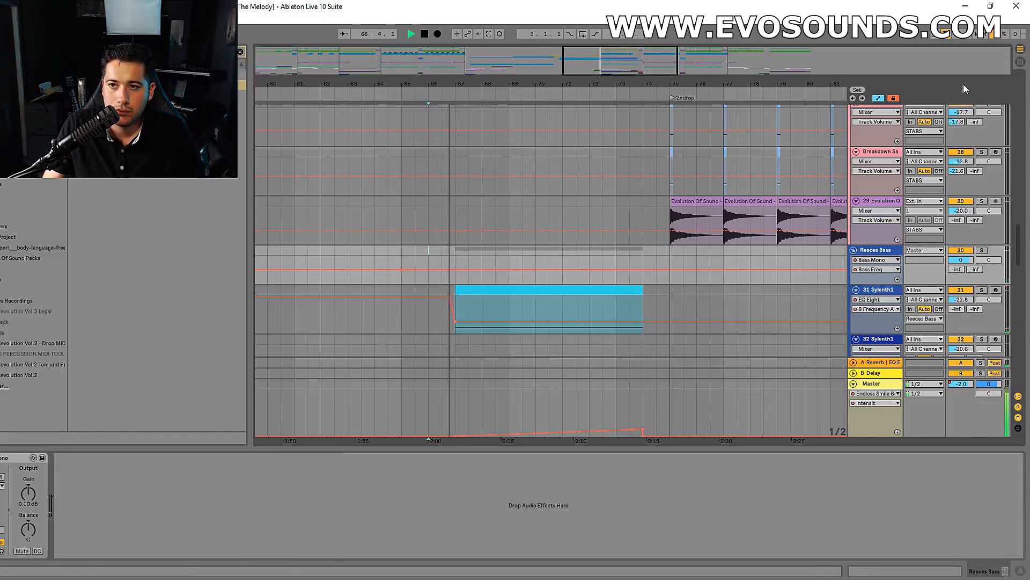
{"action": "key", "text": "Tab"}
{"action": "left_click", "coordinate": [963, 304]}
{"action": "left_click", "coordinate": [643, 459]}
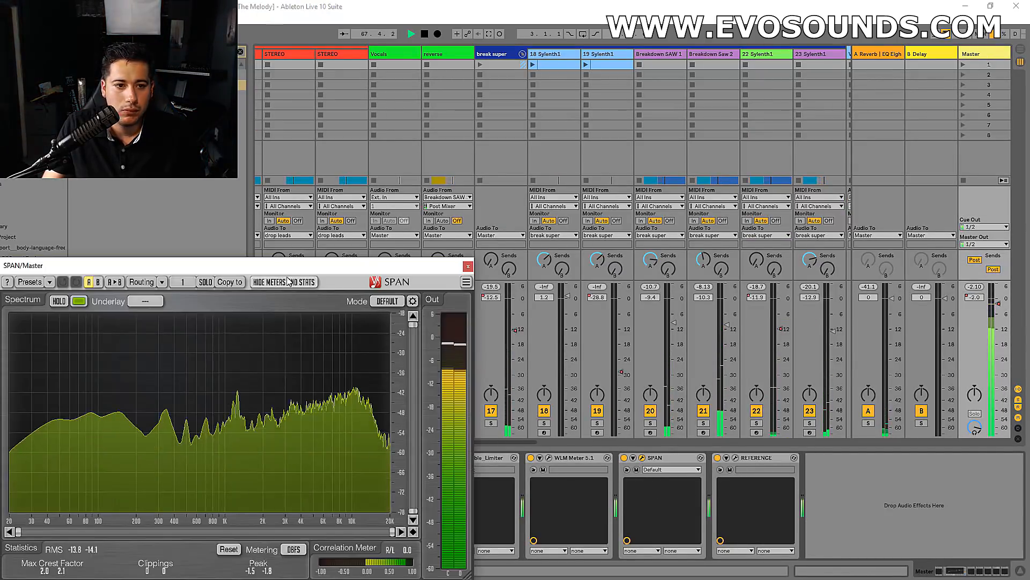
Reset the REFERENCE plug-in's analysis during the build-up, compare loudness and band balance with the reference track, and close it.
{"action": "left_click", "coordinate": [735, 457]}
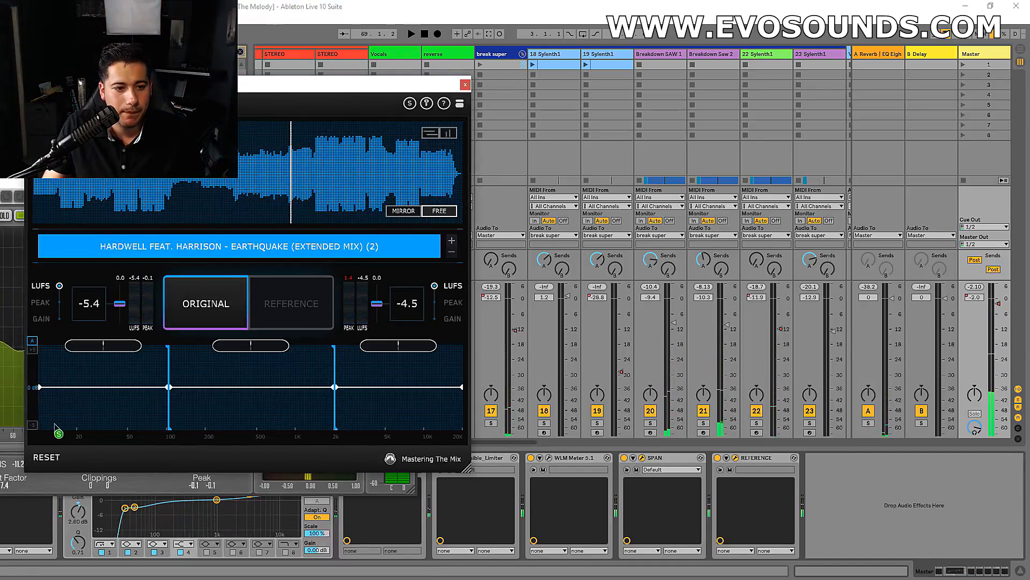
{"action": "key", "text": "space"}
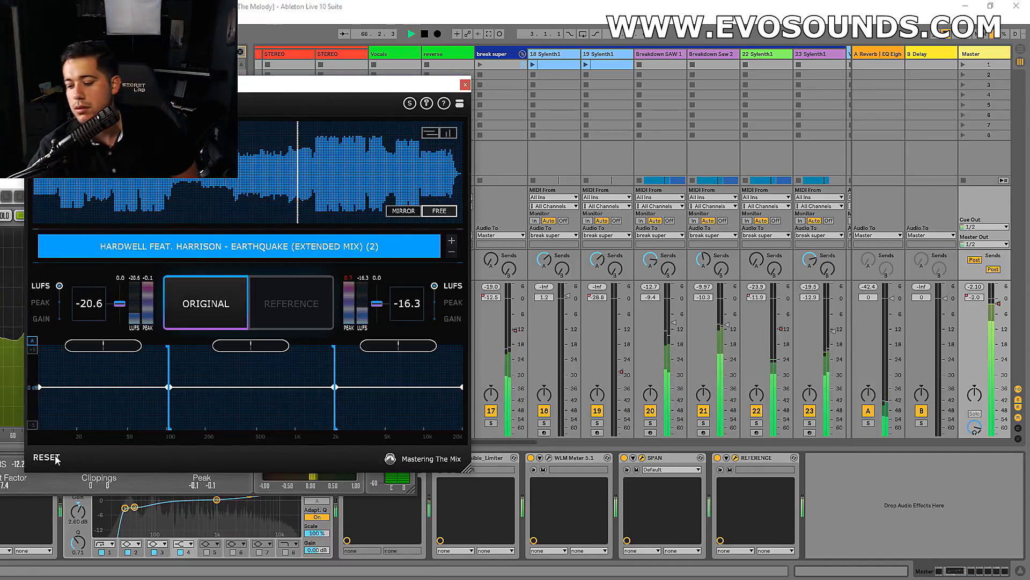
{"action": "left_click", "coordinate": [46, 457]}
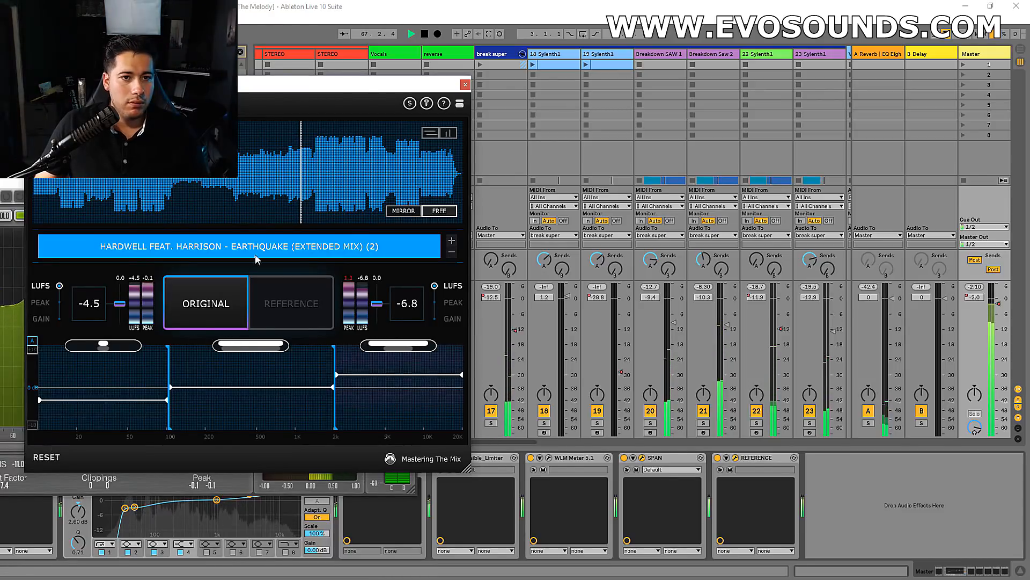
{"action": "left_click", "coordinate": [55, 458]}
{"action": "left_click", "coordinate": [56, 458]}
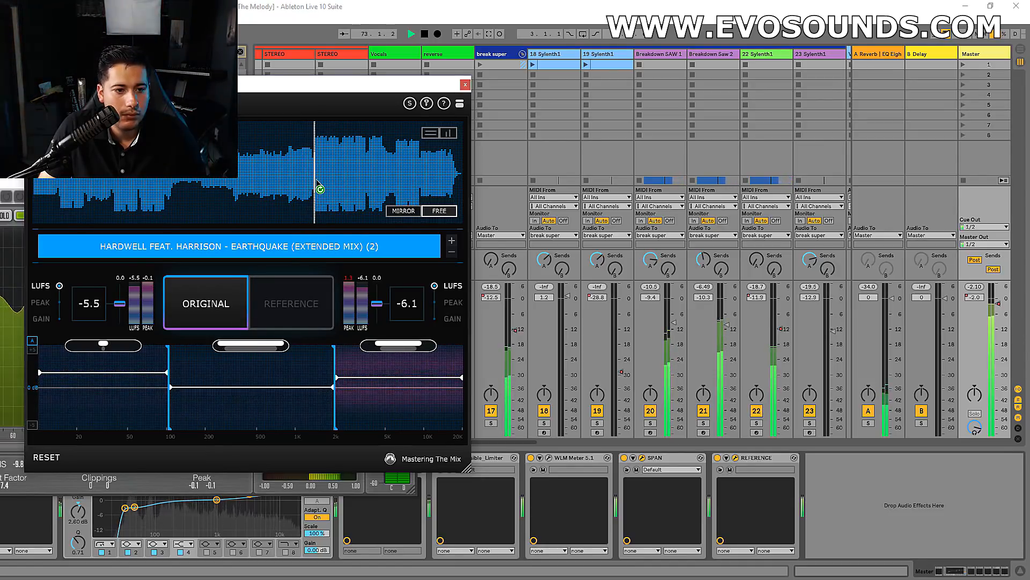
{"action": "left_click", "coordinate": [465, 85]}
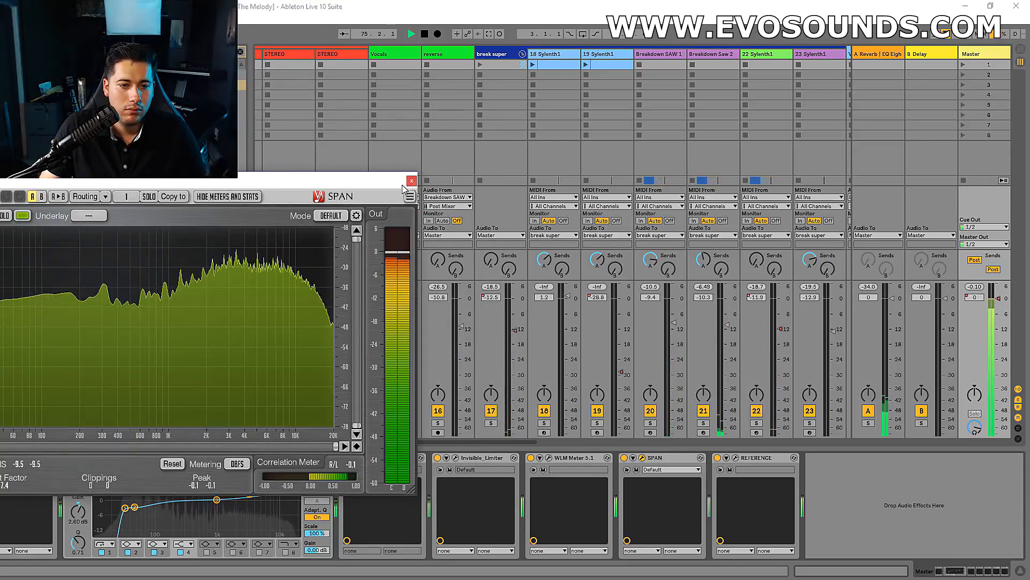
Examine the Master spectrum in SPAN while playing from bar 69 into the second drop, and close the analyzer.
{"action": "left_click_drag", "start_coordinate": [413, 187], "coordinate": [572, 203]}
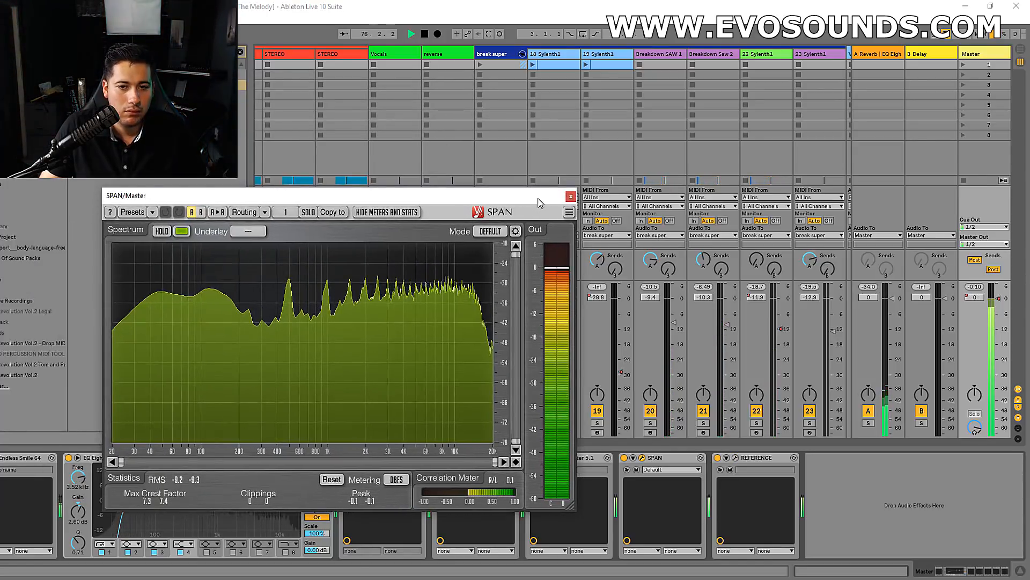
{"action": "key", "text": "Tab"}
{"action": "left_click", "coordinate": [505, 159]}
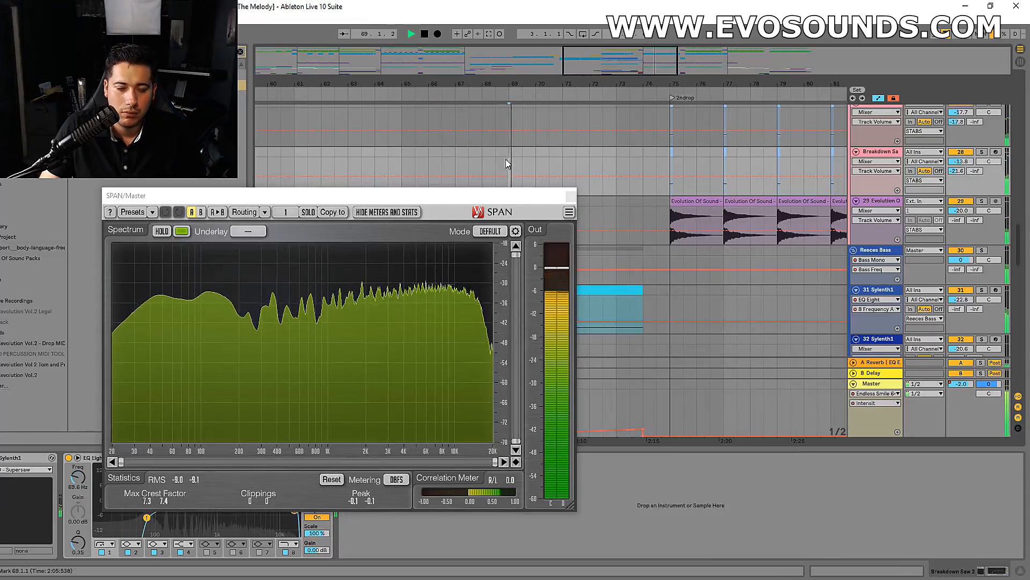
{"action": "key", "text": "Tab"}
{"action": "key", "text": "Tab"}
{"action": "left_click", "coordinate": [623, 93]}
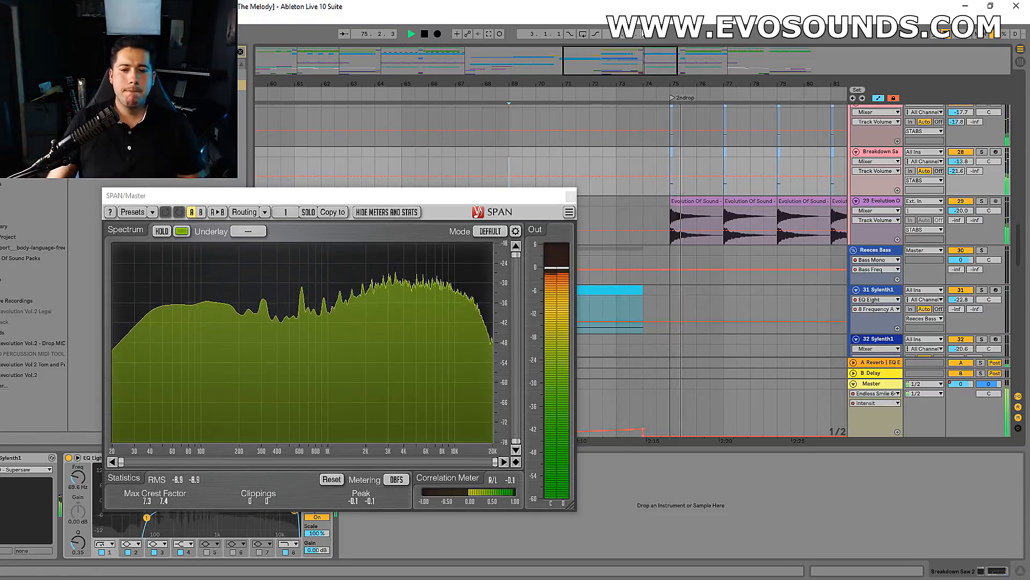
{"action": "scroll", "coordinate": [640, 237], "scroll_direction": "down", "scroll_amount": 5}
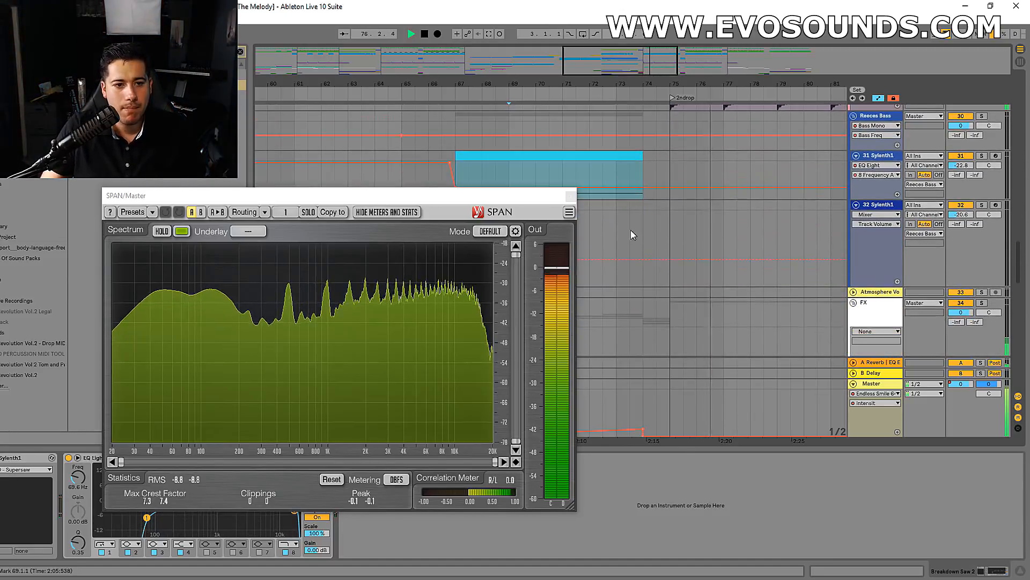
{"action": "left_click", "coordinate": [571, 197]}
Stop playback with the arrangement zoomed to the second build-up around bars 66 to 76, and switch to the OBS window.
{"action": "scroll", "coordinate": [643, 283], "scroll_direction": "up", "scroll_amount": 10}
{"action": "scroll", "coordinate": [685, 310], "scroll_direction": "up", "scroll_amount": 8}
{"action": "key", "text": "space"}
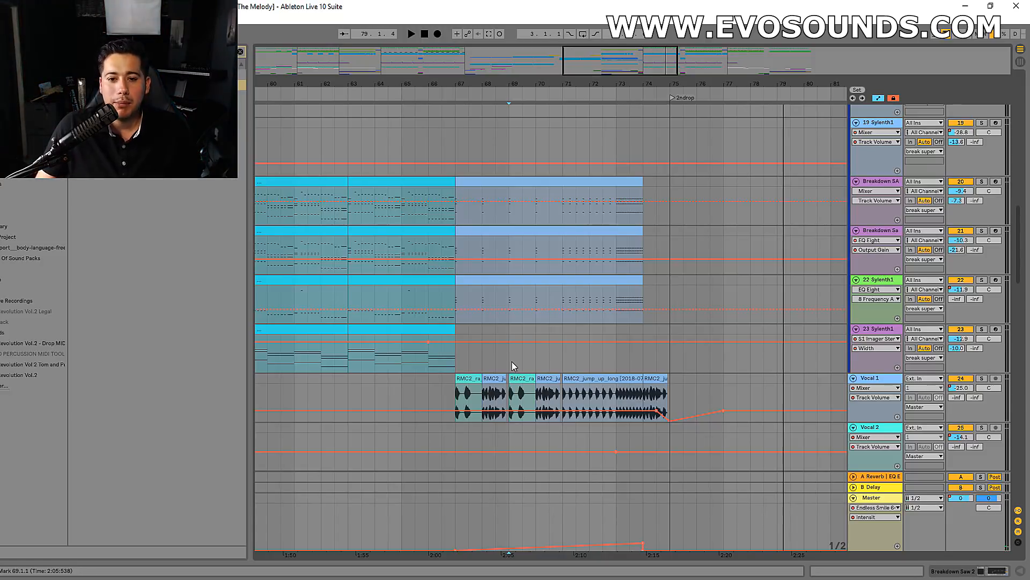
{"action": "mouse_move", "coordinate": [627, 61]}
{"action": "left_mouse_down"}
{"action": "mouse_move", "coordinate": [627, 35]}
{"action": "mouse_move", "coordinate": [627, 68]}
{"action": "left_mouse_up"}
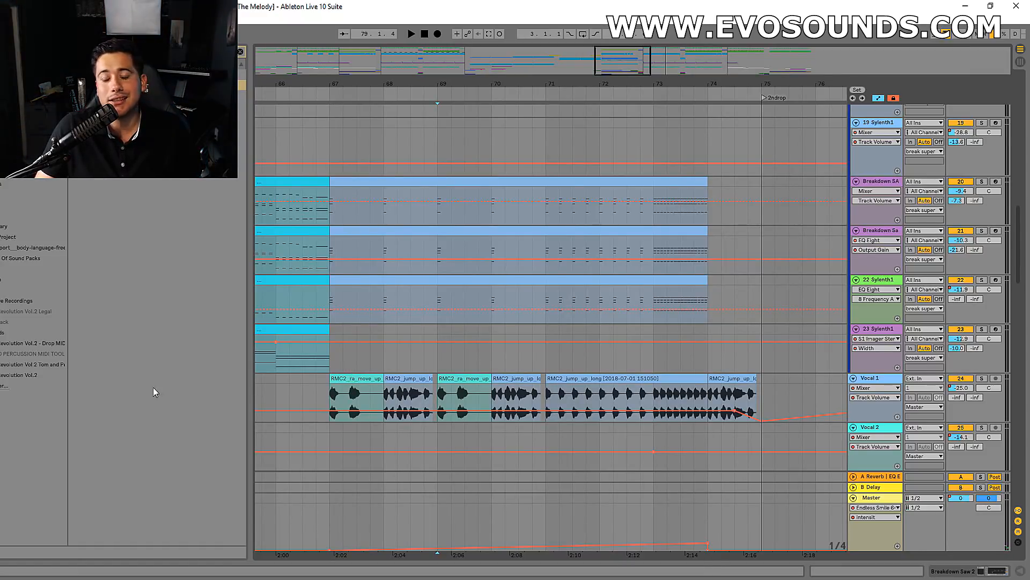
{"action": "key", "text": "alt+Tab"}
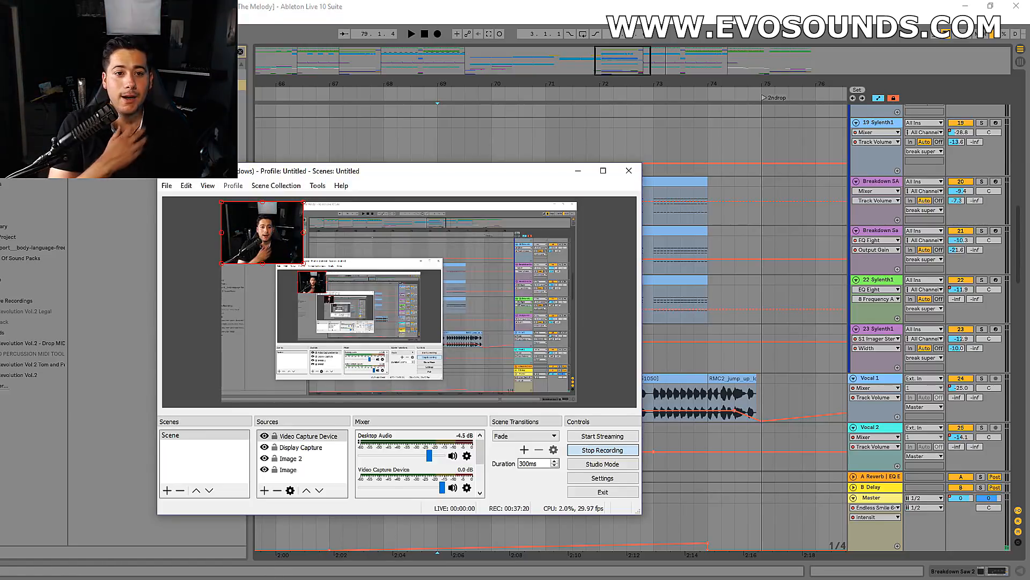